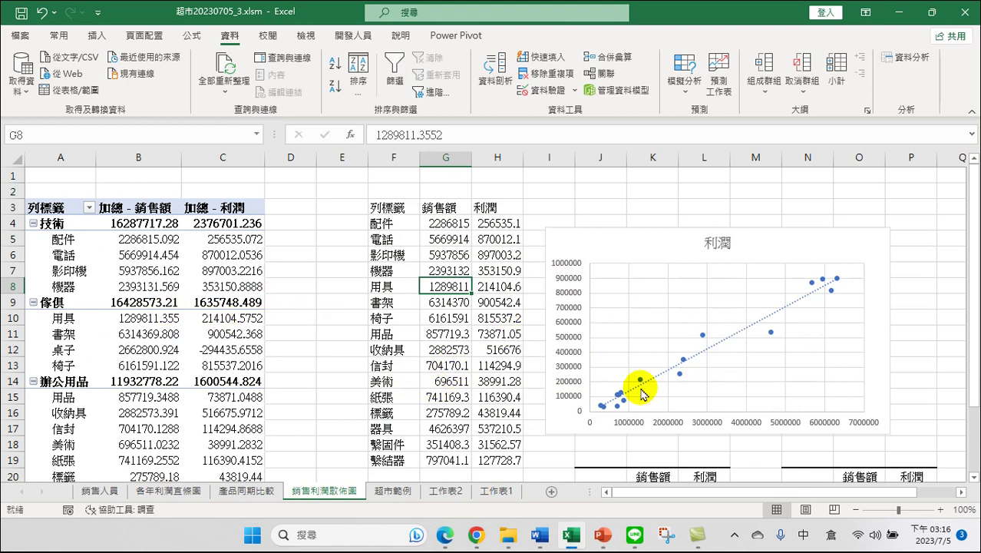
# - Select a cell inside the pivot table so its field list appears
pyautogui.scroll(-1, 750, 350)
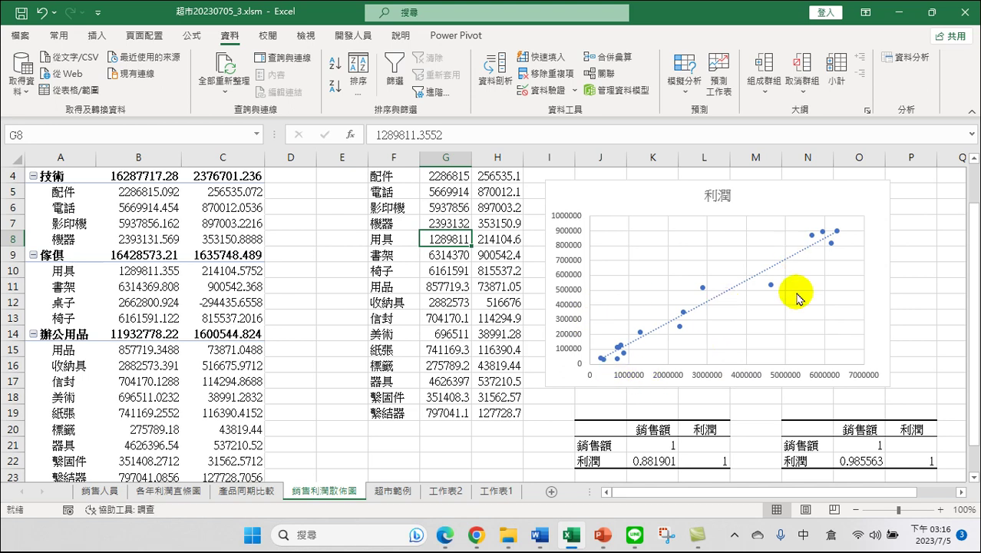
pyautogui.scroll(-1, 841, 453)
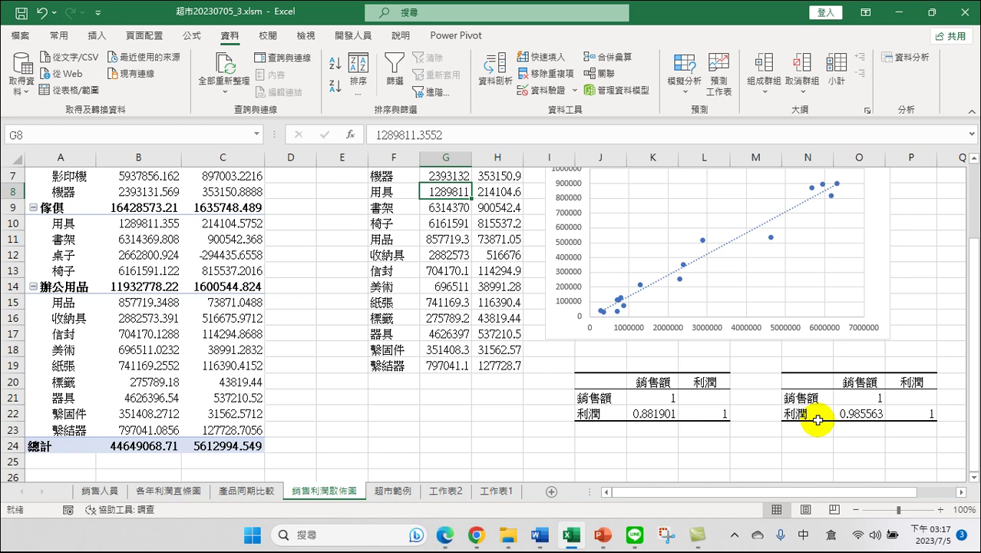
pyautogui.scroll(2, 491, 272)
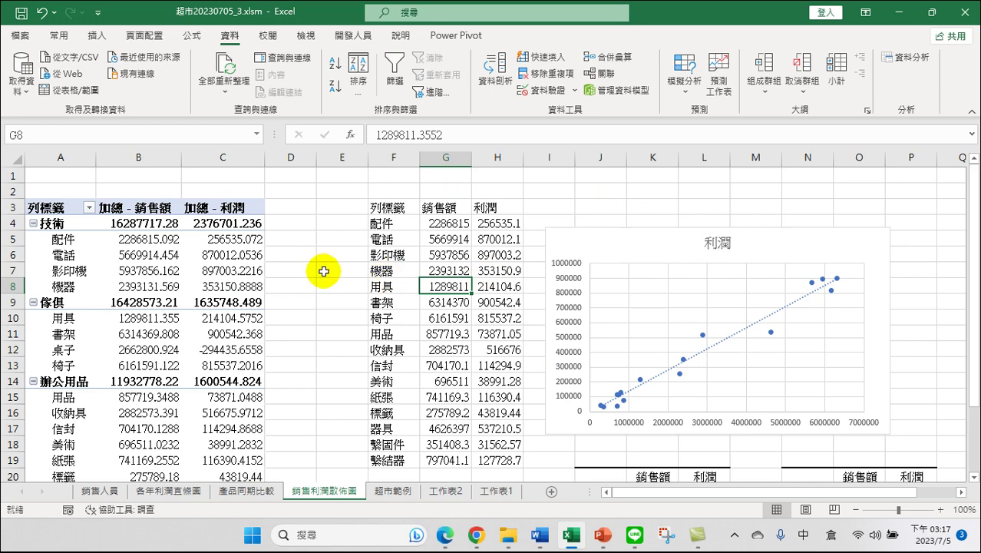
pyautogui.click(294, 225)
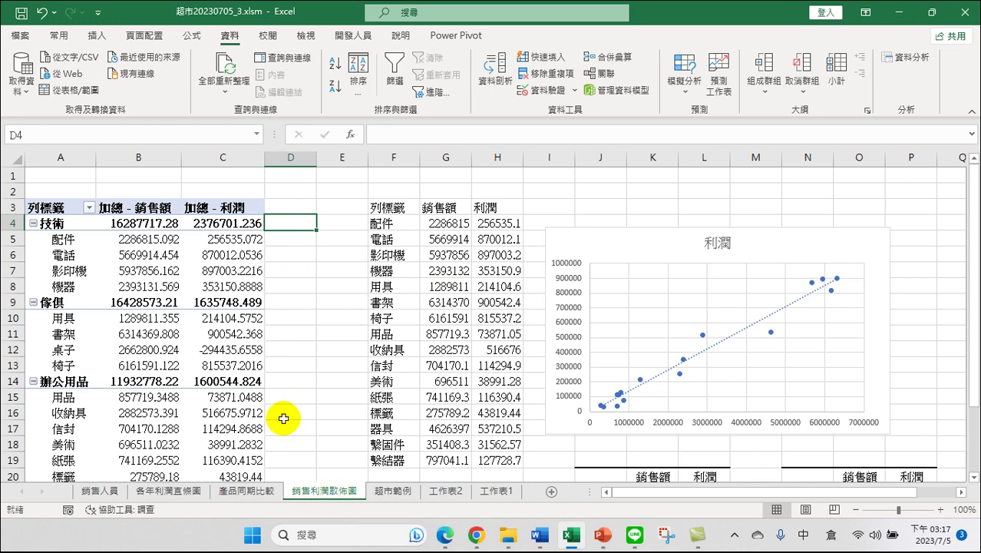
pyautogui.click(214, 267)
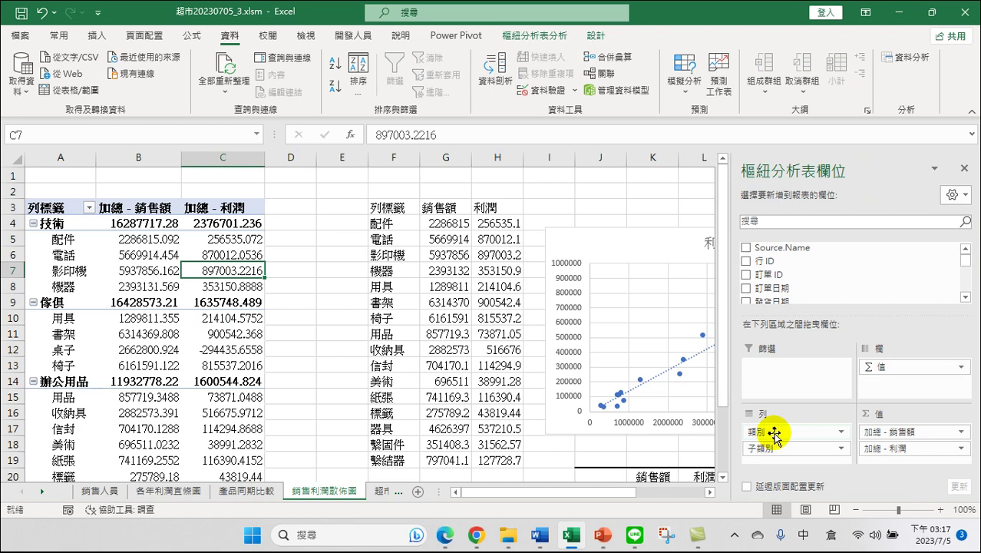
# - Remove the 類別 field from the pivot table's Rows area with 移除欄位
pyautogui.moveTo(765, 430); pyautogui.dragTo(778, 438)
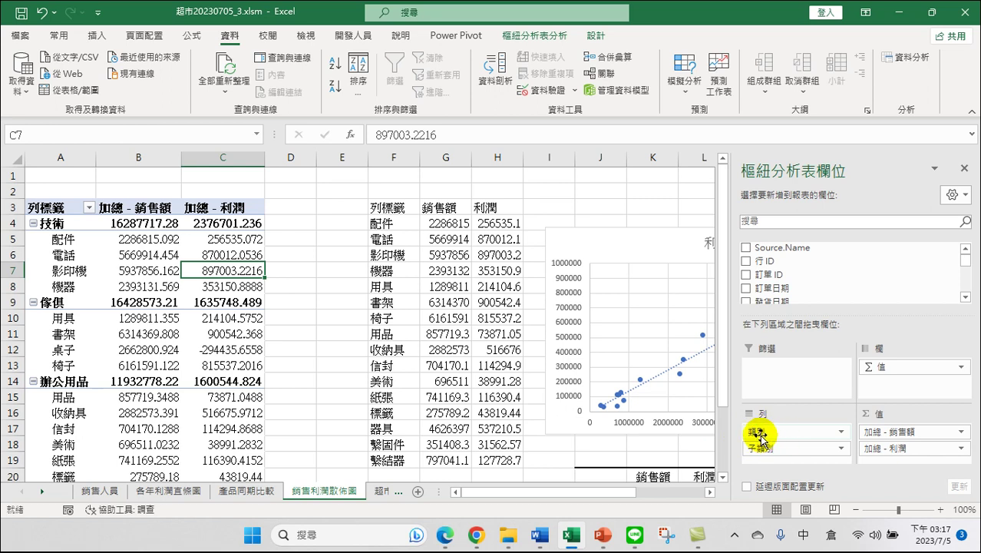
pyautogui.click(768, 432)
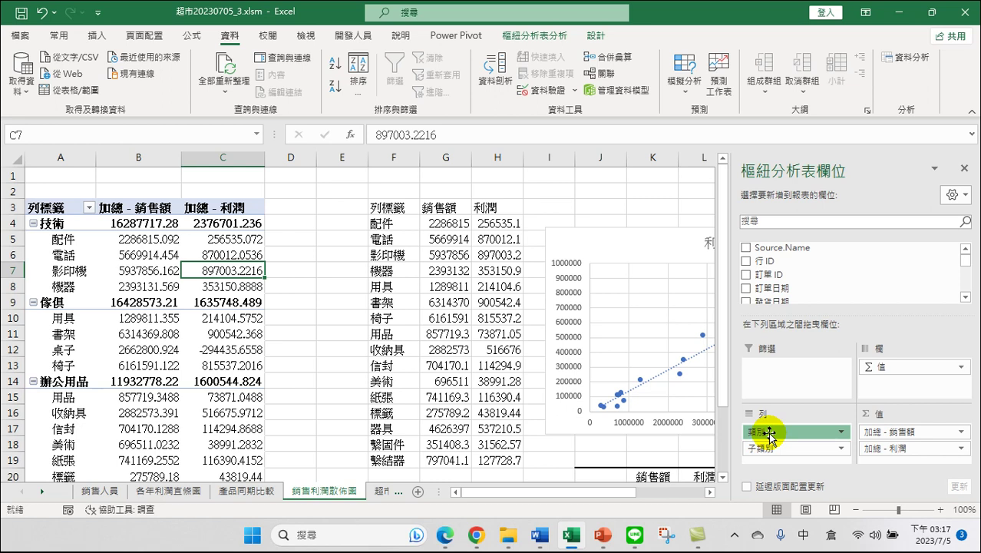
pyautogui.click(768, 432)
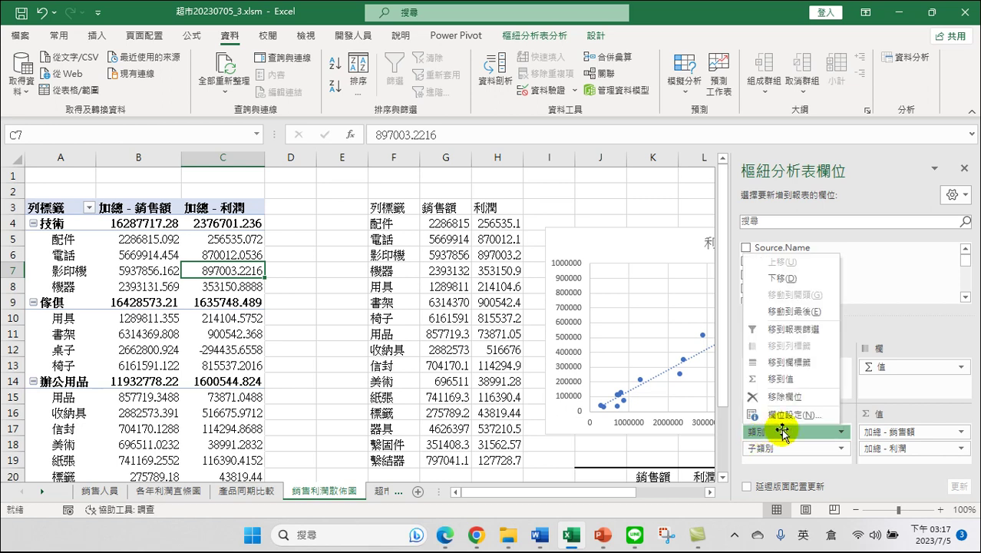
pyautogui.click(764, 434)
pyautogui.moveTo(764, 433)
pyautogui.mouseDown()
pyautogui.moveTo(850, 281)
pyautogui.moveTo(892, 280)
pyautogui.moveTo(893, 264)
pyautogui.moveTo(781, 434)
pyautogui.mouseUp()
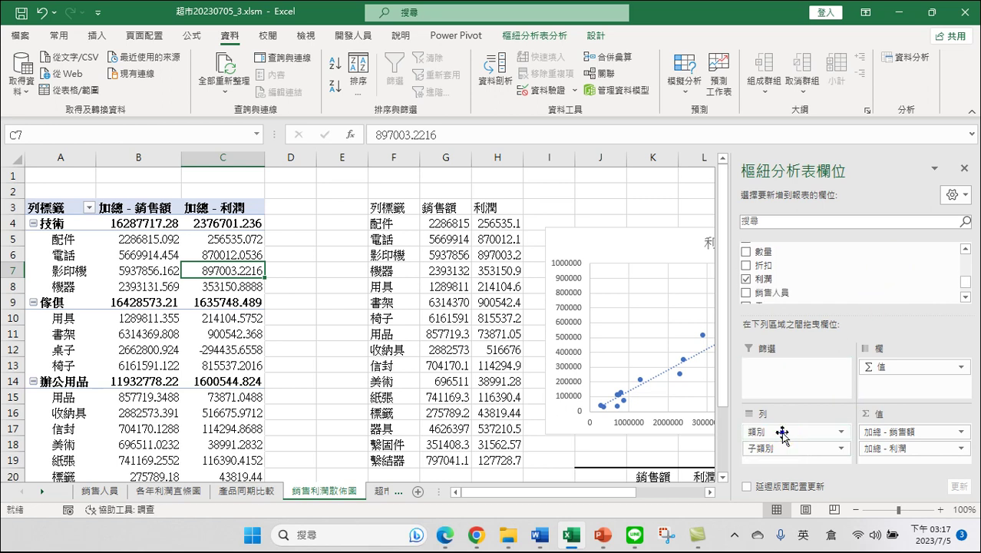
pyautogui.click(764, 434)
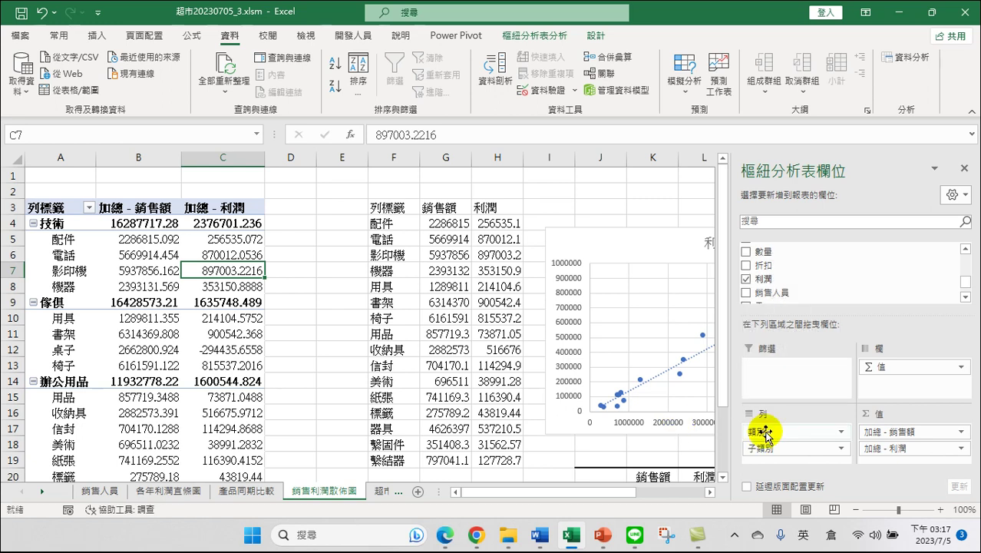
pyautogui.click(766, 432)
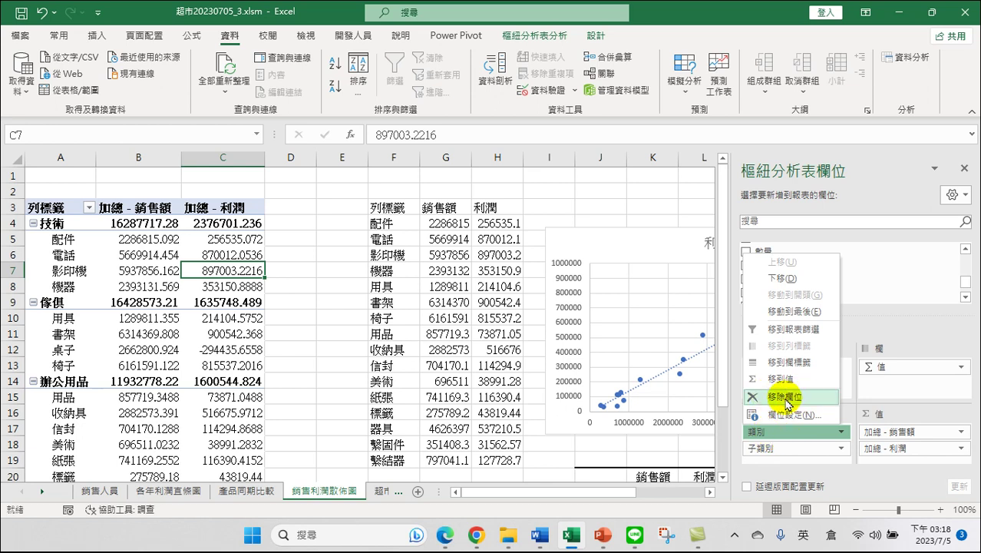
pyautogui.click(788, 397)
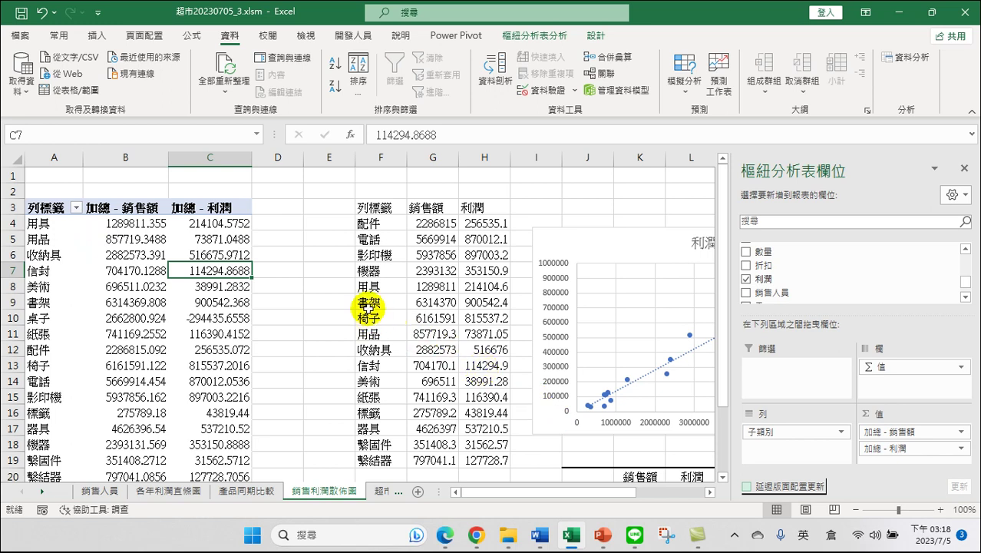
# - Untick 桌子 in the row-label filter, leaving totals 41986267.78 and 5907430.205
pyautogui.click(57, 317)
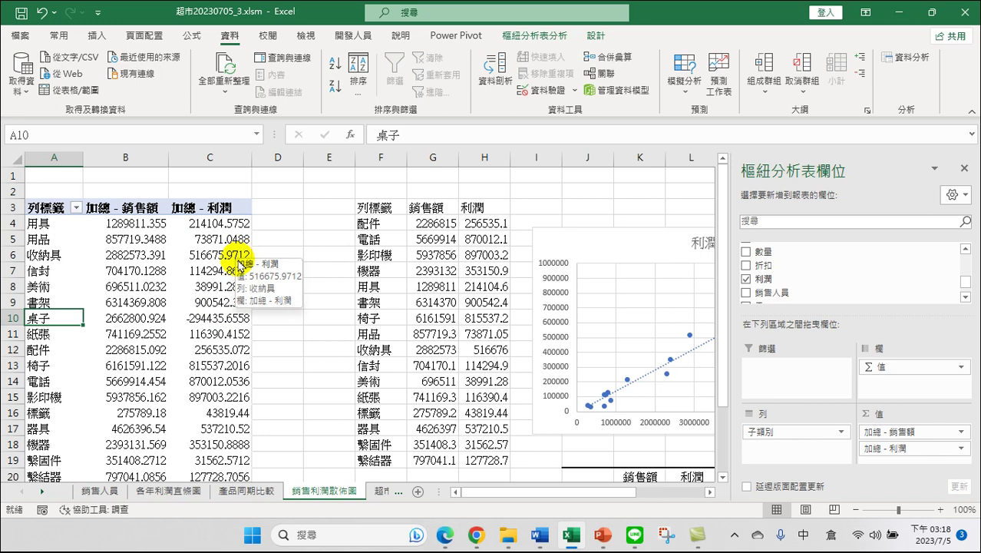
pyautogui.click(76, 207)
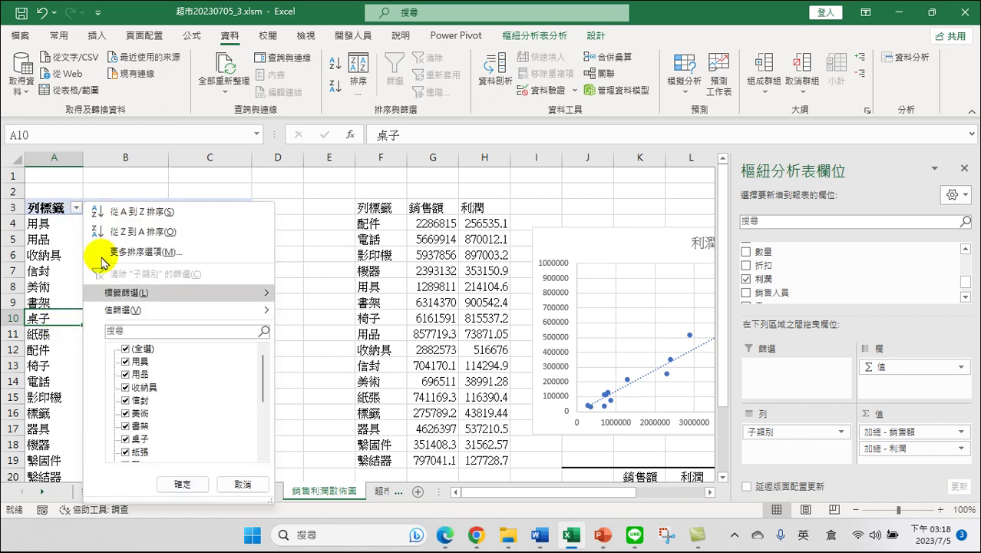
pyautogui.click(128, 440)
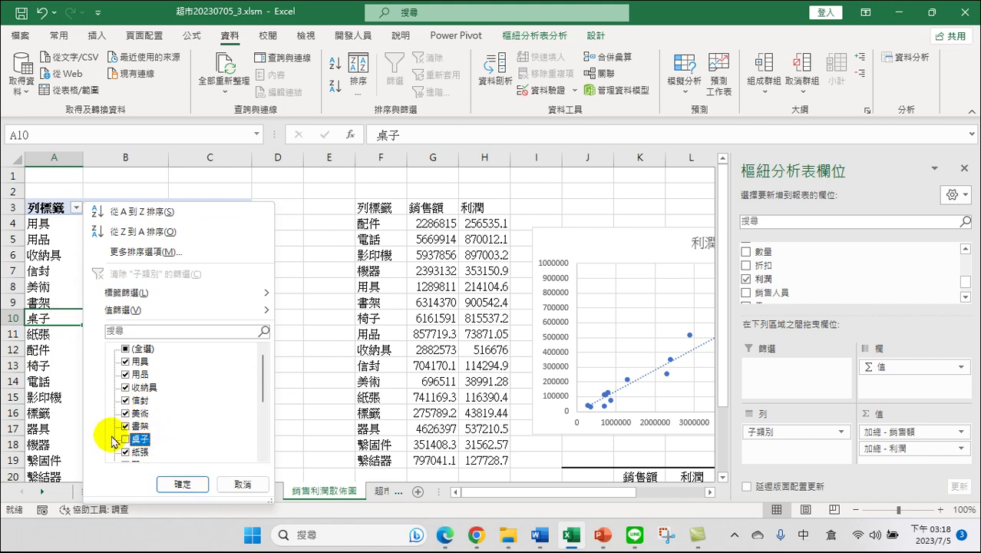
pyautogui.click(182, 485)
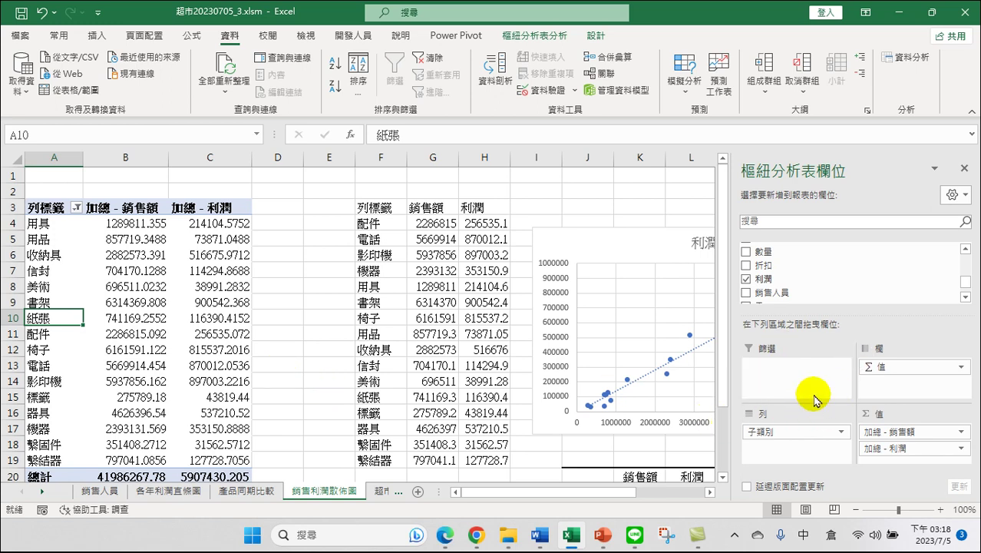
# - Drag 訂單日期 into the Filters area as a report filter, keeping it at (全部)
pyautogui.scroll(2, 826, 290)
pyautogui.scroll(5, 825, 290)
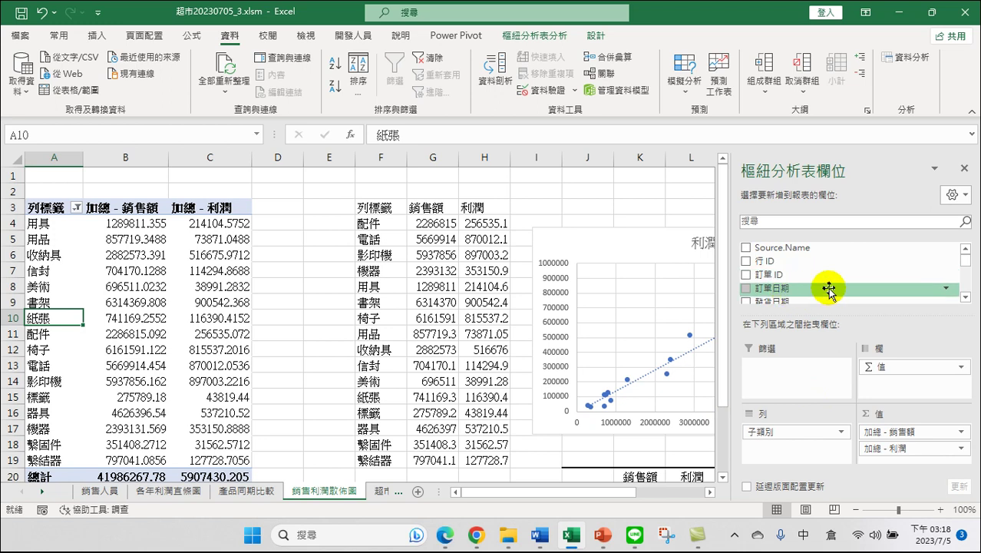
pyautogui.scroll(-2, 795, 290)
pyautogui.moveTo(795, 292)
pyautogui.mouseDown()
pyautogui.moveTo(758, 274)
pyautogui.moveTo(766, 269)
pyautogui.mouseUp()
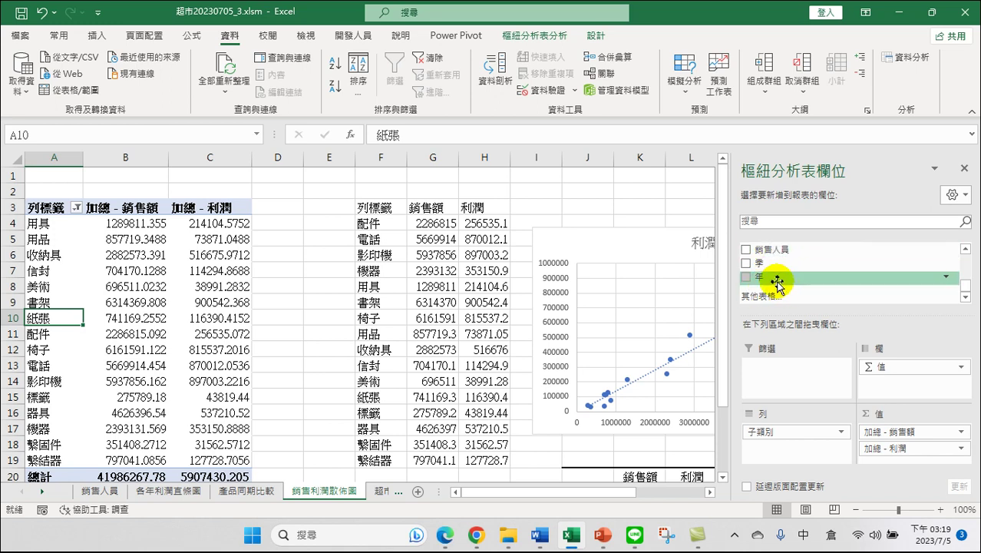
pyautogui.scroll(3, 799, 281)
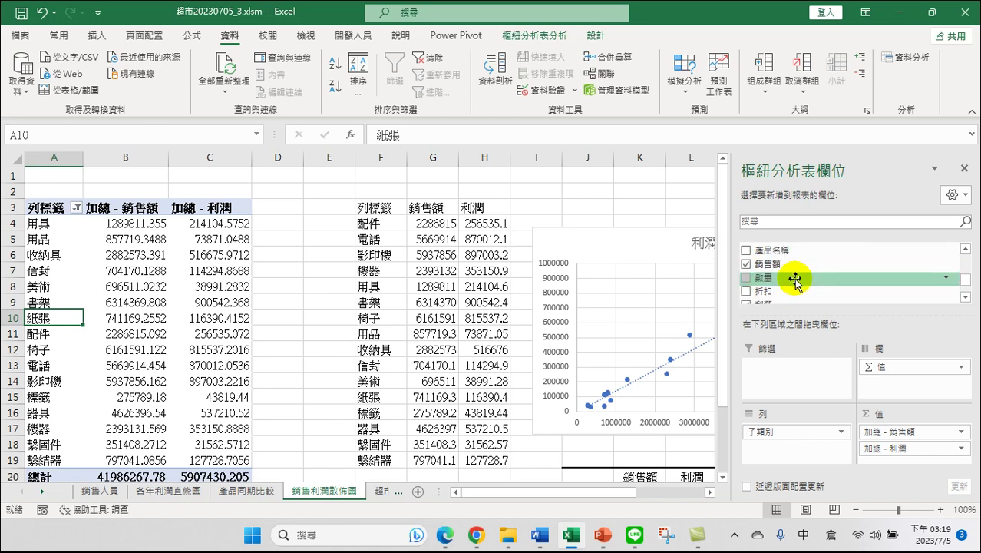
pyautogui.scroll(-3, 795, 280)
pyautogui.scroll(3, 795, 280)
pyautogui.scroll(2, 798, 278)
pyautogui.scroll(3, 806, 285)
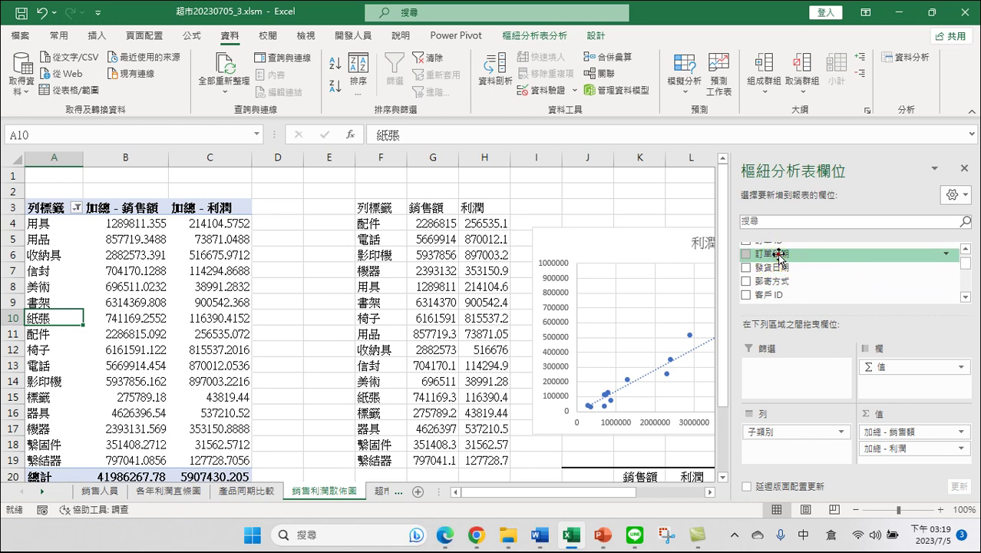
pyautogui.moveTo(779, 254); pyautogui.dragTo(783, 384)
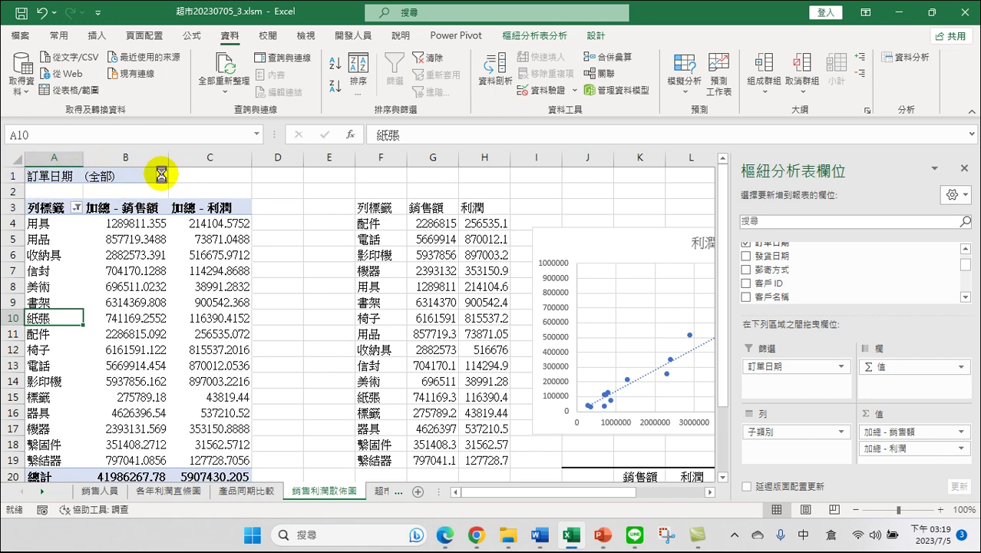
pyautogui.scroll(-1, 64, 230)
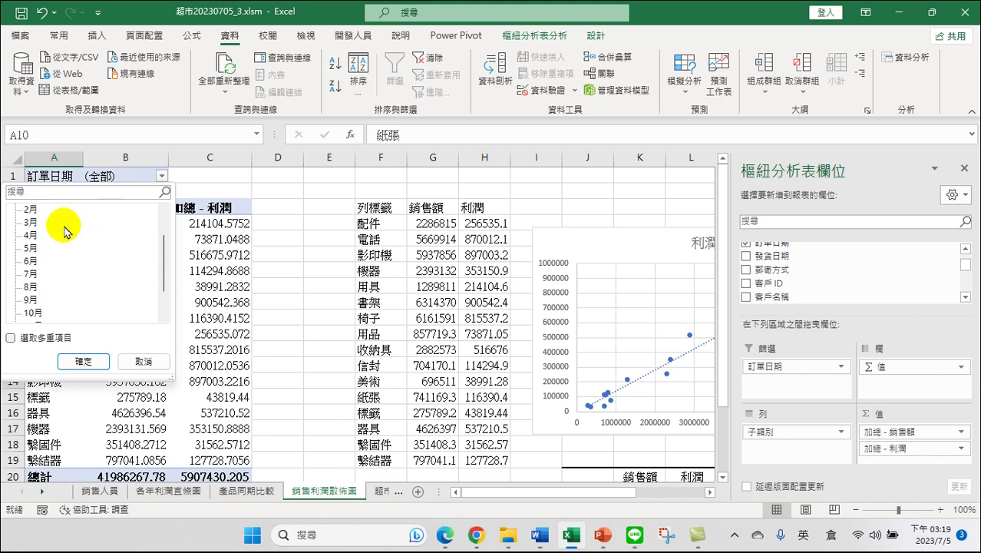
pyautogui.scroll(1, 71, 300)
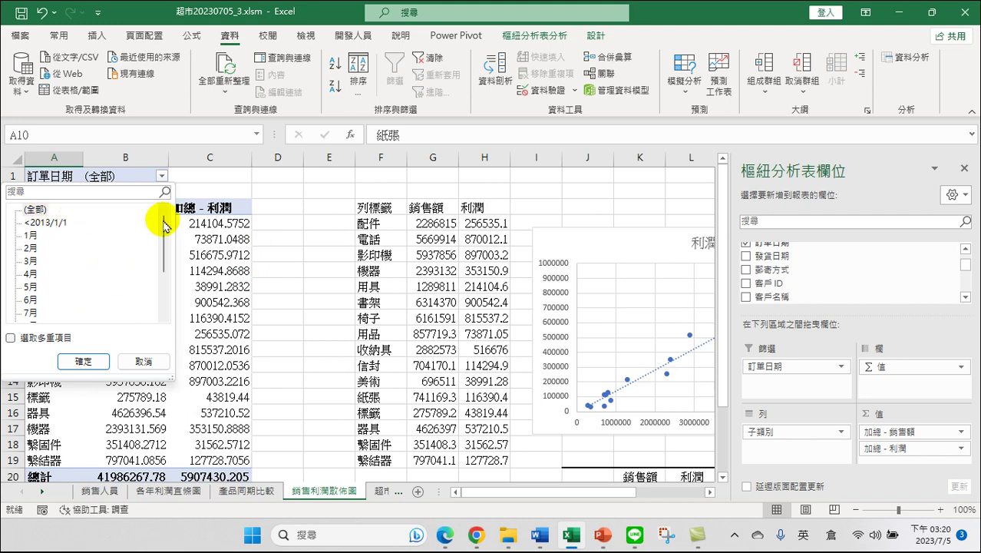
pyautogui.click(143, 360)
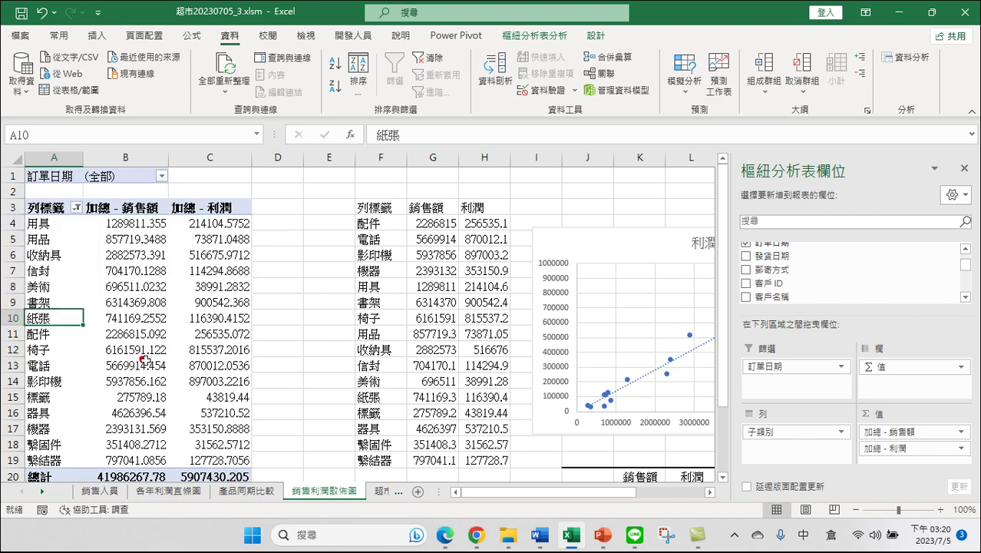
# - Close the 訂單日期 date list unchanged, then remove that field from Filters via 移除欄位
pyautogui.click(841, 366)
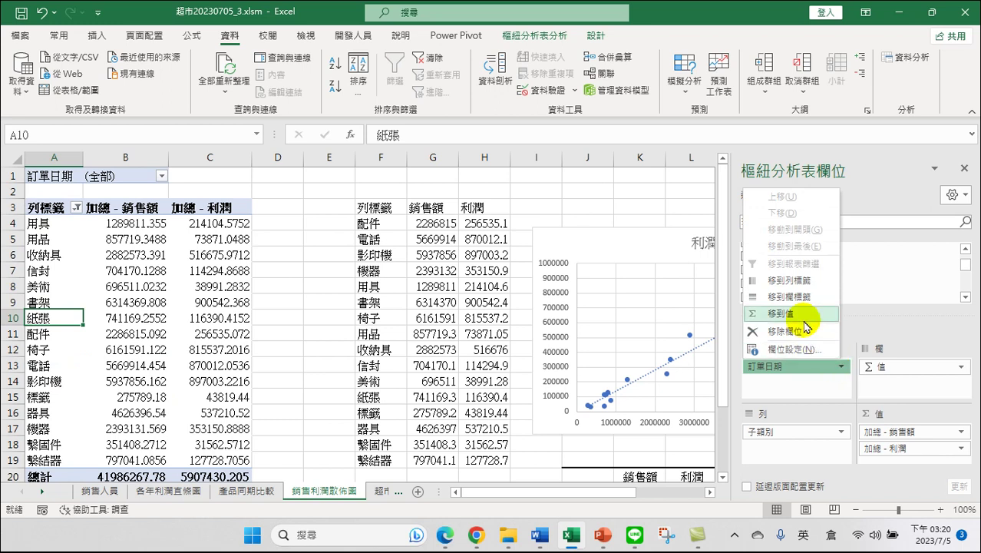
pyautogui.click(779, 383)
pyautogui.click(779, 366)
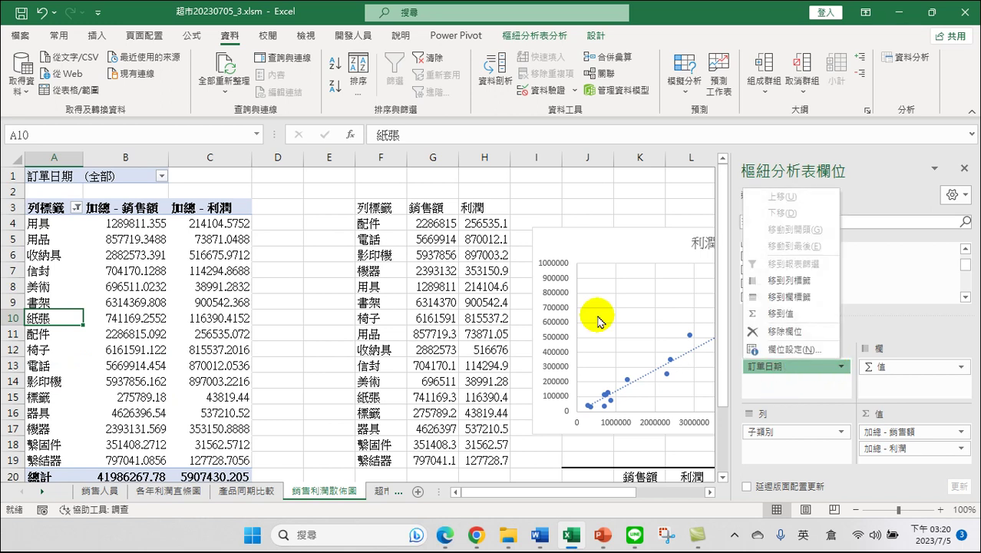
pyautogui.click(163, 178)
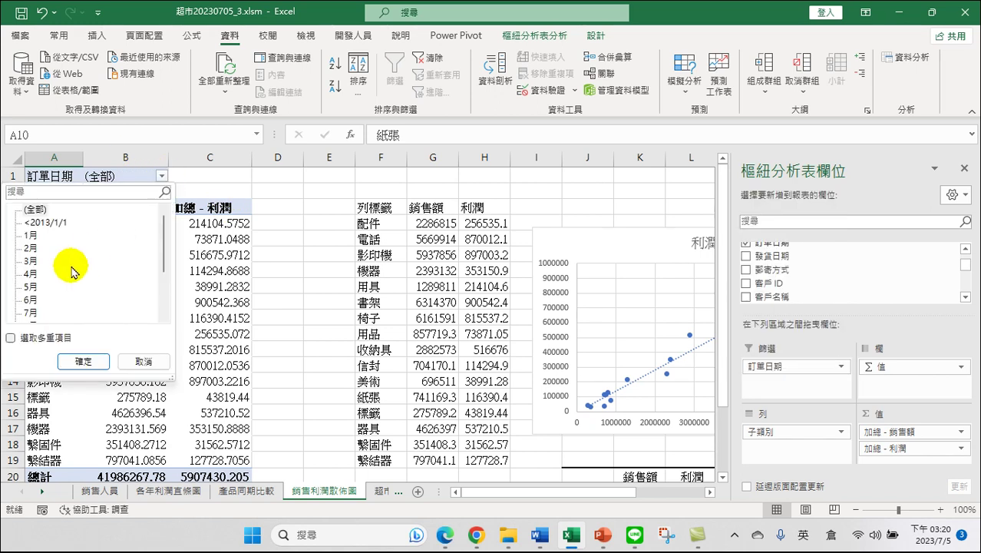
pyautogui.click(10, 337)
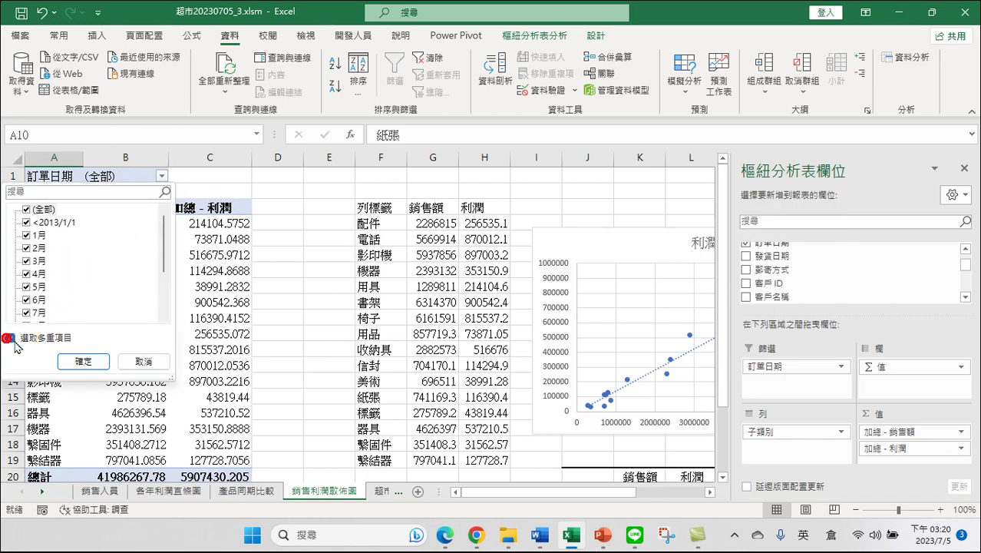
pyautogui.scroll(-2, 89, 277)
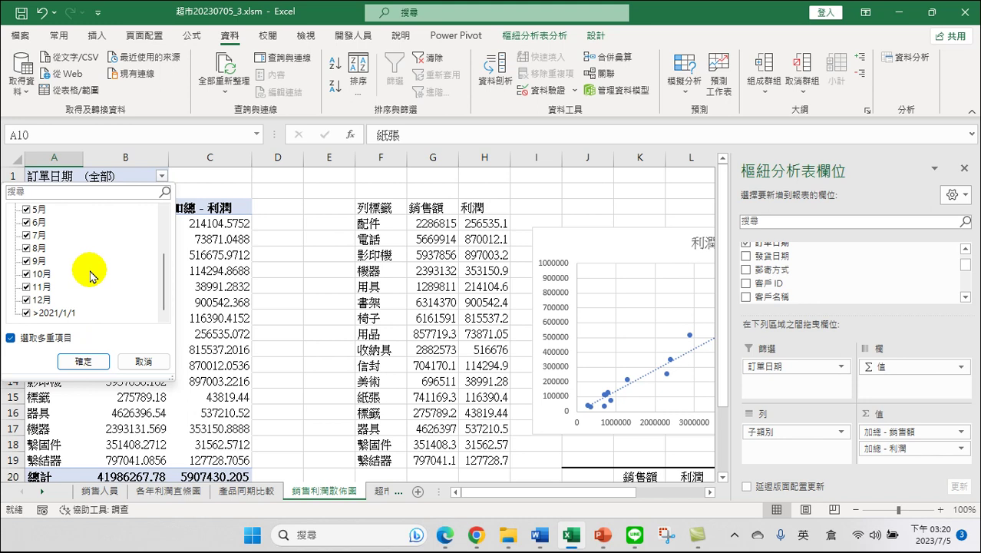
pyautogui.scroll(2, 90, 276)
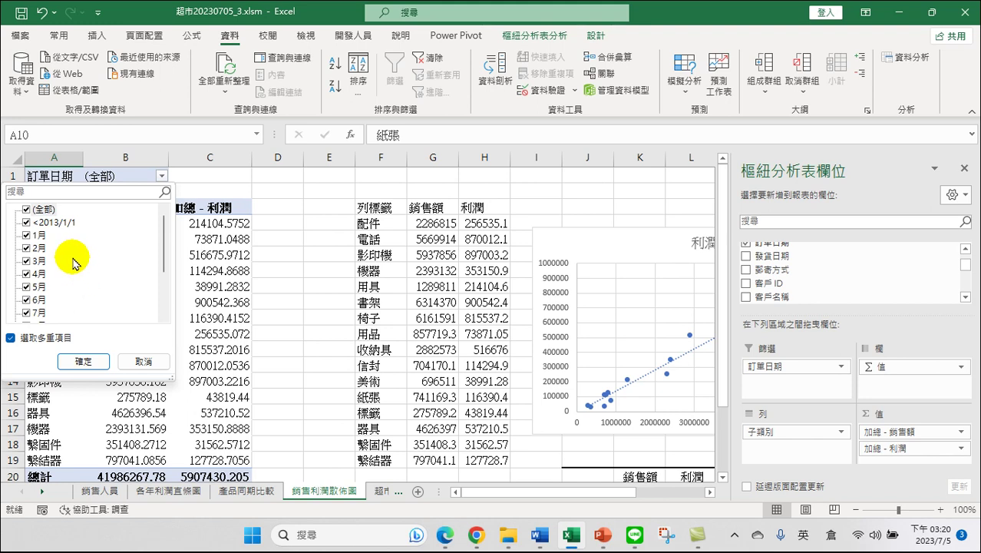
pyautogui.click(142, 361)
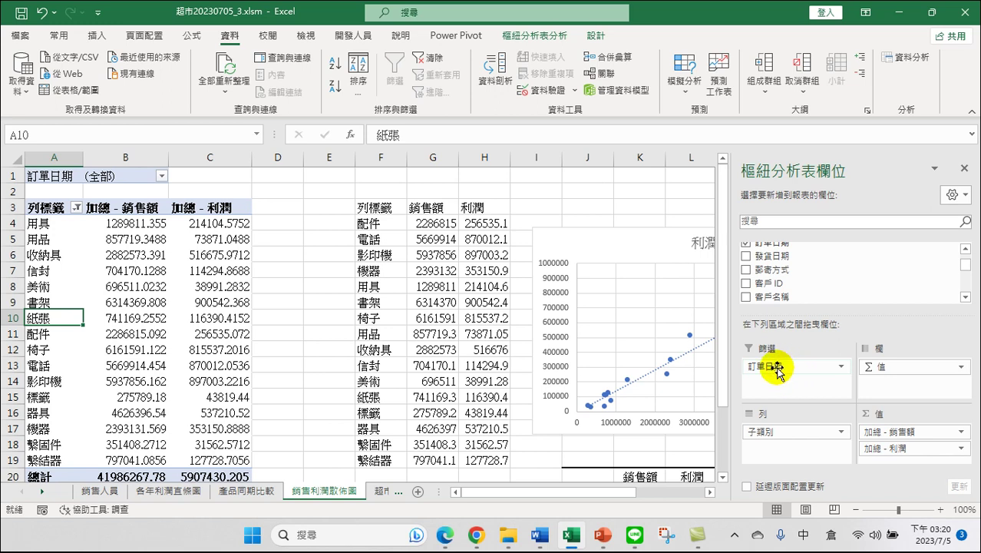
pyautogui.moveTo(779, 371); pyautogui.dragTo(802, 370)
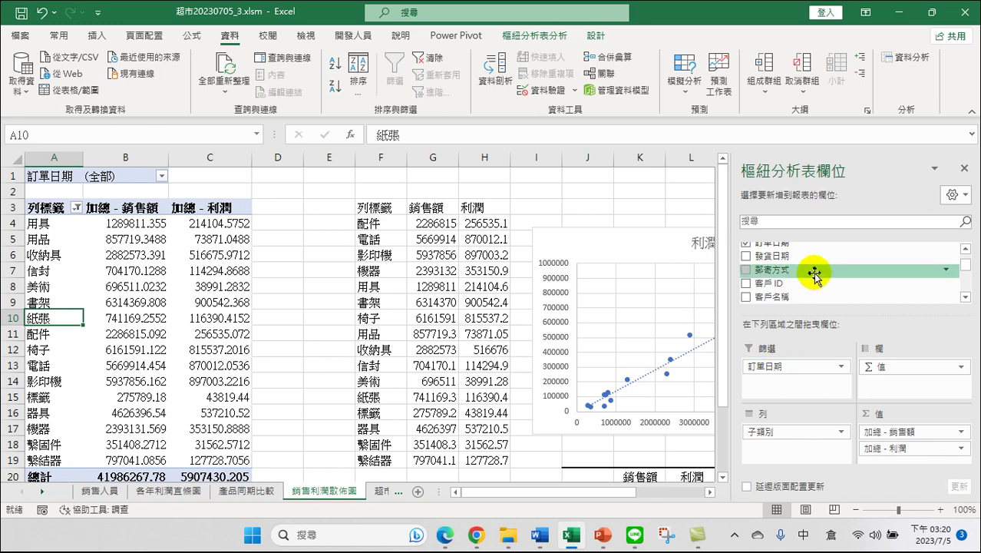
pyautogui.click(773, 367)
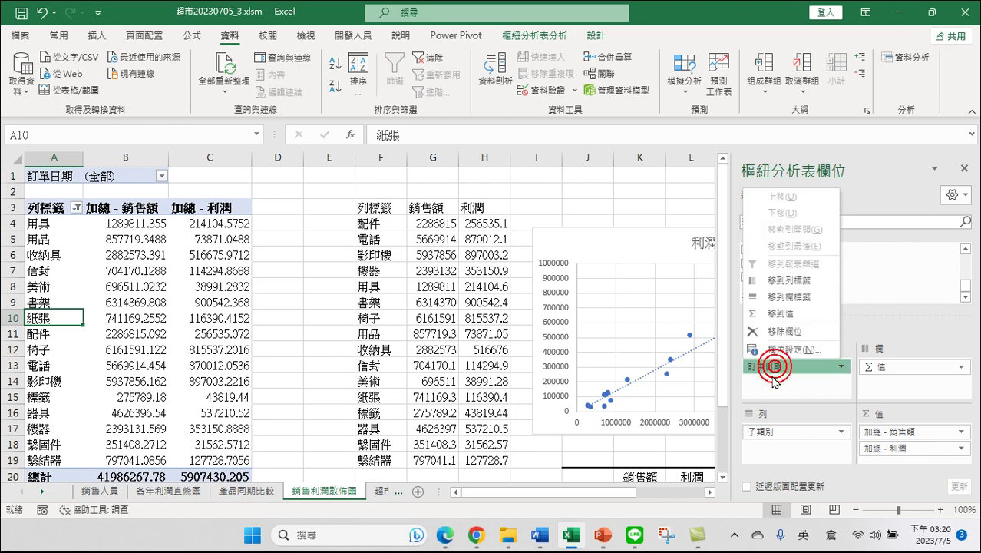
pyautogui.click(788, 331)
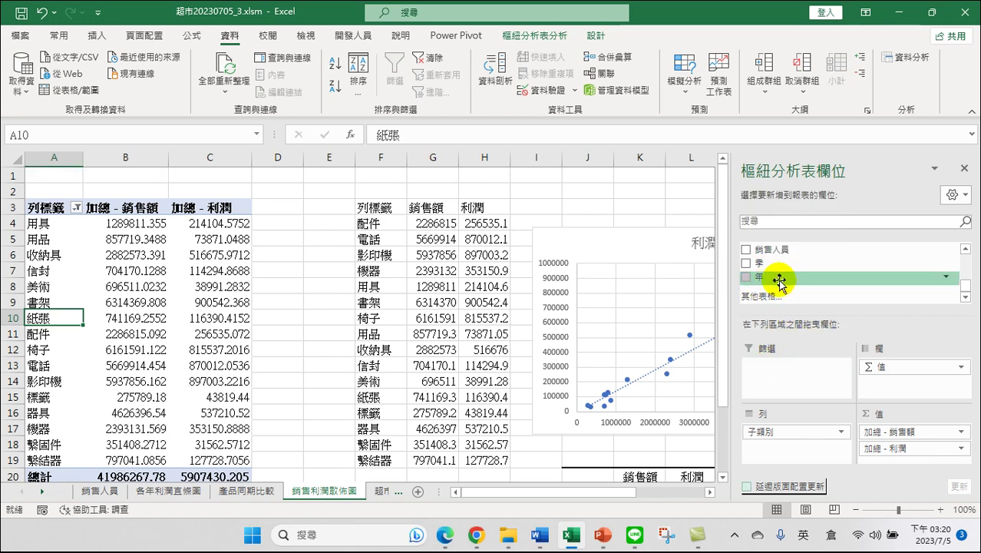
# - Drag the 年 field into the Filters area, leaving its B1 filter at (全部)
pyautogui.moveTo(762, 276)
pyautogui.mouseDown()
pyautogui.moveTo(786, 324)
pyautogui.moveTo(777, 376)
pyautogui.mouseUp()
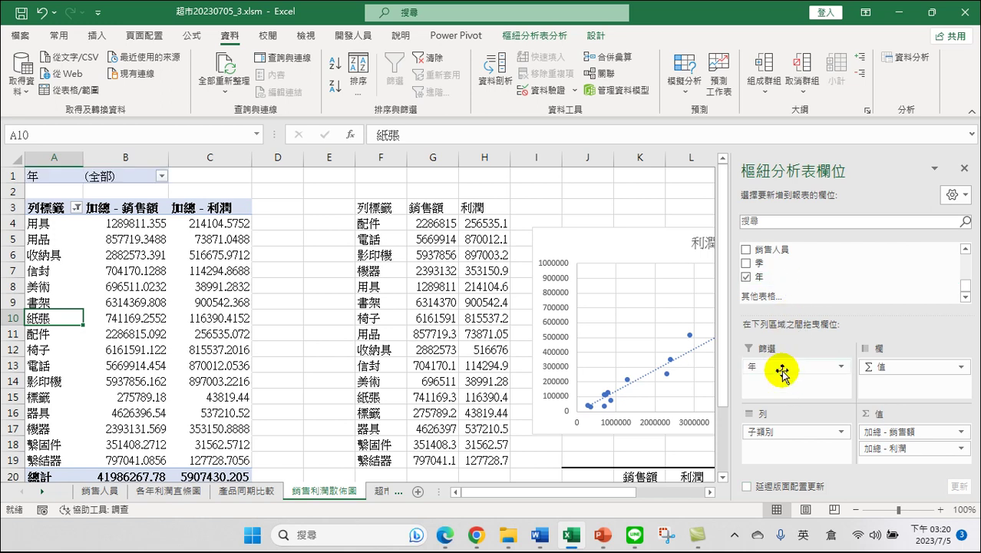
pyautogui.click(161, 176)
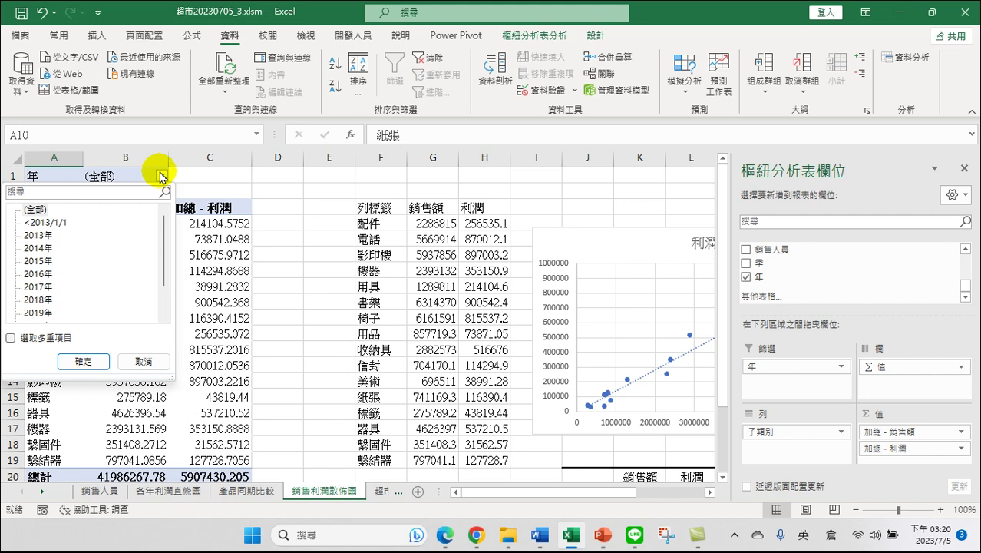
pyautogui.click(161, 177)
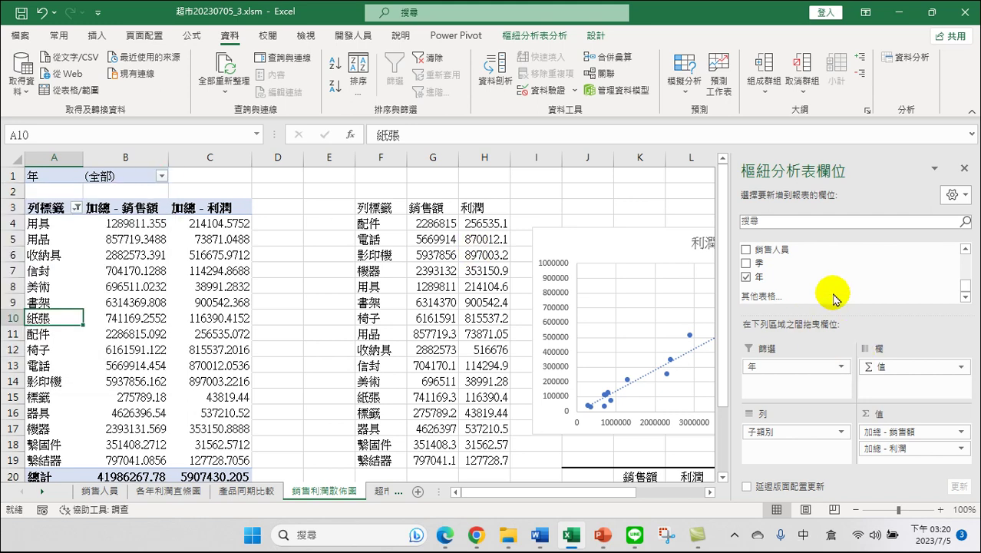
pyautogui.scroll(3, 821, 277)
pyautogui.scroll(5, 815, 277)
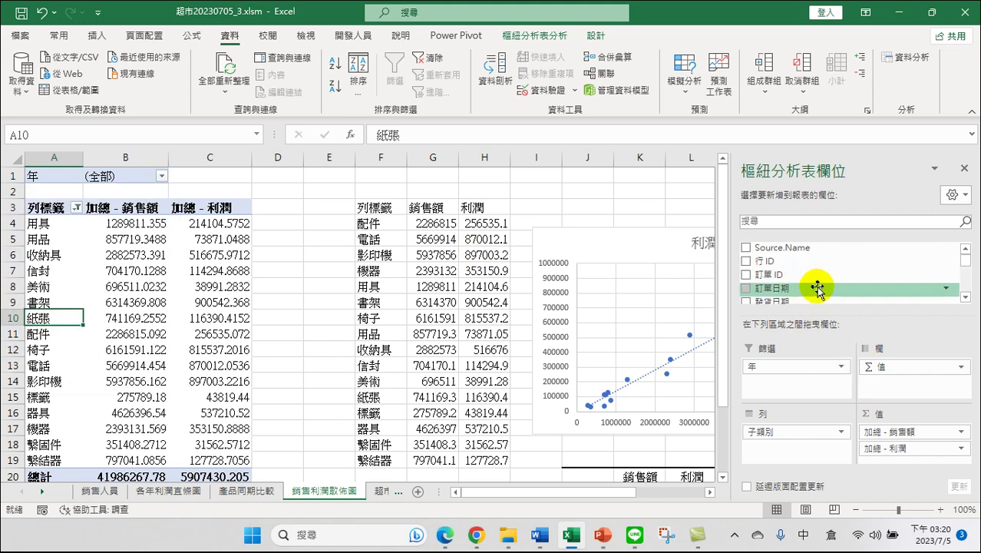
pyautogui.scroll(-1, 817, 283)
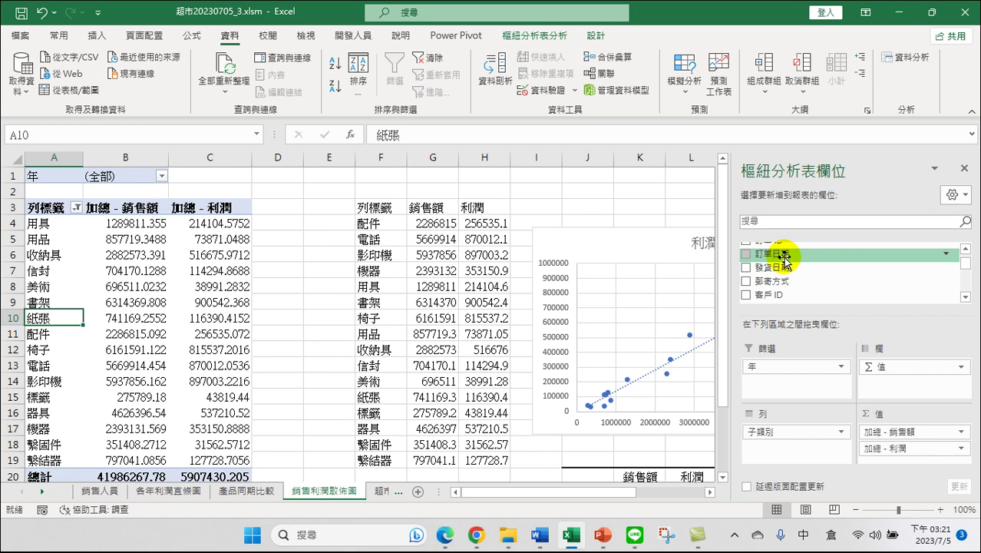
pyautogui.moveTo(784, 261); pyautogui.dragTo(750, 374)
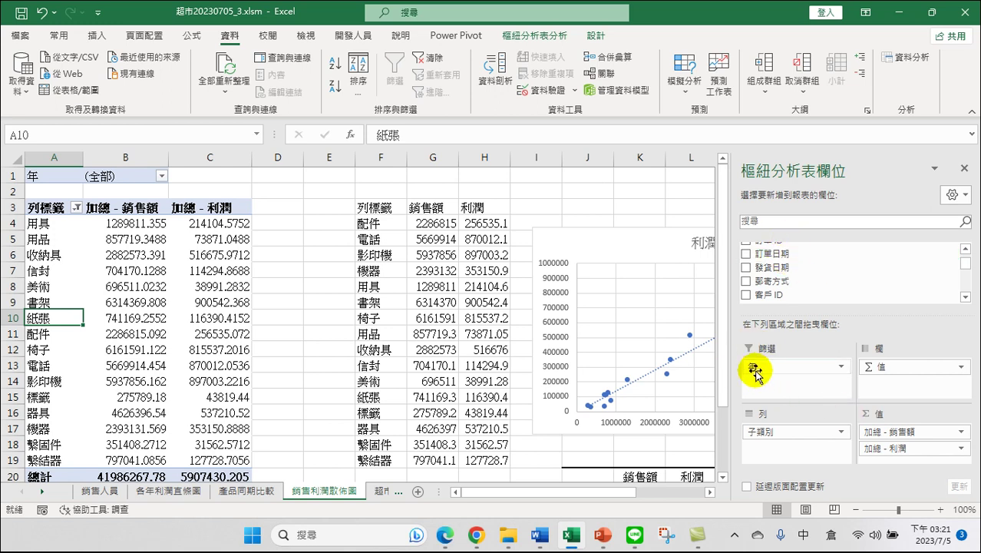
pyautogui.scroll(-2, 744, 274)
pyautogui.scroll(-2, 744, 285)
pyautogui.scroll(-2, 799, 292)
pyautogui.scroll(-3, 798, 288)
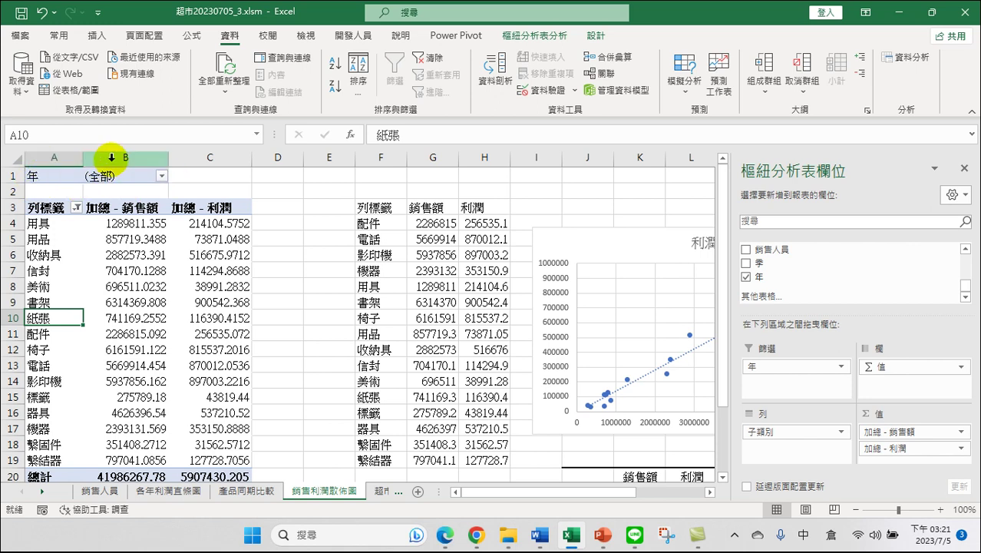
# - Set the 年 filter to 選取多重項目 with only 2019年 ticked, giving totals 7209399.672 and 1021761.432
pyautogui.click(162, 177)
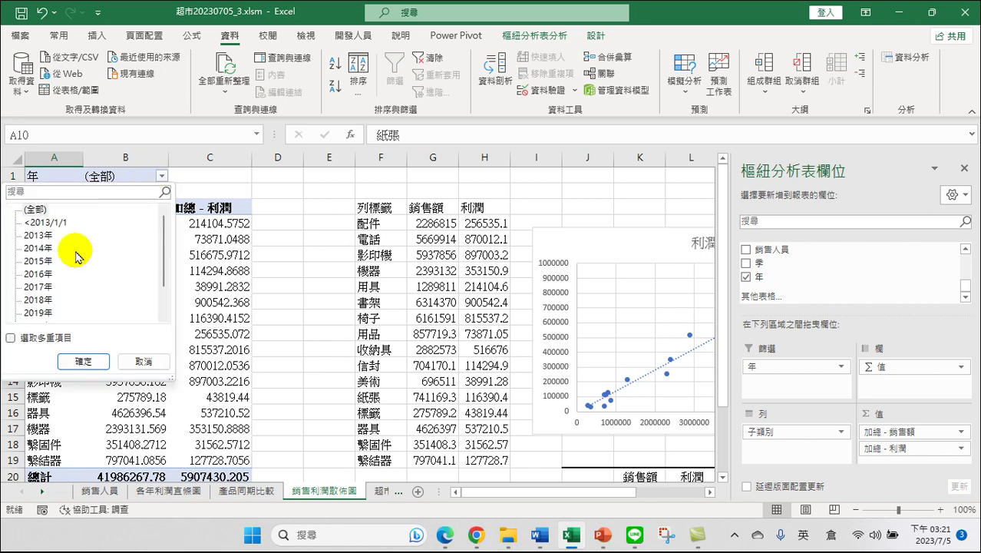
pyautogui.click(10, 338)
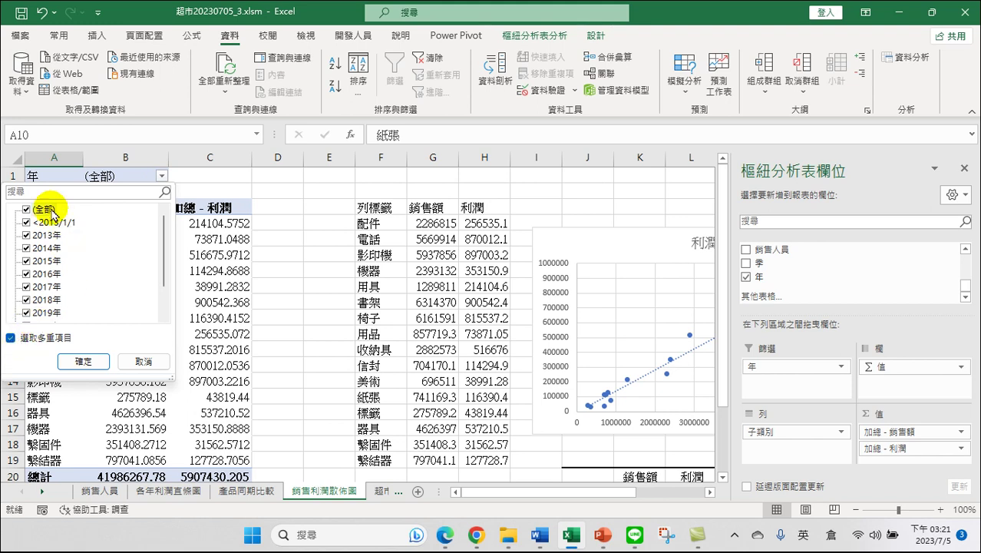
pyautogui.click(27, 209)
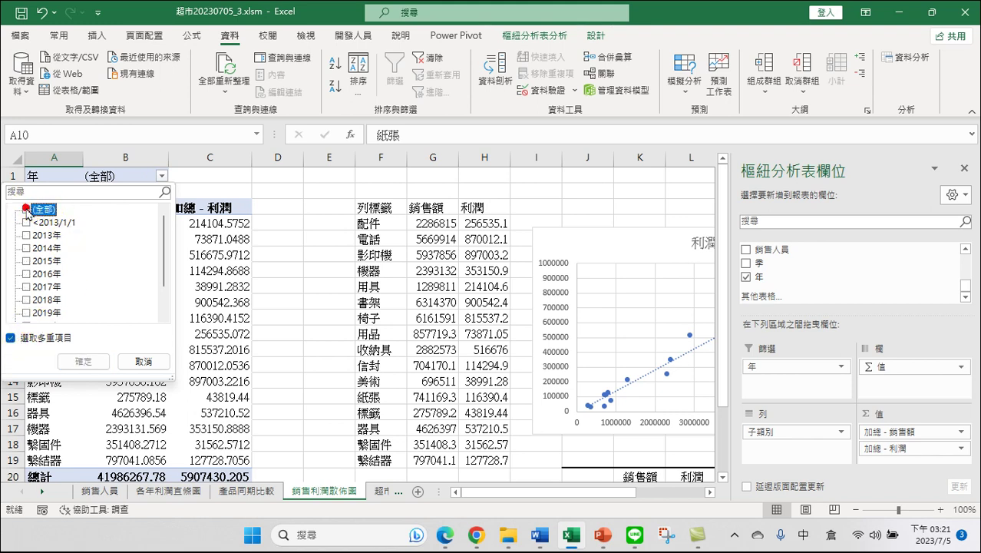
pyautogui.scroll(-1, 31, 301)
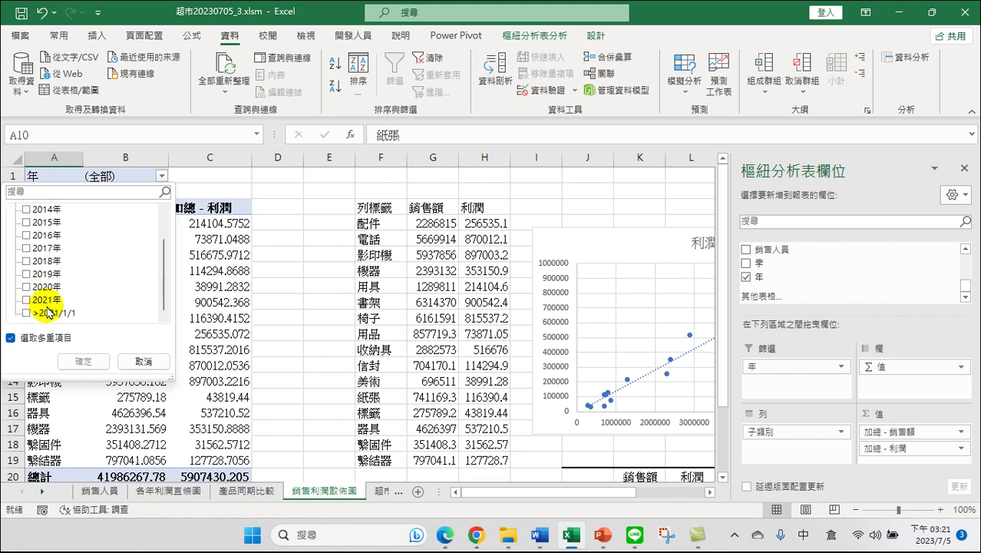
pyautogui.click(27, 287)
pyautogui.click(26, 287)
pyautogui.click(27, 274)
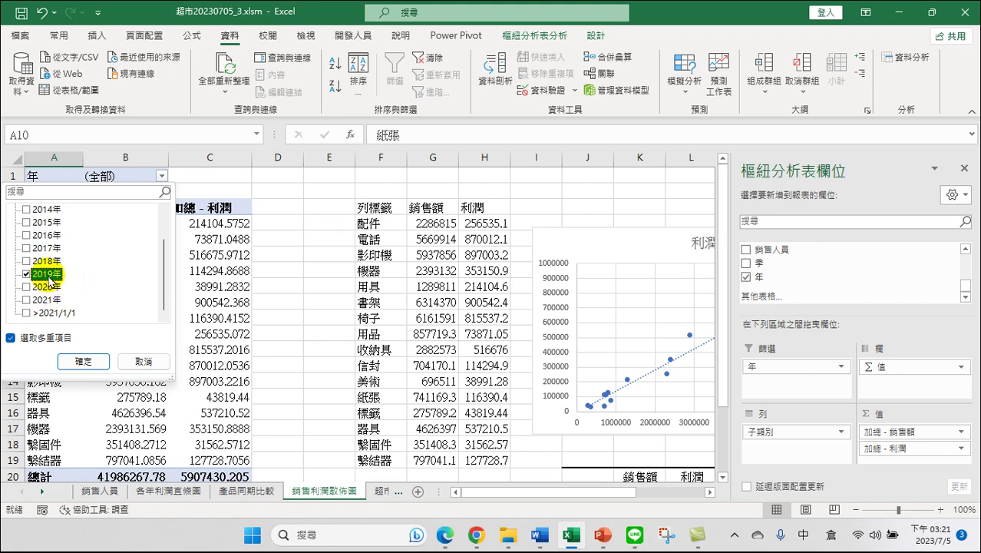
pyautogui.click(89, 362)
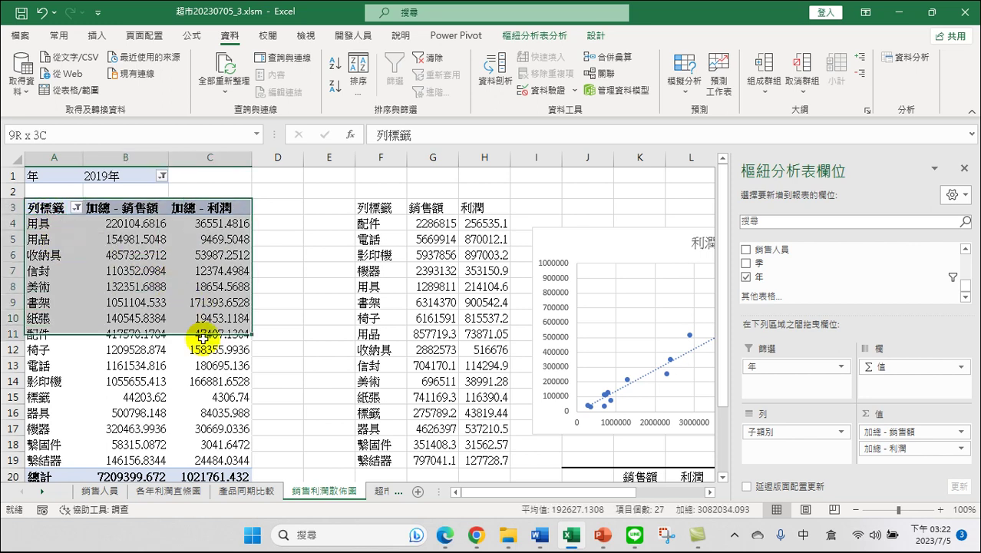
# - Copy the 2019 pivot table's category, sales and profit cells A3:C20
pyautogui.moveTo(46, 209); pyautogui.dragTo(198, 458)
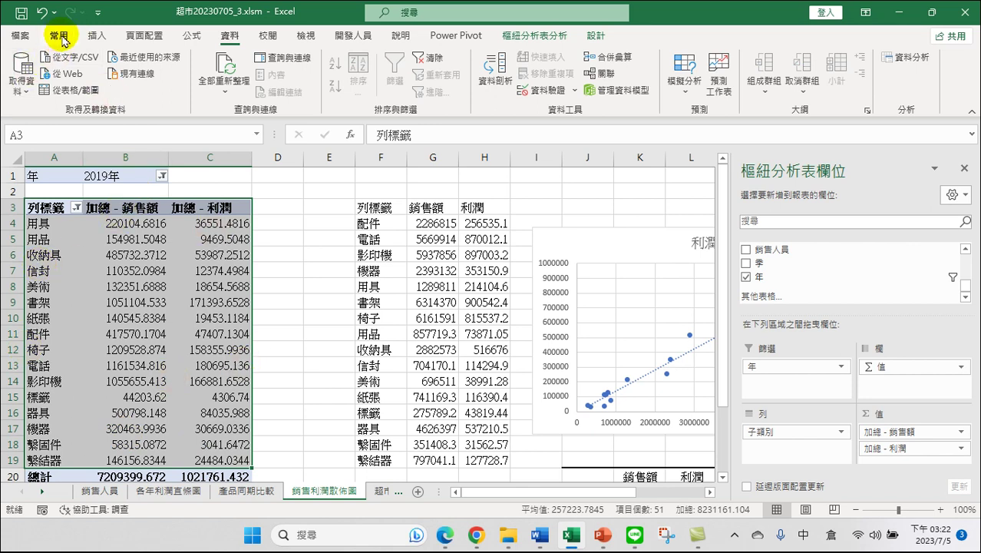
pyautogui.click(20, 36)
pyautogui.click(24, 35)
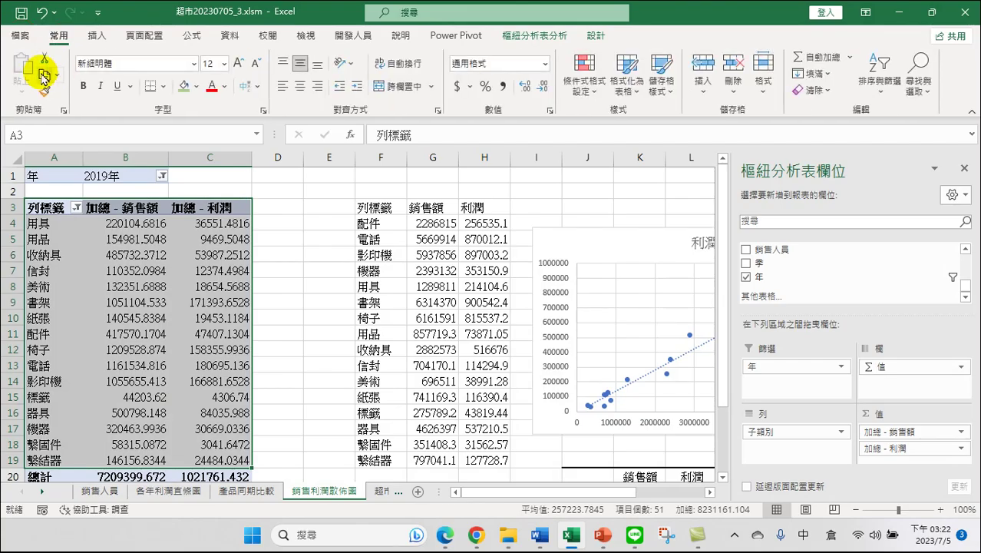
pyautogui.click(43, 78)
# - Paste the copied 2019 figures into F25 as values only via 選擇性貼上
pyautogui.scroll(-3, 377, 295)
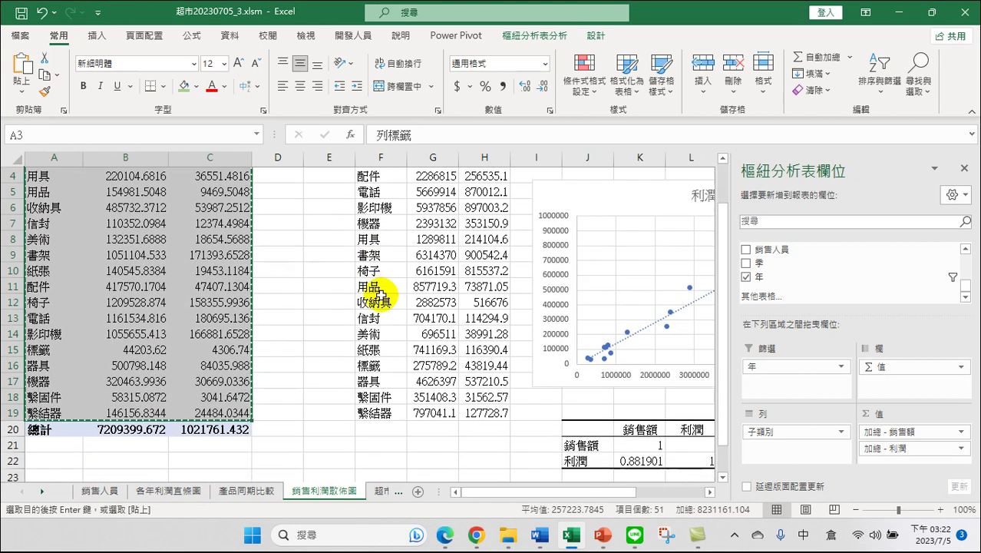
pyautogui.scroll(-1, 382, 322)
pyautogui.click(378, 367)
pyautogui.scroll(4, 416, 315)
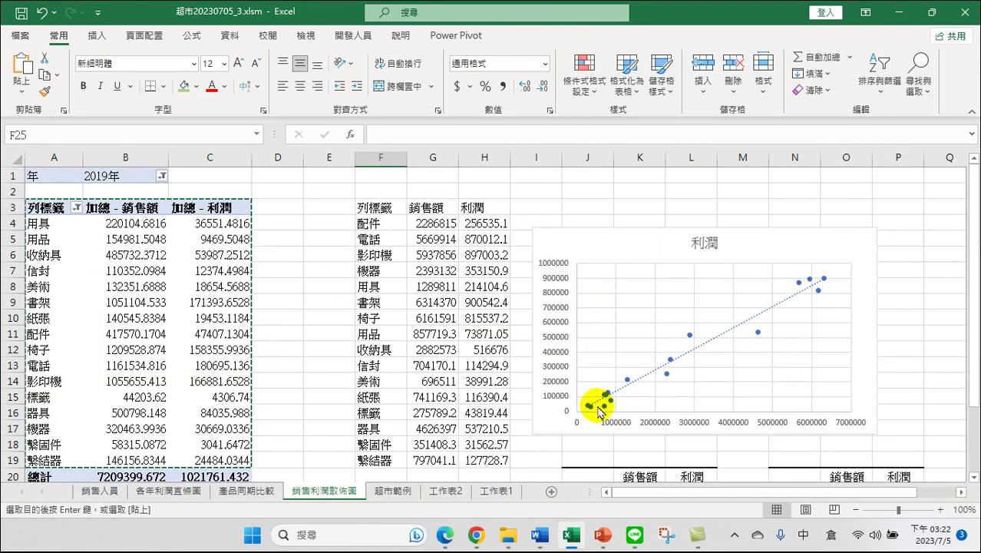
pyautogui.scroll(-2, 495, 407)
pyautogui.scroll(-2, 480, 387)
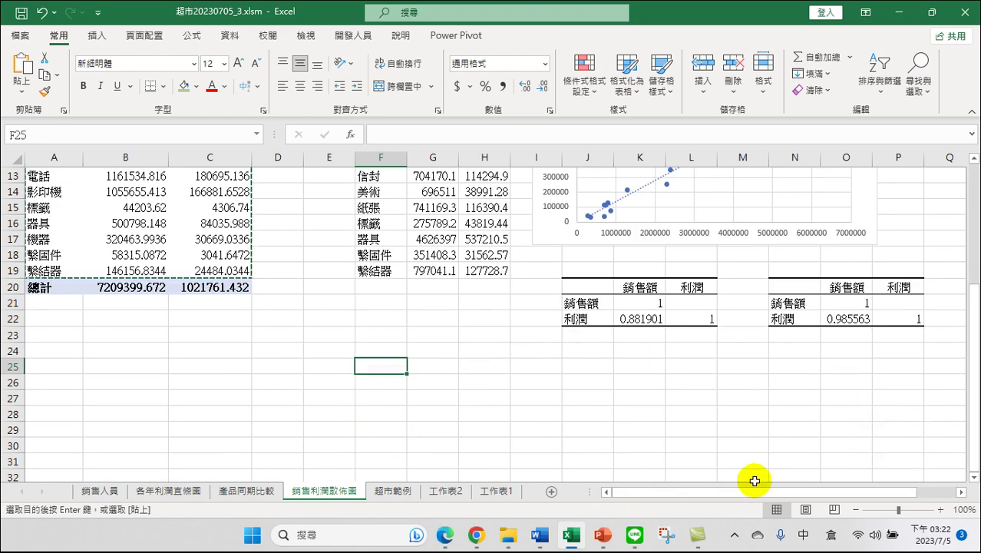
pyautogui.rightClick(377, 364)
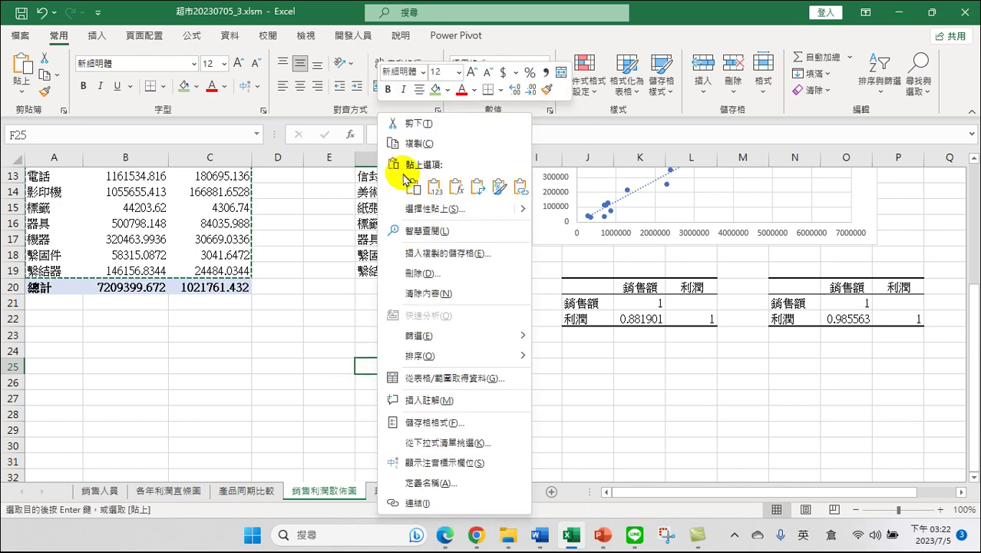
pyautogui.click(422, 209)
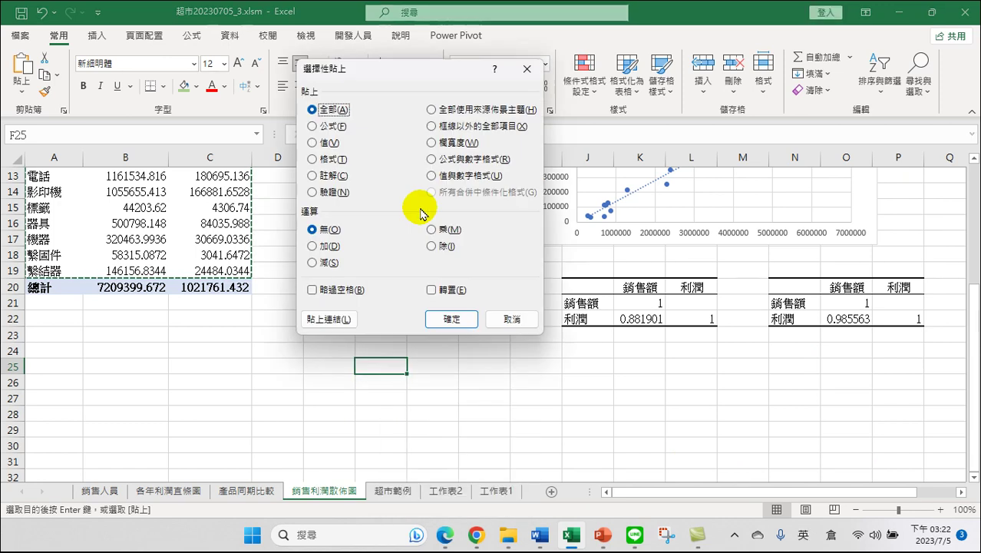
pyautogui.click(314, 143)
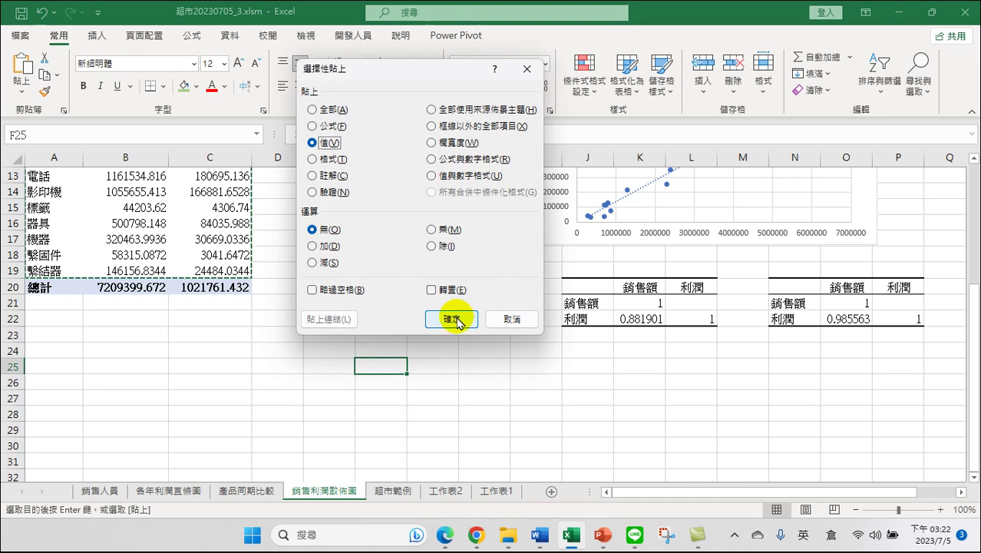
pyautogui.click(451, 318)
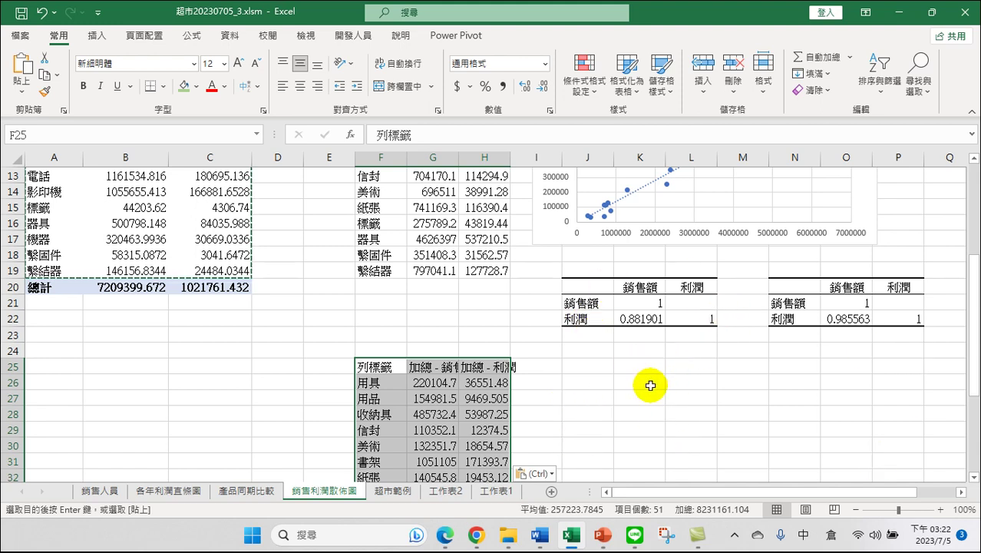
# - Switch the 年 filter to 2020年, giving totals 9160689.782 and 1176054.982
pyautogui.scroll(4, 157, 317)
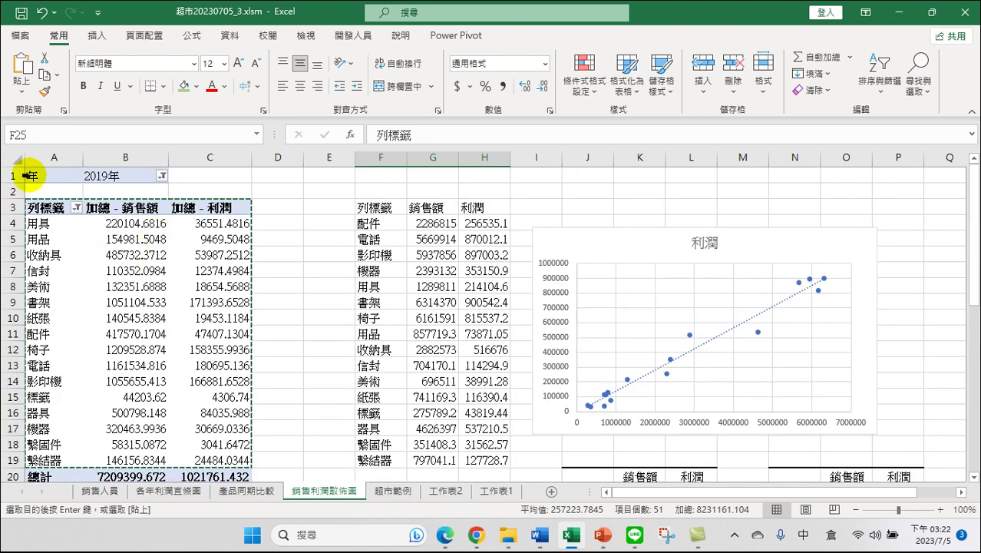
pyautogui.click(162, 177)
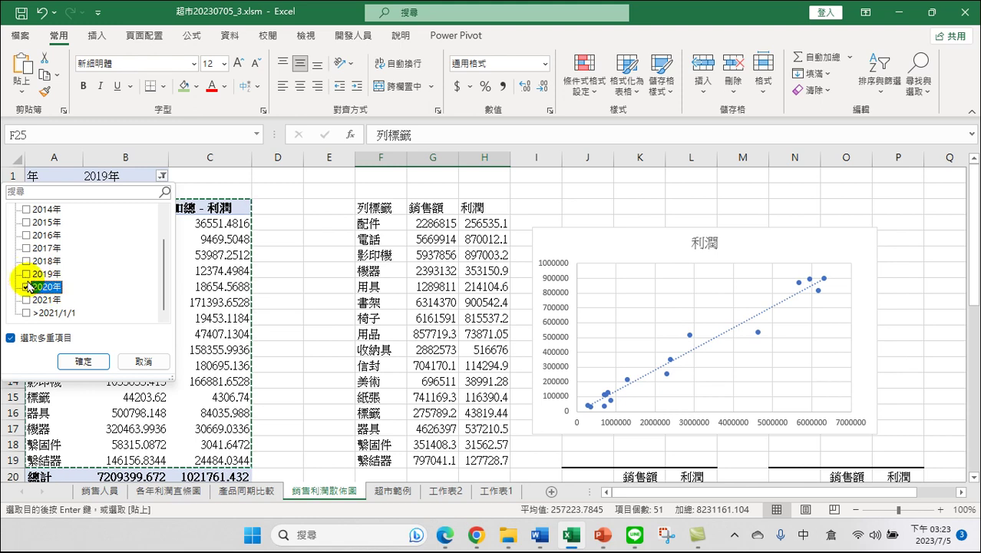
pyautogui.click(84, 362)
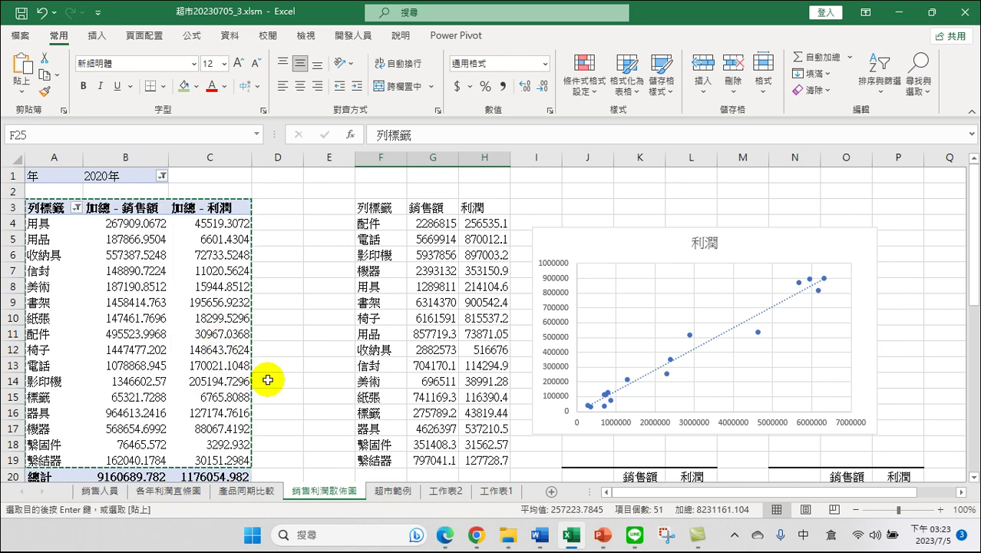
pyautogui.click(221, 330)
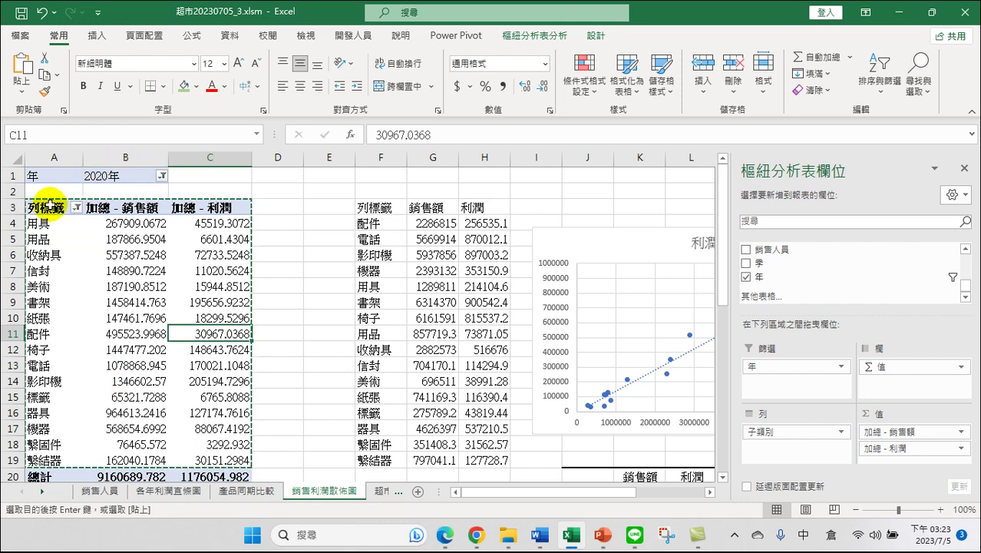
# - Copy the 2020 pivot table's cells A3:C19
pyautogui.moveTo(59, 212); pyautogui.dragTo(217, 460)
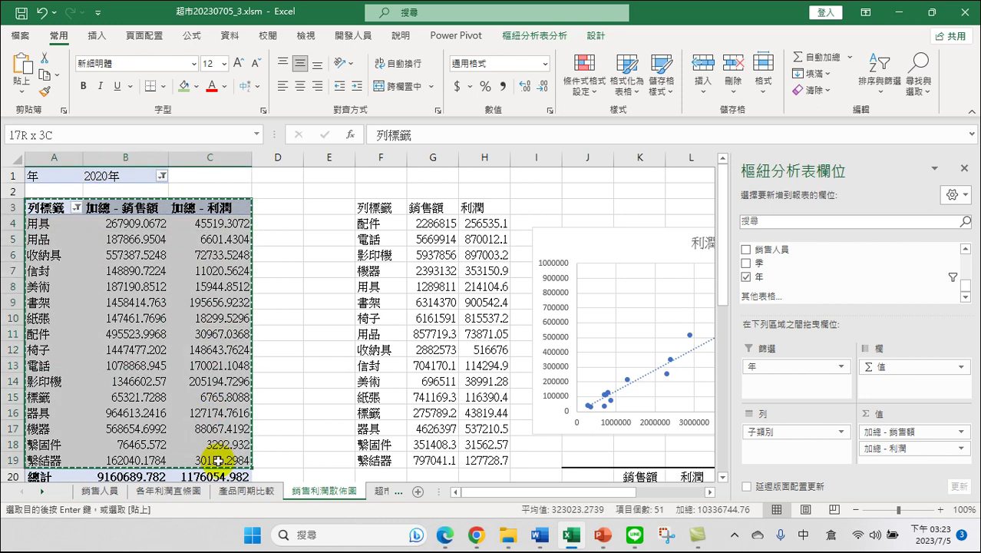
pyautogui.rightClick(202, 317)
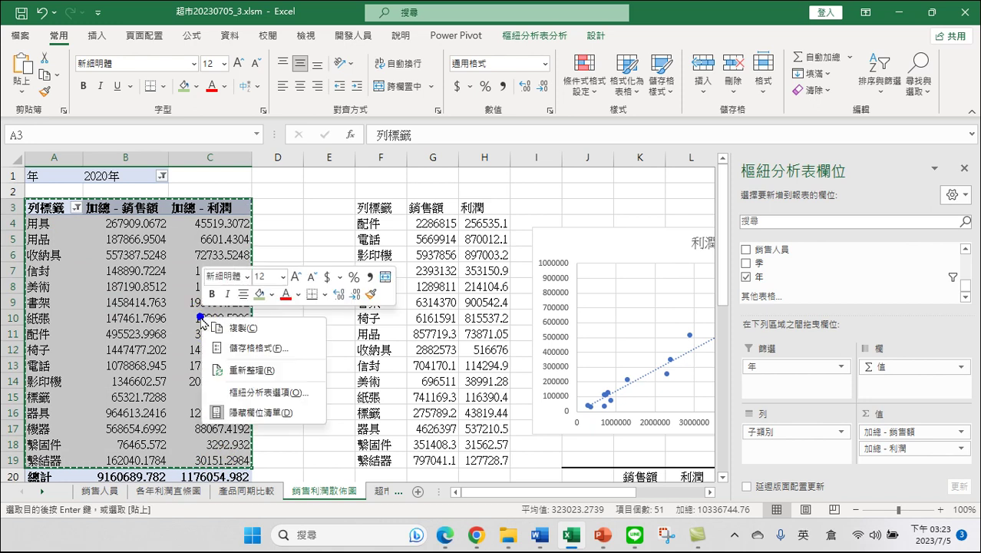
pyautogui.click(45, 74)
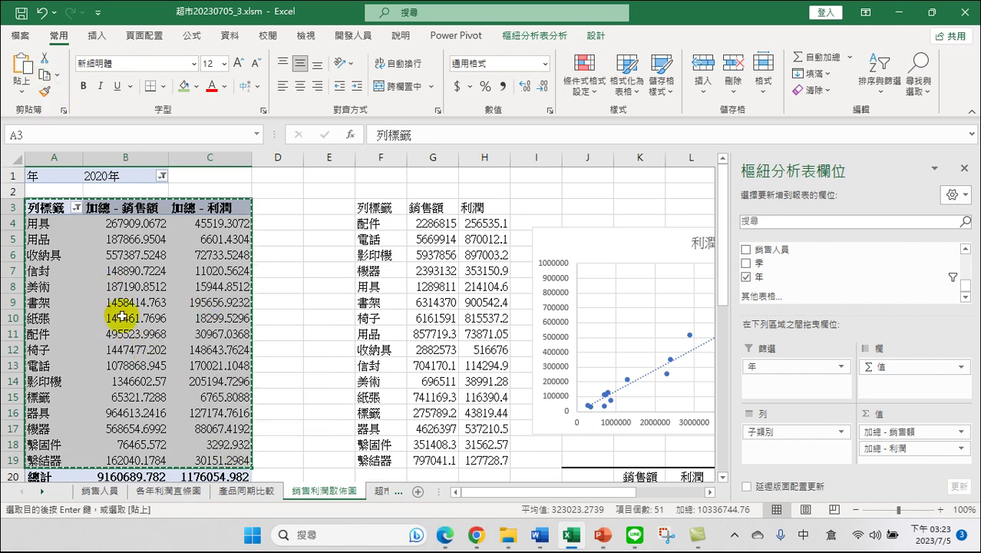
# - Paste the copied 2020 figures into F47 as values only via 選擇性貼上
pyautogui.scroll(-4, 228, 347)
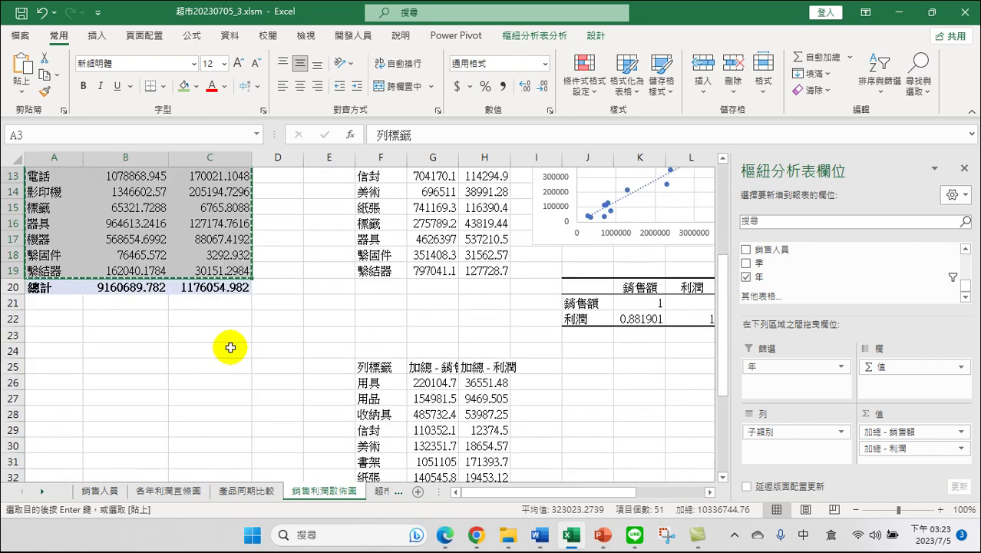
pyautogui.scroll(-3, 260, 354)
pyautogui.scroll(-2, 288, 364)
pyautogui.scroll(-2, 338, 383)
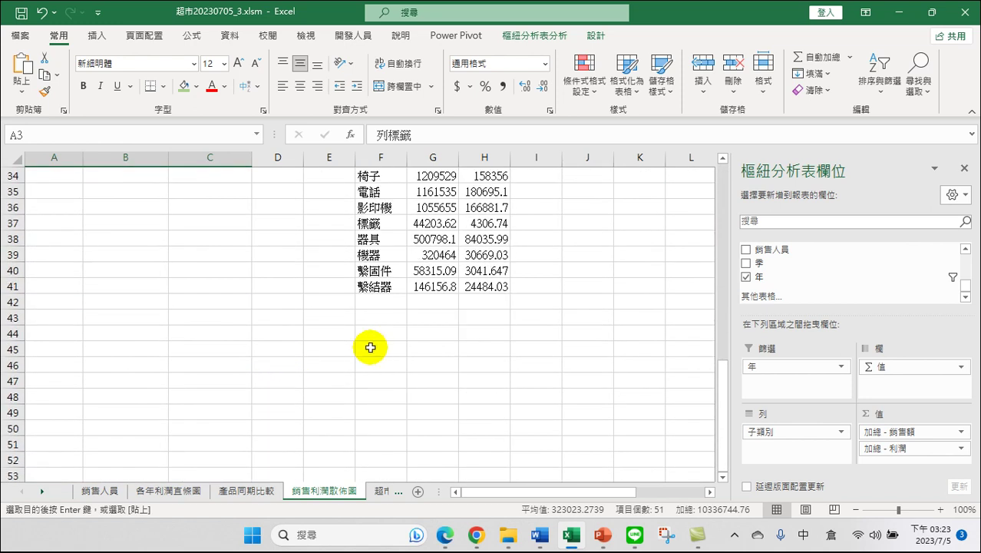
pyautogui.click(369, 374)
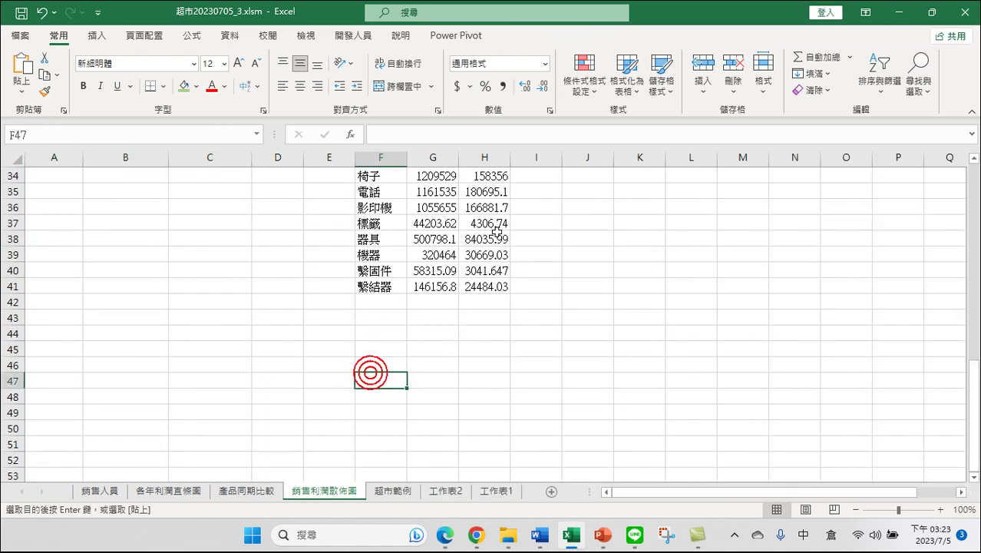
pyautogui.rightClick(380, 381)
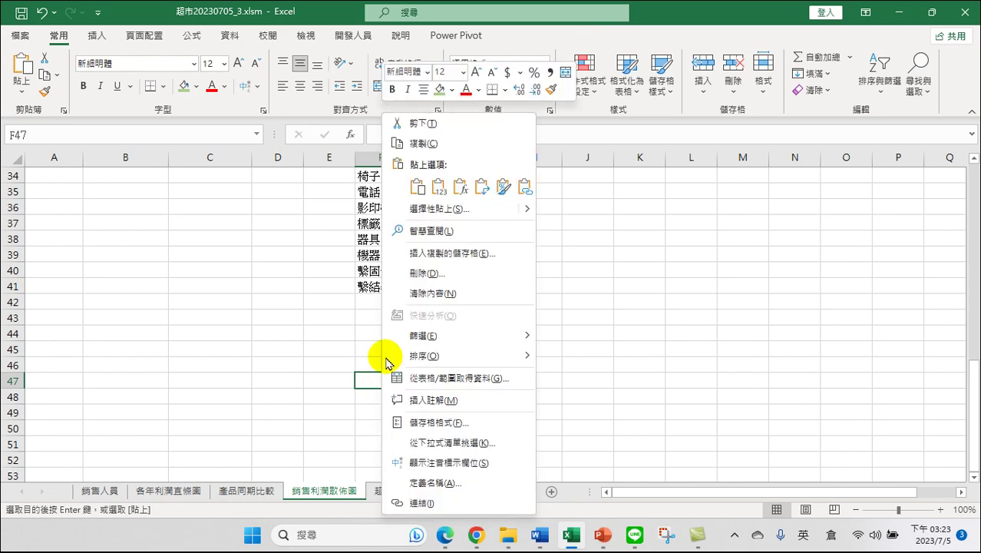
pyautogui.click(428, 209)
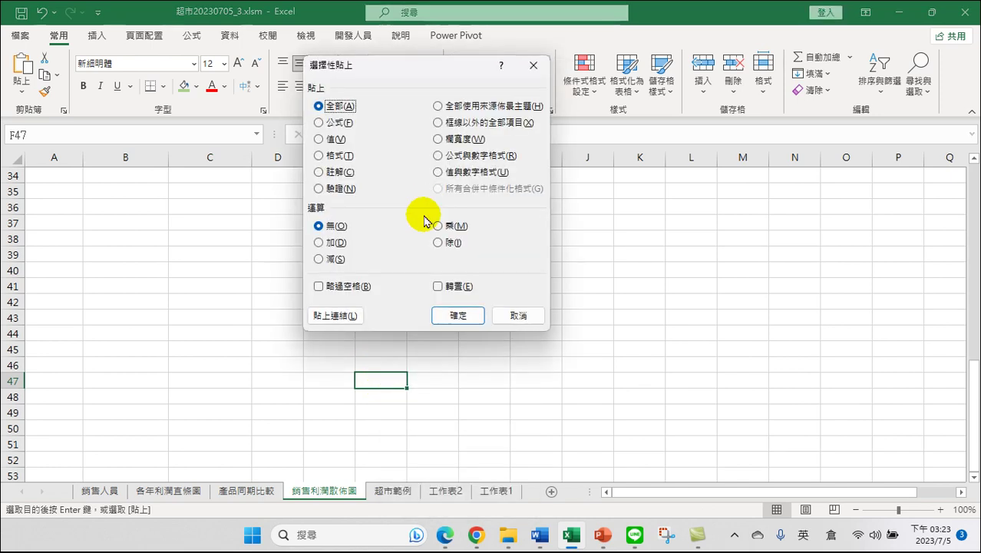
pyautogui.click(317, 139)
pyautogui.click(451, 315)
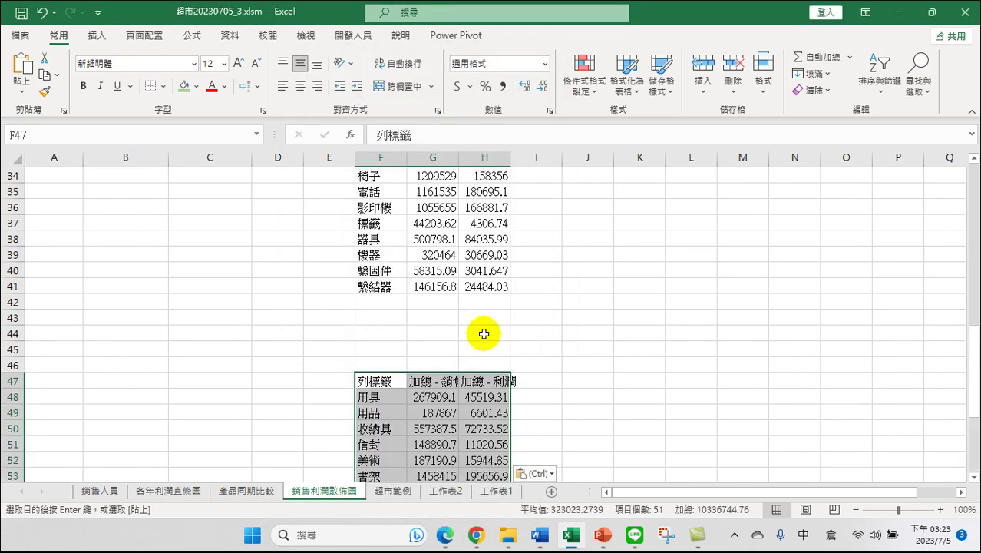
pyautogui.scroll(4, 499, 363)
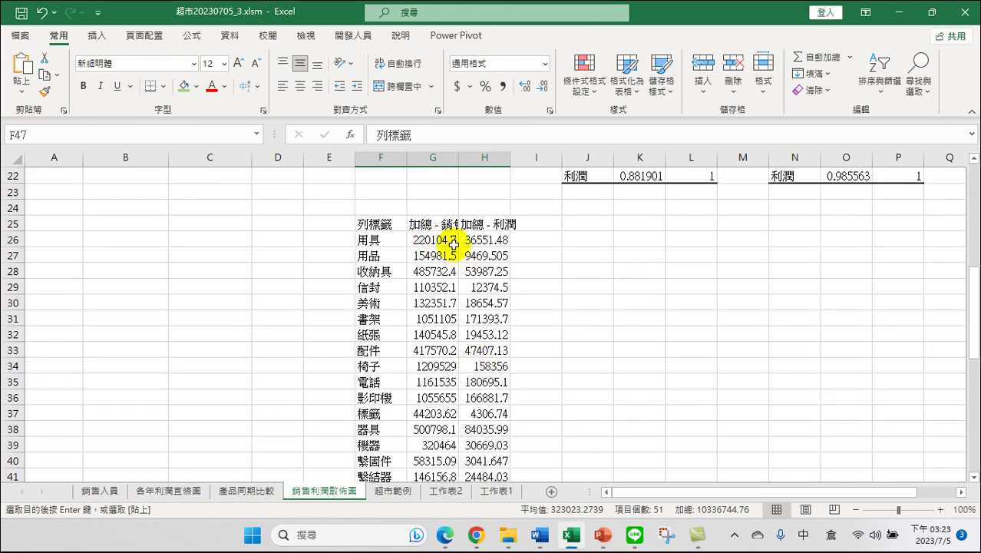
# - Format the 2019 sales and profit in G26:H41 with Comma Style and no decimals
pyautogui.moveTo(434, 239); pyautogui.dragTo(477, 444)
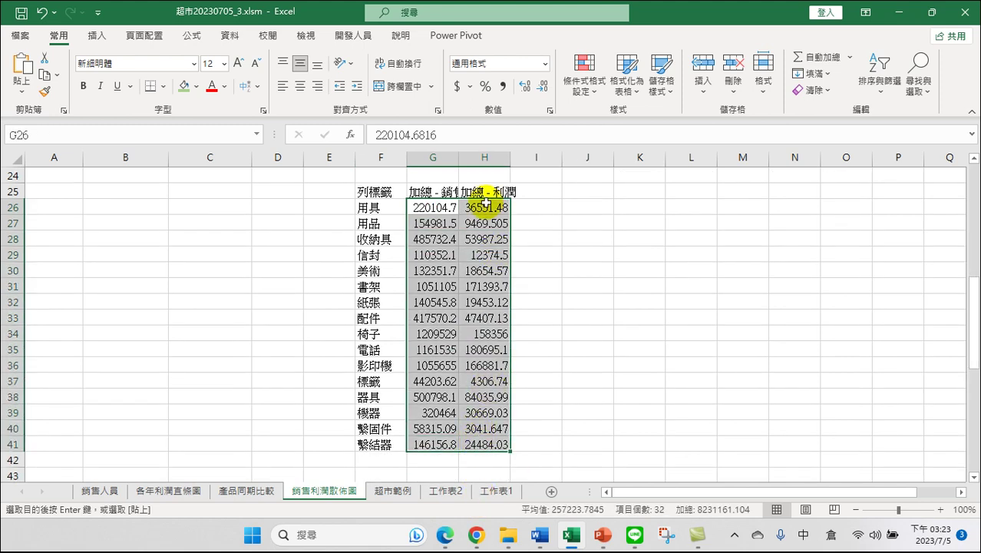
pyautogui.click(505, 85)
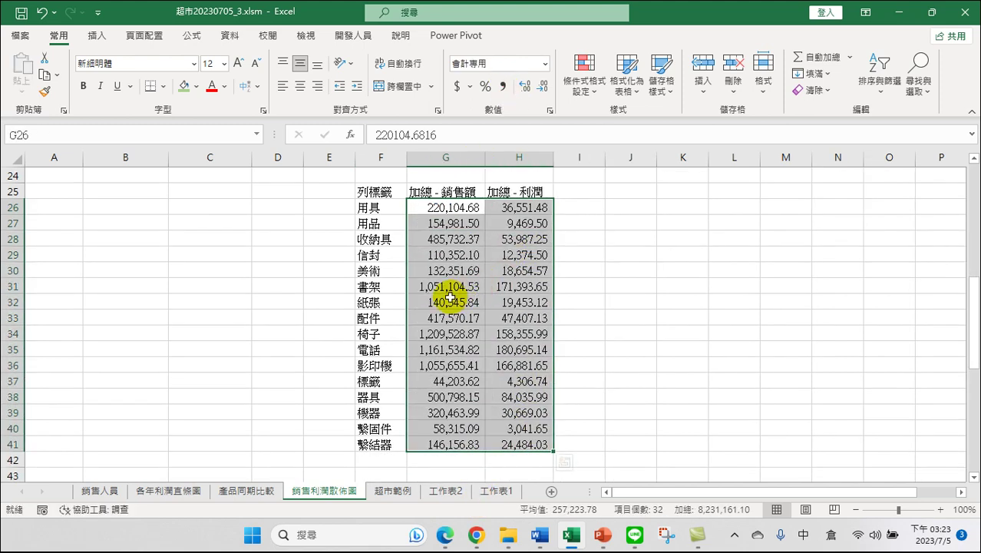
pyautogui.click(374, 132)
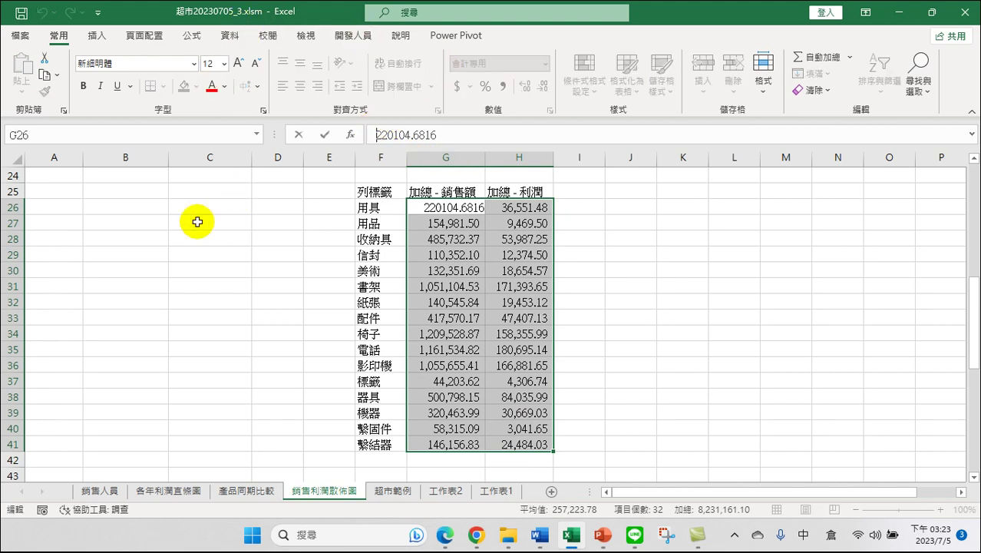
pyautogui.click(483, 303)
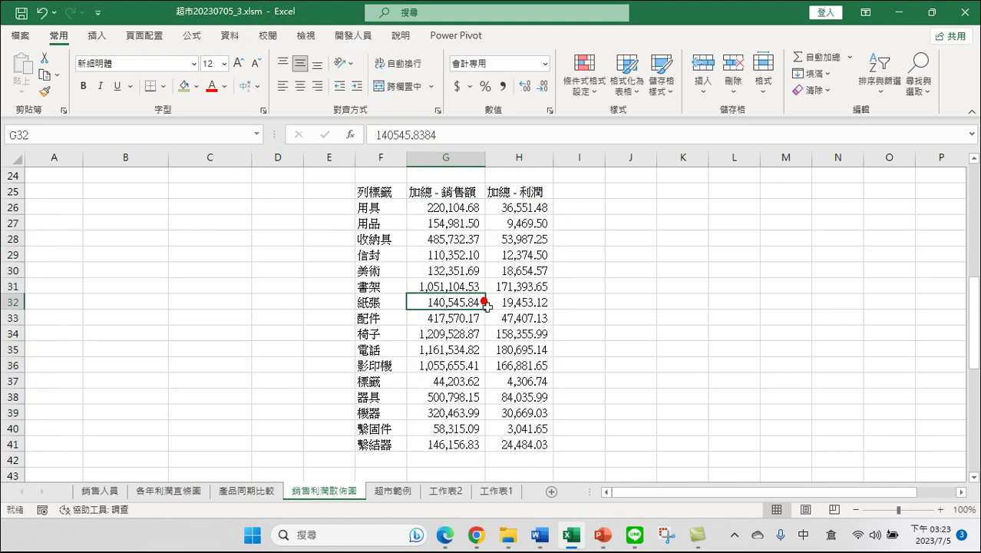
pyautogui.moveTo(437, 201); pyautogui.dragTo(529, 444)
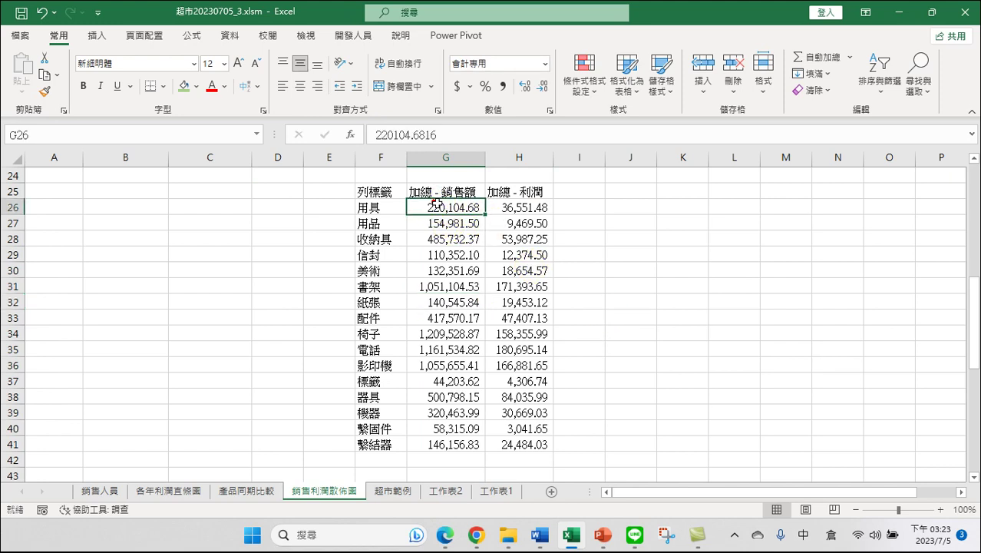
pyautogui.click(542, 87)
pyautogui.click(542, 87)
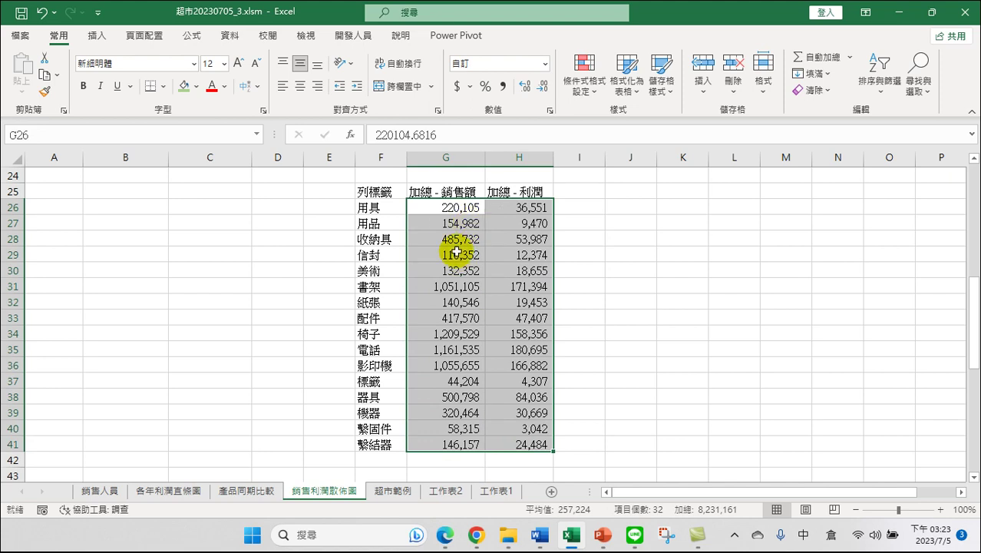
# - Format the 2020 sales and profit in G48:H63 with Comma Style and no decimals
pyautogui.scroll(-1, 464, 278)
pyautogui.scroll(-2, 463, 277)
pyautogui.scroll(-2, 444, 343)
pyautogui.moveTo(428, 366)
pyautogui.mouseDown()
pyautogui.moveTo(522, 394)
pyautogui.moveTo(505, 491)
pyautogui.mouseUp()
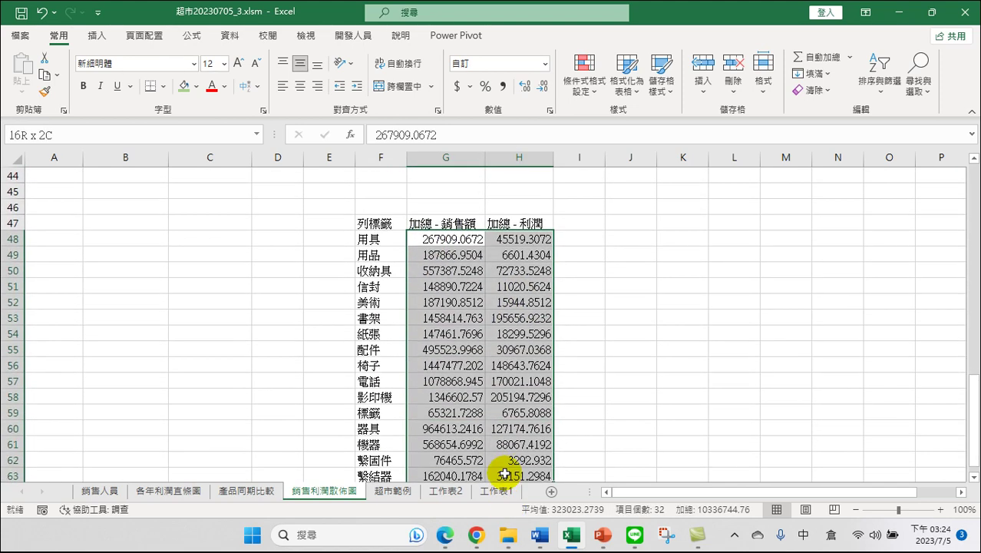
pyautogui.moveTo(505, 491); pyautogui.dragTo(498, 413)
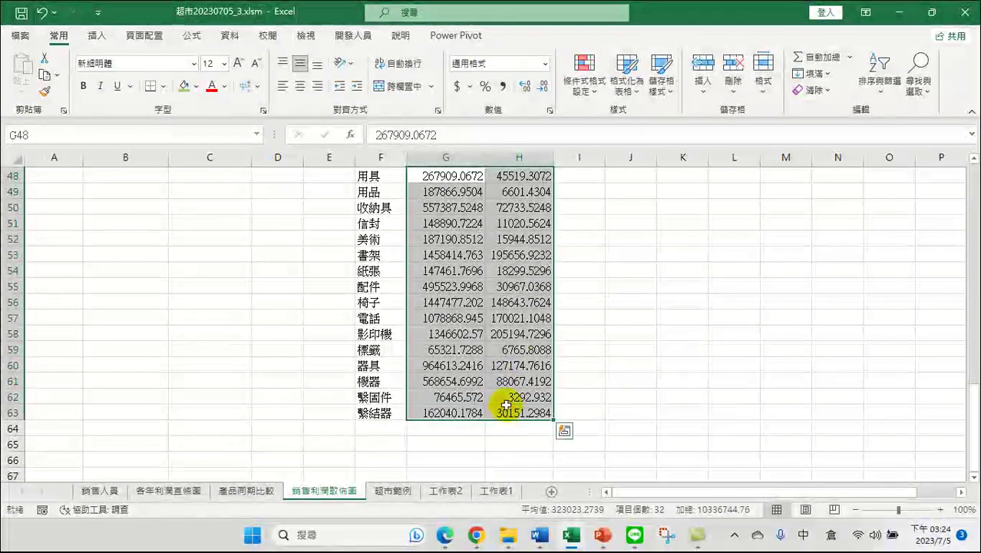
pyautogui.click(544, 89)
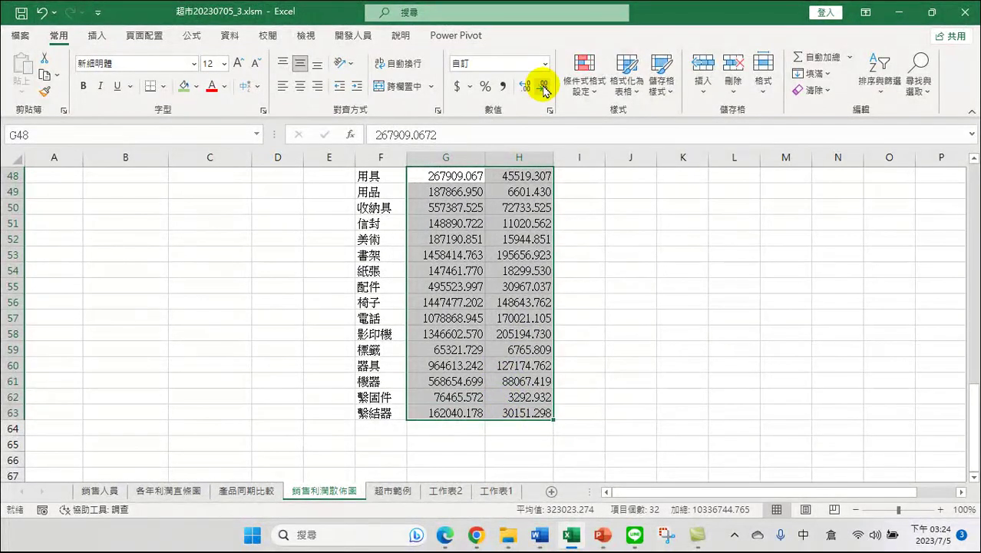
pyautogui.click(543, 90)
pyautogui.click(503, 87)
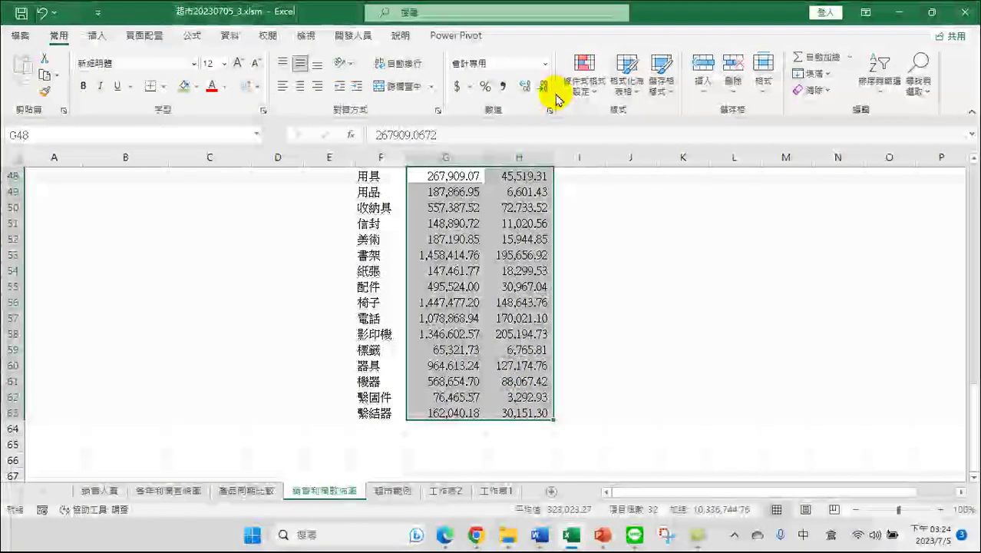
pyautogui.doubleClick(543, 88)
pyautogui.scroll(2, 503, 246)
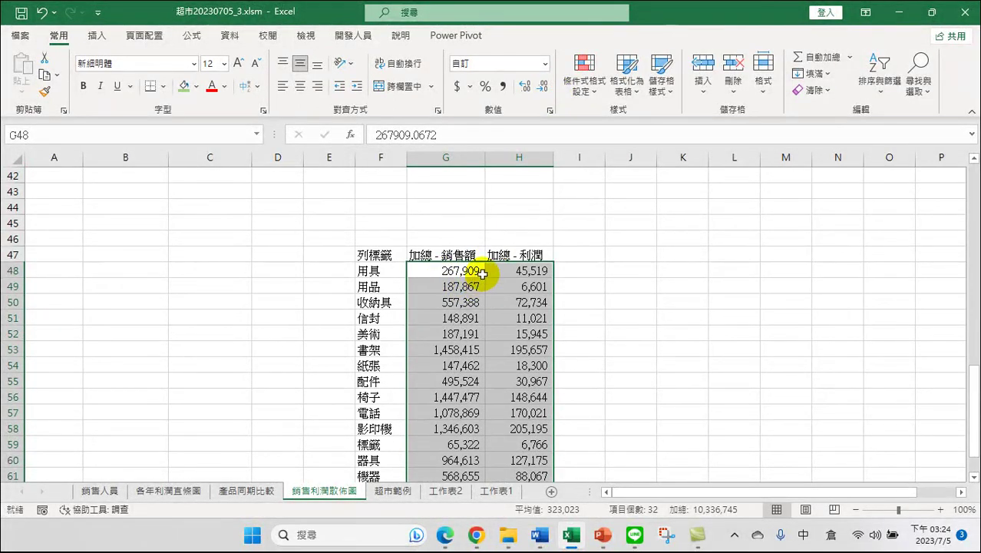
pyautogui.scroll(6, 500, 277)
pyautogui.scroll(1, 500, 277)
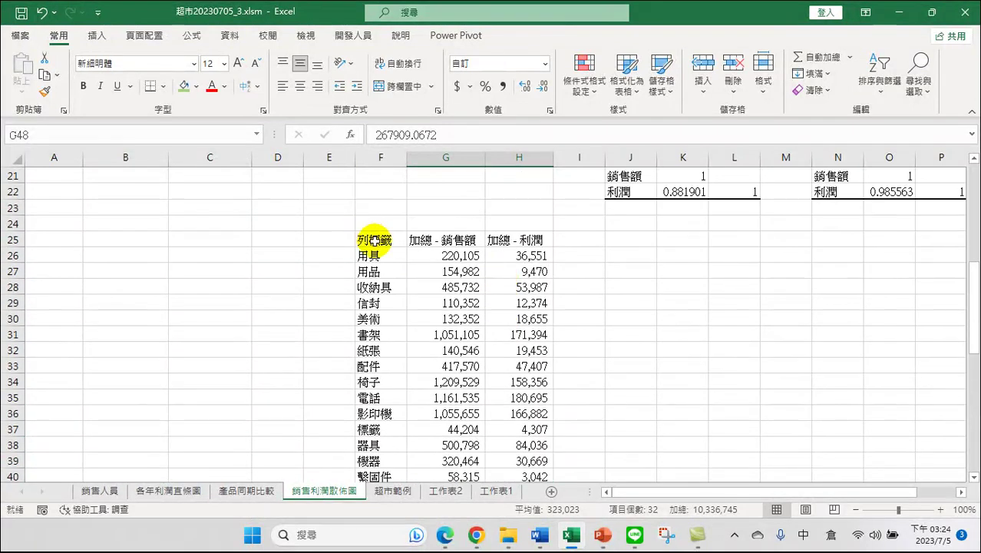
# - Label the header cells F25 and F47 as 2019y and 2020y
pyautogui.click(376, 239)
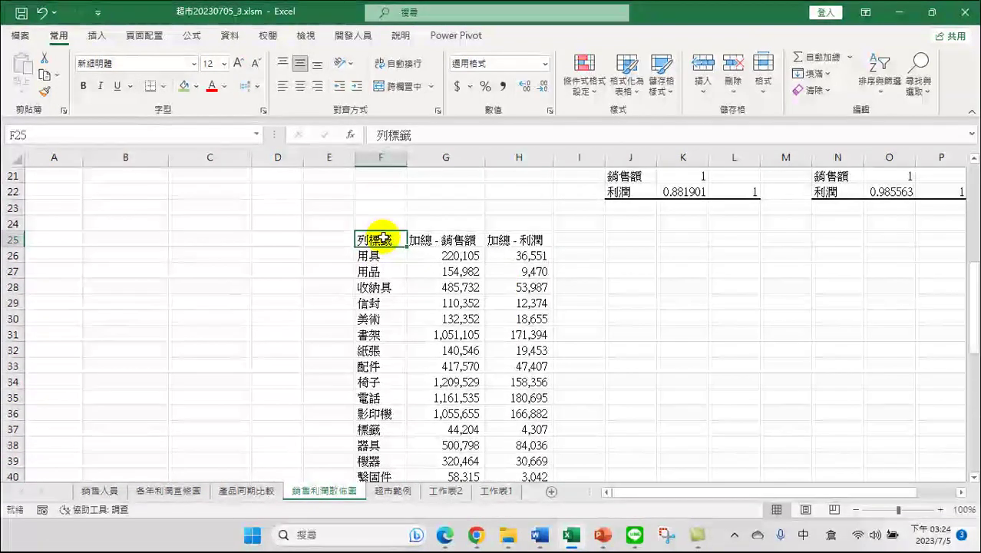
pyautogui.write('2019y')
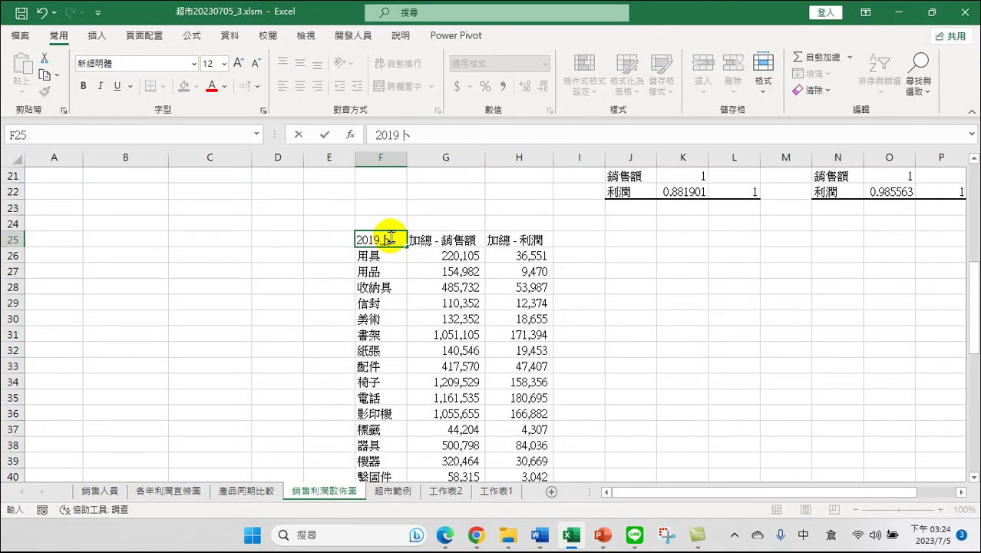
pyautogui.press('Return')
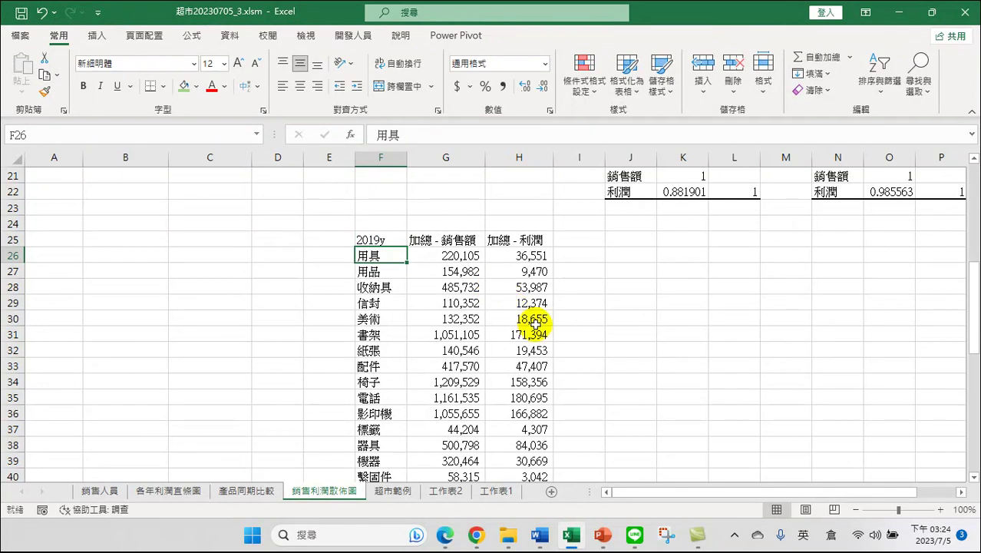
pyautogui.scroll(-3, 423, 316)
pyautogui.scroll(-1, 433, 384)
pyautogui.click(380, 397)
pyautogui.write('2020y')
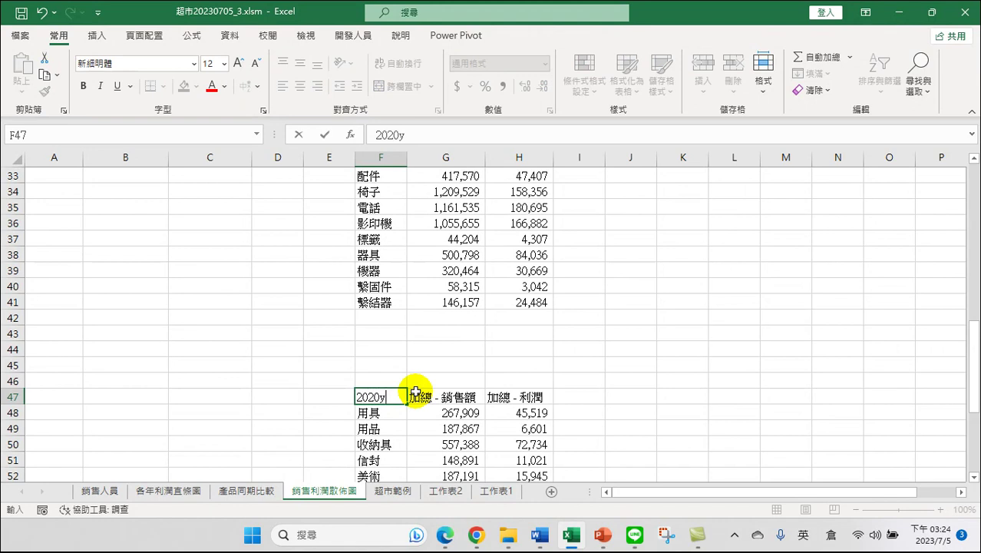
pyautogui.press('Return')
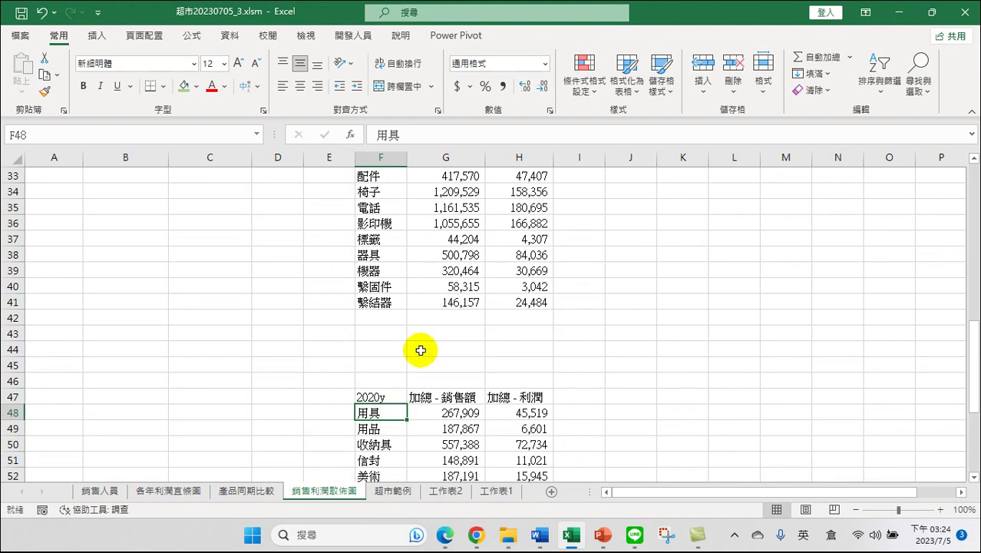
# - Shorten the 2020y headers G47 and H47 to 銷售額 and 利潤
pyautogui.click(454, 397)
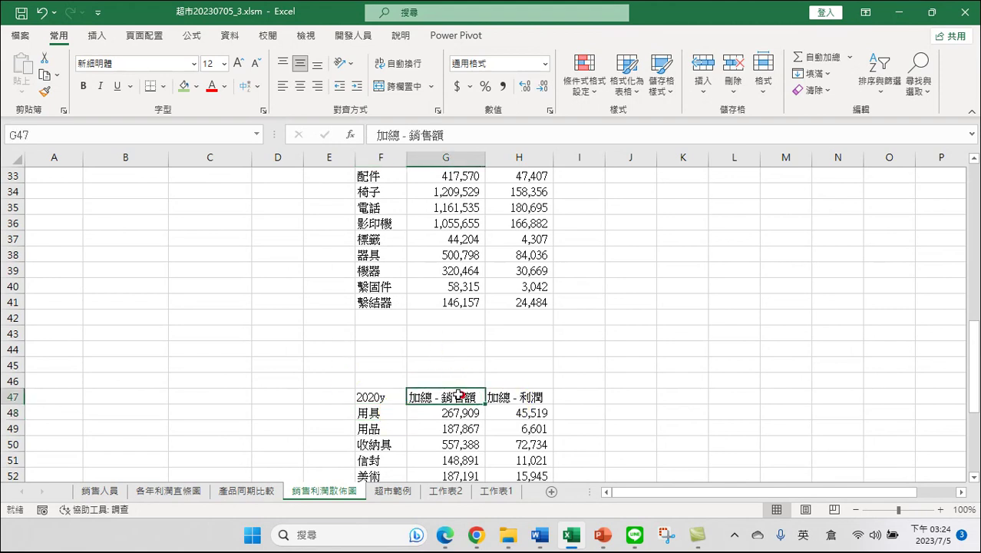
pyautogui.click(410, 133)
pyautogui.press('BackSpace')
pyautogui.press('BackSpace')
pyautogui.press('BackSpace')
pyautogui.press('Return')
pyautogui.click(513, 397)
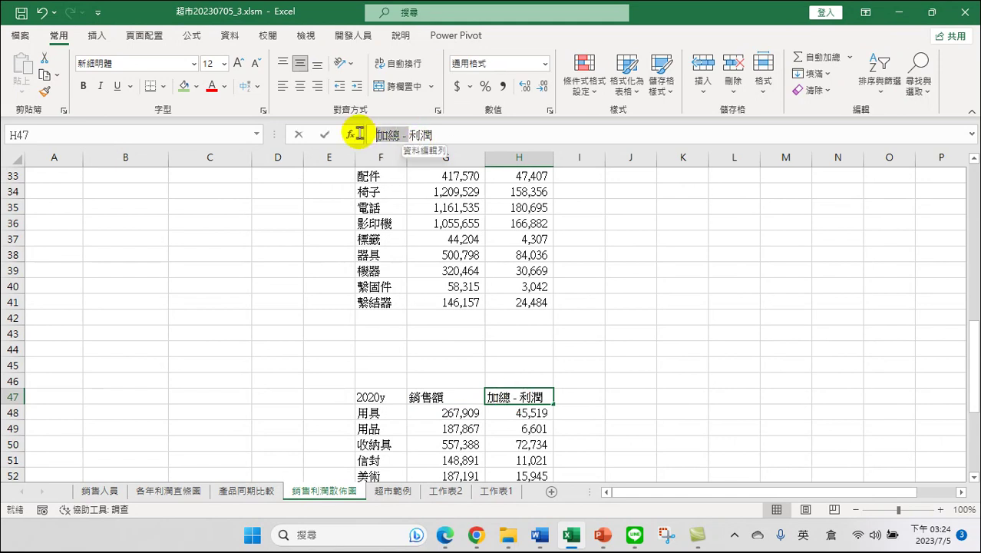
pyautogui.press('BackSpace')
pyautogui.press('Return')
pyautogui.scroll(2, 526, 187)
pyautogui.scroll(3, 522, 306)
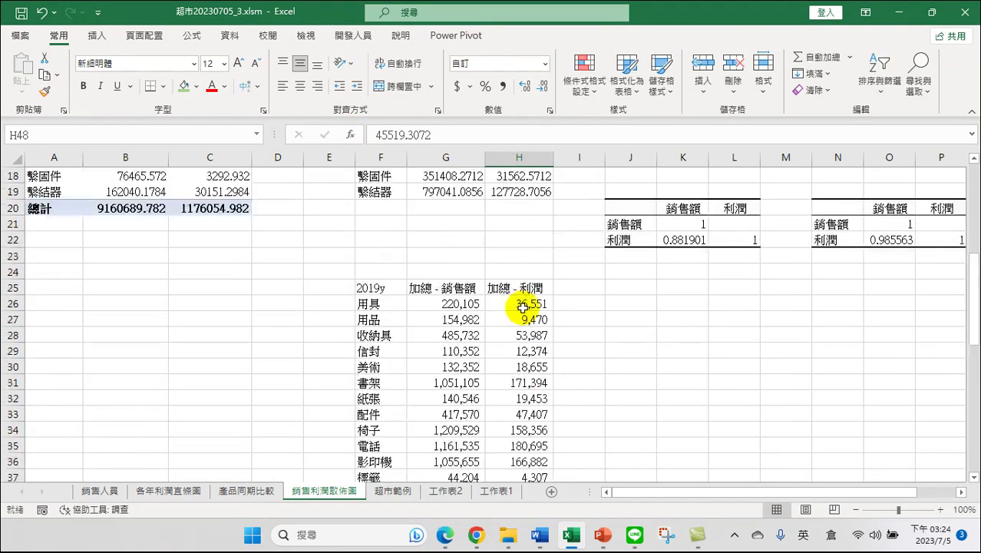
# - Shorten the 2019y headers G25 and H25 to 銷售額 and 利潤
pyautogui.click(433, 287)
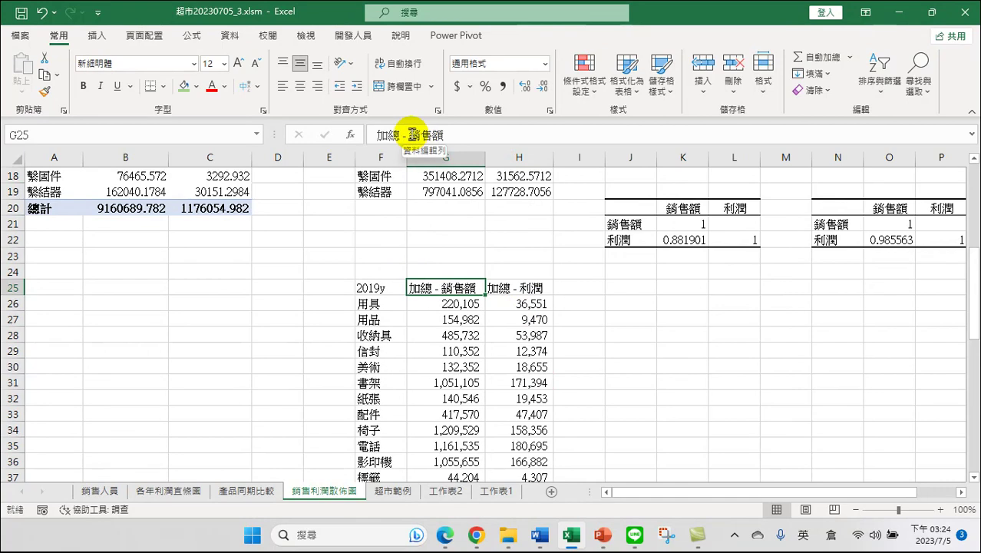
pyautogui.press('BackSpace')
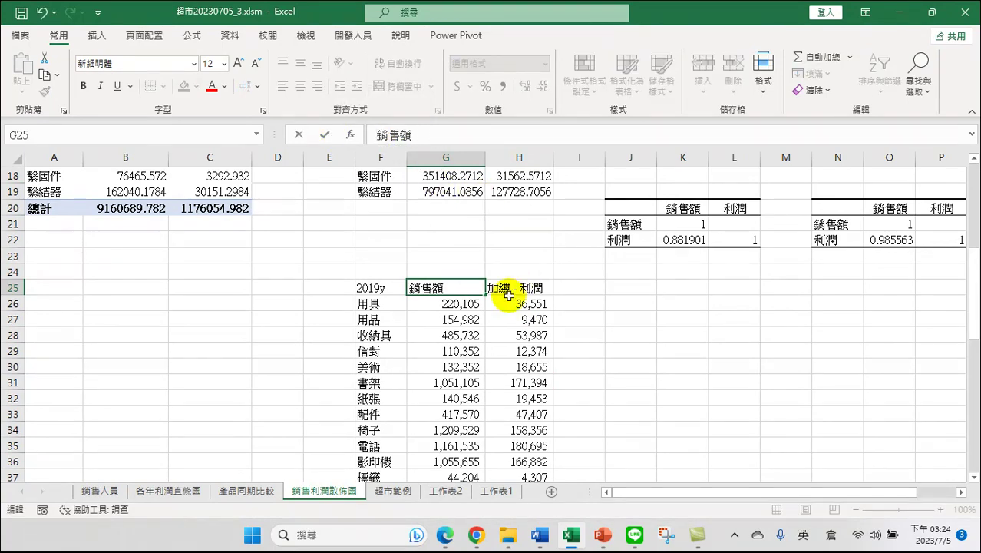
pyautogui.click(512, 290)
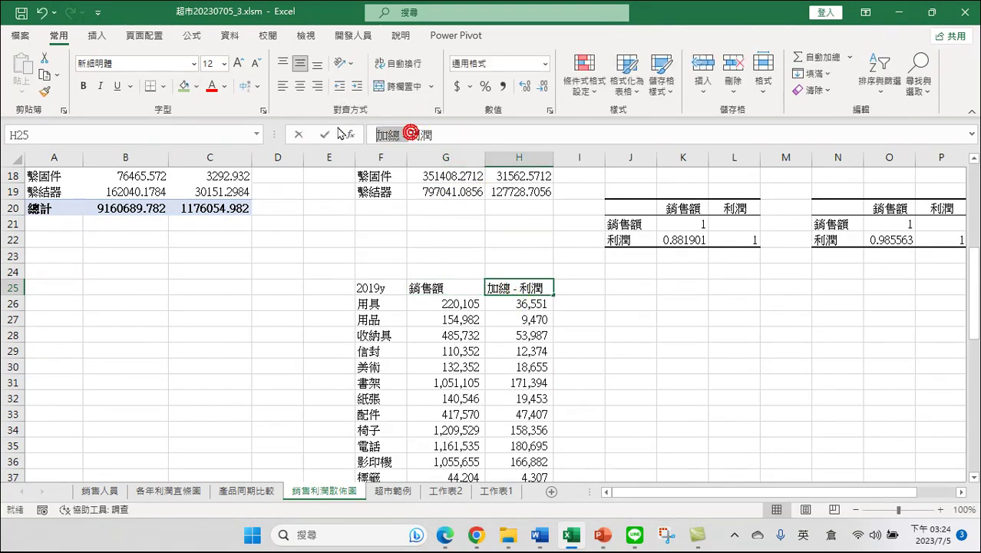
pyautogui.press('BackSpace')
pyautogui.press('Return')
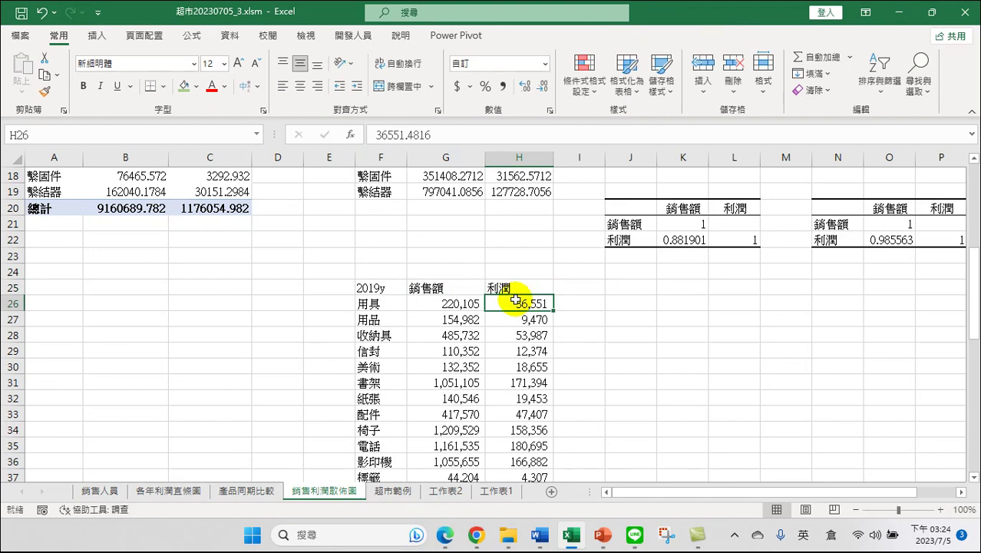
pyautogui.scroll(4, 508, 300)
pyautogui.scroll(2, 696, 302)
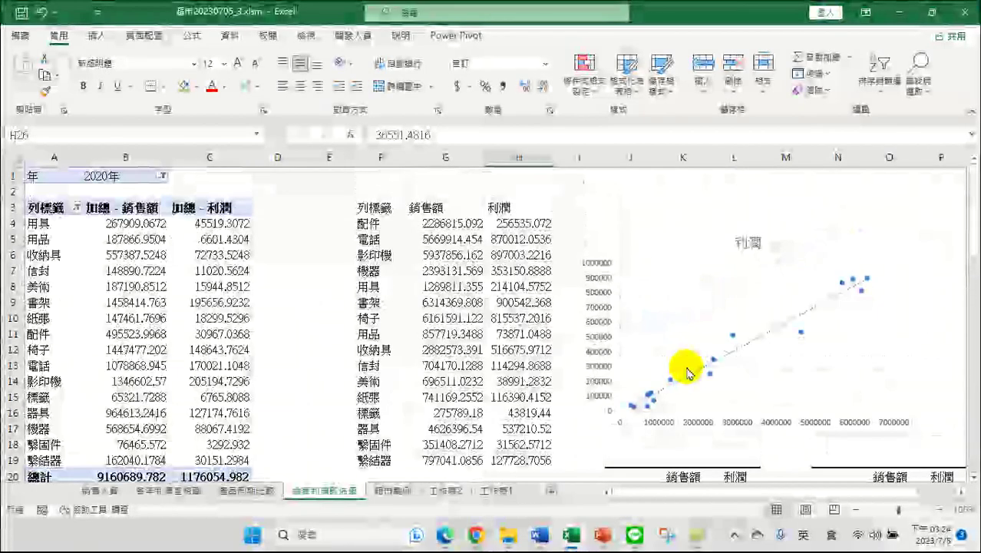
pyautogui.scroll(-5, 696, 290)
pyautogui.scroll(-1, 657, 284)
pyautogui.scroll(-1, 656, 284)
pyautogui.scroll(-1, 659, 286)
pyautogui.scroll(1, 652, 285)
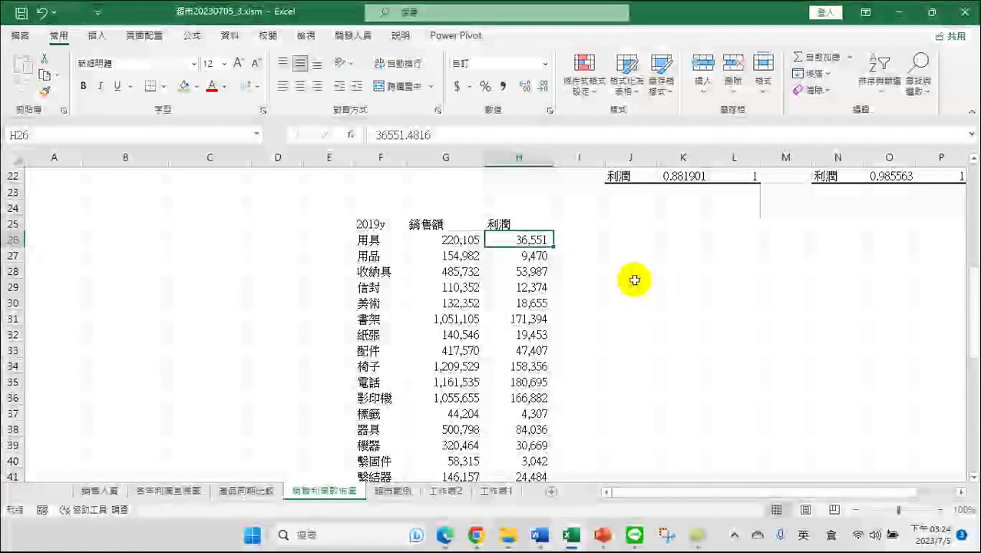
# - Insert the recommended scatter chart from the 2019y sales and profit columns G25:H41
pyautogui.moveTo(377, 225)
pyautogui.mouseDown()
pyautogui.moveTo(502, 398)
pyautogui.moveTo(509, 442)
pyautogui.mouseUp()
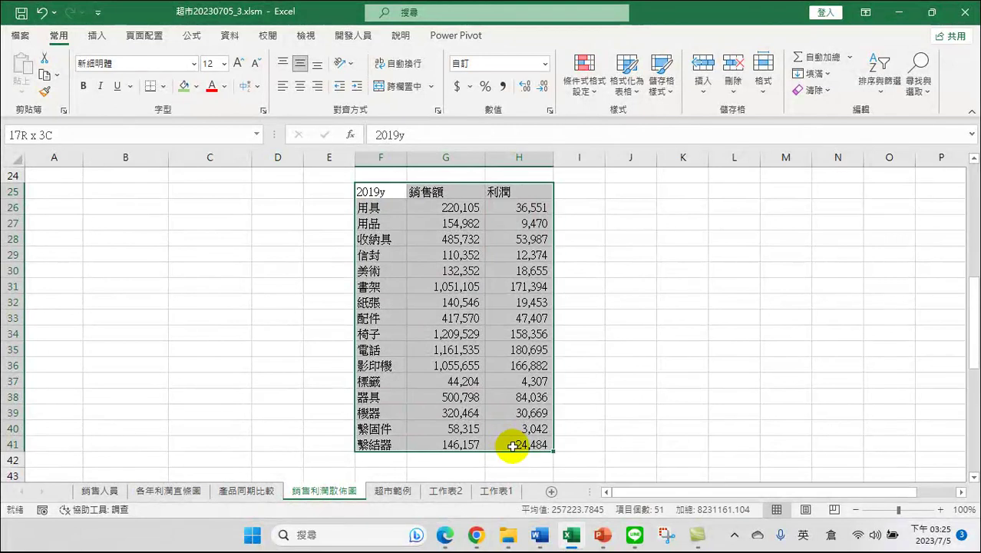
pyautogui.click(427, 333)
pyautogui.moveTo(423, 193)
pyautogui.mouseDown()
pyautogui.moveTo(499, 223)
pyautogui.moveTo(507, 446)
pyautogui.mouseUp()
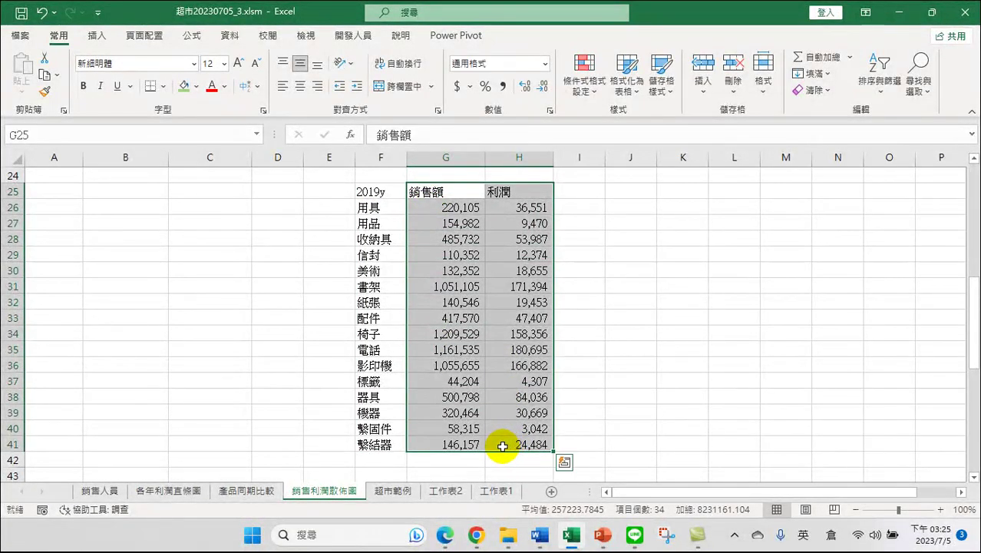
pyautogui.click(97, 36)
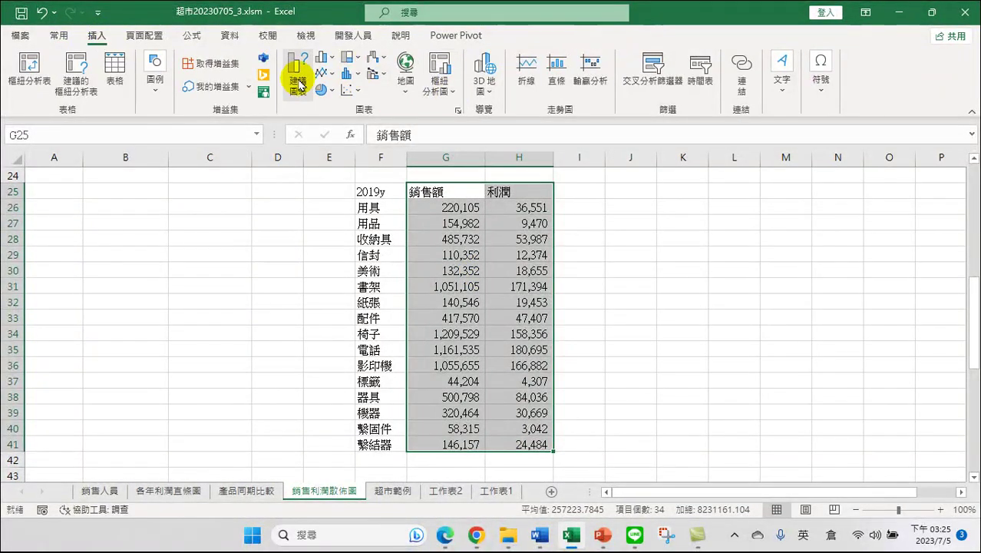
pyautogui.click(300, 84)
pyautogui.click(351, 138)
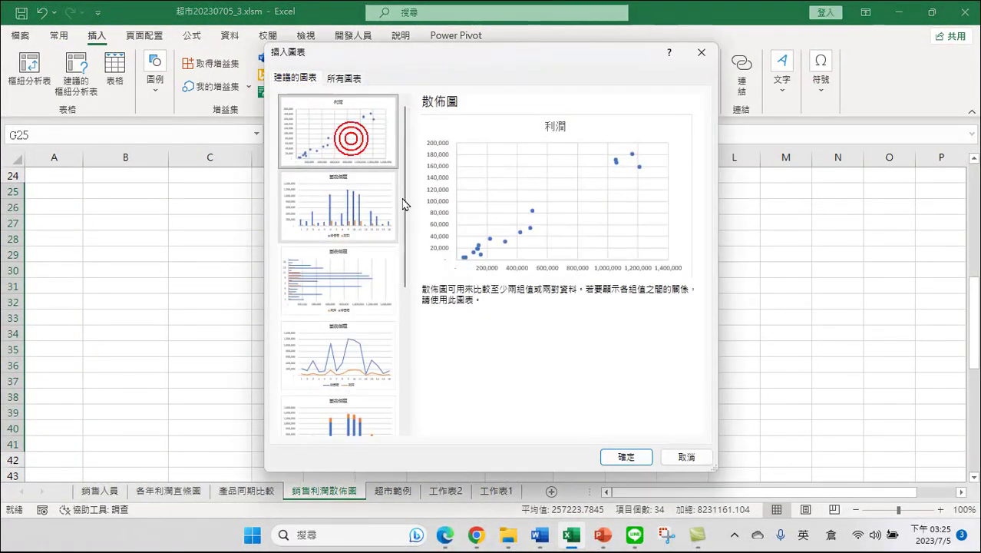
pyautogui.click(626, 456)
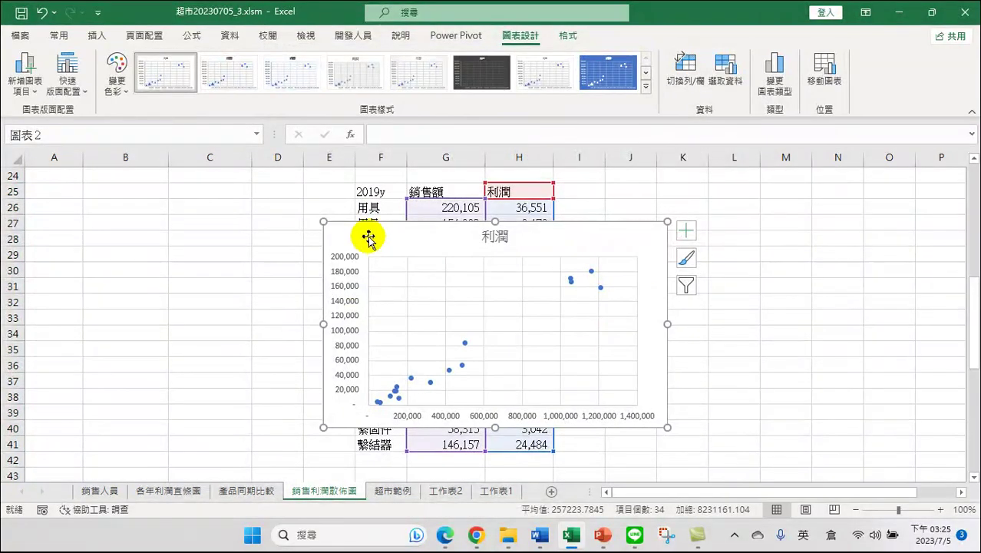
# - Move the 2019 利潤 scatter chart beside the table over columns J–P
pyautogui.moveTo(368, 238); pyautogui.dragTo(657, 203)
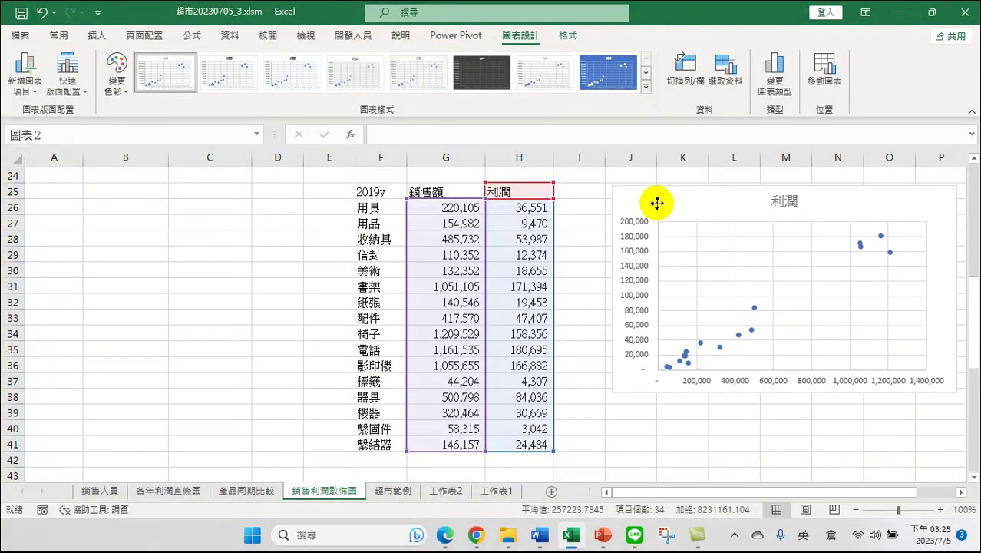
pyautogui.scroll(-2, 629, 355)
pyautogui.scroll(-4, 628, 355)
pyautogui.moveTo(445, 256); pyautogui.dragTo(500, 443)
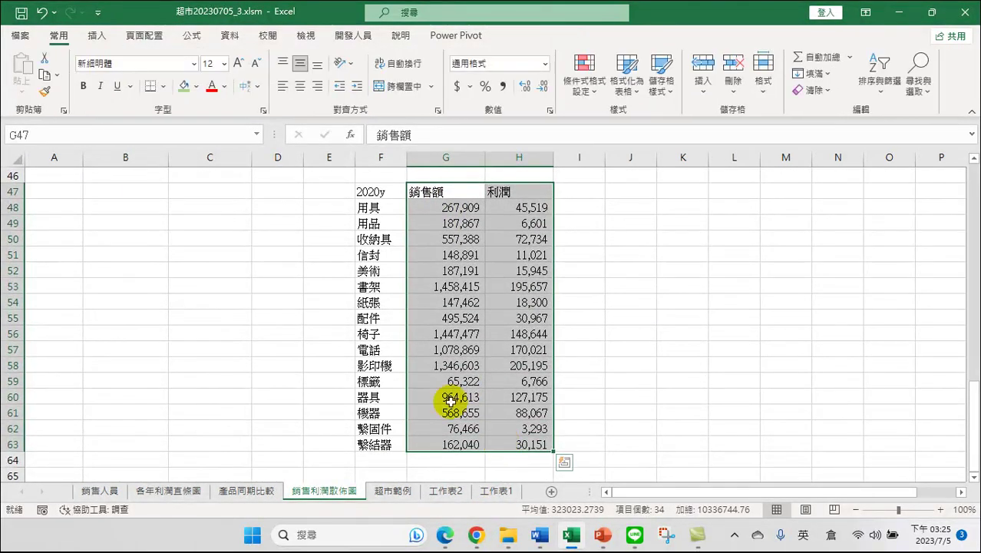
# - Insert the recommended scatter chart for 2020y data G47:H63 and move it over columns J–P
pyautogui.click(96, 37)
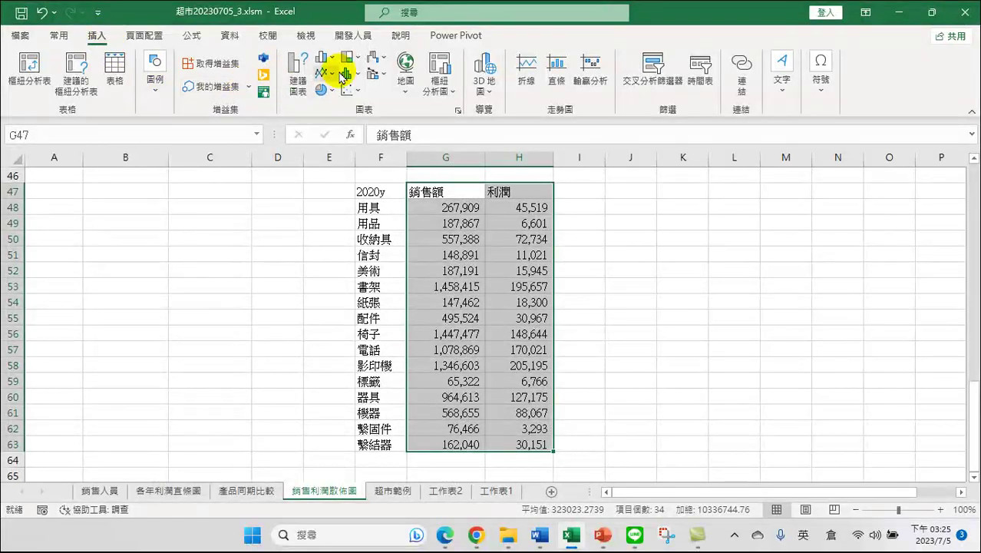
pyautogui.click(298, 70)
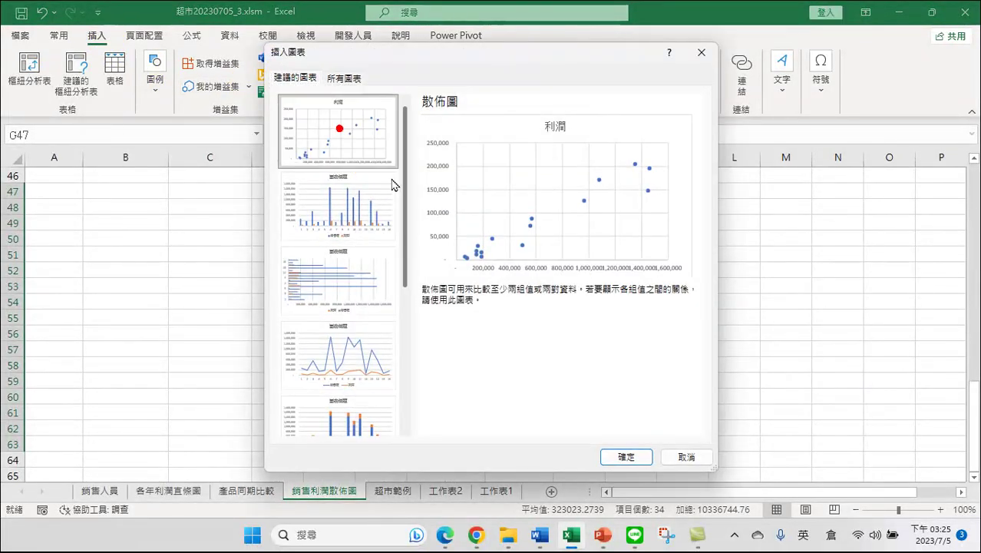
pyautogui.click(626, 456)
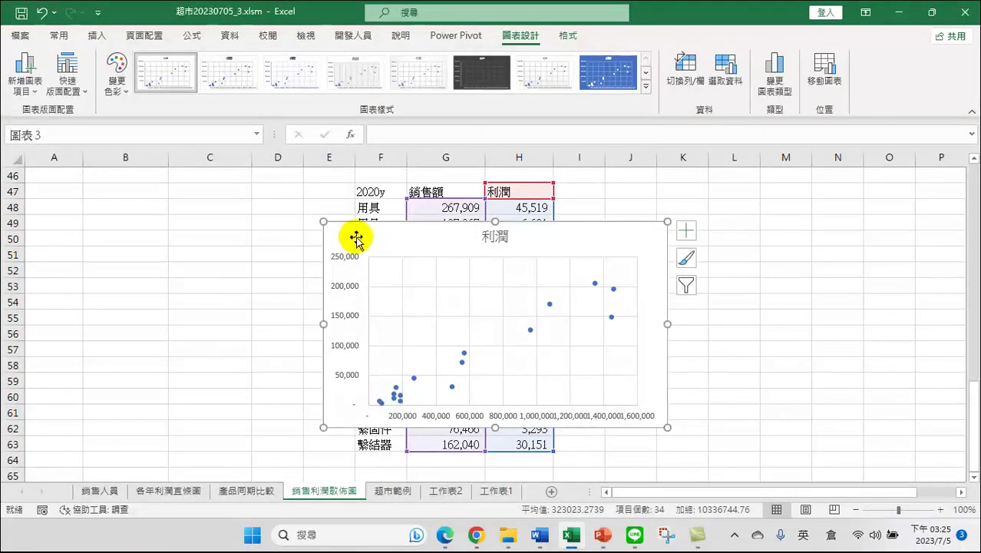
pyautogui.moveTo(356, 239); pyautogui.dragTo(643, 228)
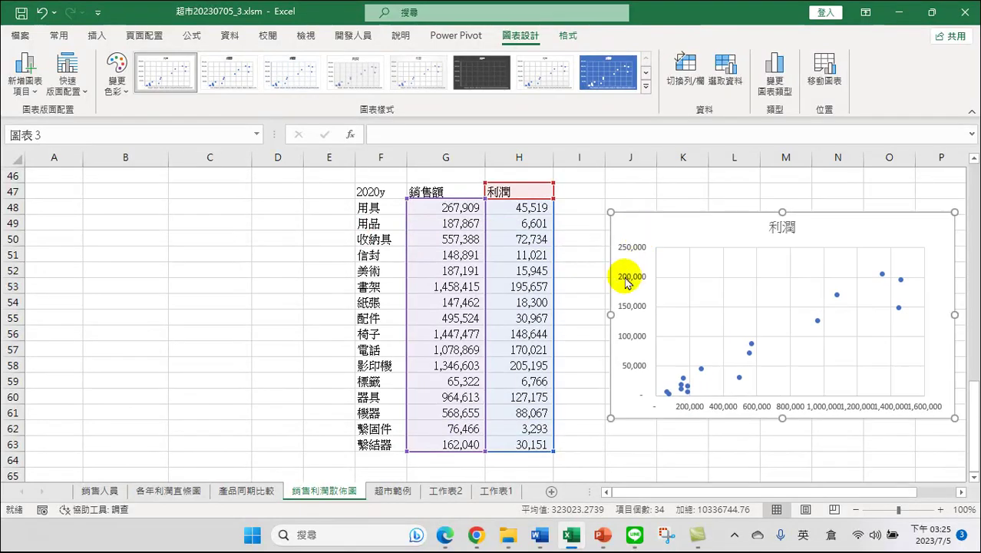
pyautogui.scroll(5, 608, 278)
pyautogui.scroll(3, 608, 278)
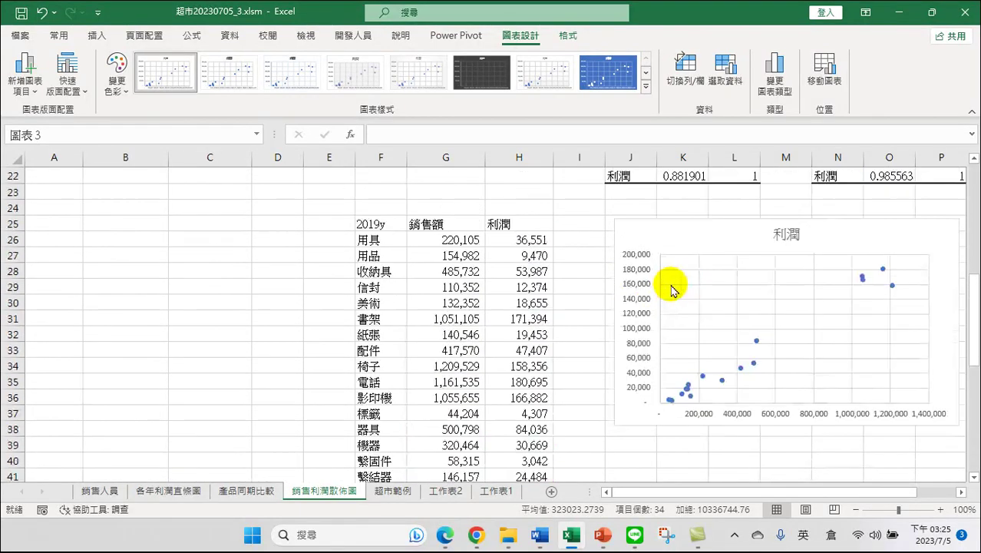
# - Turn on Trendline in Chart Elements for the 2019 利潤 scatter chart
pyautogui.click(706, 251)
pyautogui.click(960, 492)
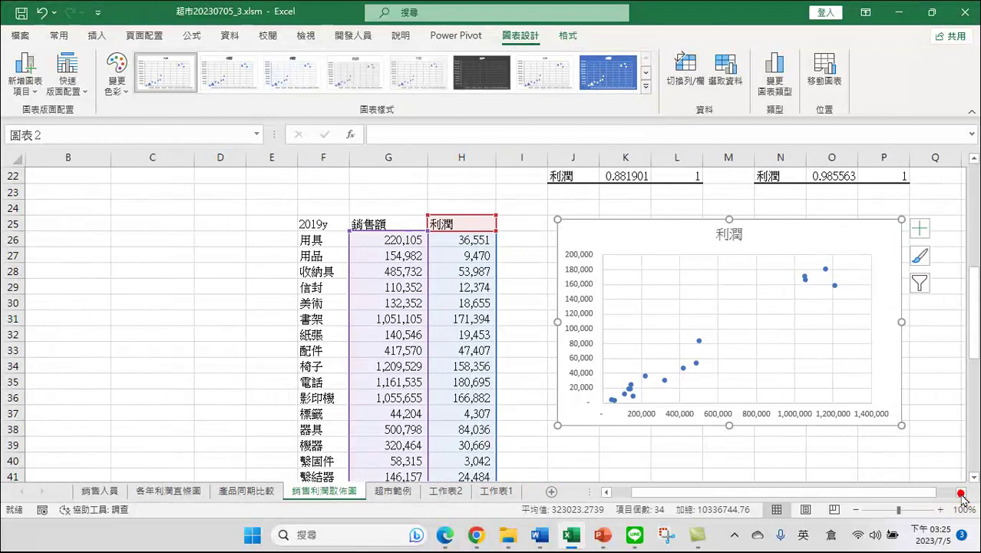
pyautogui.click(960, 492)
pyautogui.click(837, 230)
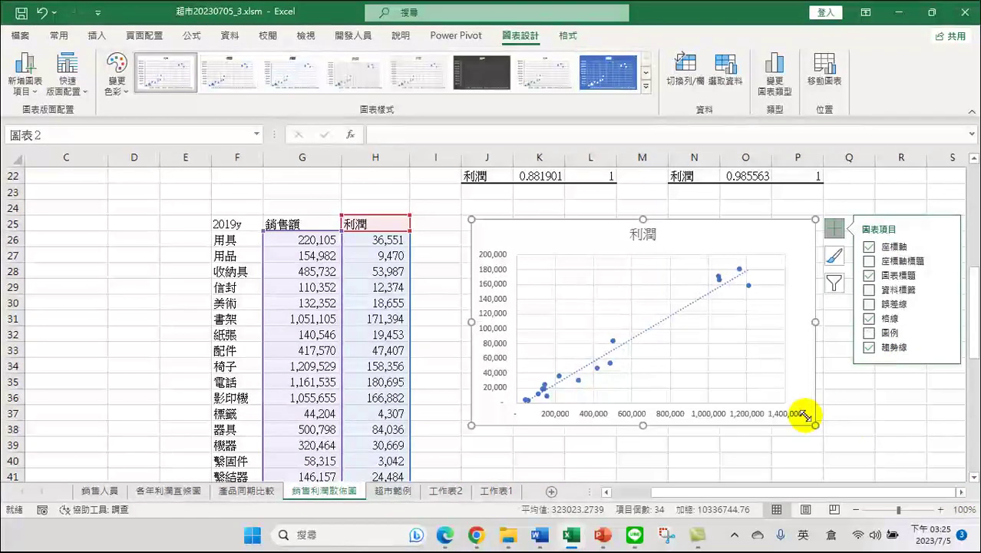
pyautogui.click(829, 428)
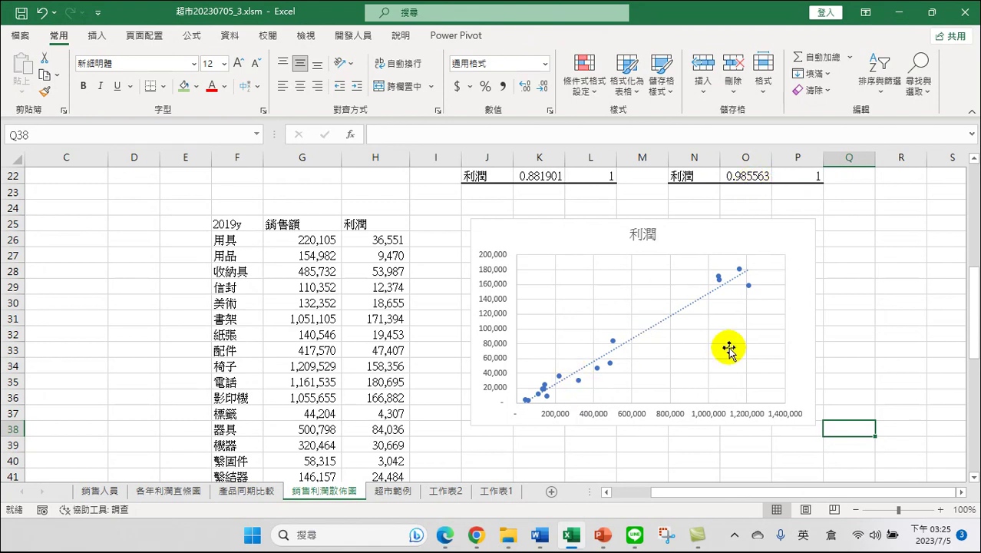
pyautogui.scroll(-3, 603, 364)
pyautogui.scroll(-2, 596, 367)
pyautogui.scroll(-3, 683, 323)
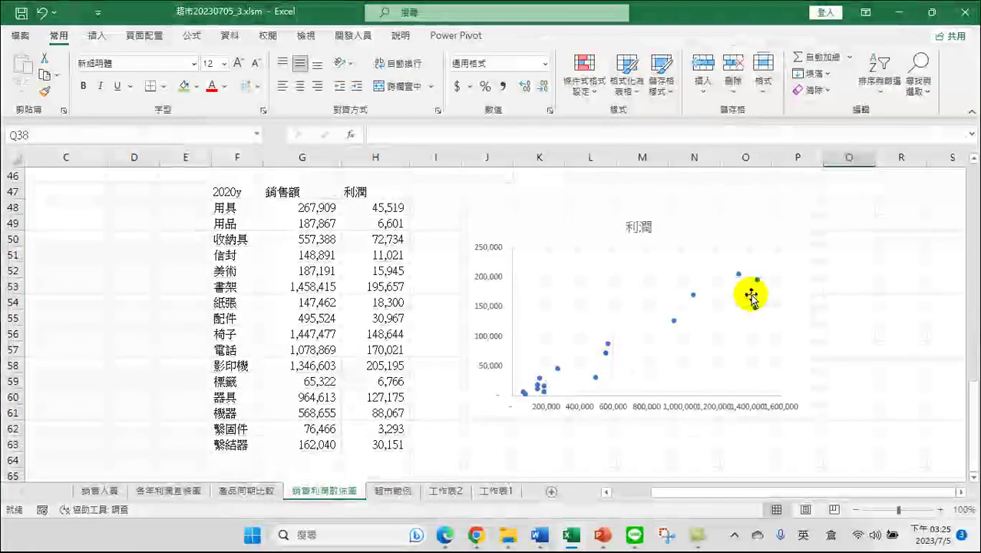
# - Turn on Trendline in Chart Elements for the 2020 利潤 scatter chart
pyautogui.click(752, 223)
pyautogui.click(828, 221)
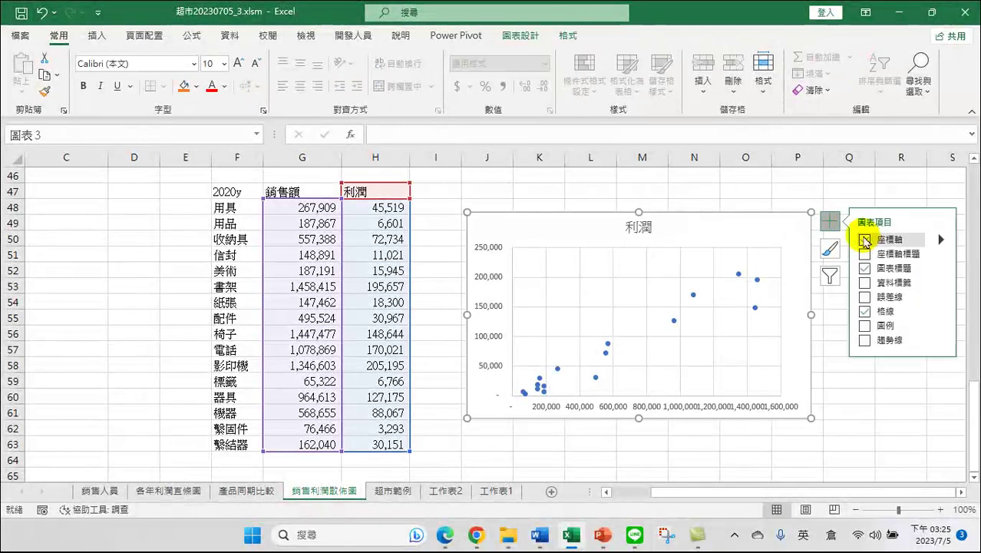
pyautogui.click(864, 340)
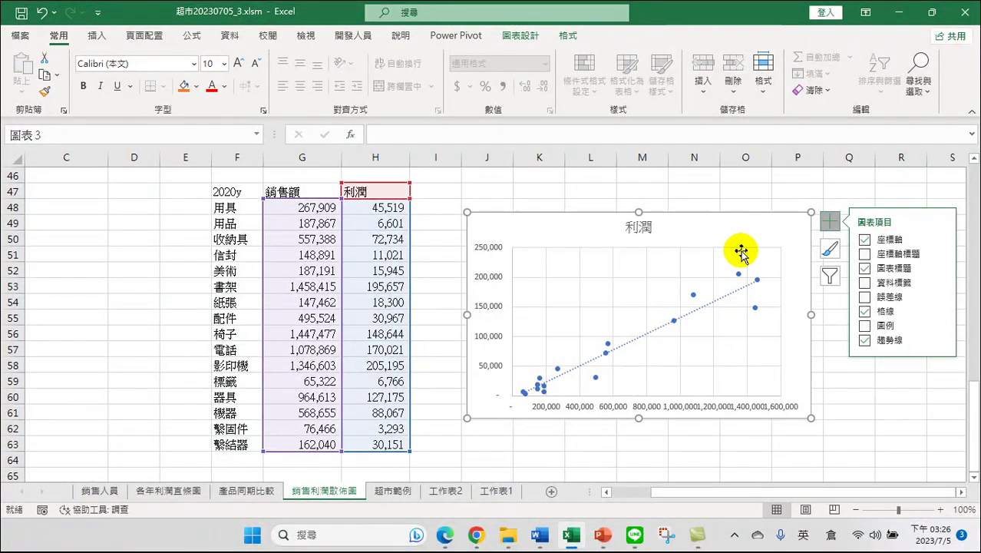
pyautogui.scroll(2, 744, 253)
pyautogui.scroll(4, 741, 254)
pyautogui.scroll(2, 741, 254)
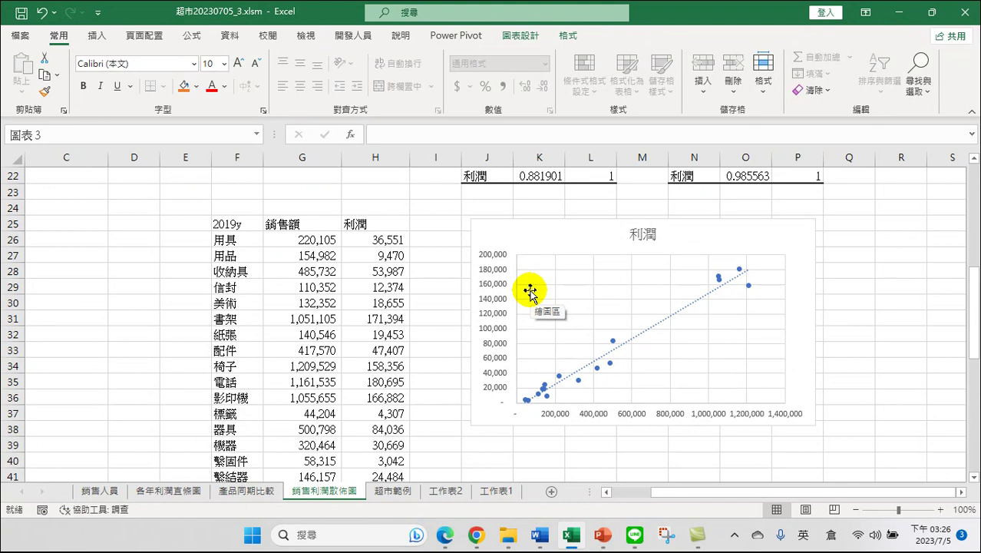
pyautogui.scroll(-3, 667, 339)
pyautogui.scroll(-1, 674, 336)
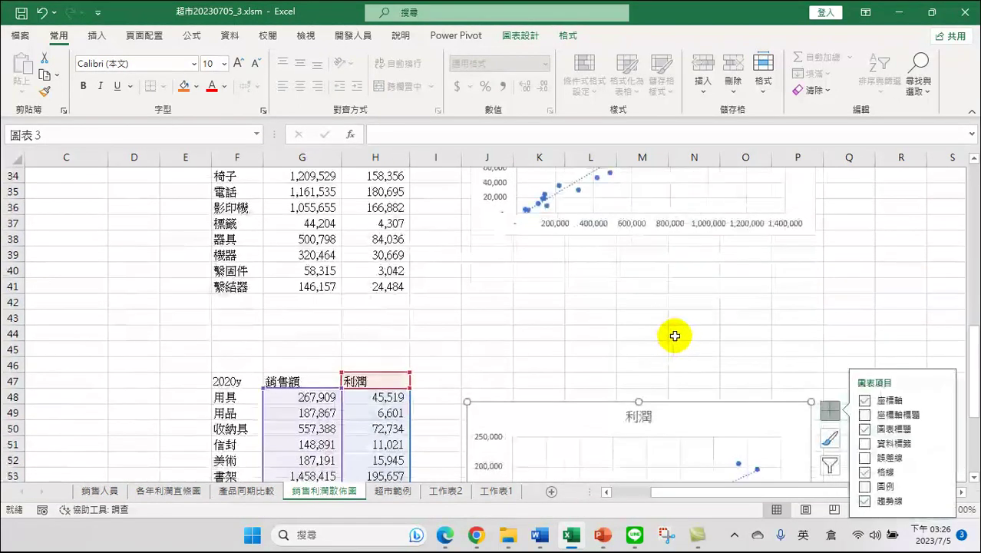
pyautogui.scroll(-4, 675, 334)
pyautogui.scroll(6, 703, 336)
pyautogui.scroll(1, 697, 336)
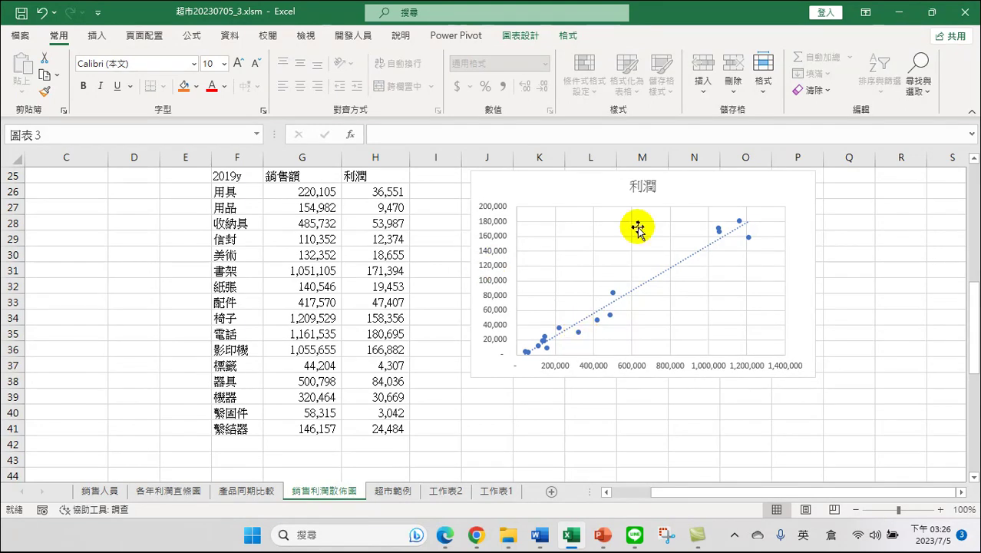
pyautogui.scroll(-2, 777, 334)
pyautogui.scroll(-3, 777, 350)
pyautogui.scroll(-3, 776, 361)
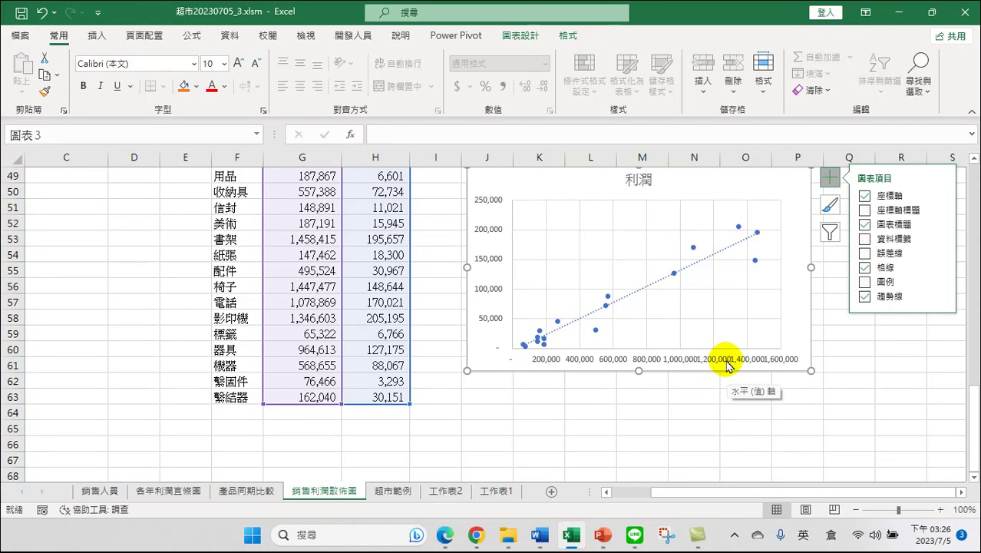
pyautogui.scroll(5, 725, 362)
pyautogui.scroll(1, 725, 360)
pyautogui.scroll(1, 726, 359)
pyautogui.scroll(3, 725, 359)
pyautogui.scroll(-5, 725, 356)
pyautogui.scroll(-4, 724, 353)
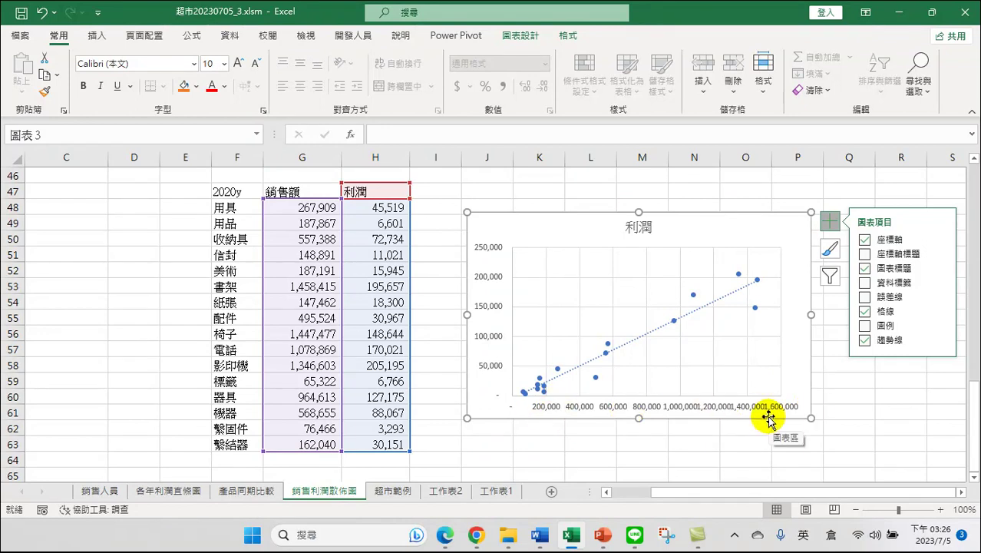
pyautogui.scroll(3, 738, 322)
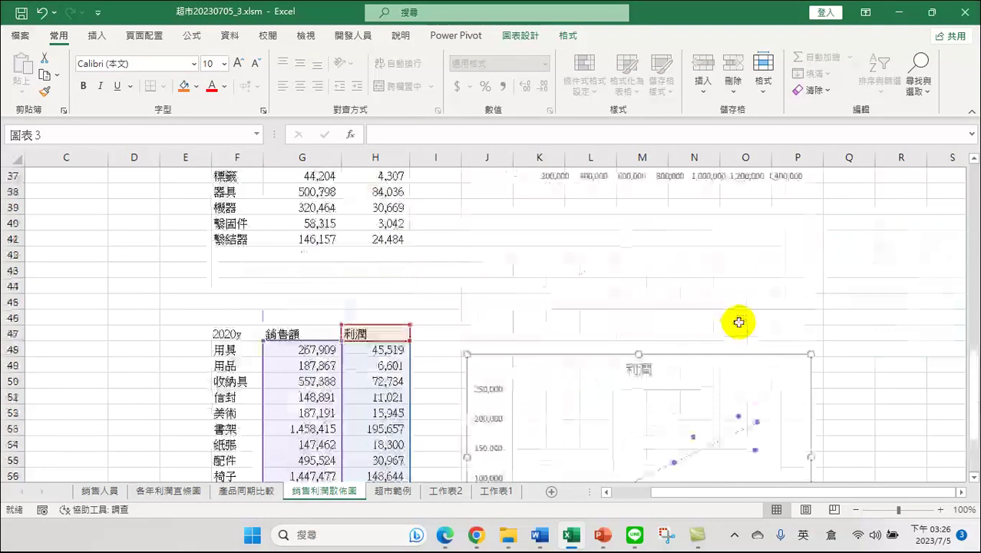
pyautogui.scroll(3, 738, 323)
pyautogui.scroll(1, 782, 307)
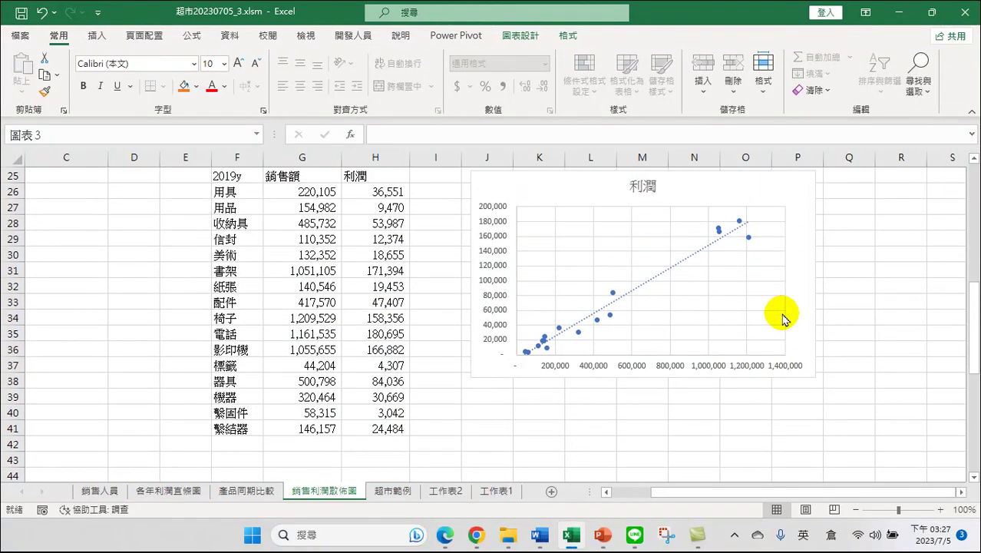
pyautogui.click(719, 230)
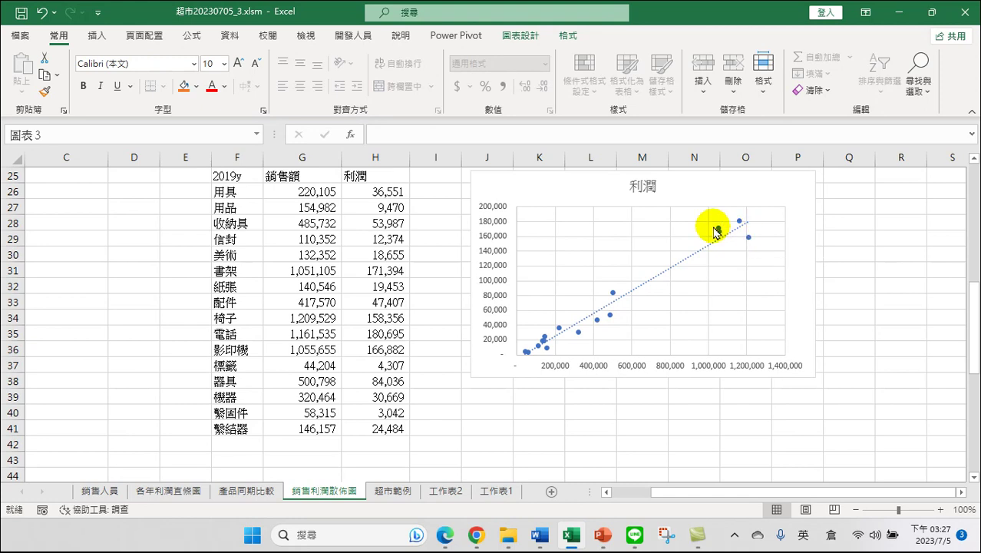
pyautogui.scroll(3, 637, 218)
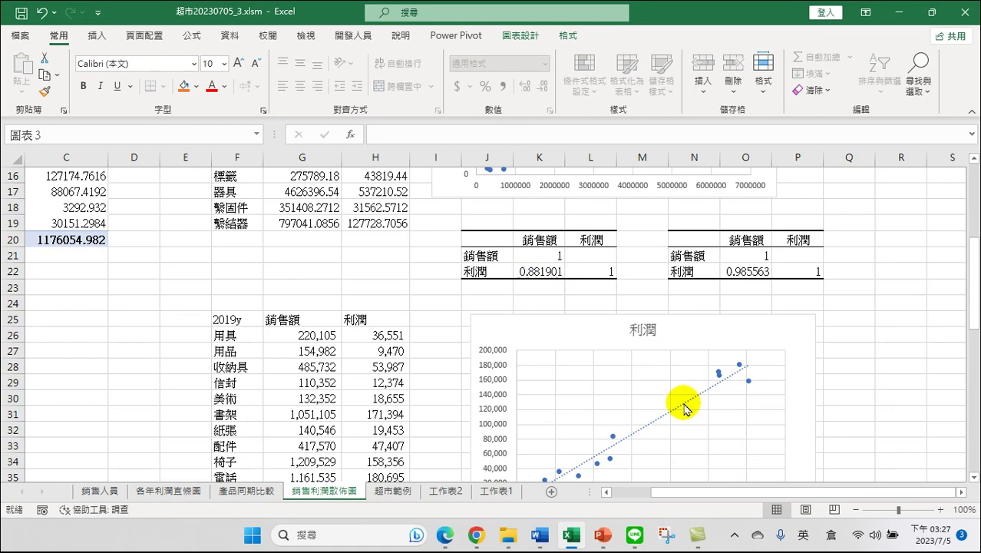
pyautogui.scroll(-3, 685, 401)
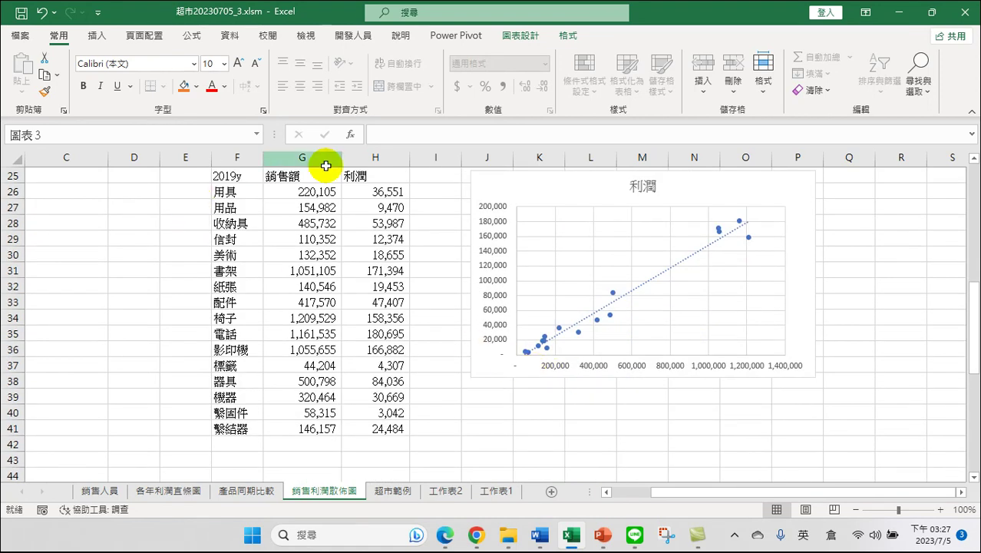
pyautogui.click(483, 408)
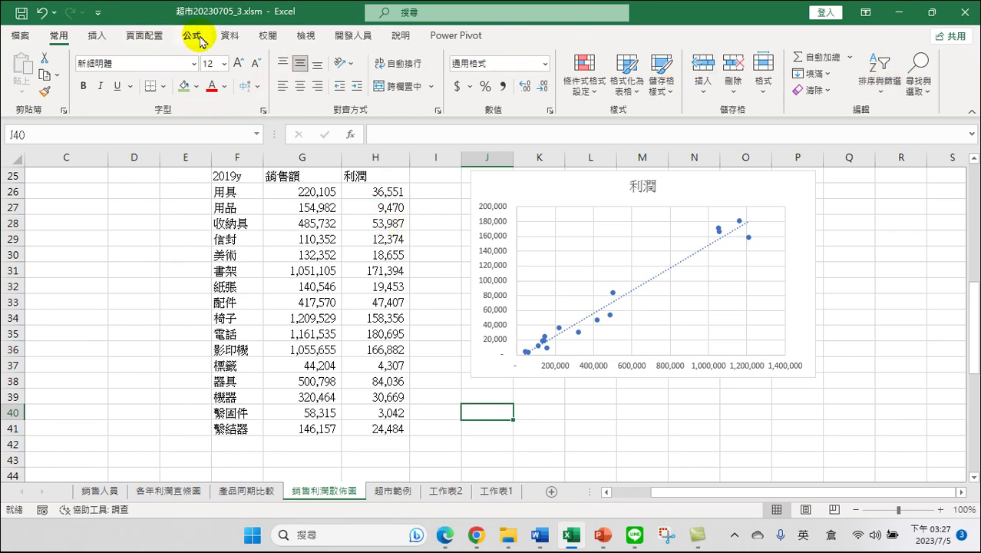
# - Start a Correlation analysis with input range $G$25:$H$41 from the 2019 table
pyautogui.click(229, 36)
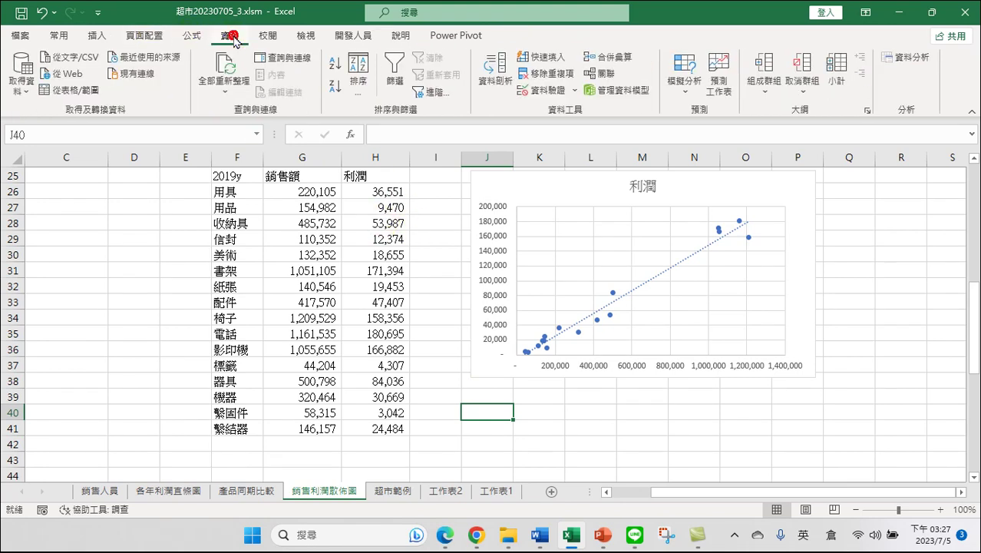
pyautogui.click(923, 63)
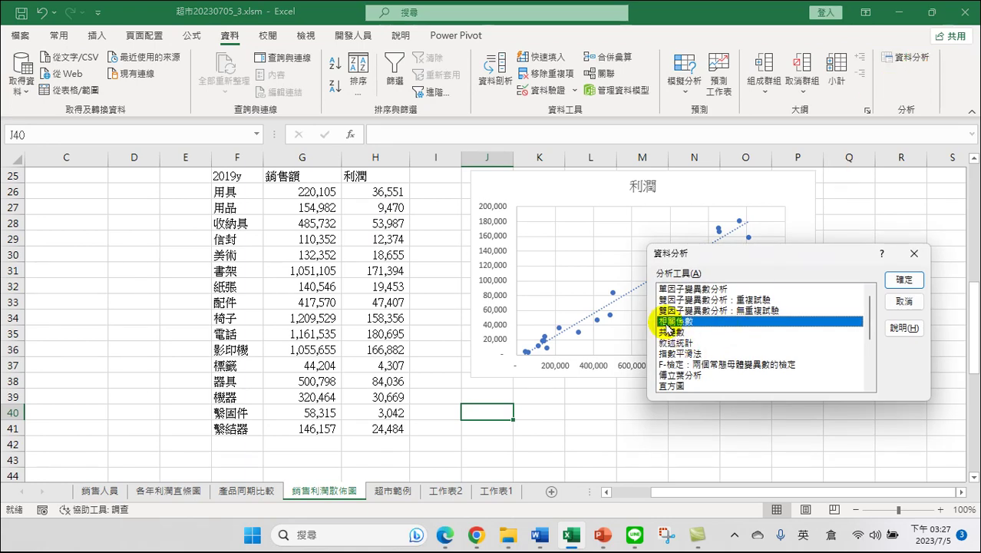
pyautogui.click(902, 279)
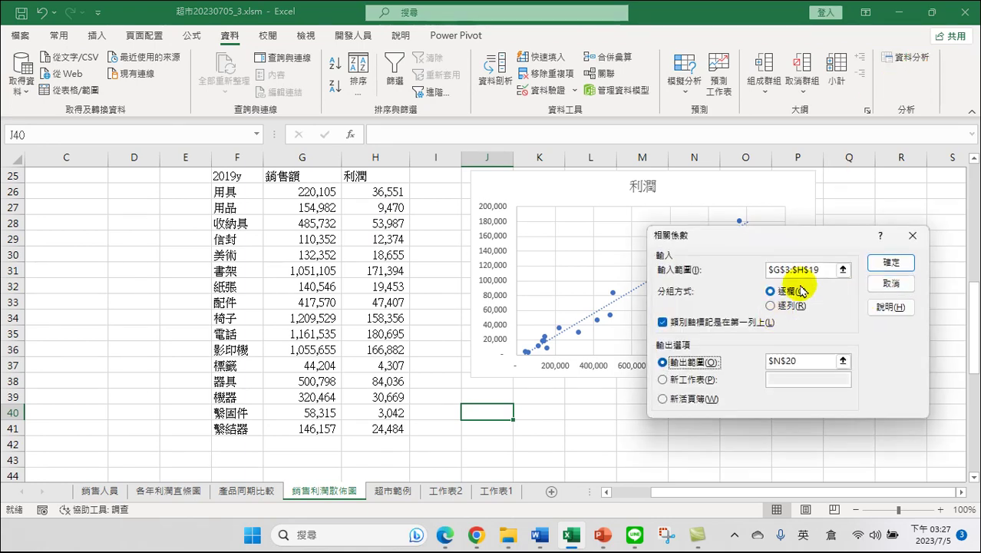
pyautogui.click(821, 270)
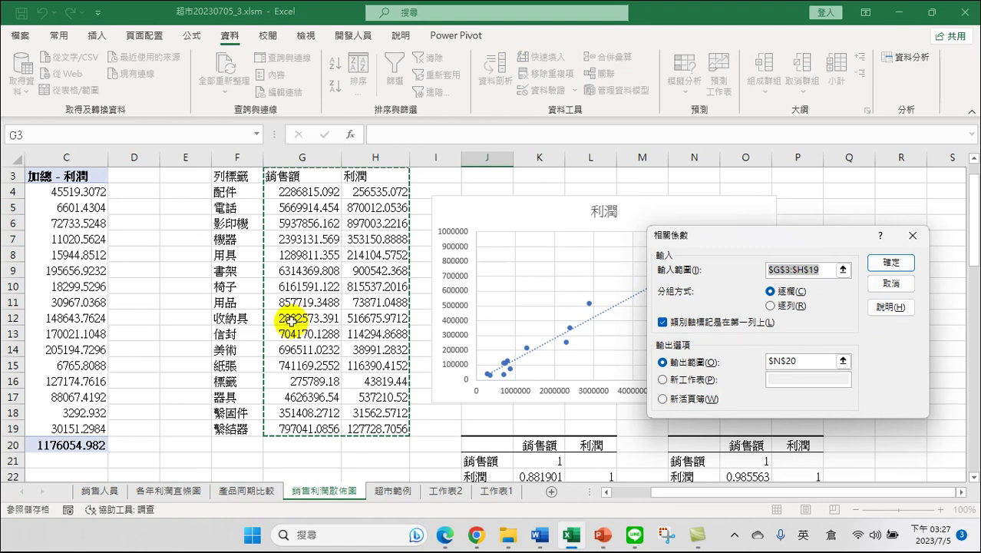
pyautogui.scroll(-3, 290, 321)
pyautogui.scroll(-2, 284, 299)
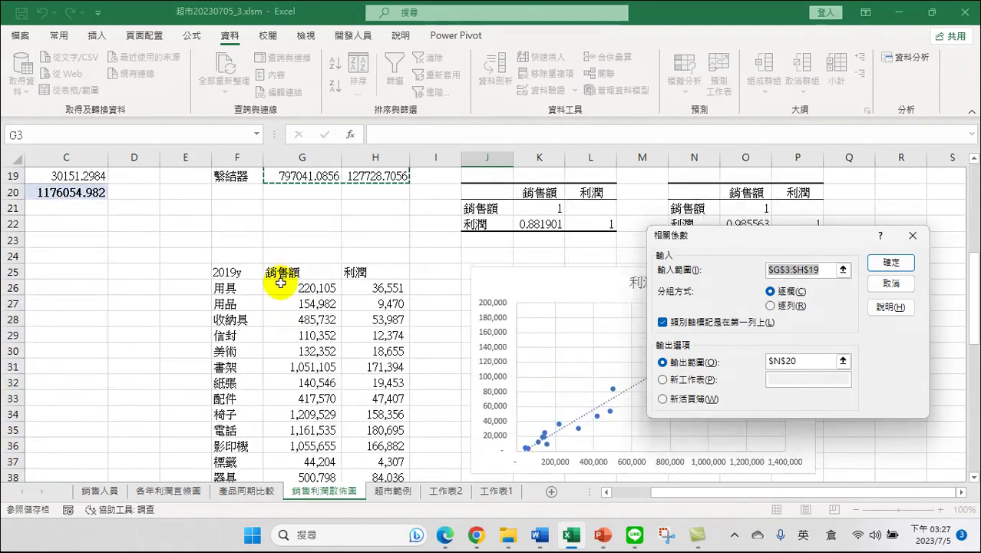
pyautogui.scroll(-1, 280, 282)
pyautogui.moveTo(282, 225); pyautogui.dragTo(368, 441)
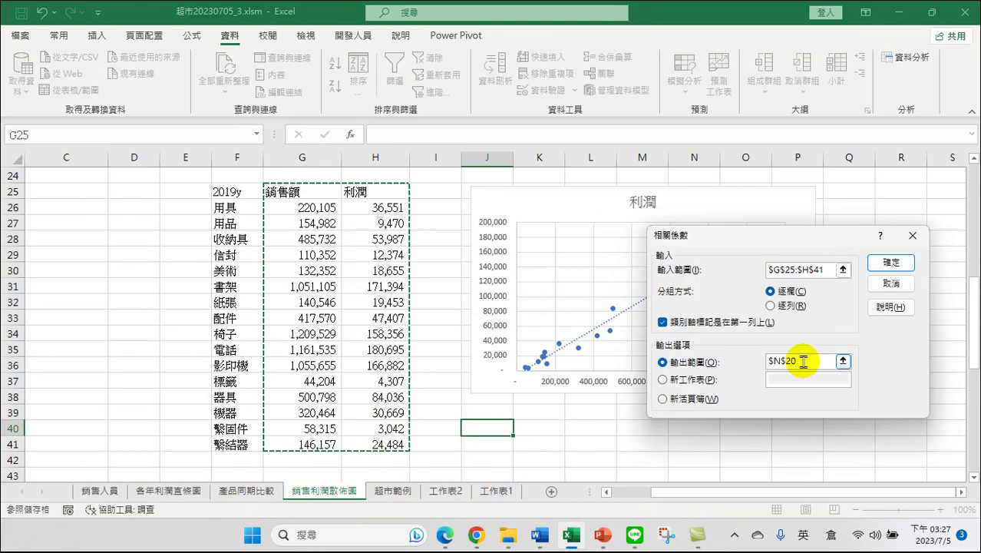
# - Output the correlation at $J$40 and run it, giving 0.986175
pyautogui.click(805, 361)
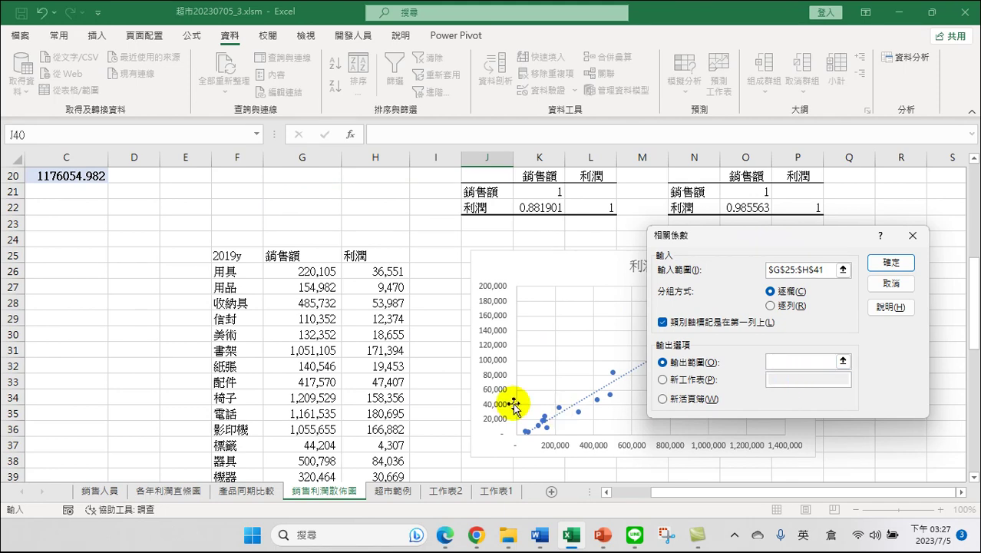
pyautogui.scroll(-3, 512, 402)
pyautogui.click(489, 347)
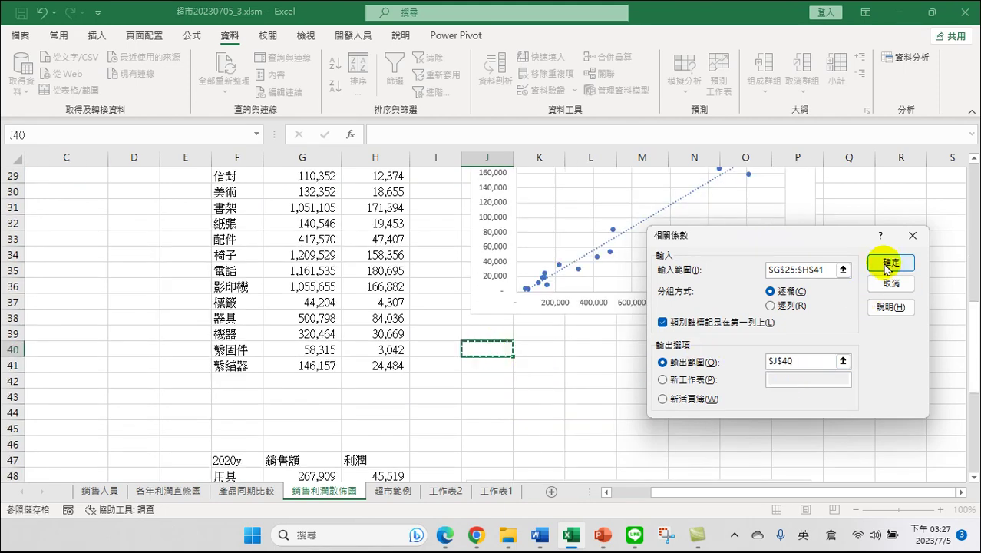
pyautogui.click(890, 262)
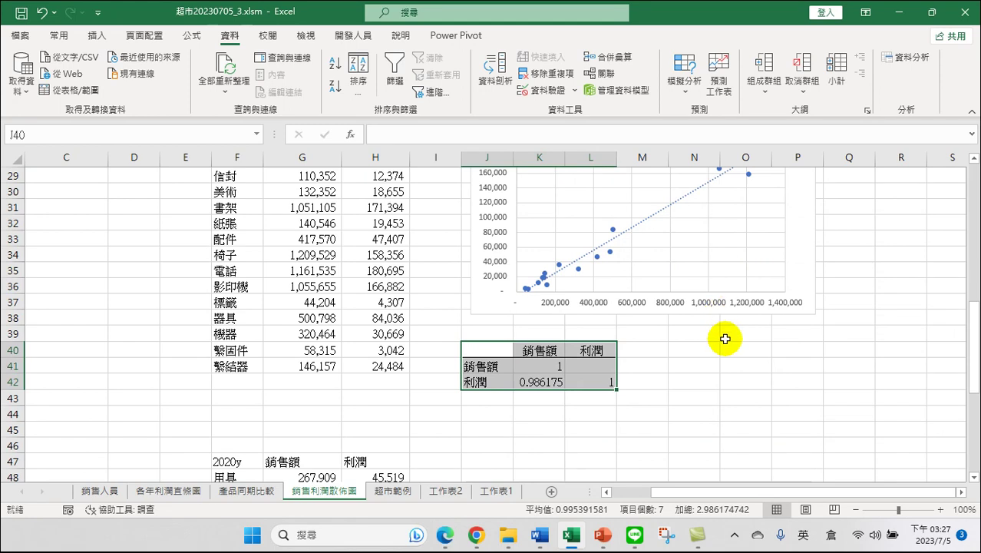
pyautogui.scroll(2, 704, 347)
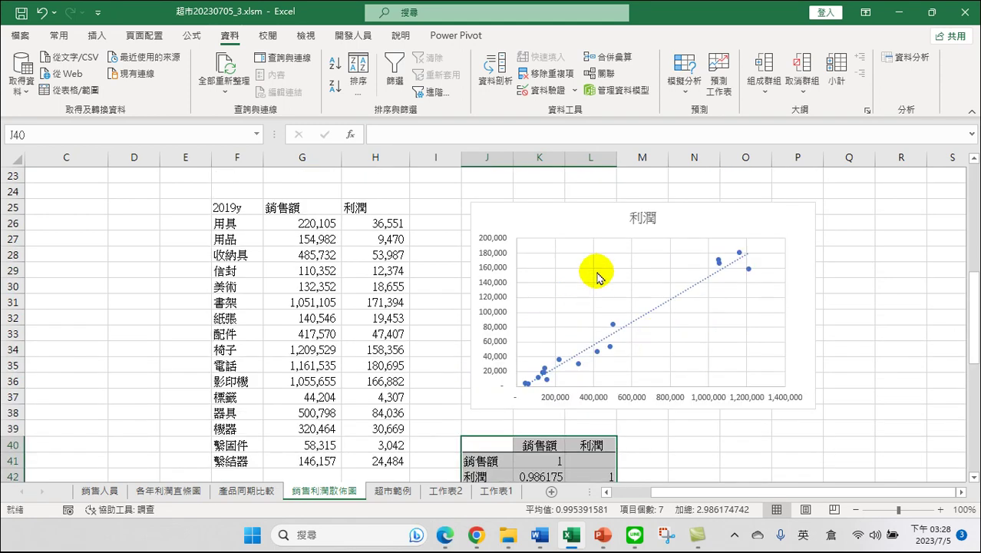
pyautogui.scroll(-1, 619, 356)
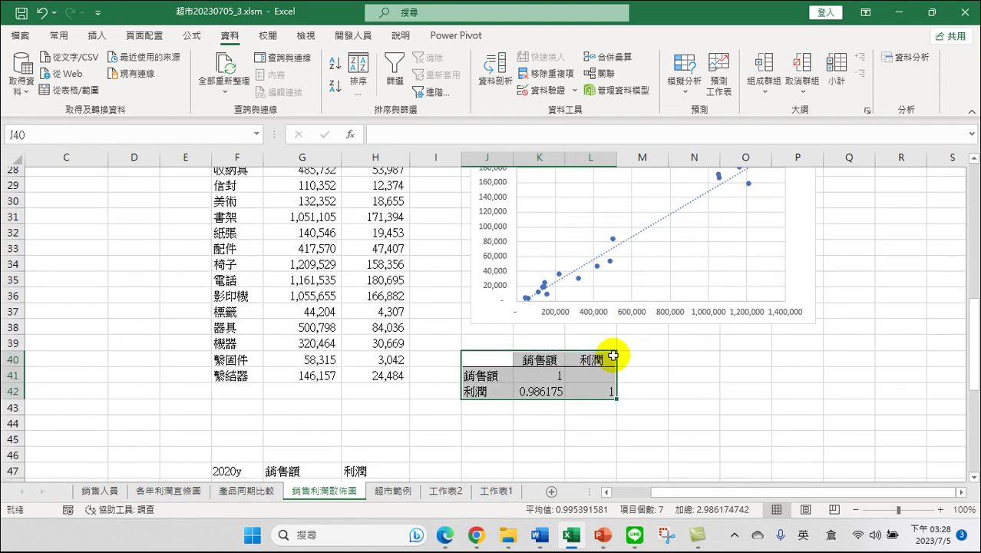
pyautogui.scroll(-1, 613, 350)
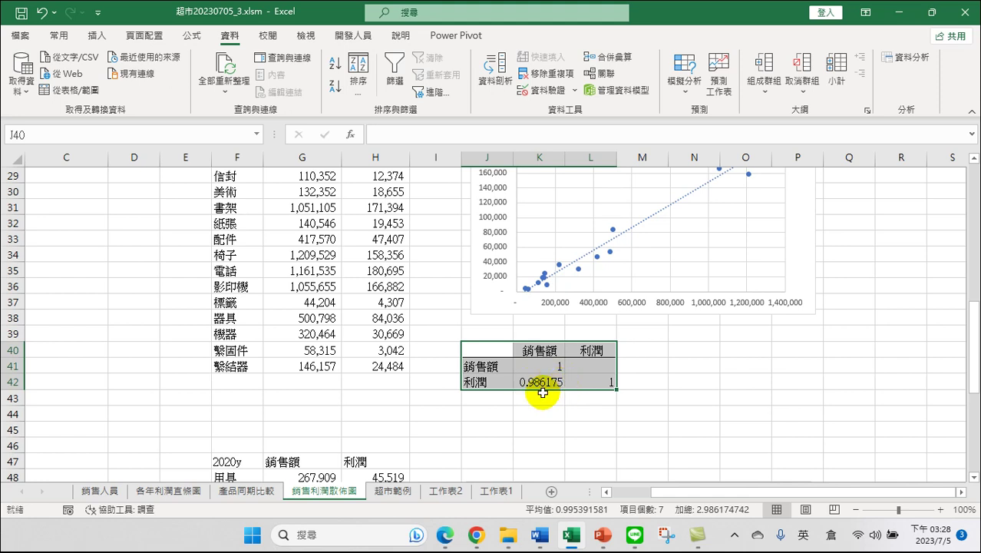
pyautogui.scroll(5, 658, 335)
pyautogui.scroll(1, 657, 336)
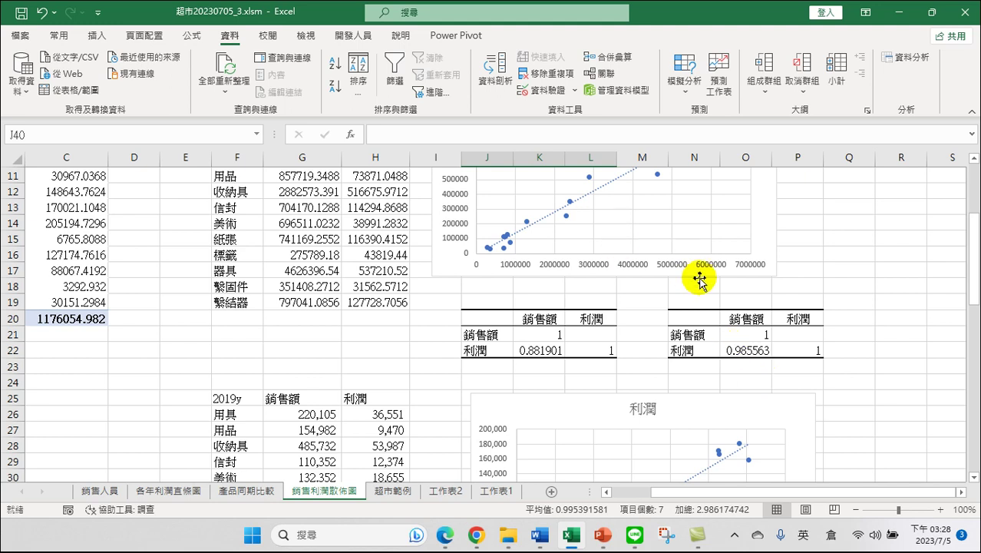
# - Select cell J63 beside the 2020y table and bring up Data Analysis
pyautogui.scroll(-5, 721, 307)
pyautogui.scroll(-3, 691, 341)
pyautogui.scroll(-5, 682, 345)
pyautogui.scroll(-1, 678, 400)
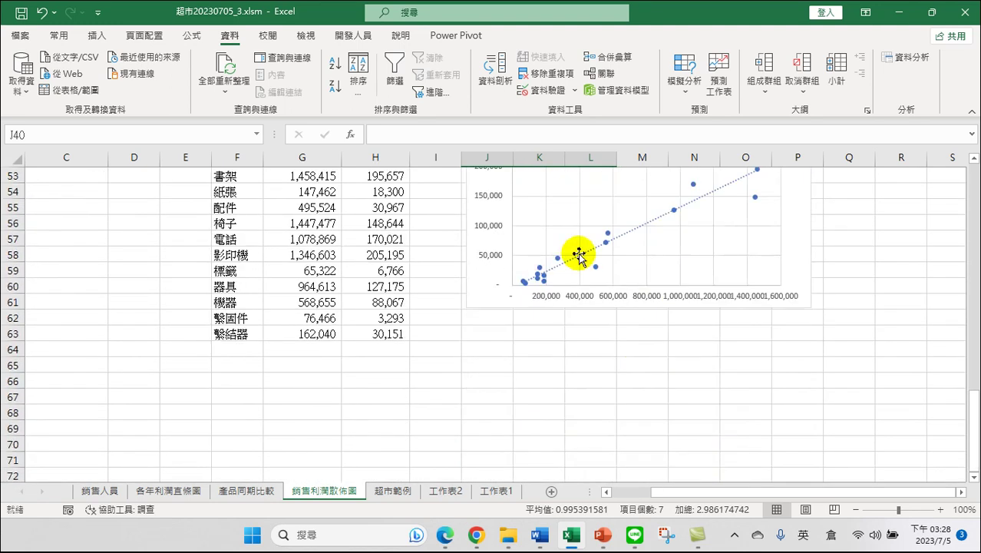
pyautogui.click(486, 328)
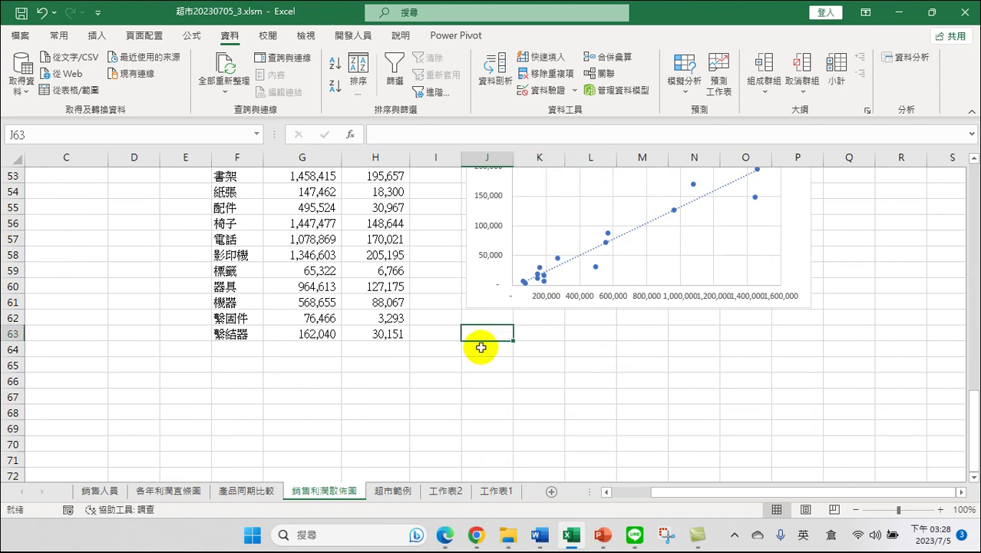
pyautogui.scroll(2, 578, 314)
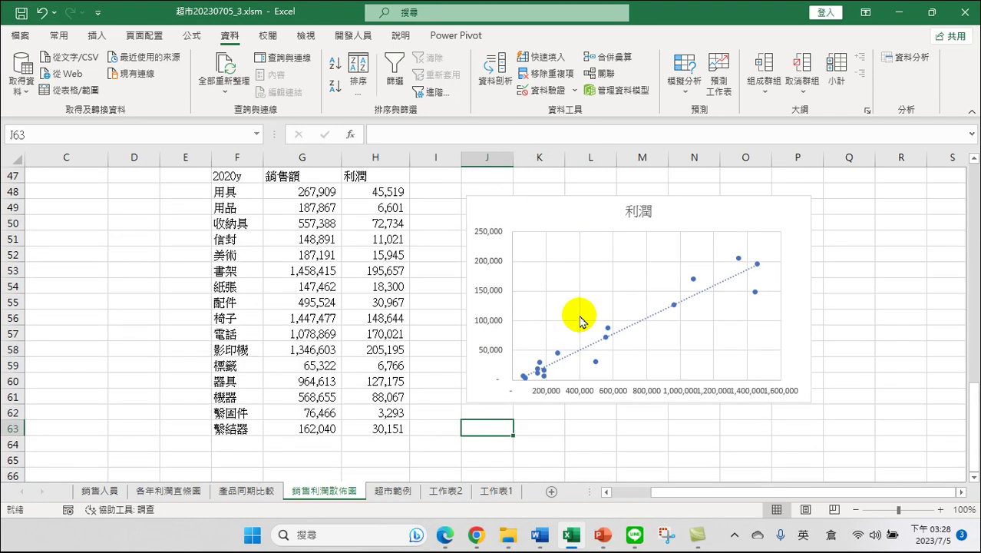
pyautogui.click(915, 60)
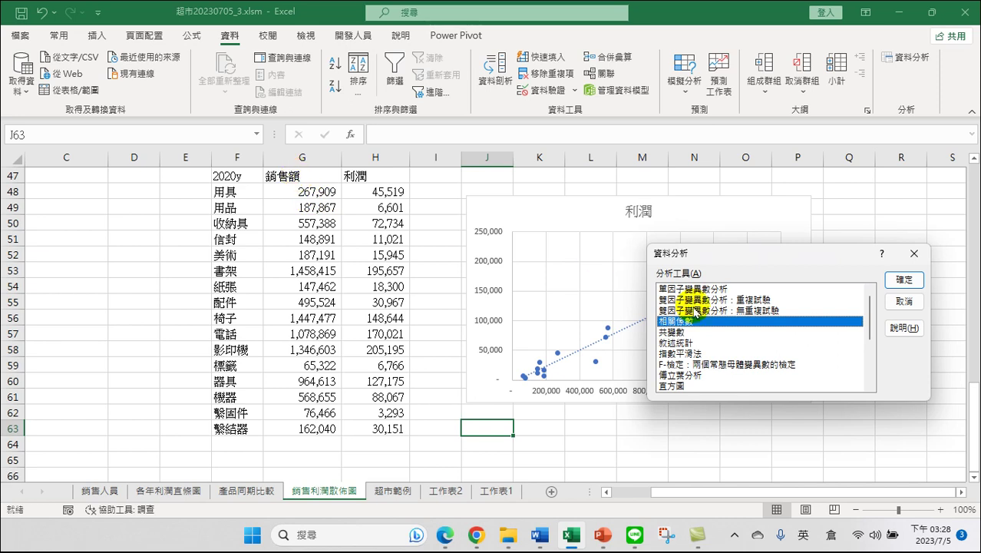
# - Run Correlation on $G$47:$H$63 with output at $J$63, yielding 0.966066
pyautogui.click(902, 280)
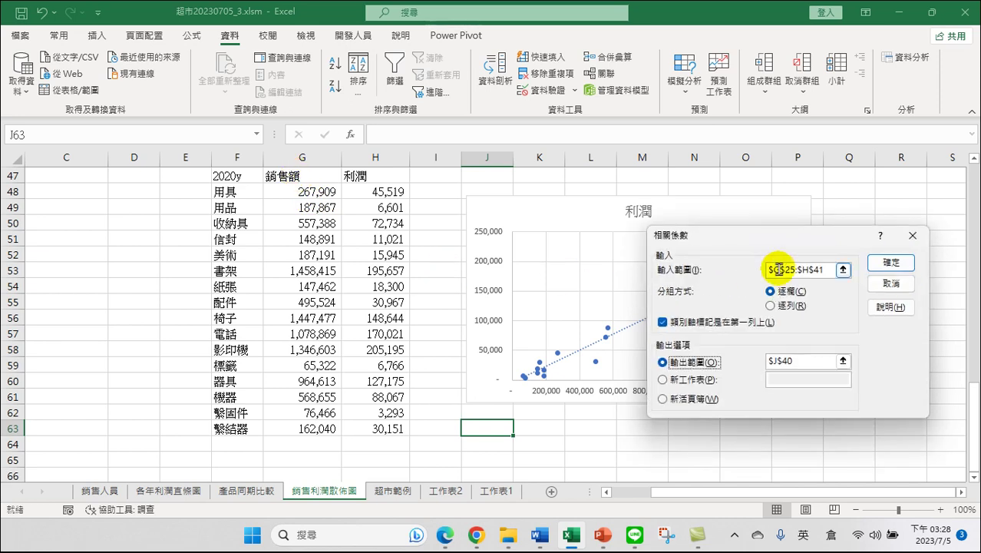
pyautogui.click(826, 268)
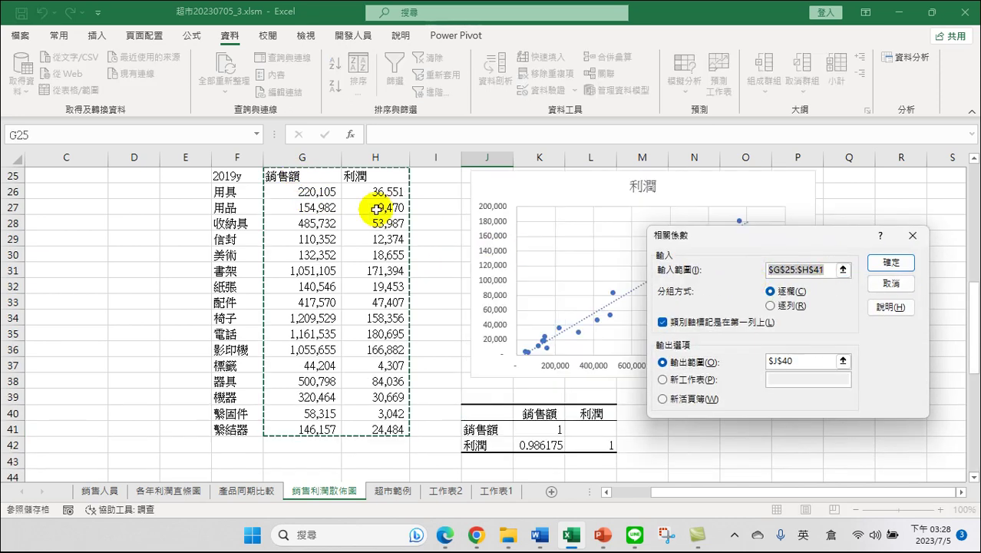
pyautogui.scroll(-4, 294, 267)
pyautogui.scroll(-2, 311, 307)
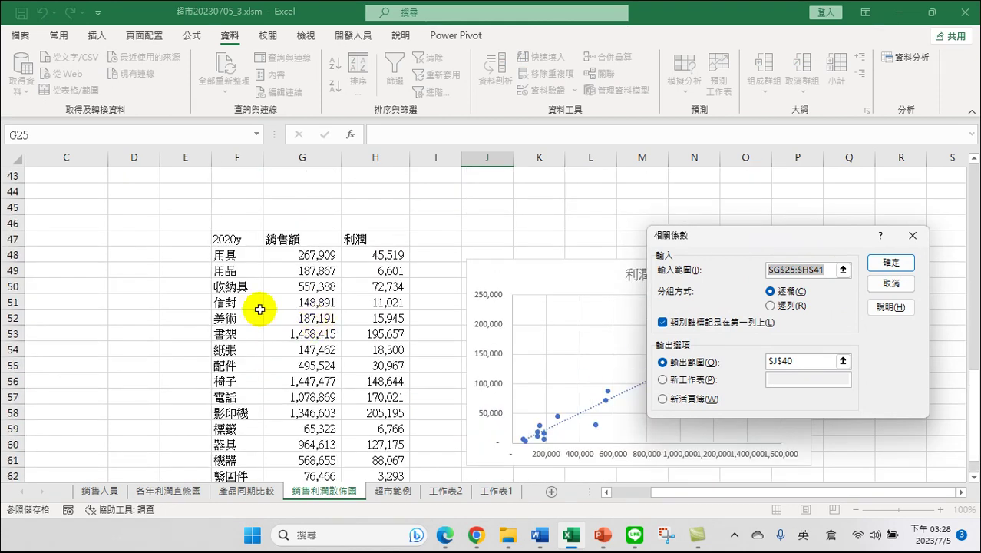
pyautogui.moveTo(288, 239); pyautogui.dragTo(367, 444)
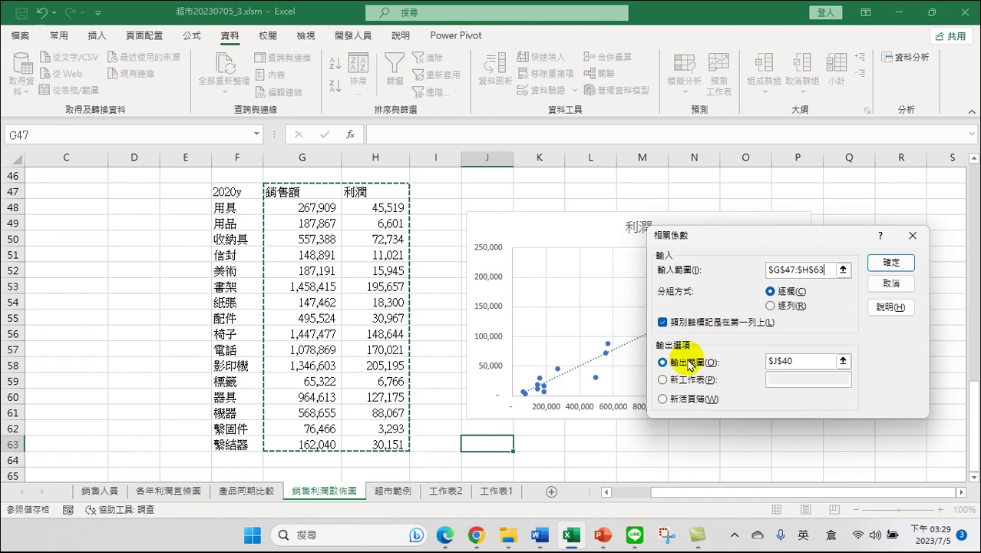
pyautogui.click(802, 361)
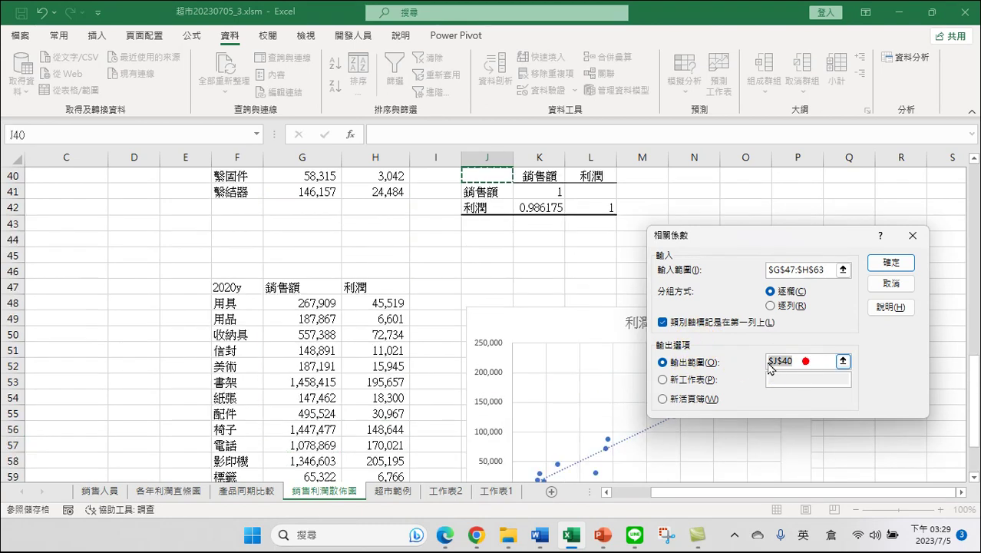
pyautogui.scroll(-4, 572, 384)
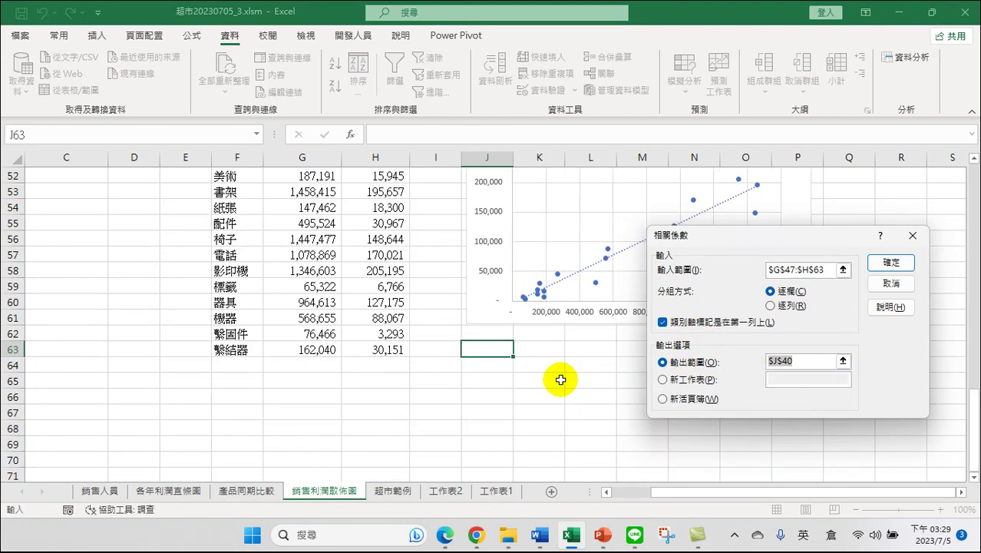
pyautogui.click(483, 348)
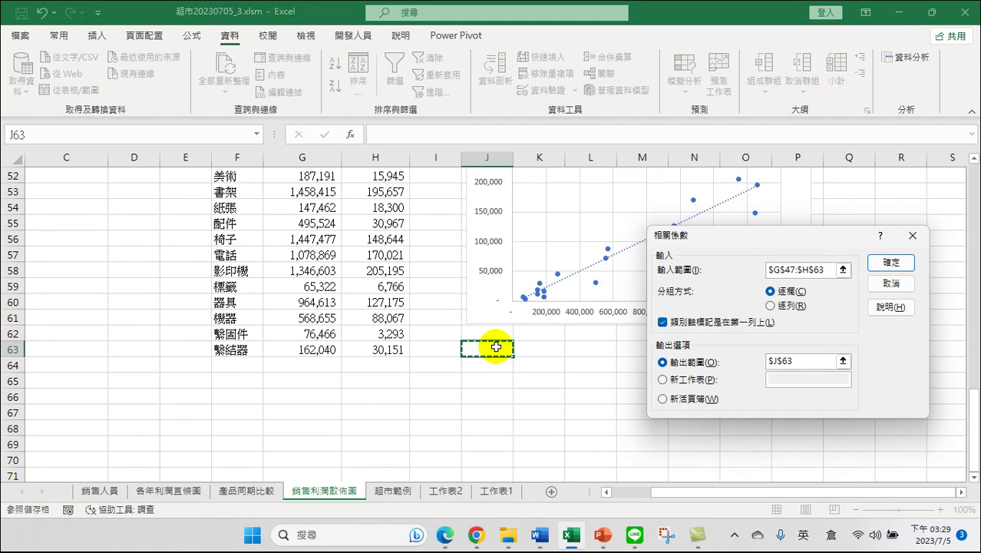
pyautogui.click(891, 262)
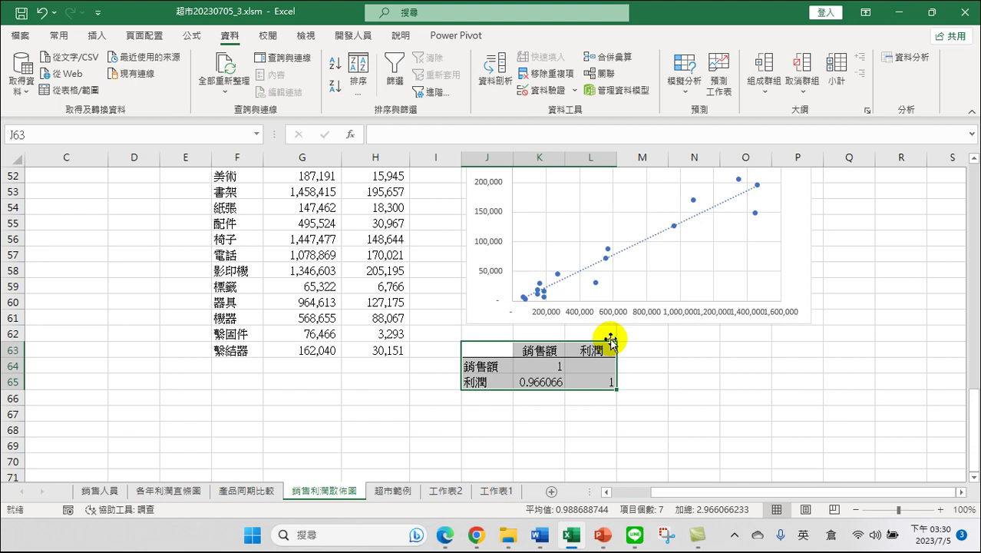
pyautogui.scroll(2, 732, 265)
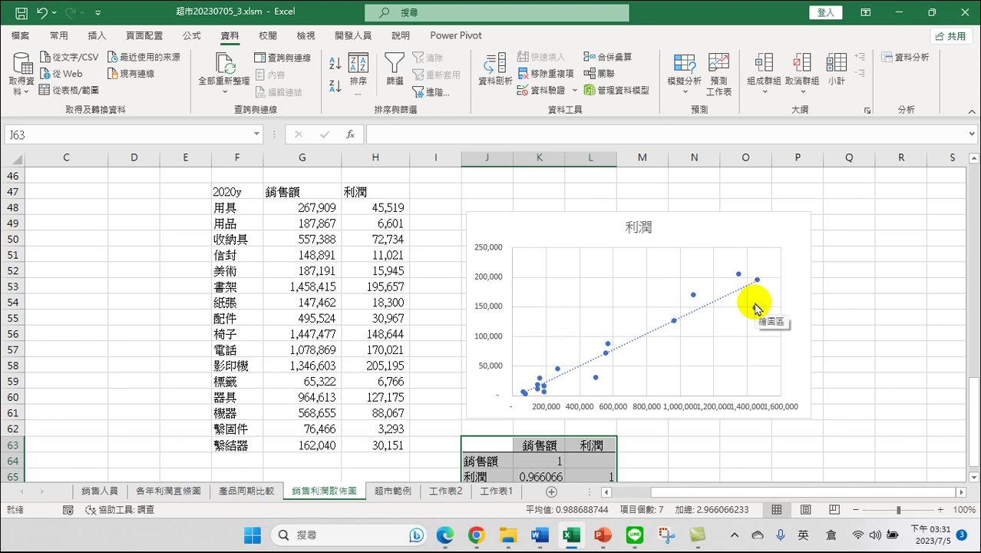
pyautogui.scroll(-2, 757, 372)
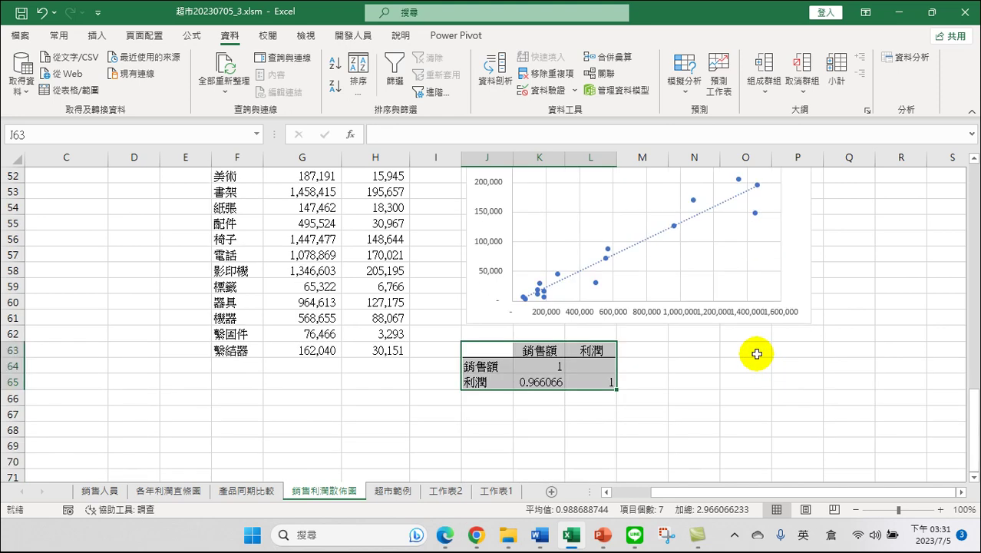
pyautogui.scroll(2, 757, 373)
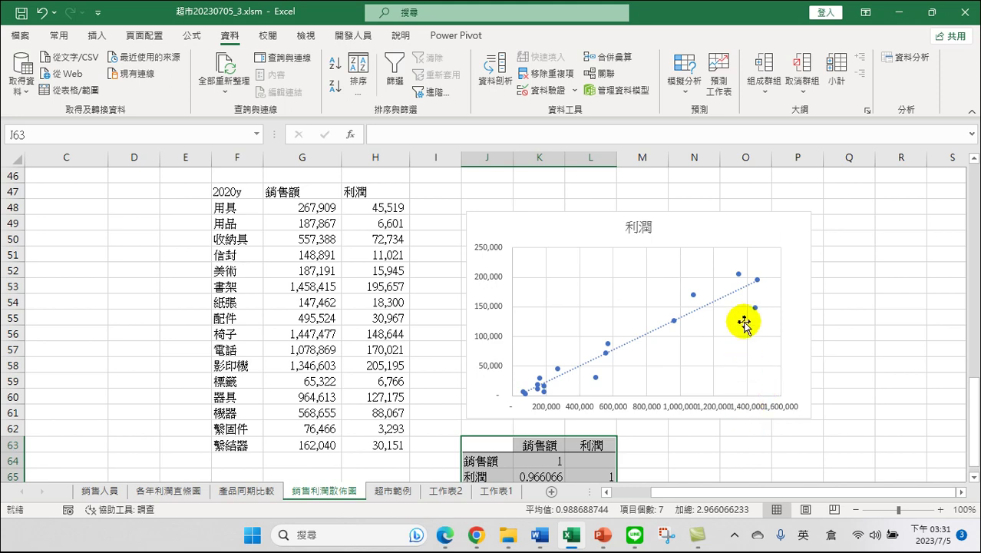
pyautogui.scroll(-3, 744, 315)
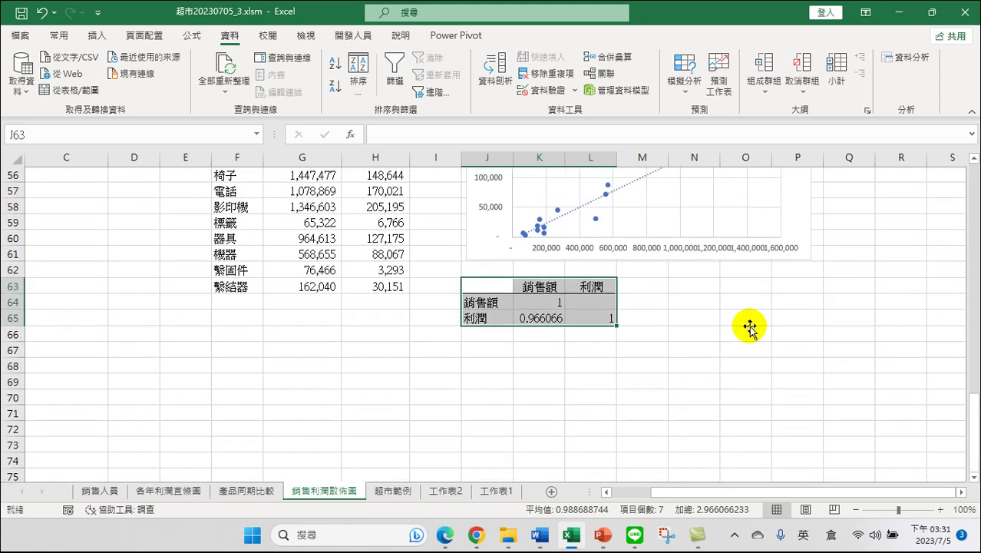
pyautogui.scroll(4, 749, 326)
pyautogui.scroll(2, 749, 321)
pyautogui.scroll(5, 748, 316)
pyautogui.scroll(1, 750, 292)
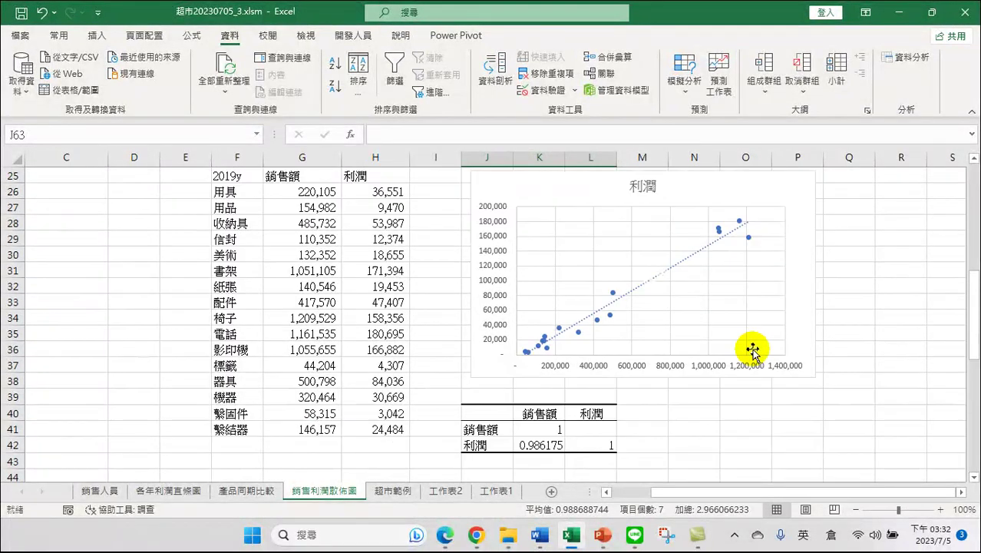
pyautogui.scroll(-1, 753, 350)
pyautogui.scroll(-2, 752, 351)
pyautogui.scroll(-1, 753, 353)
pyautogui.scroll(-2, 756, 354)
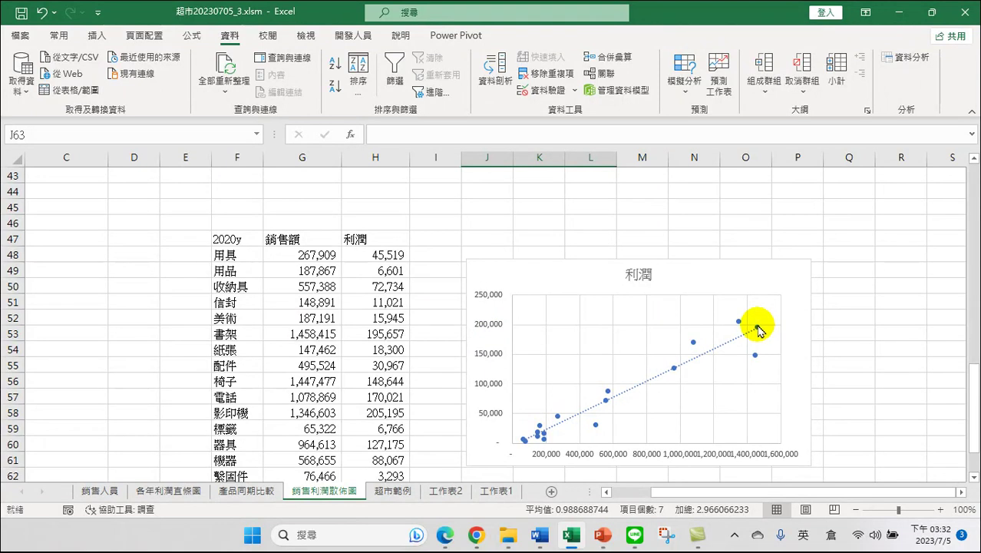
pyautogui.scroll(6, 568, 269)
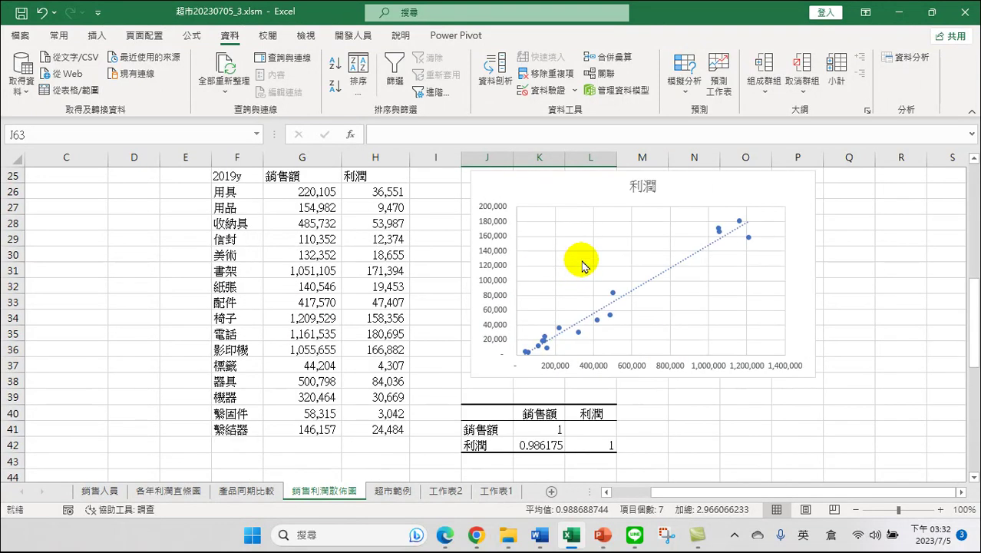
pyautogui.scroll(1, 653, 273)
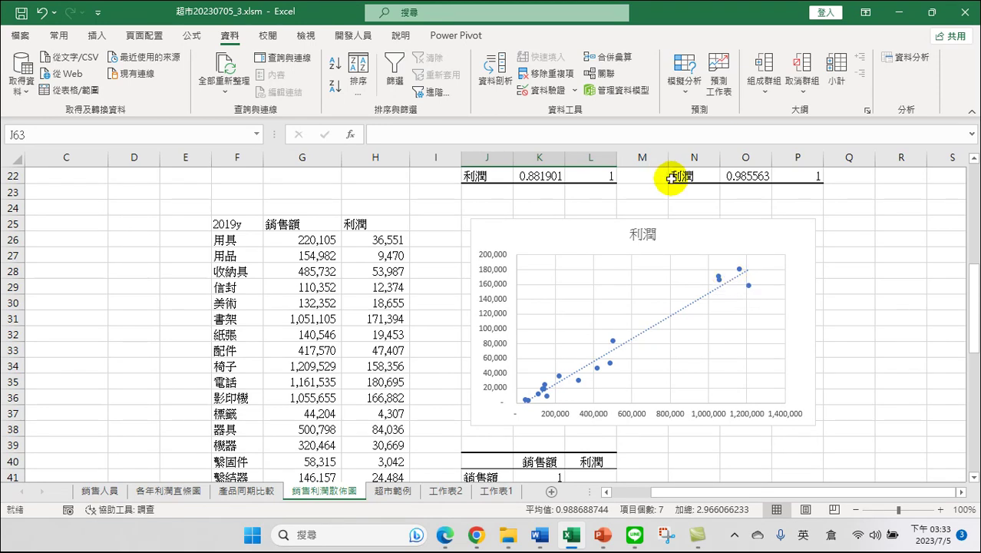
pyautogui.click(713, 234)
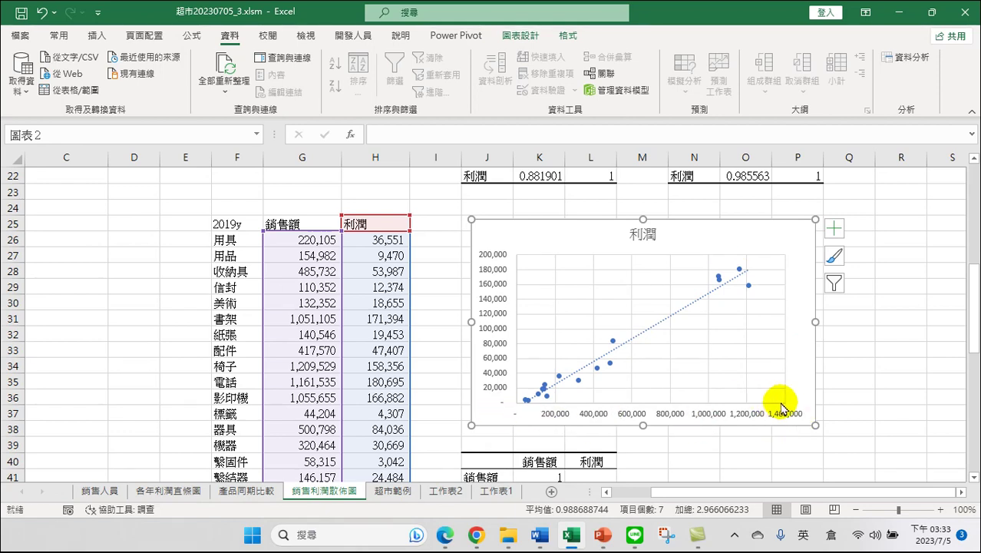
# - Bring up the 繪圖區格式 pane for the upper summary 利潤 scatter chart
pyautogui.scroll(2, 700, 311)
pyautogui.scroll(3, 700, 311)
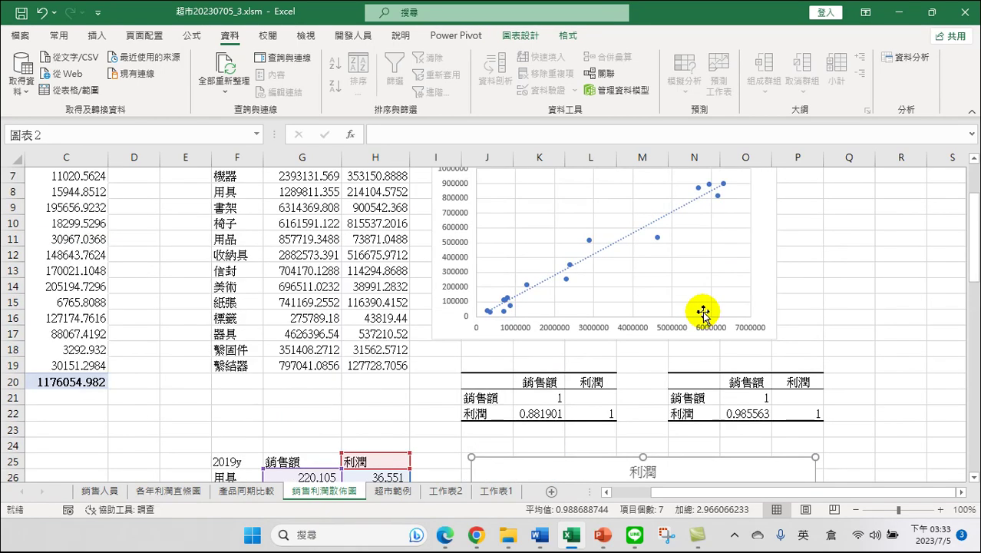
pyautogui.click(762, 246)
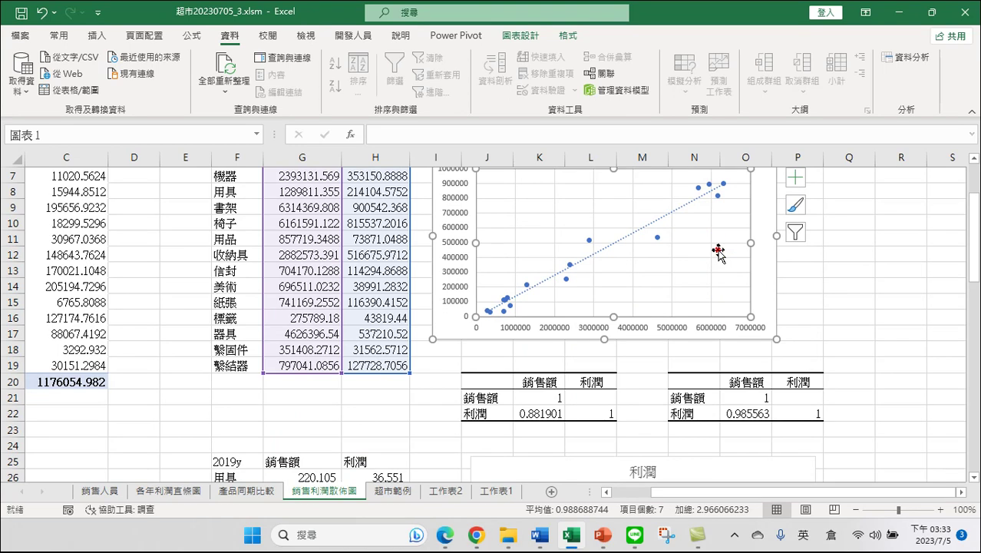
pyautogui.rightClick(731, 253)
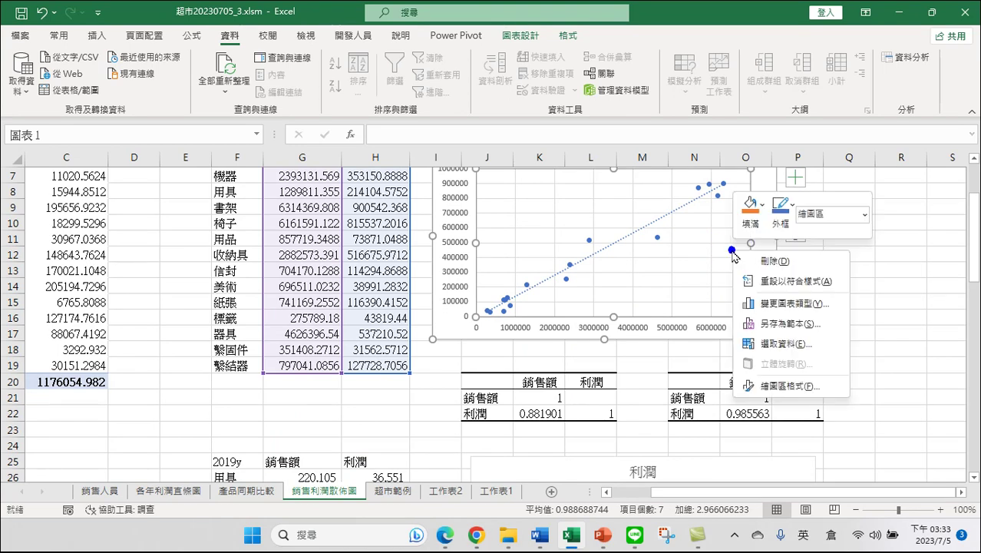
pyautogui.click(784, 386)
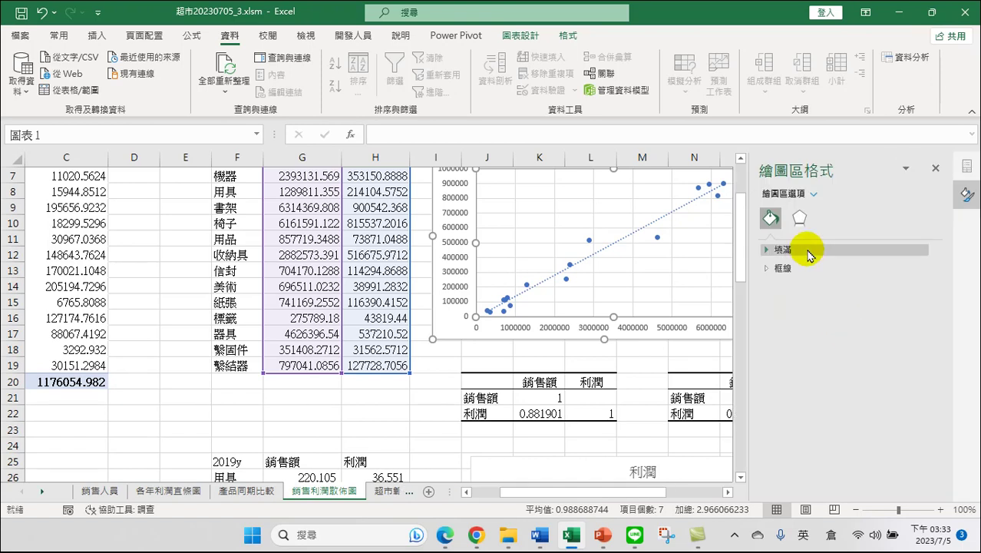
pyautogui.click(936, 167)
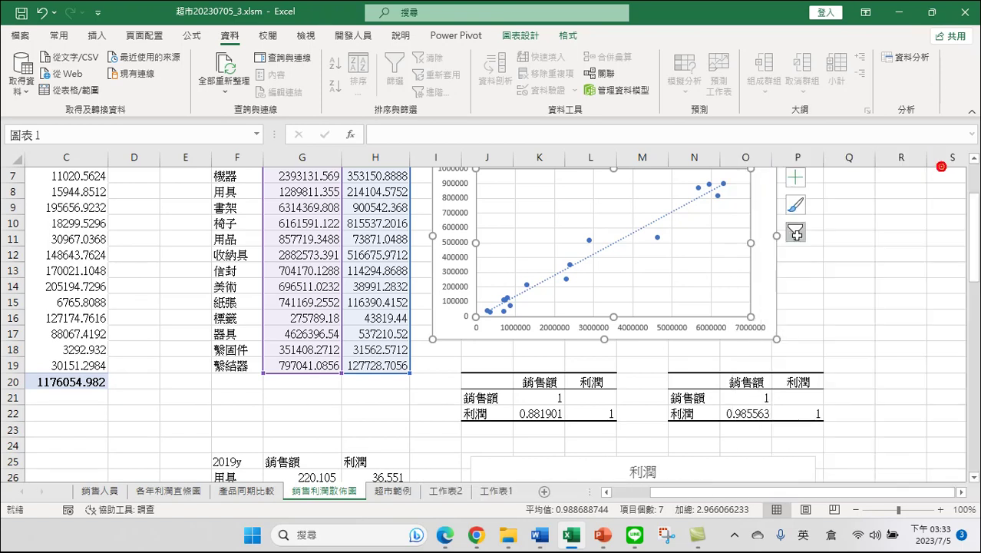
pyautogui.scroll(1, 707, 259)
pyautogui.scroll(1, 760, 300)
# - Inspect the upper chart's major gridline line and effects settings
pyautogui.doubleClick(734, 366)
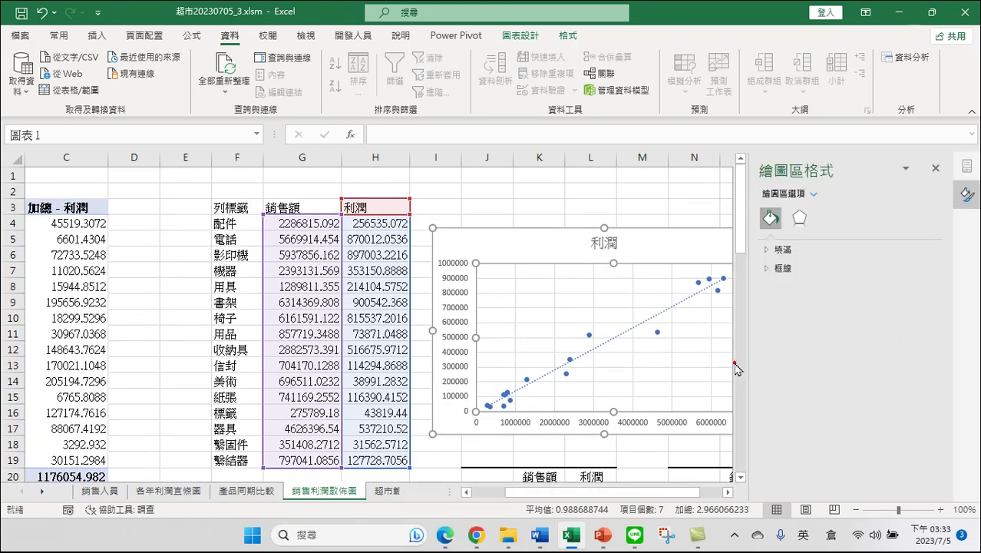
pyautogui.click(708, 422)
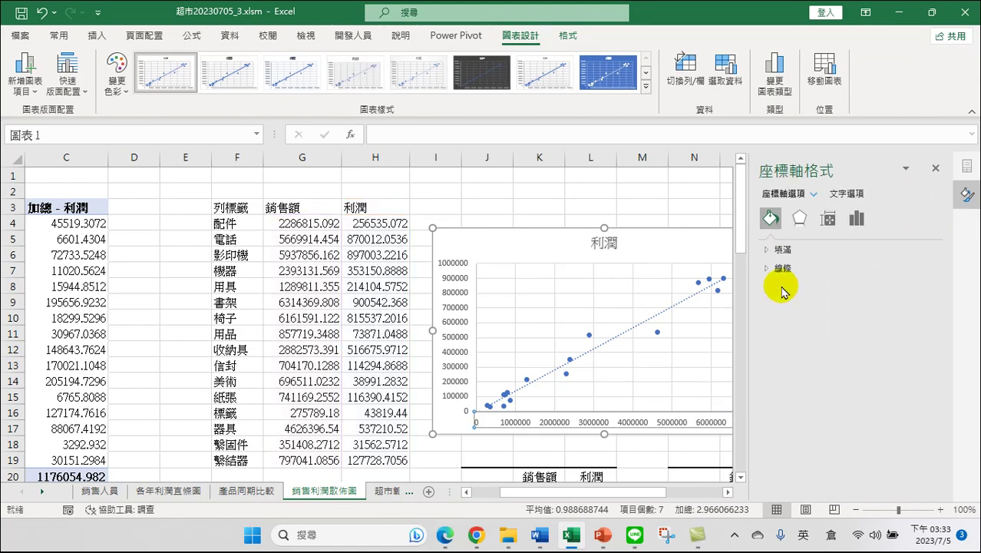
pyautogui.click(649, 293)
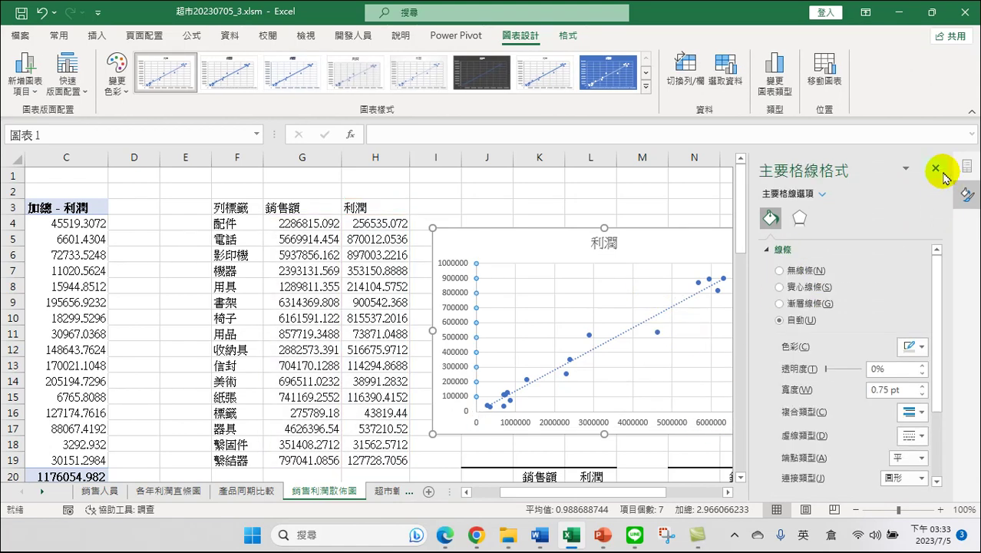
pyautogui.click(802, 219)
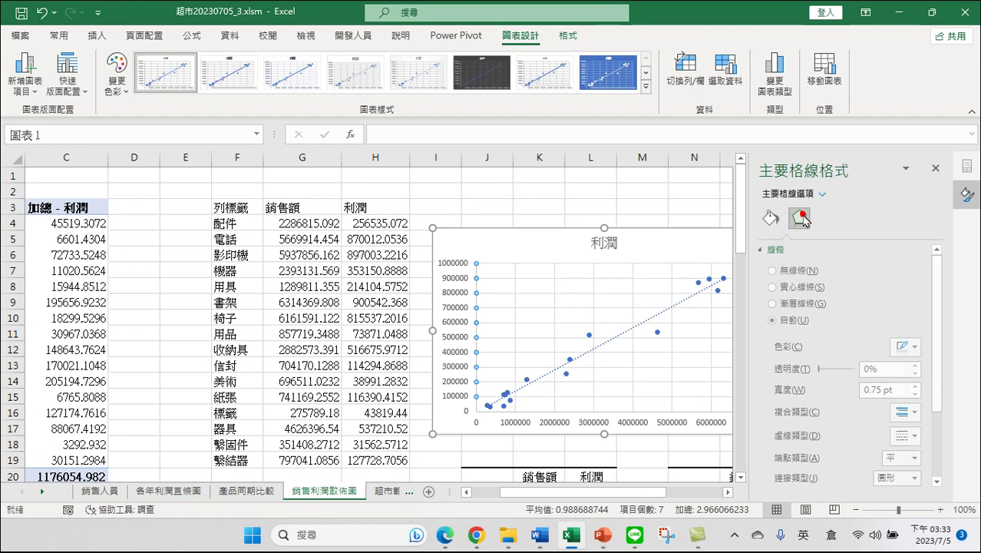
pyautogui.click(771, 219)
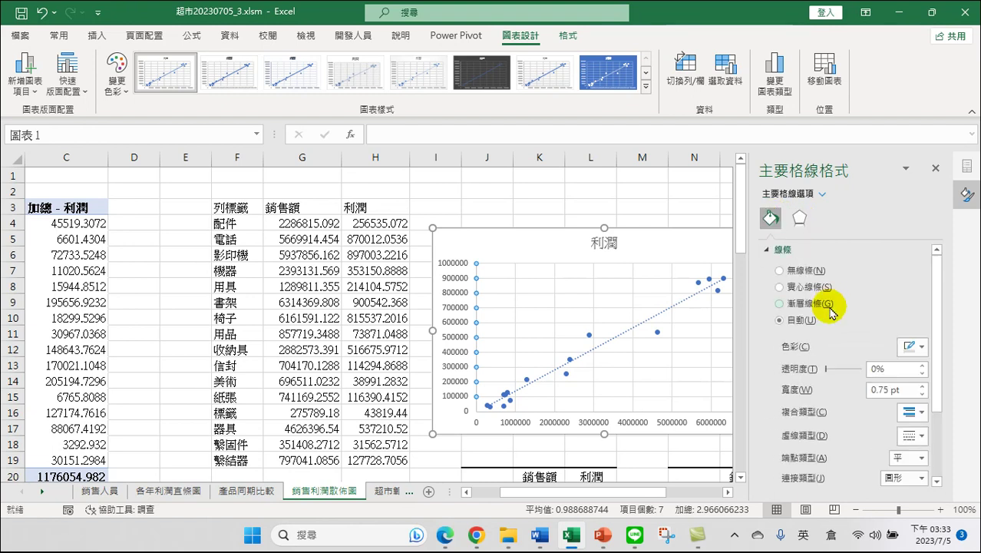
pyautogui.click(935, 168)
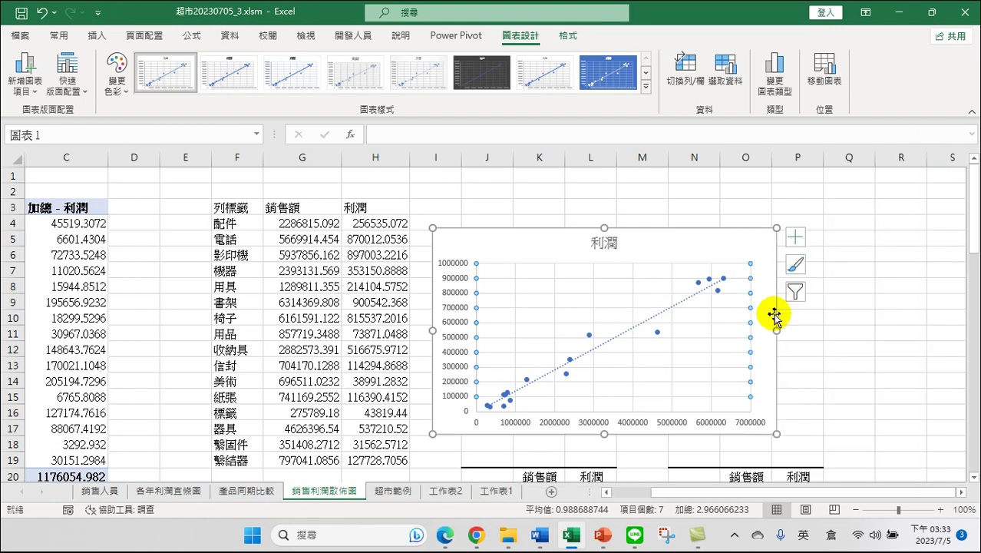
# - Confirm the horizontal axis spans 0 to 7.0E6 with 1000000 major units
pyautogui.click(749, 425)
pyautogui.doubleClick(750, 427)
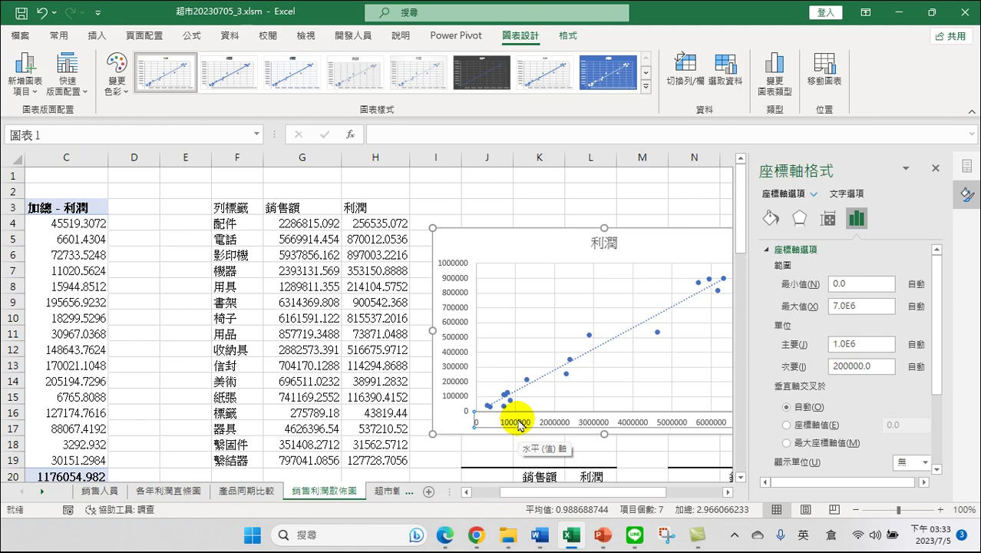
pyautogui.click(519, 421)
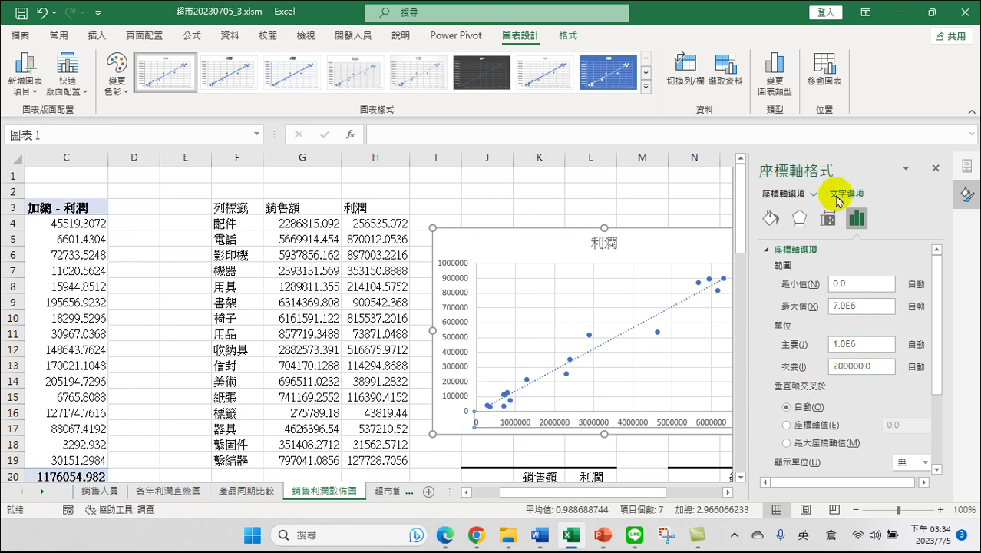
pyautogui.click(935, 168)
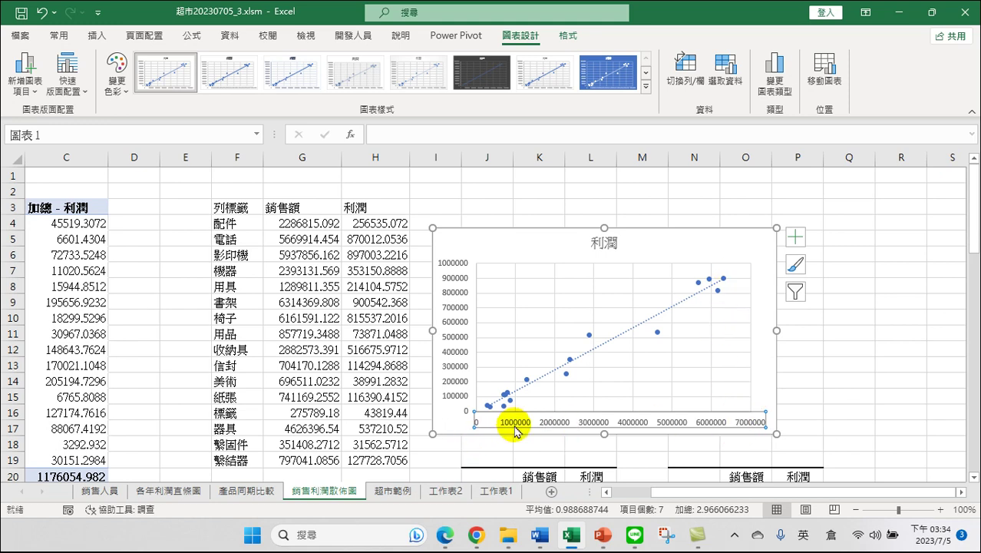
pyautogui.scroll(-4, 756, 421)
pyautogui.scroll(-4, 756, 420)
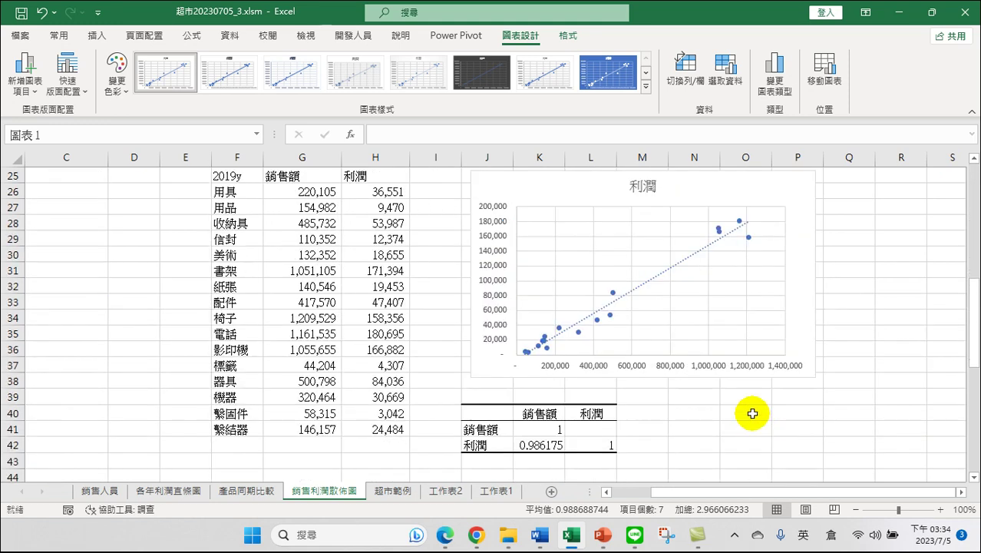
pyautogui.doubleClick(553, 366)
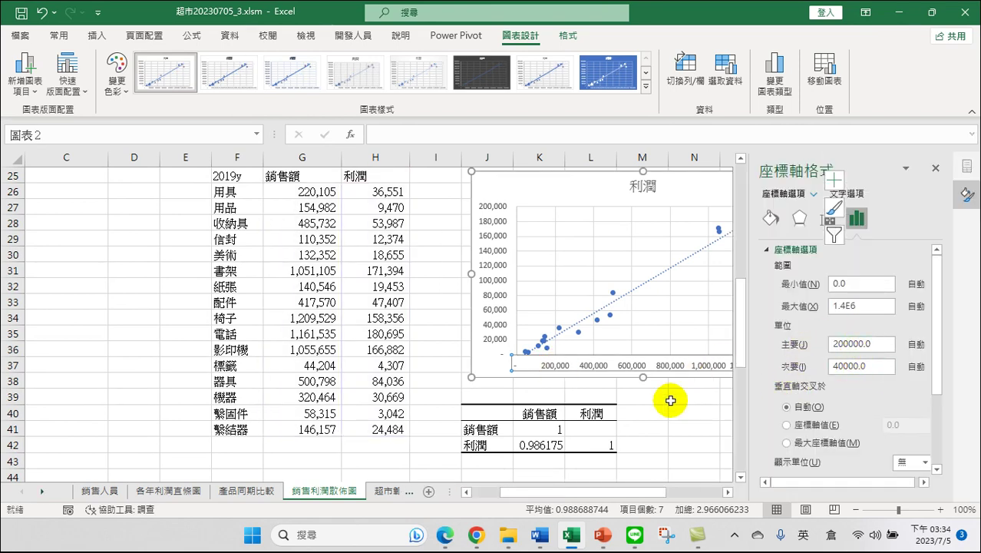
pyautogui.click(676, 397)
pyautogui.click(934, 167)
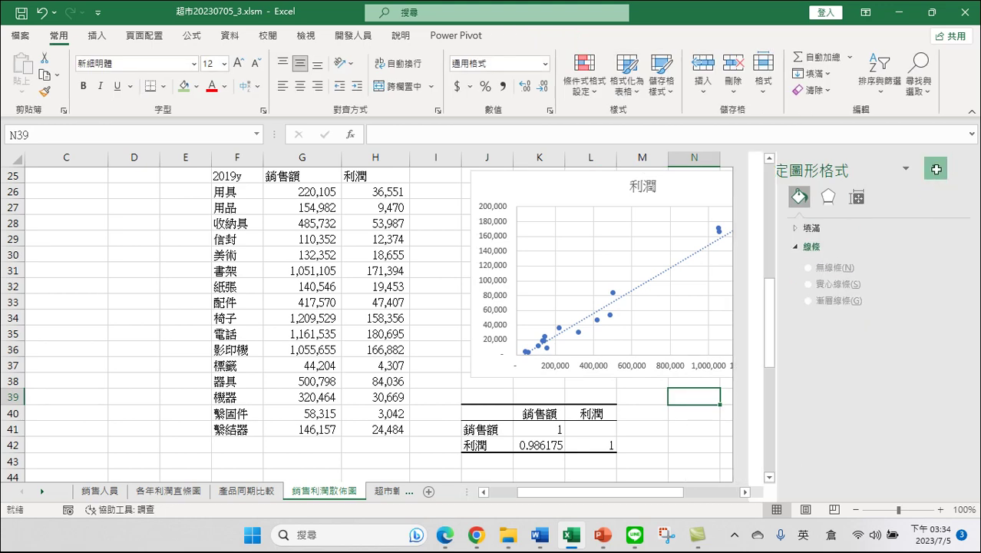
pyautogui.scroll(-3, 706, 324)
pyautogui.scroll(-6, 707, 325)
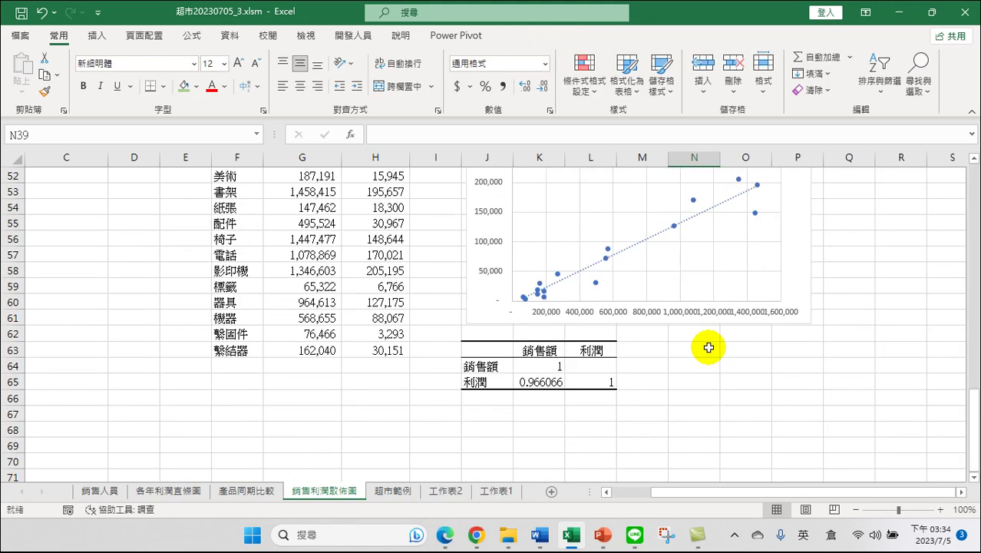
pyautogui.doubleClick(777, 312)
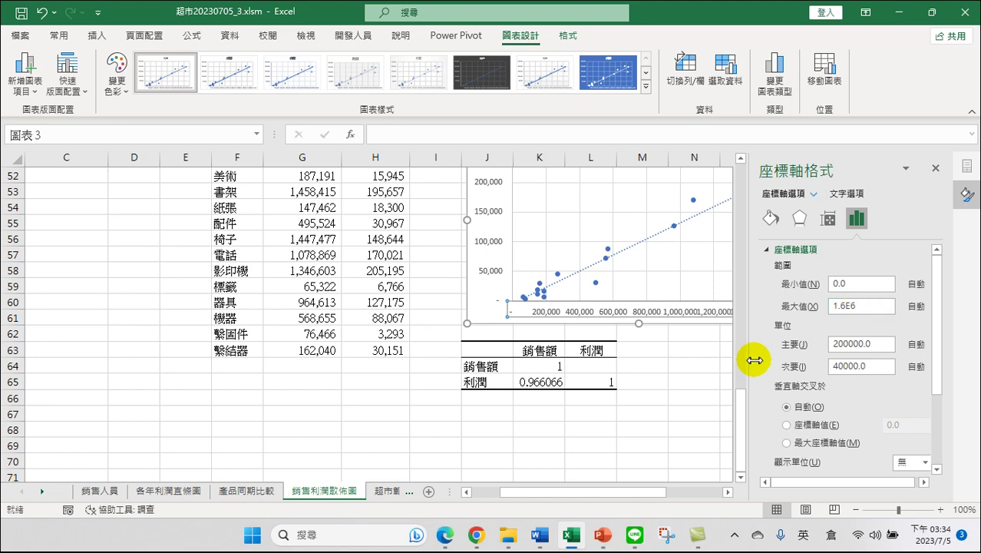
pyautogui.click(675, 352)
pyautogui.scroll(3, 654, 322)
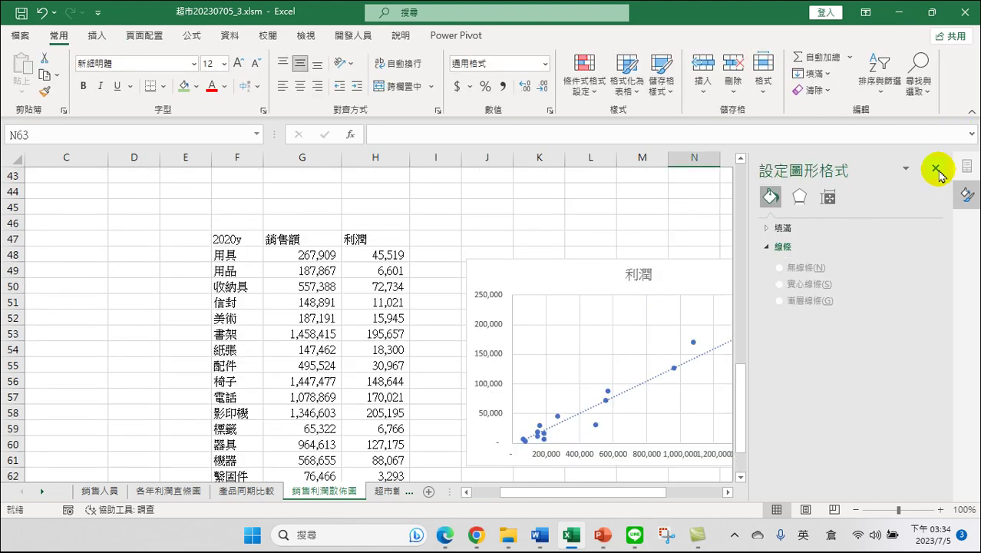
pyautogui.scroll(3, 636, 214)
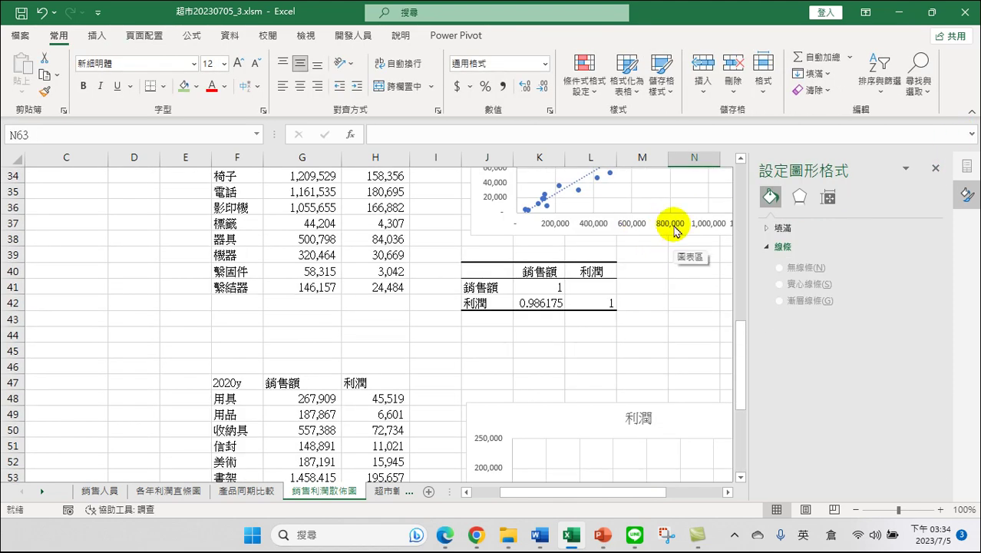
# - Set the 2019 chart's horizontal sales axis maximum to 1.6E6 (1,600,000)
pyautogui.doubleClick(664, 223)
pyautogui.click(852, 307)
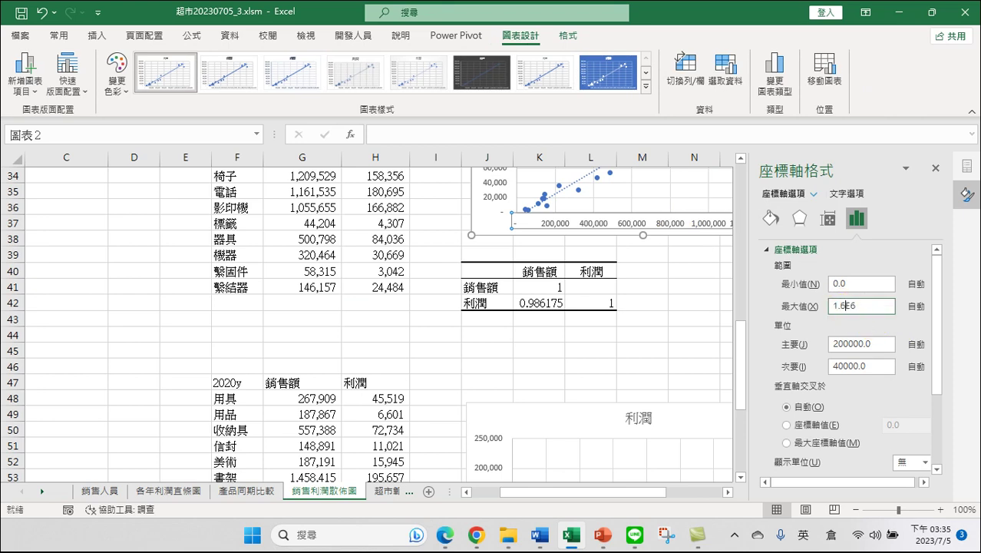
pyautogui.press('Return')
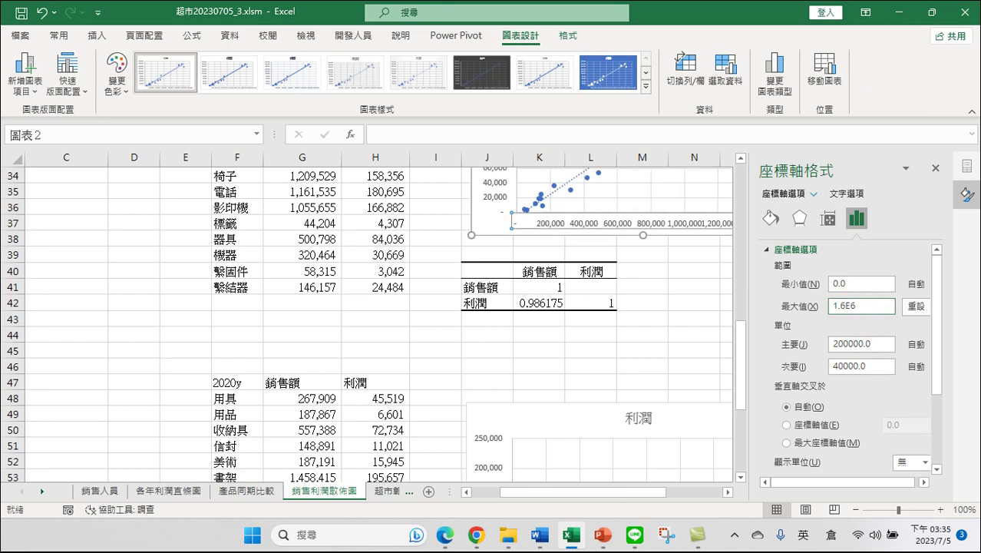
pyautogui.click(936, 172)
pyautogui.scroll(5, 696, 318)
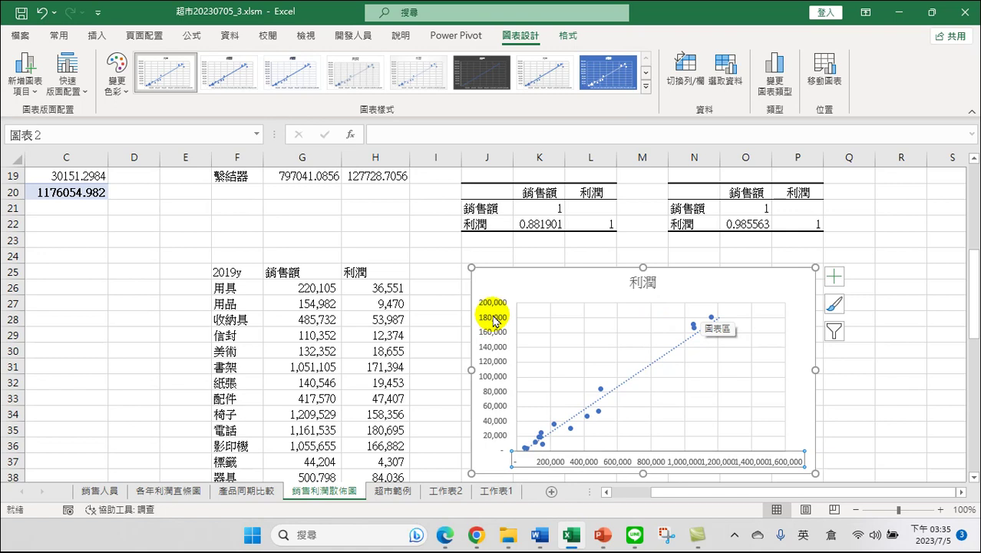
# - Set the 2019 chart's vertical profit axis maximum to 250,000
pyautogui.doubleClick(499, 307)
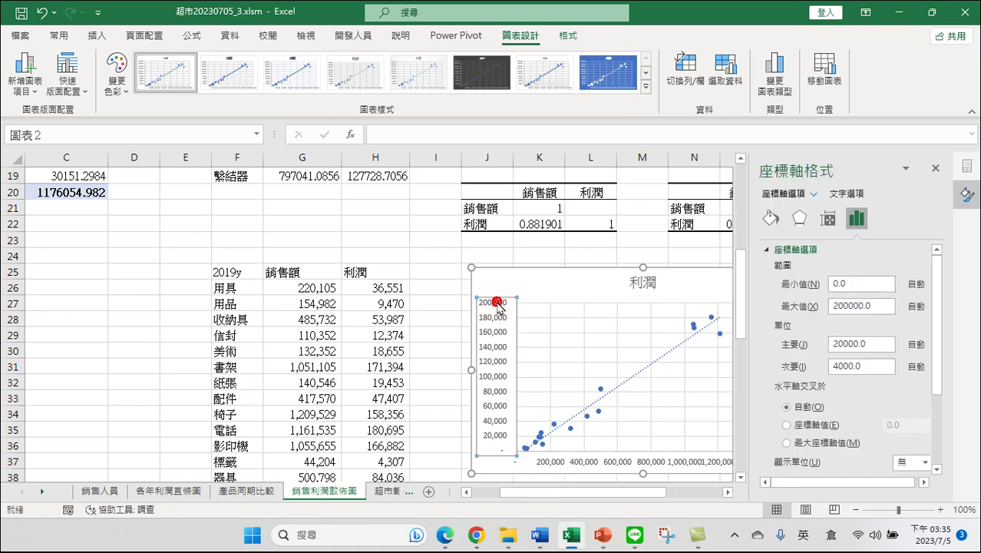
pyautogui.click(591, 255)
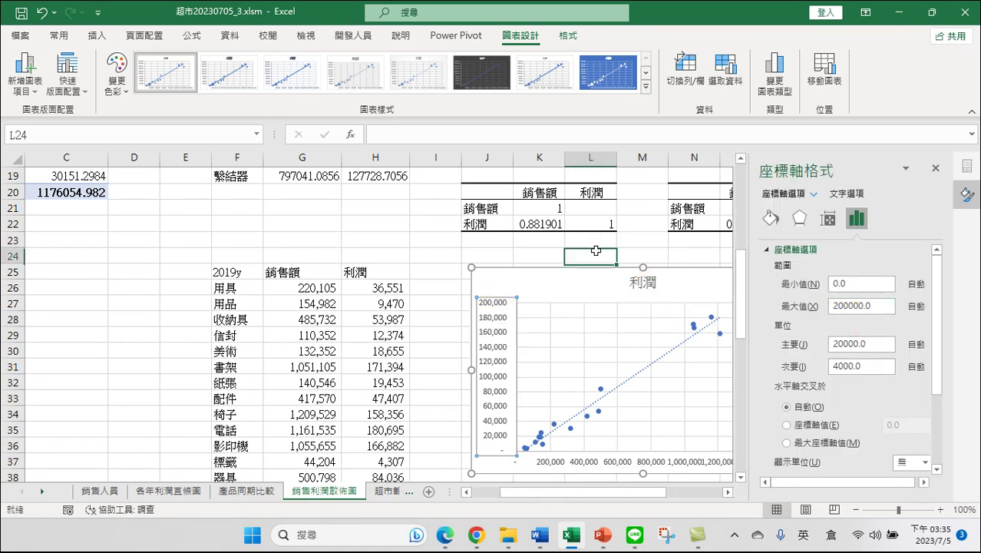
pyautogui.scroll(-4, 587, 307)
pyautogui.scroll(-4, 583, 330)
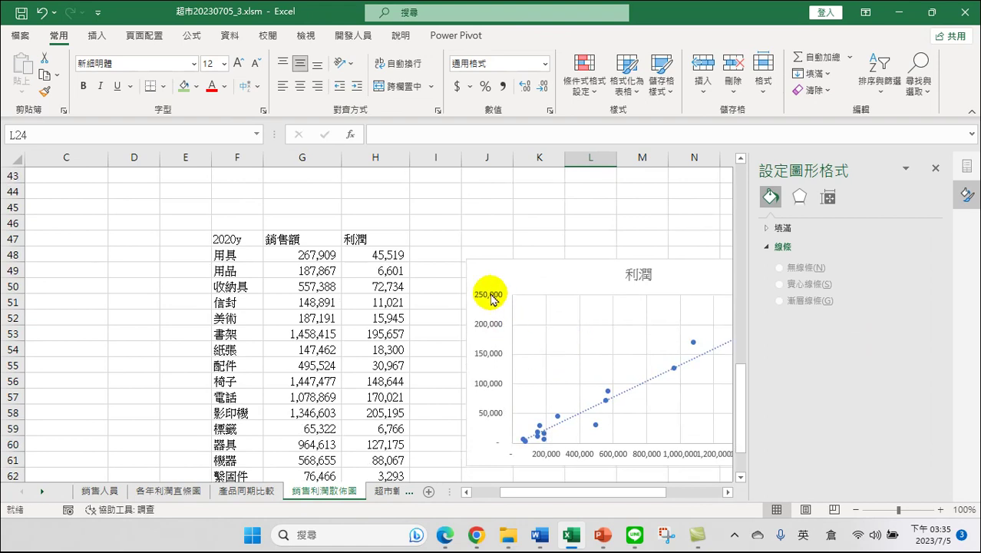
pyautogui.click(936, 170)
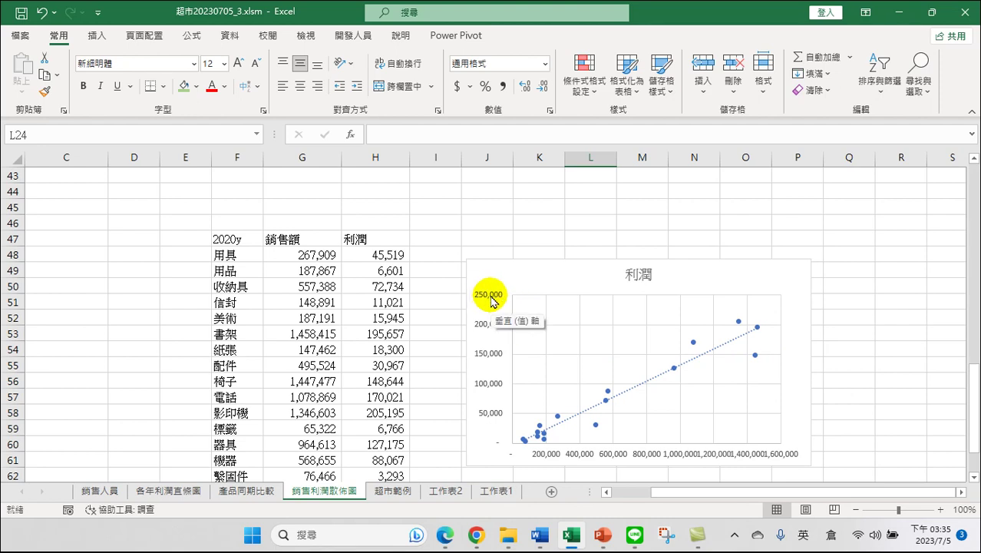
pyautogui.scroll(7, 491, 301)
pyautogui.doubleClick(497, 256)
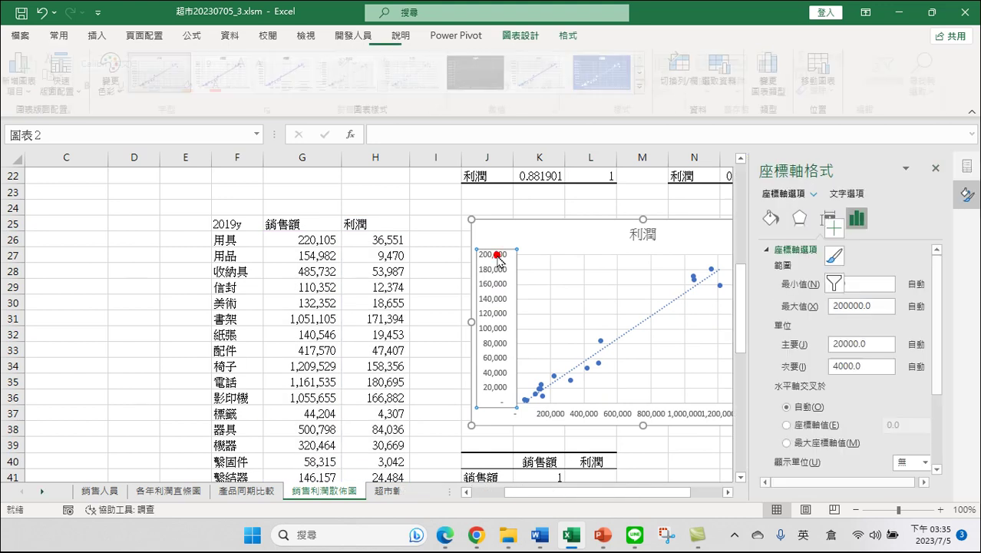
pyautogui.click(841, 305)
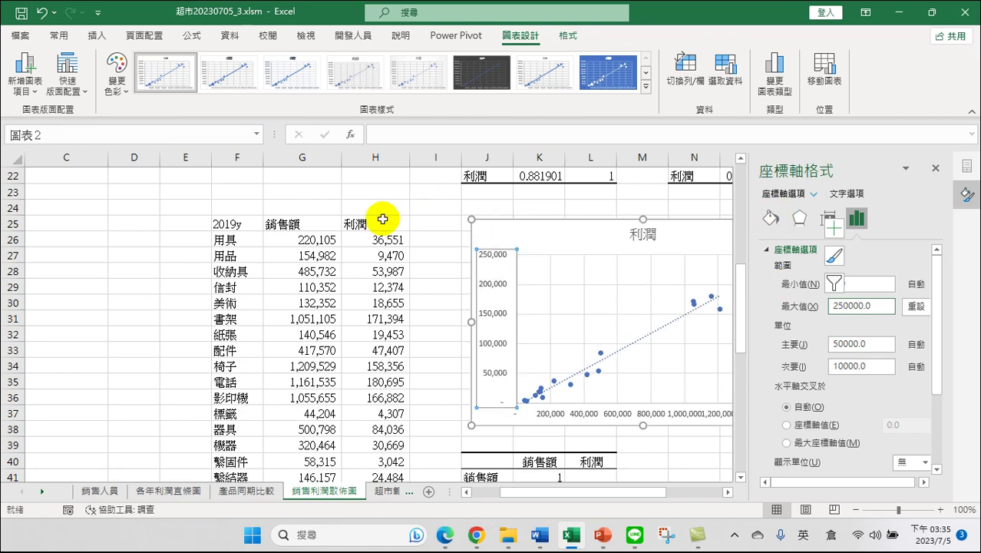
pyautogui.click(422, 203)
# - Close the formatting pane and drag the 2020 chart up toward the 2019 chart
pyautogui.click(935, 166)
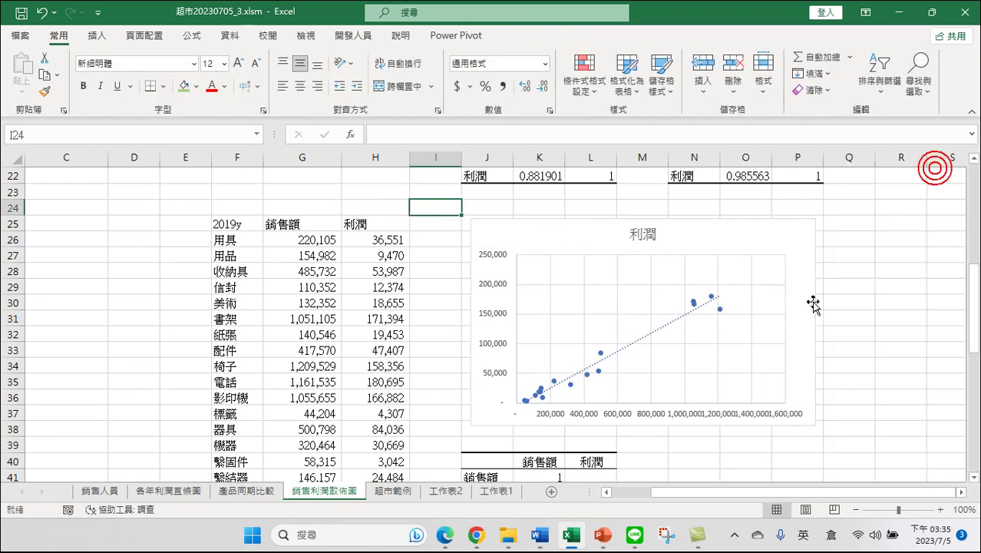
pyautogui.scroll(-2, 809, 318)
pyautogui.scroll(-1, 853, 333)
pyautogui.scroll(-3, 870, 332)
pyautogui.scroll(1, 871, 332)
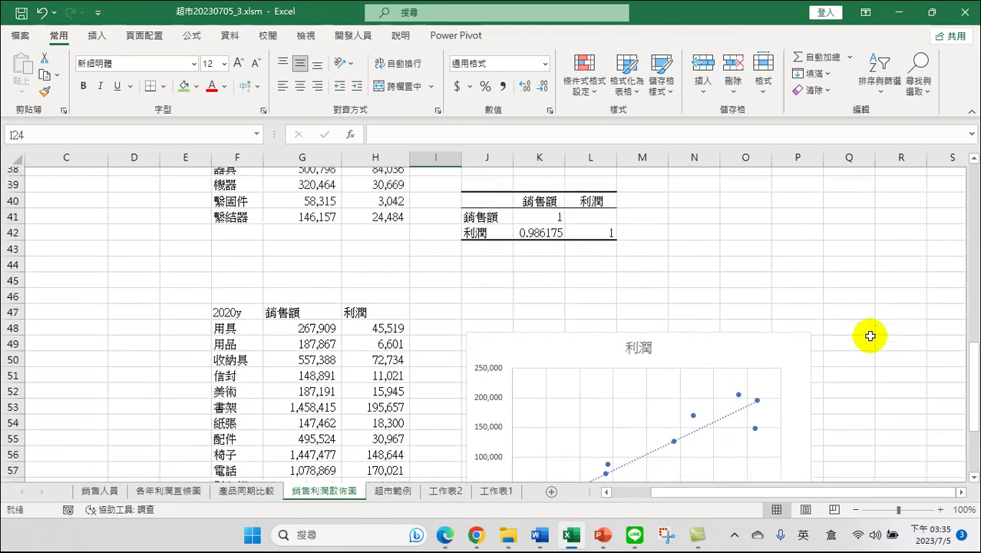
pyautogui.scroll(2, 860, 343)
pyautogui.scroll(-2, 860, 343)
pyautogui.moveTo(510, 372); pyautogui.dragTo(809, 224)
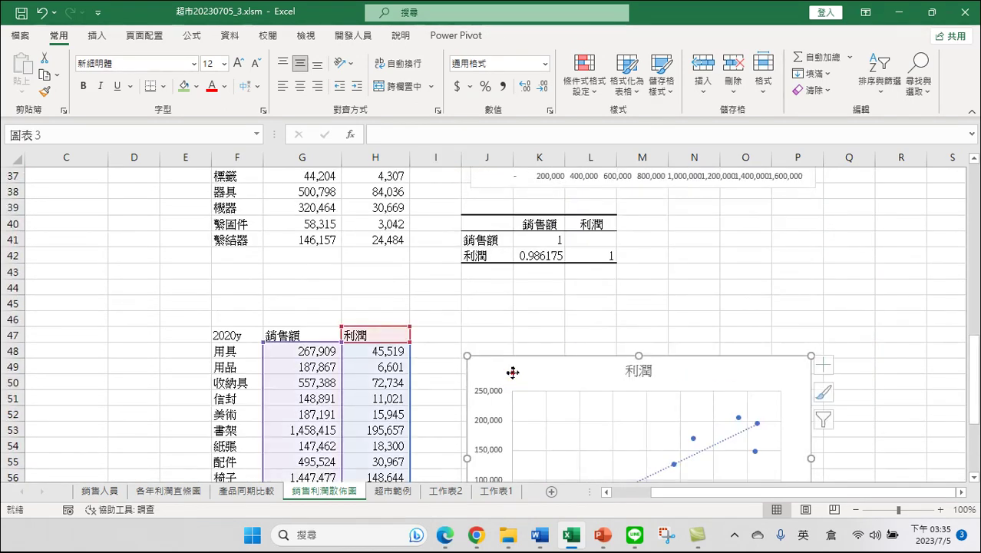
# - Position the 2020 chart just right of the 2019 chart with their tops level
pyautogui.scroll(5, 647, 236)
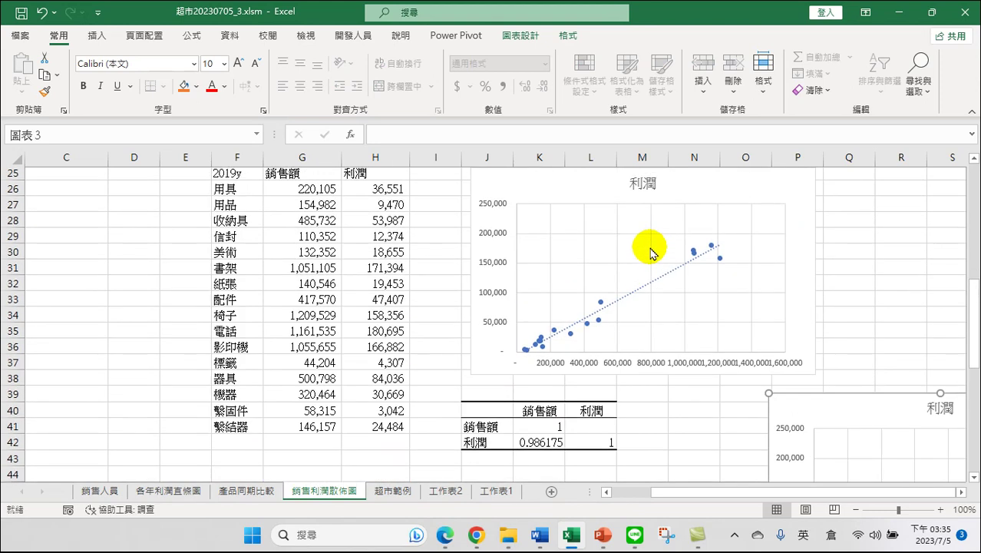
pyautogui.moveTo(819, 476); pyautogui.dragTo(856, 234)
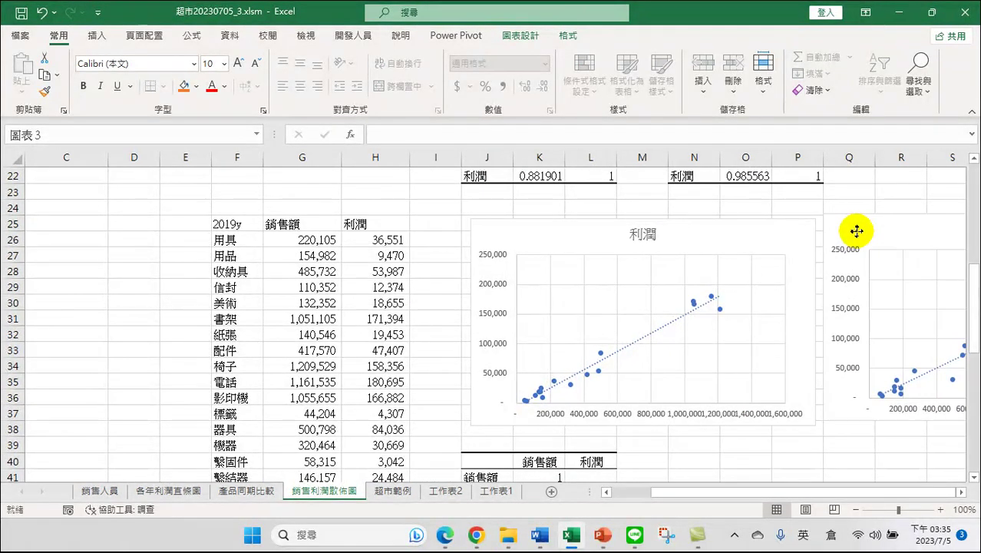
pyautogui.moveTo(855, 234); pyautogui.dragTo(854, 238)
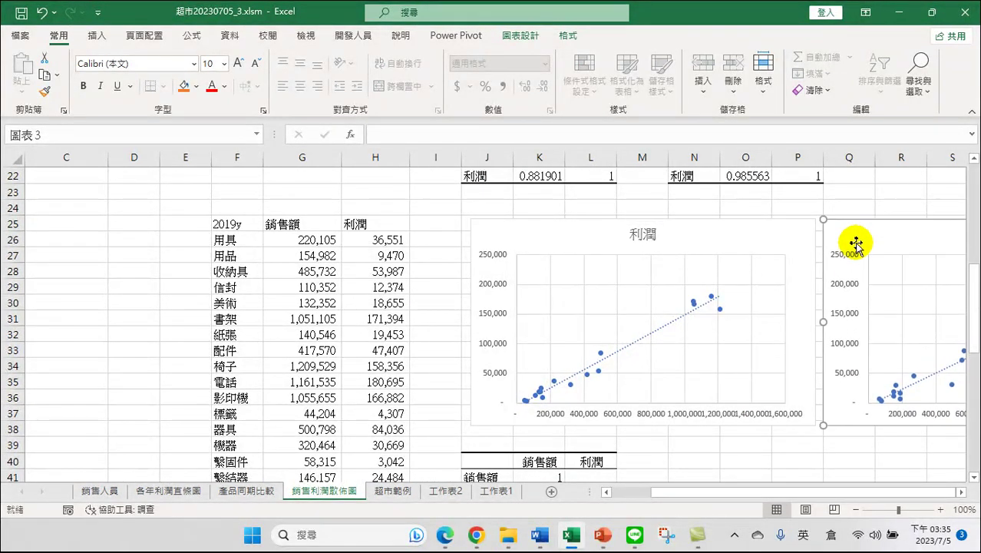
pyautogui.click(961, 492)
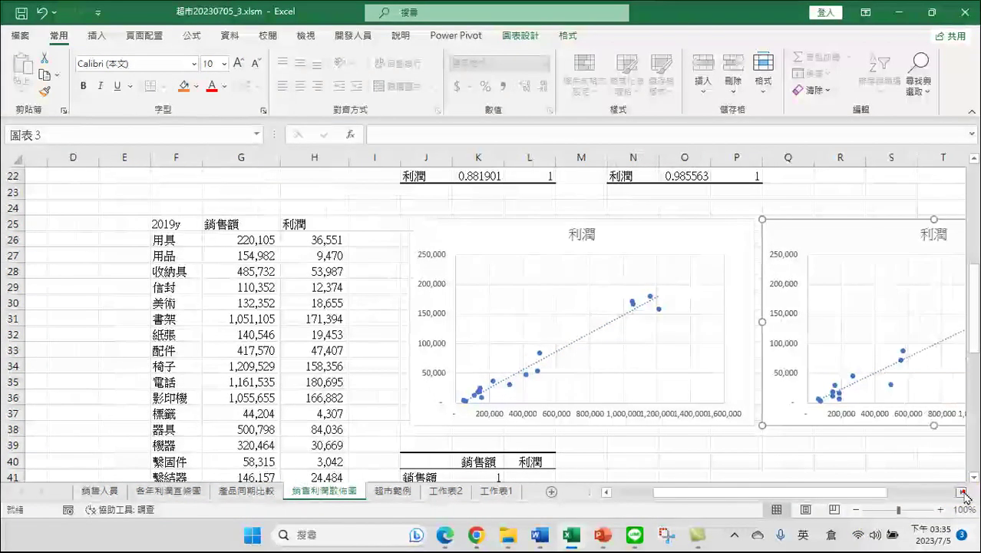
pyautogui.click(961, 492)
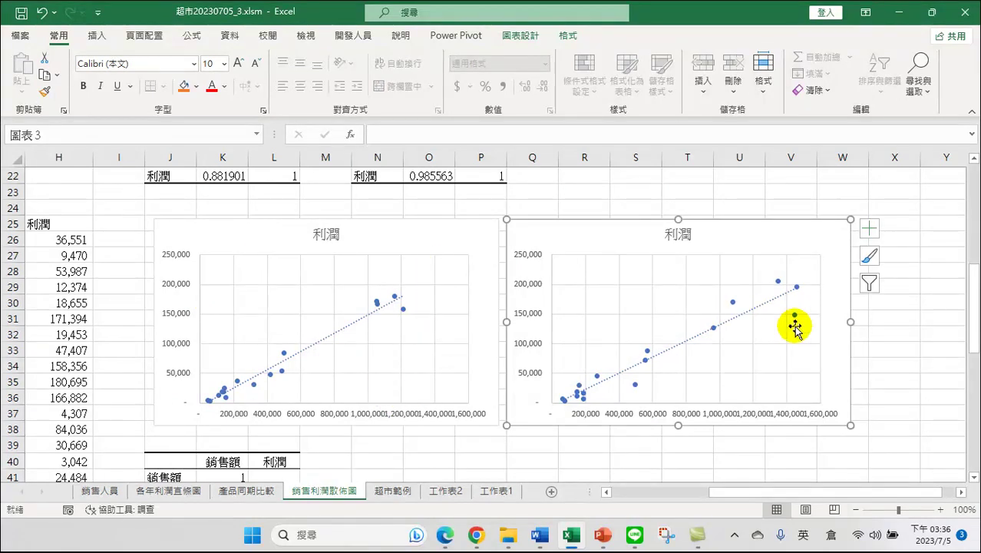
pyautogui.moveTo(764, 246)
pyautogui.mouseDown()
pyautogui.moveTo(413, 242)
pyautogui.moveTo(783, 238)
pyautogui.mouseUp()
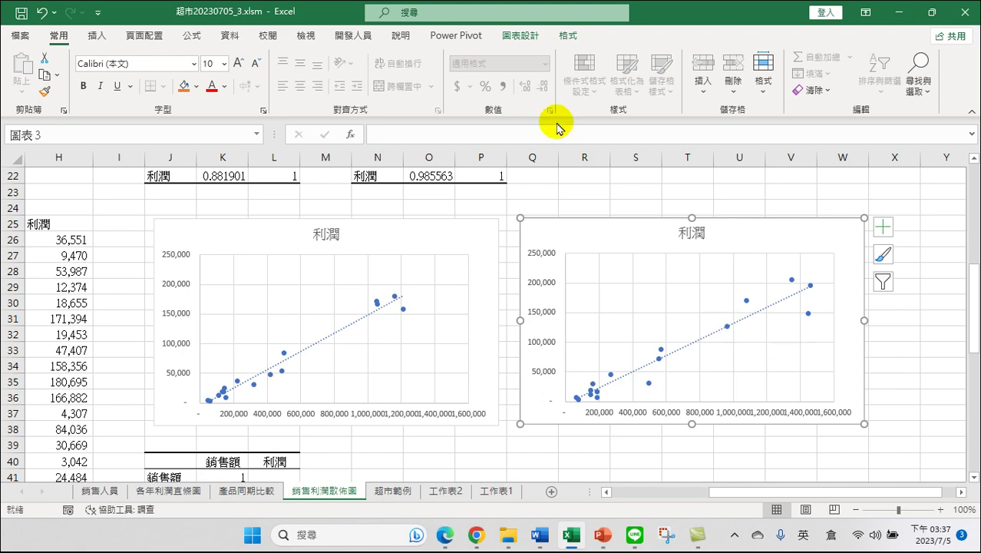
# - Set the 2020 chart area's border transparency to 100%
pyautogui.rightClick(602, 232)
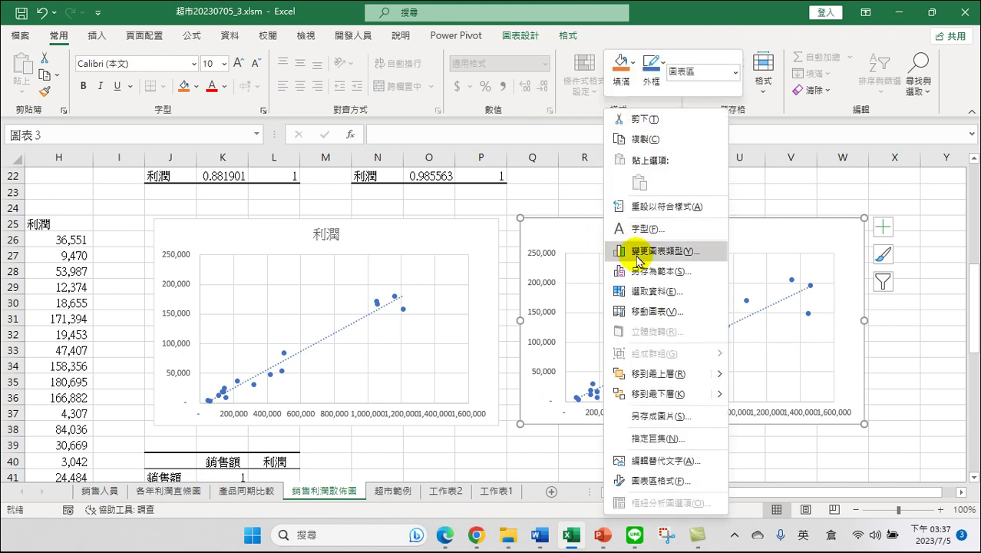
pyautogui.click(577, 229)
pyautogui.doubleClick(577, 229)
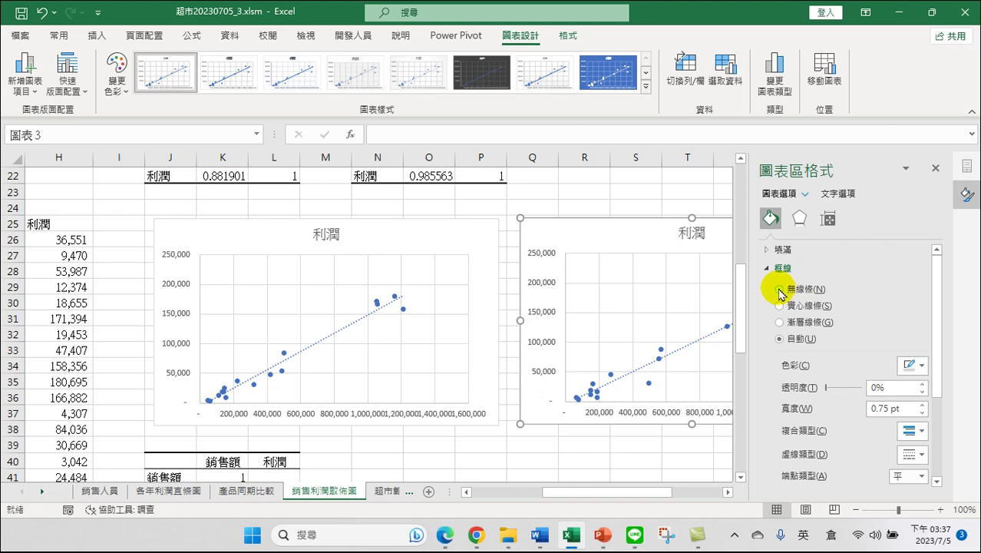
pyautogui.click(871, 388)
pyautogui.write('100')
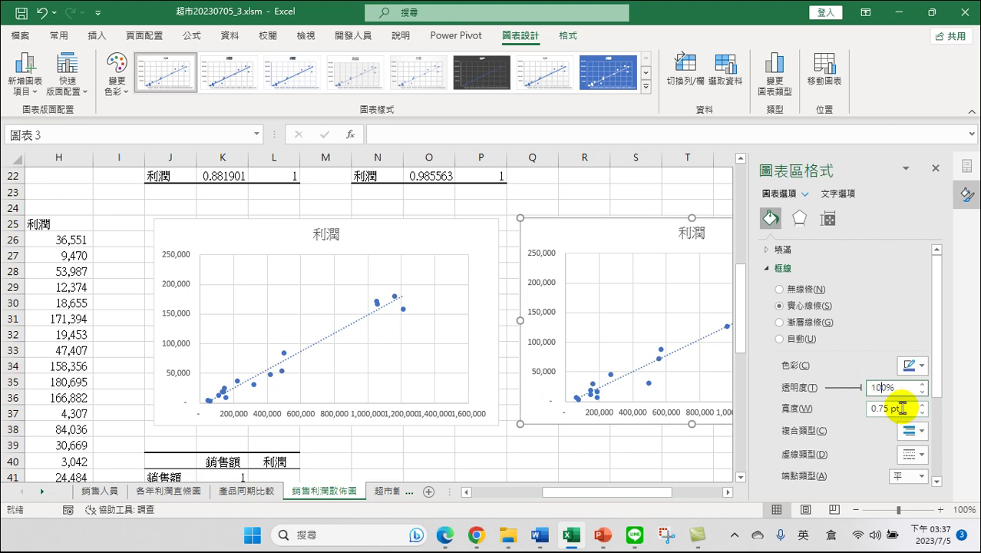
pyautogui.press('Return')
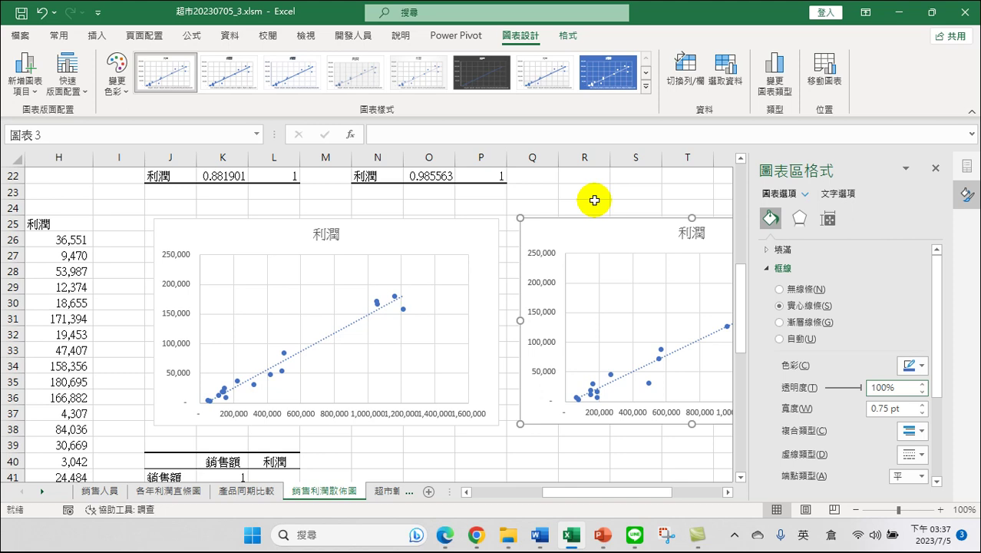
pyautogui.click(624, 192)
# - Move the 2020 chart over the 2019 chart and give it a solid border with no fill
pyautogui.moveTo(602, 228)
pyautogui.mouseDown()
pyautogui.moveTo(518, 243)
pyautogui.moveTo(428, 241)
pyautogui.mouseUp()
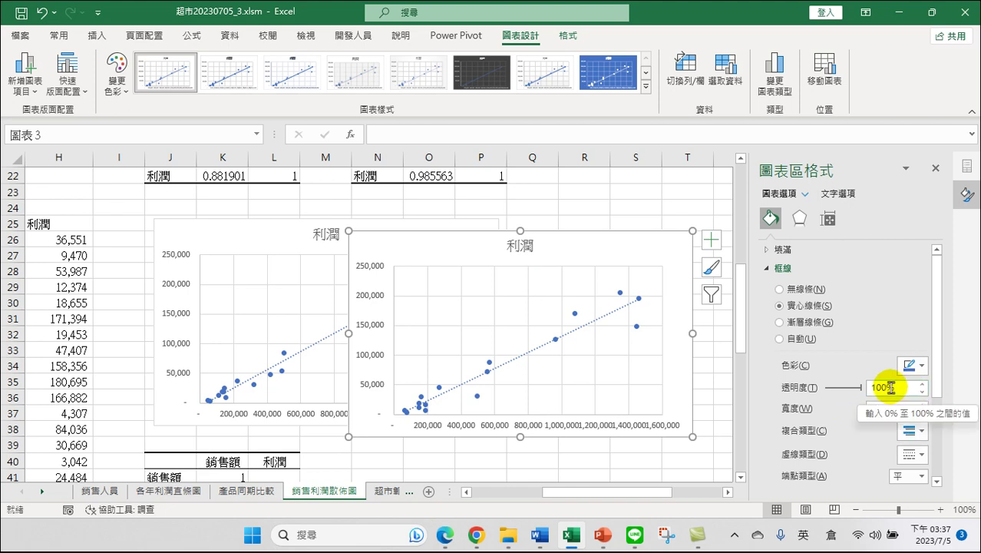
pyautogui.click(780, 290)
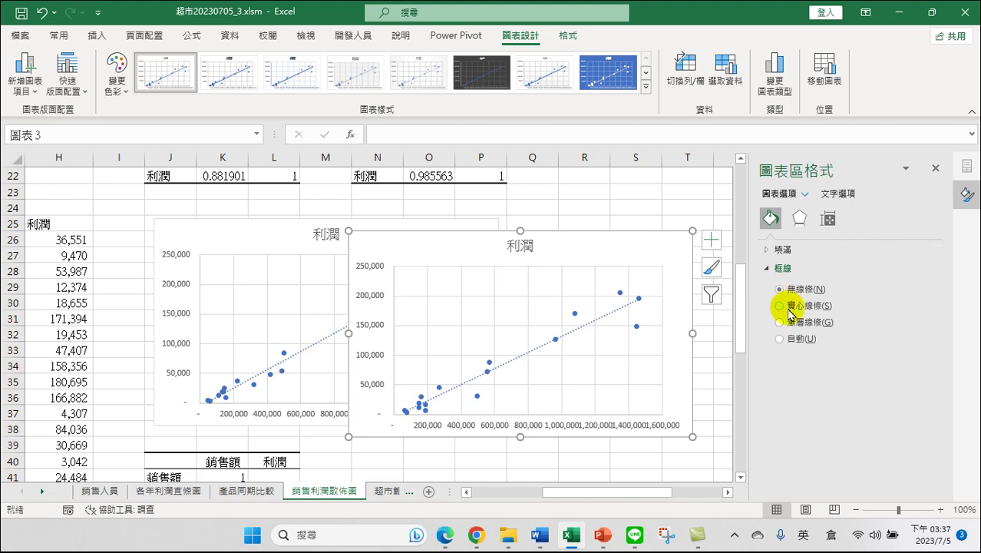
pyautogui.click(789, 308)
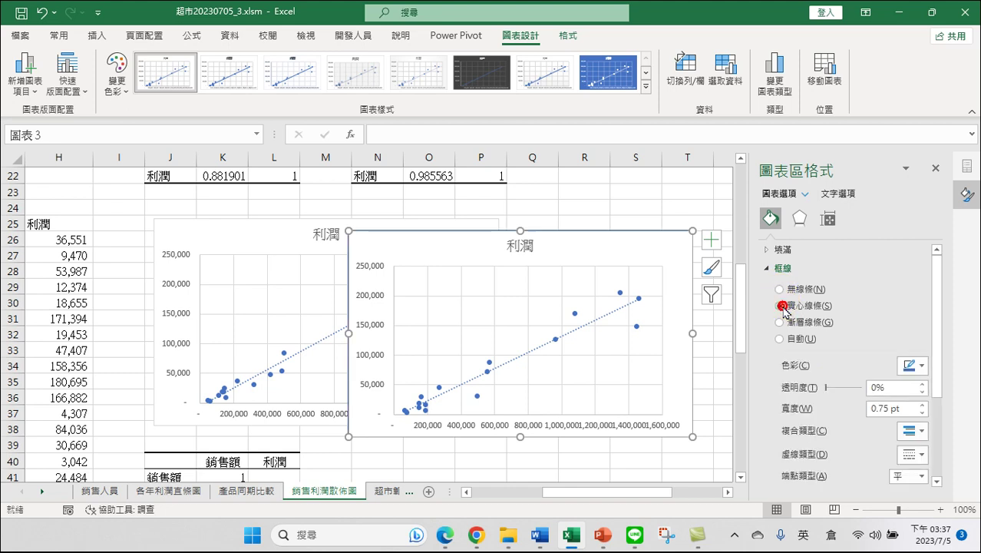
pyautogui.click(780, 249)
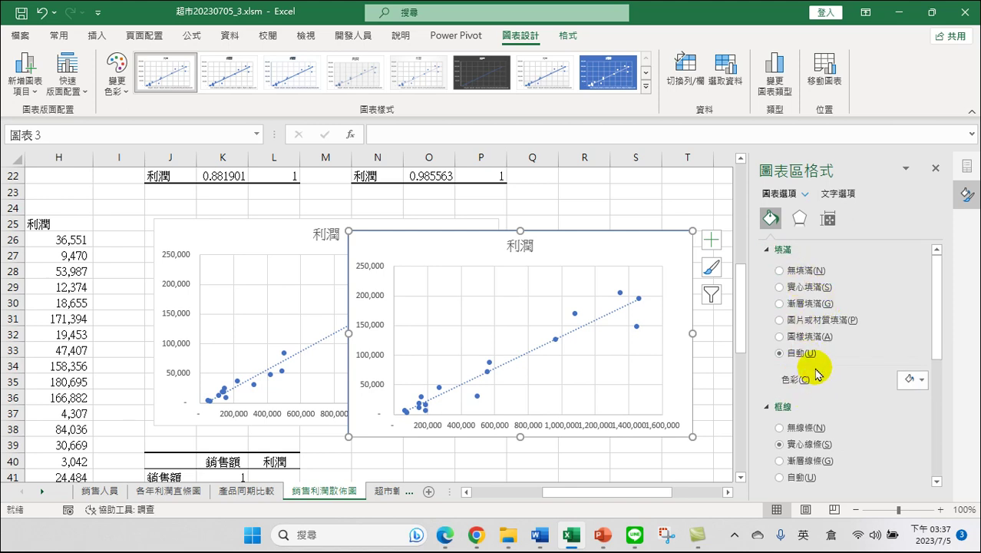
pyautogui.click(779, 270)
# - Test-align the transparent 2020 chart on the 2019 chart, then move it up and right
pyautogui.moveTo(604, 234); pyautogui.dragTo(411, 223)
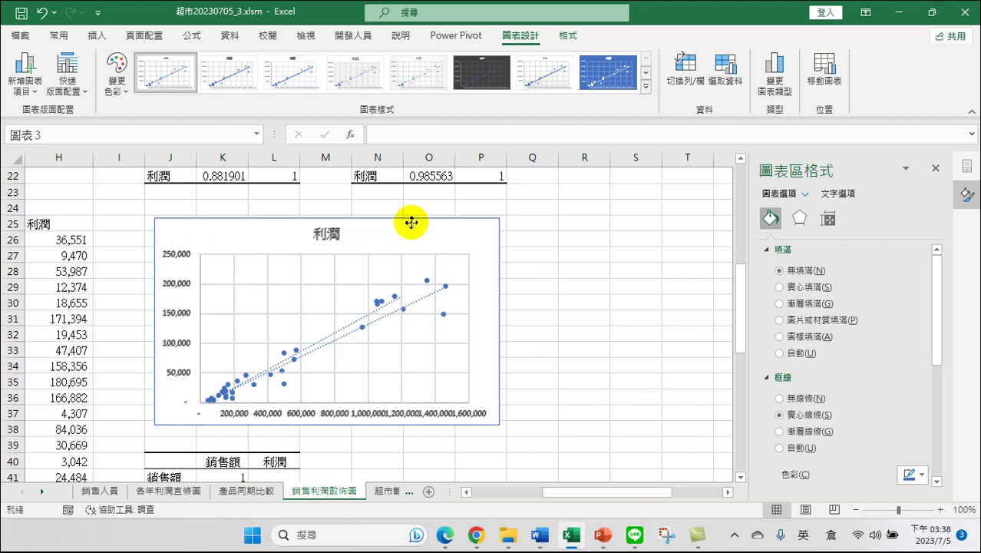
pyautogui.moveTo(411, 222); pyautogui.dragTo(410, 223)
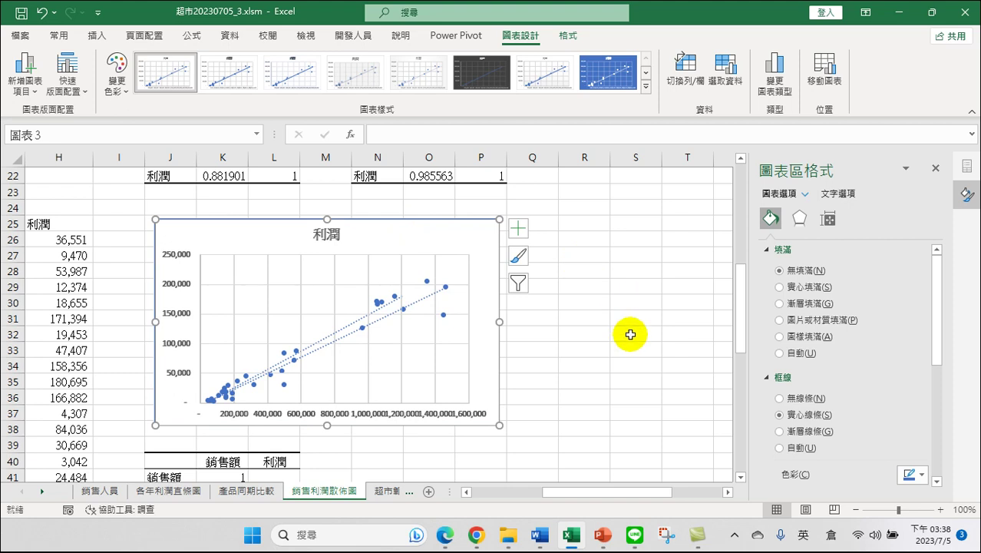
pyautogui.moveTo(407, 231); pyautogui.dragTo(595, 266)
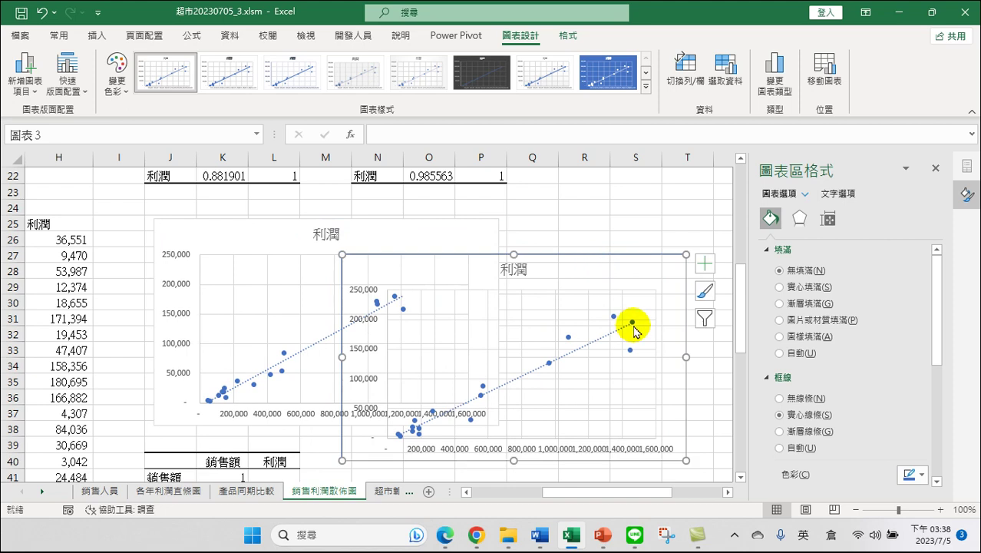
pyautogui.click(633, 323)
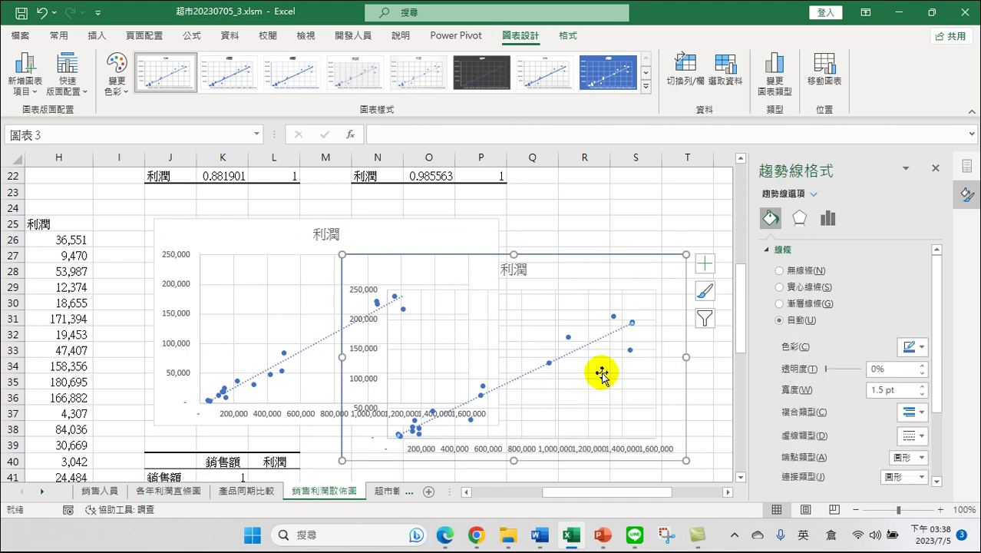
pyautogui.click(569, 264)
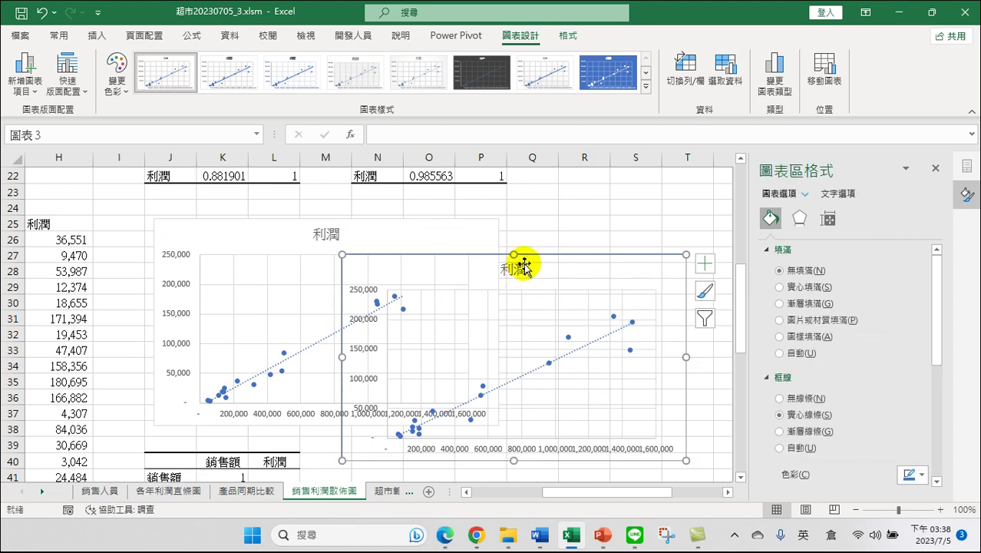
pyautogui.moveTo(542, 255); pyautogui.dragTo(581, 204)
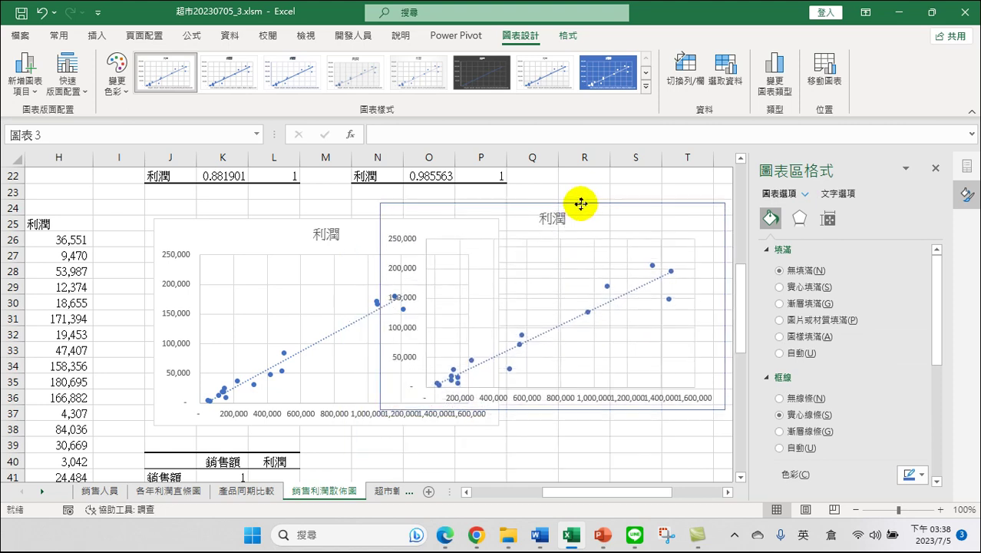
# - Select the 2020 data series and set its connecting line to No line
pyautogui.click(522, 345)
pyautogui.click(519, 370)
pyautogui.click(508, 441)
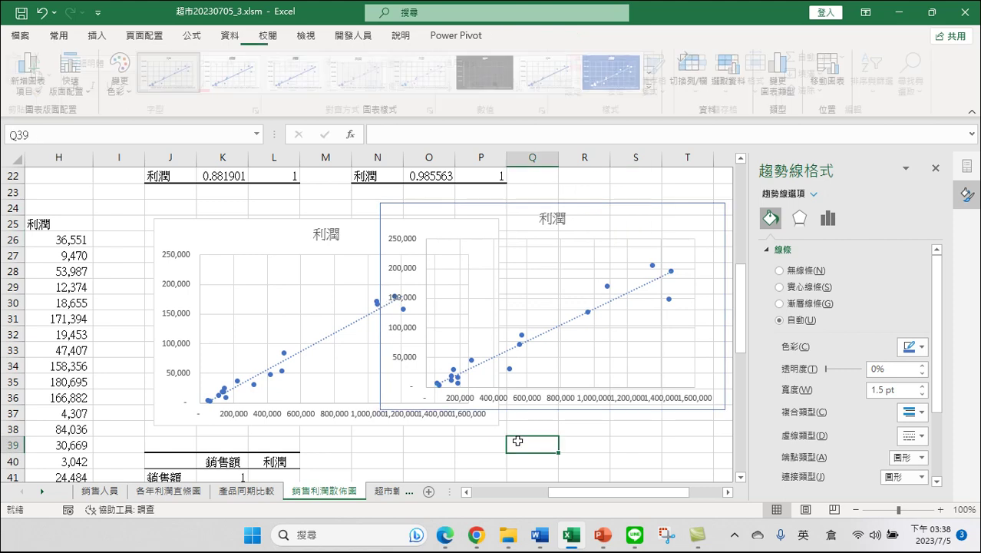
pyautogui.click(519, 364)
pyautogui.click(521, 342)
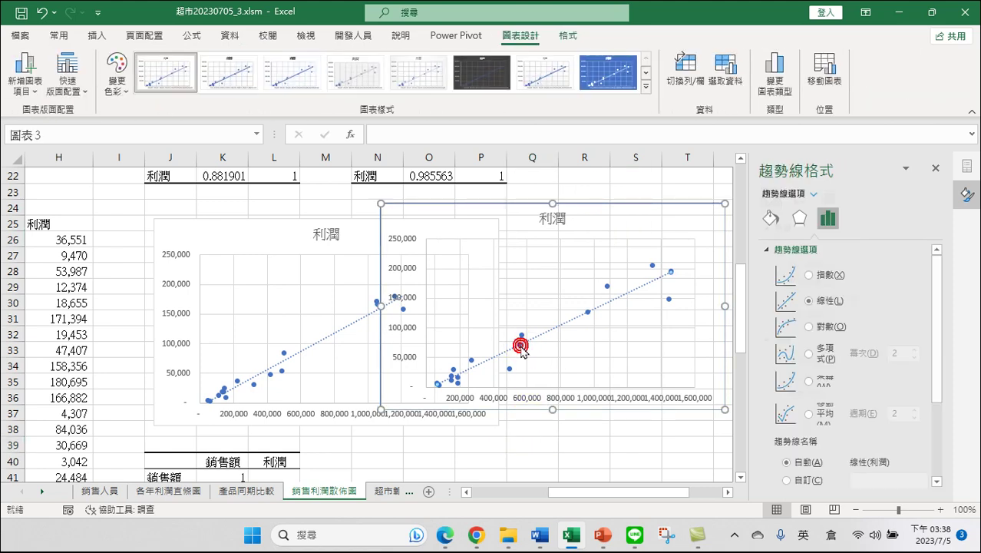
pyautogui.click(520, 334)
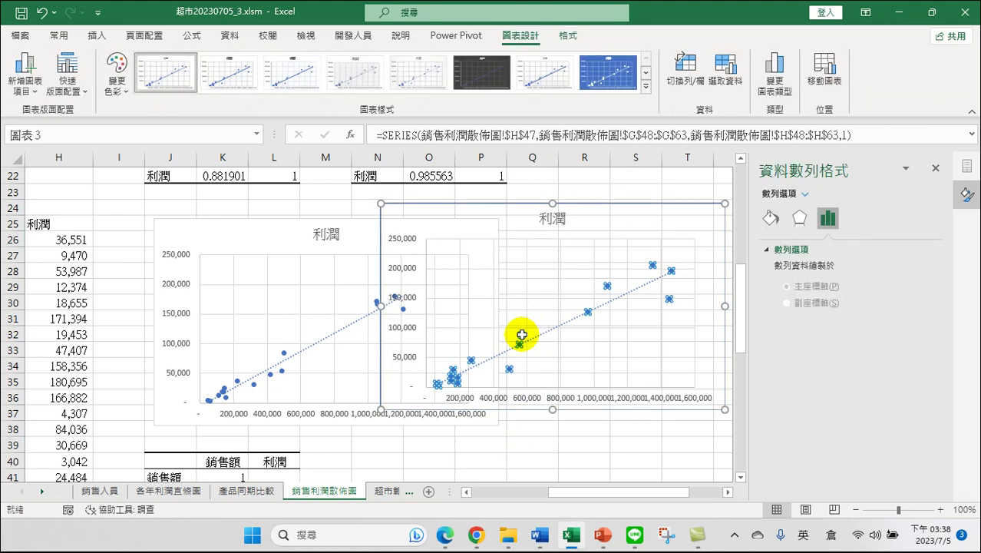
pyautogui.click(832, 218)
pyautogui.click(769, 219)
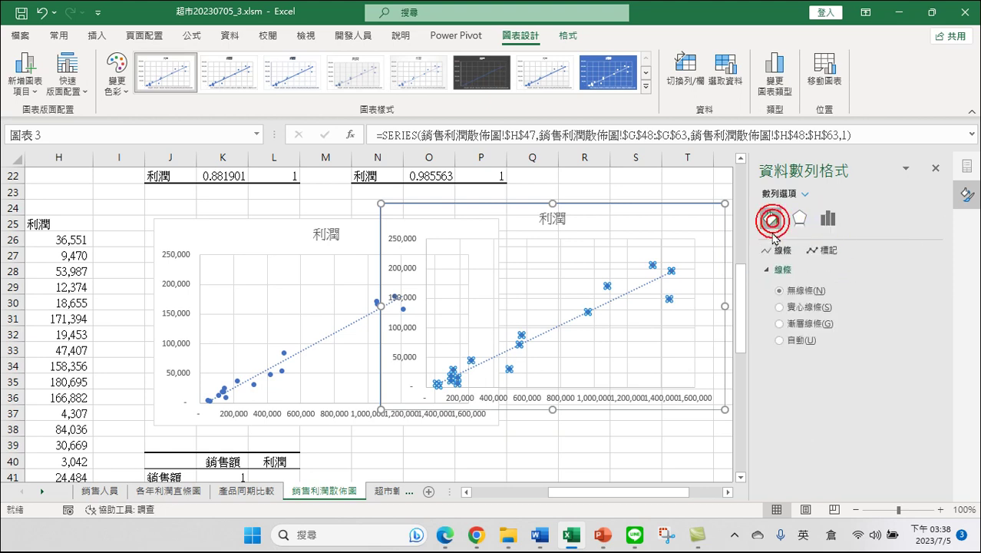
pyautogui.click(801, 308)
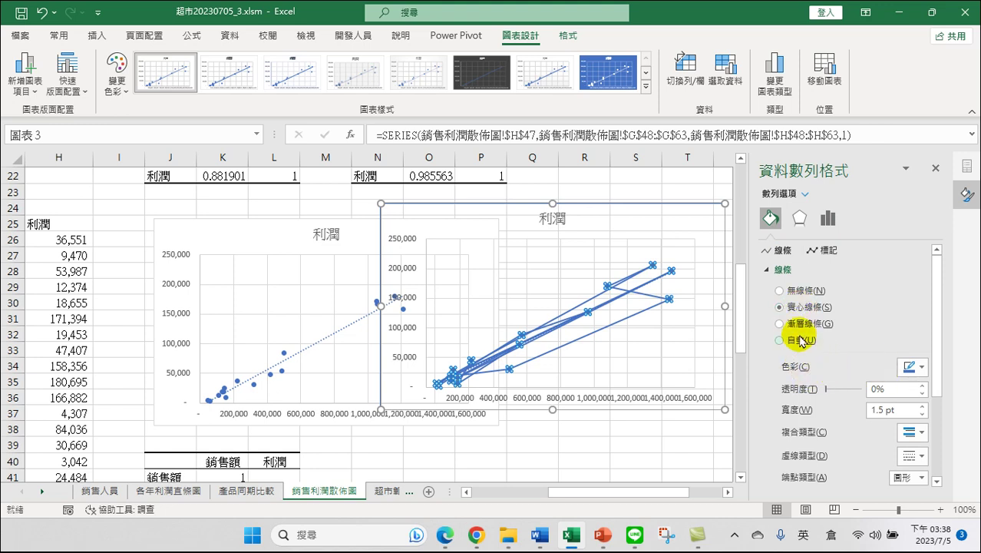
pyautogui.click(781, 291)
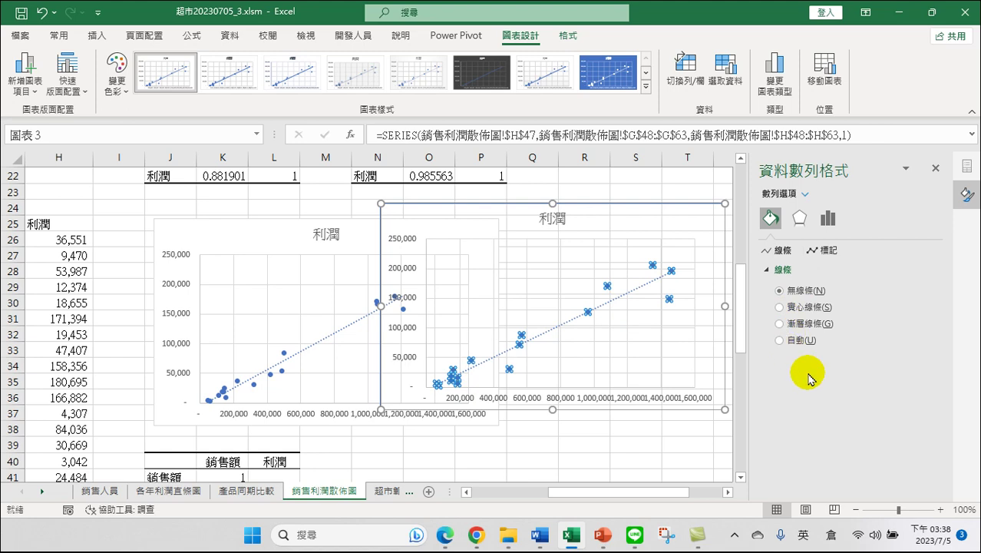
pyautogui.click(782, 341)
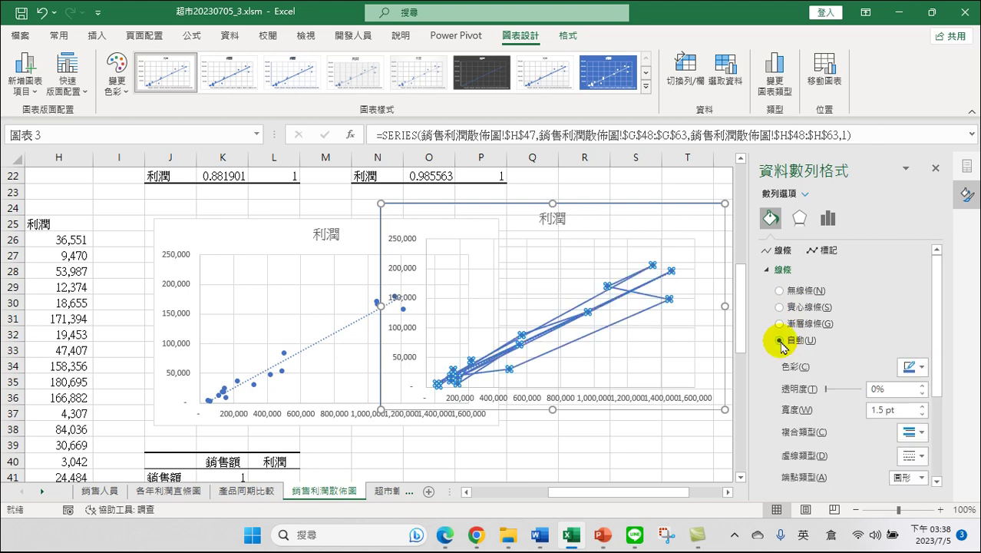
pyautogui.click(779, 290)
# - Give the 2020 series' data markers a solid red fill
pyautogui.click(819, 251)
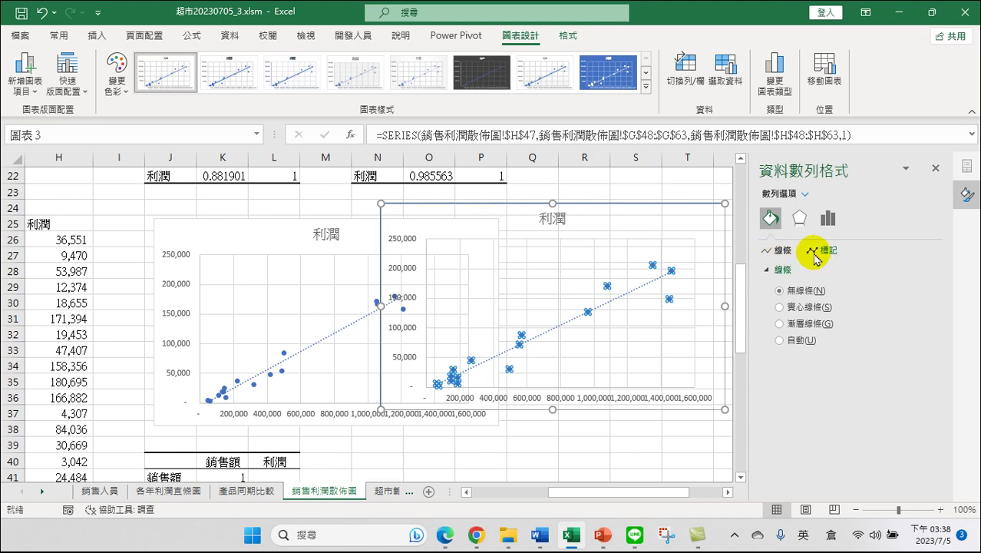
pyautogui.click(820, 251)
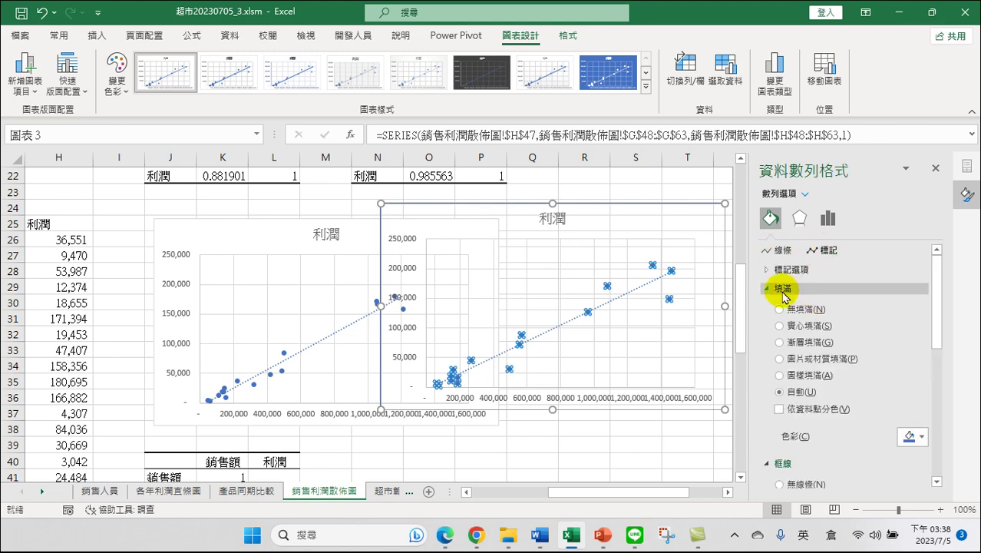
pyautogui.click(925, 437)
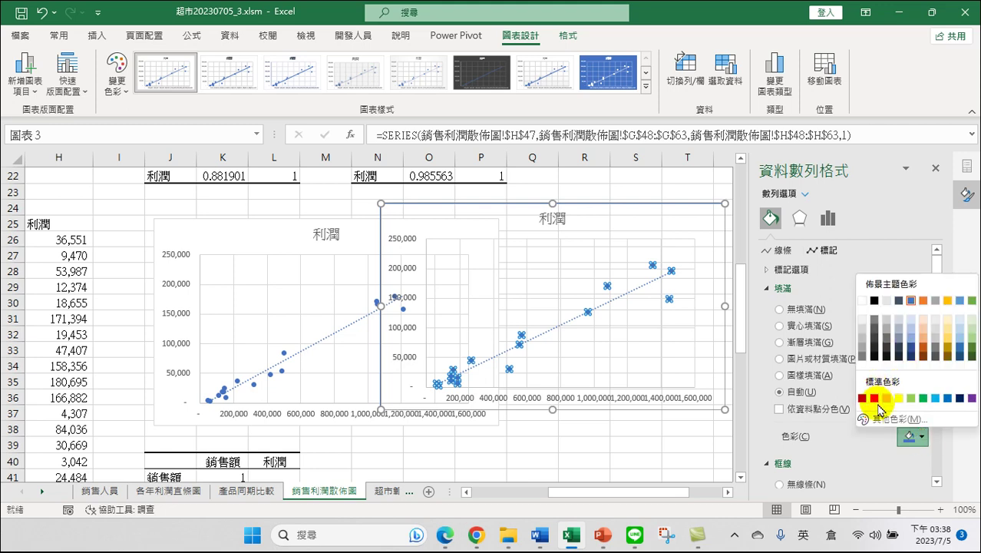
pyautogui.click(875, 399)
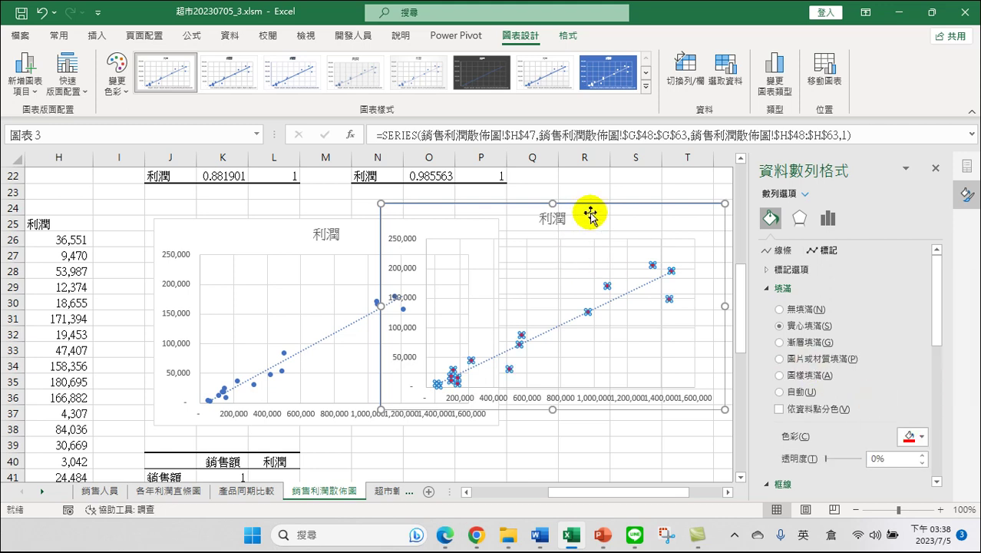
# - Drag the red-marker 2020 chart exactly over the 2019 chart and close the Format pane
pyautogui.moveTo(589, 215); pyautogui.dragTo(371, 224)
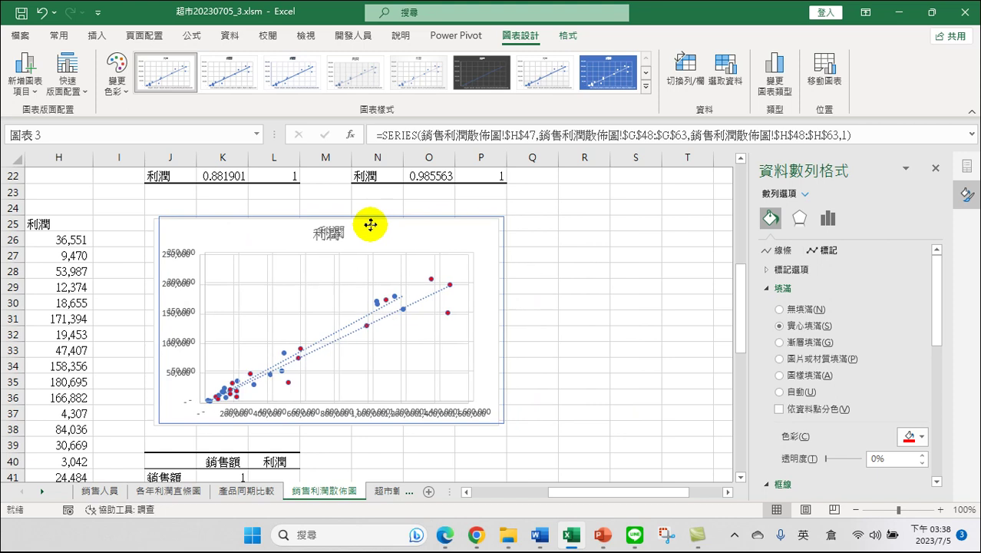
pyautogui.click(601, 292)
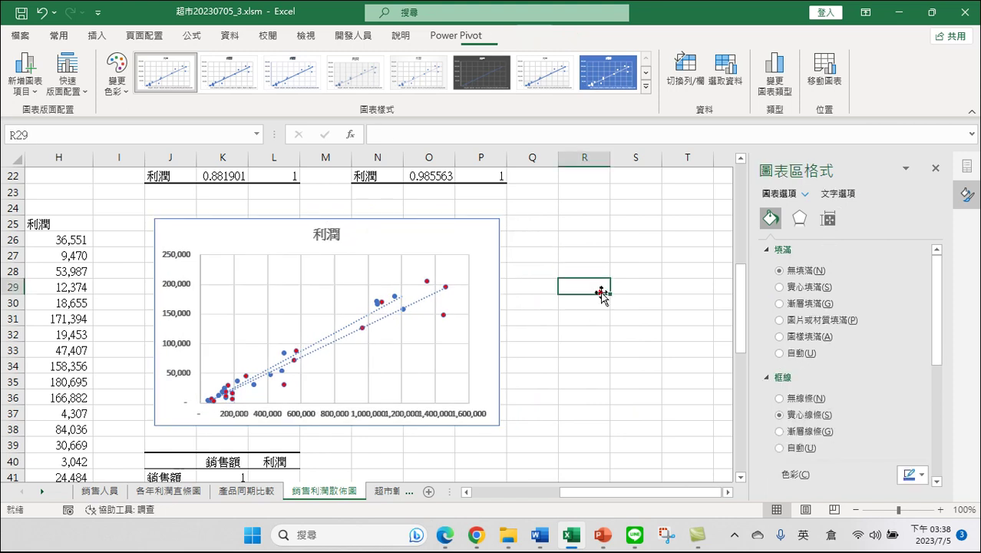
pyautogui.click(936, 169)
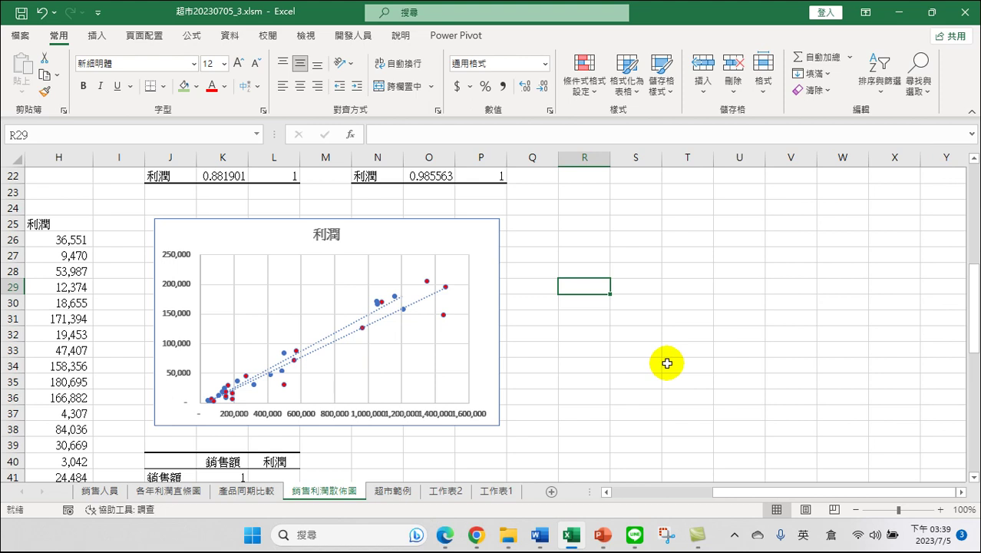
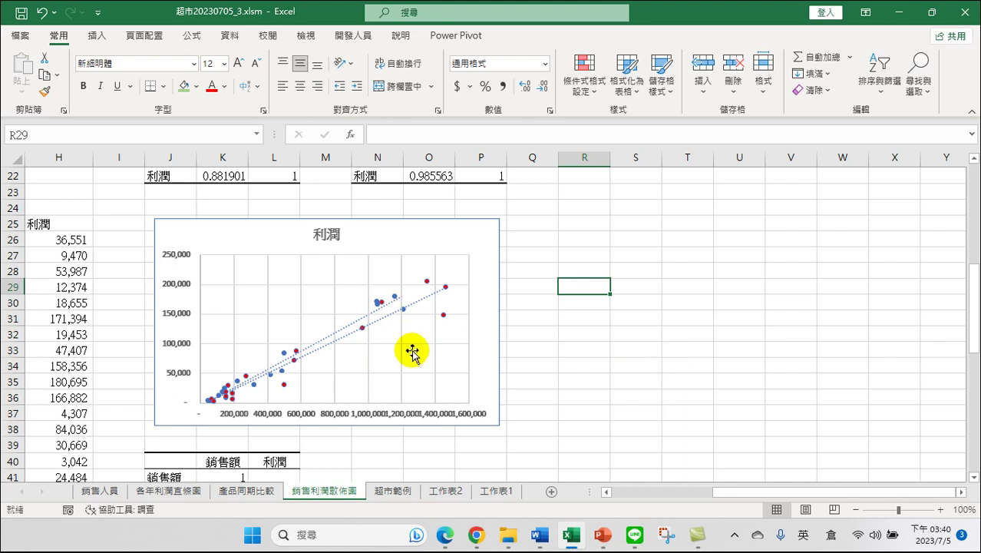
# - Sort the 2019y table by 銷售額 from largest to smallest
pyautogui.moveTo(748, 495); pyautogui.dragTo(657, 499)
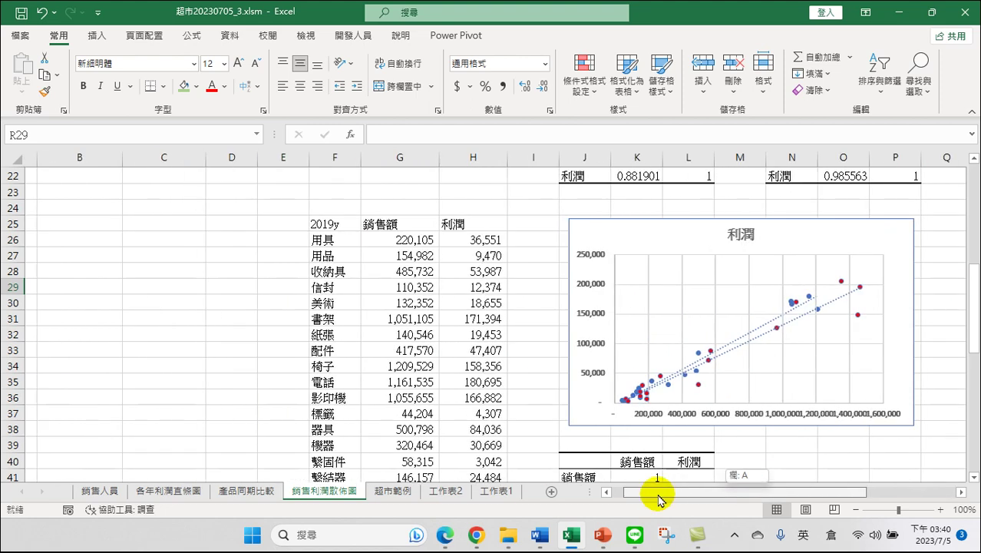
pyautogui.scroll(2, 453, 323)
pyautogui.scroll(5, 460, 326)
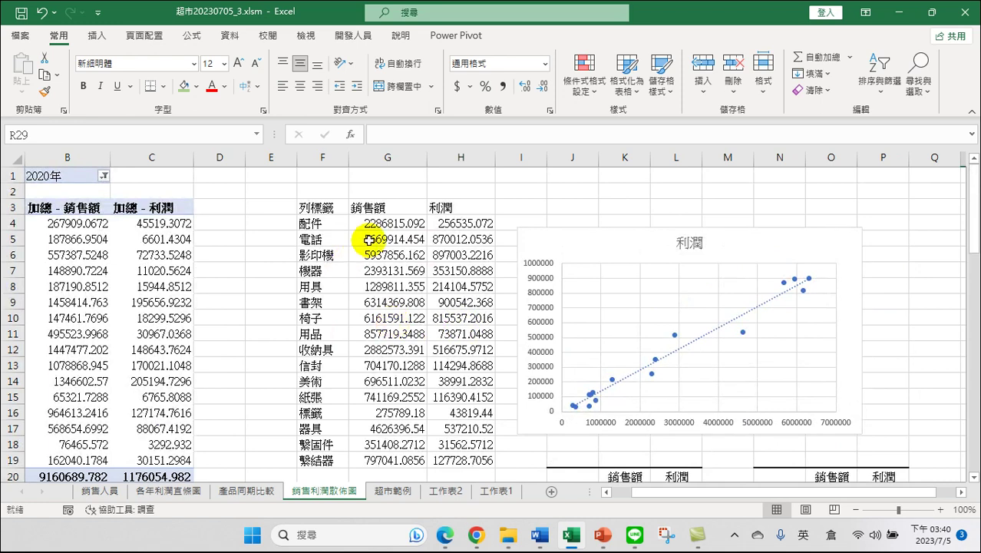
pyautogui.scroll(-4, 391, 318)
pyautogui.scroll(-5, 391, 330)
pyautogui.scroll(-3, 398, 355)
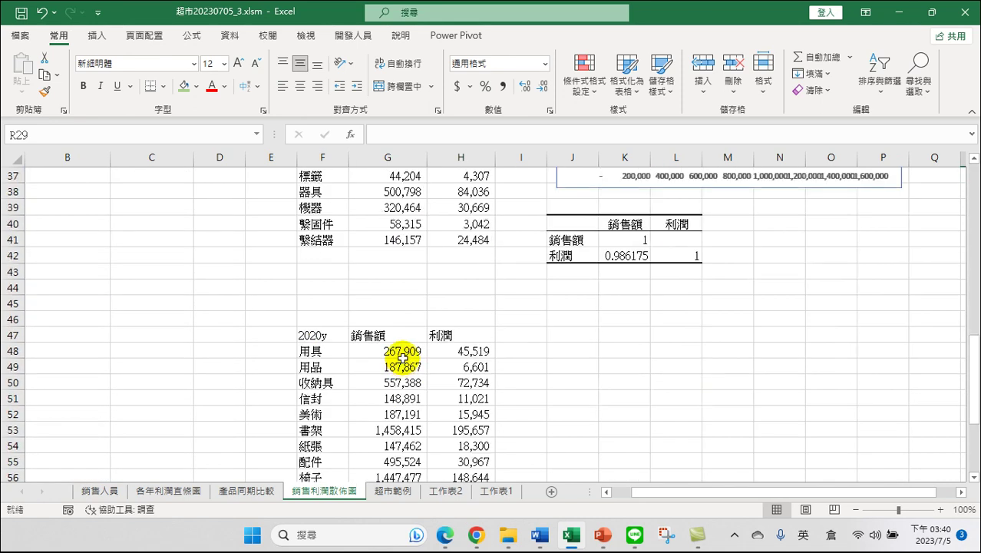
pyautogui.scroll(3, 402, 361)
pyautogui.scroll(1, 402, 359)
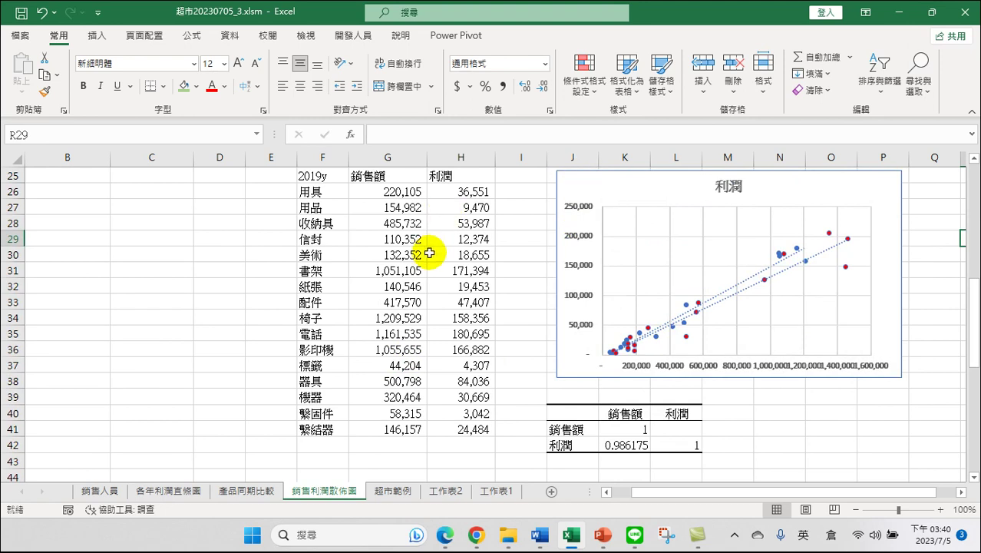
pyautogui.scroll(1, 418, 254)
pyautogui.click(388, 241)
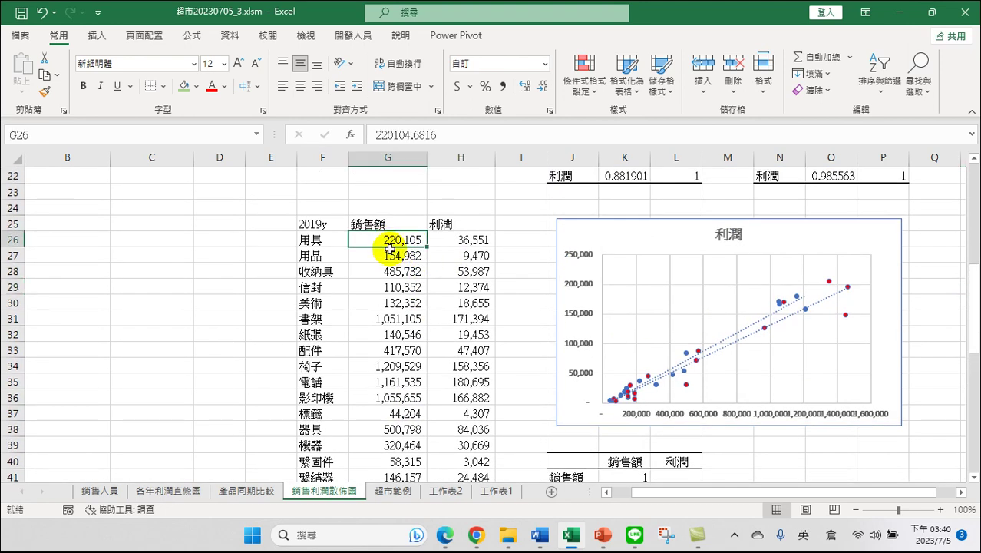
pyautogui.click(875, 70)
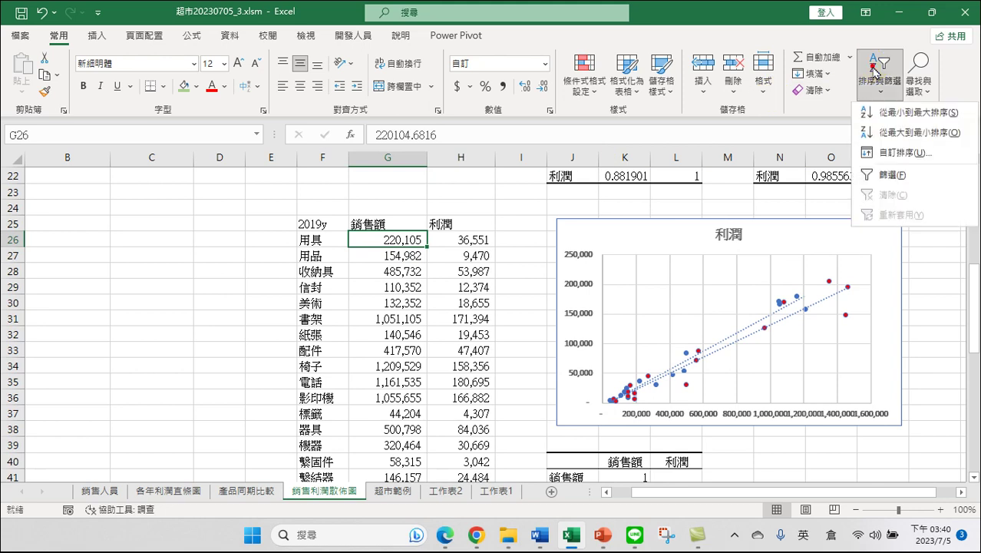
pyautogui.click(906, 132)
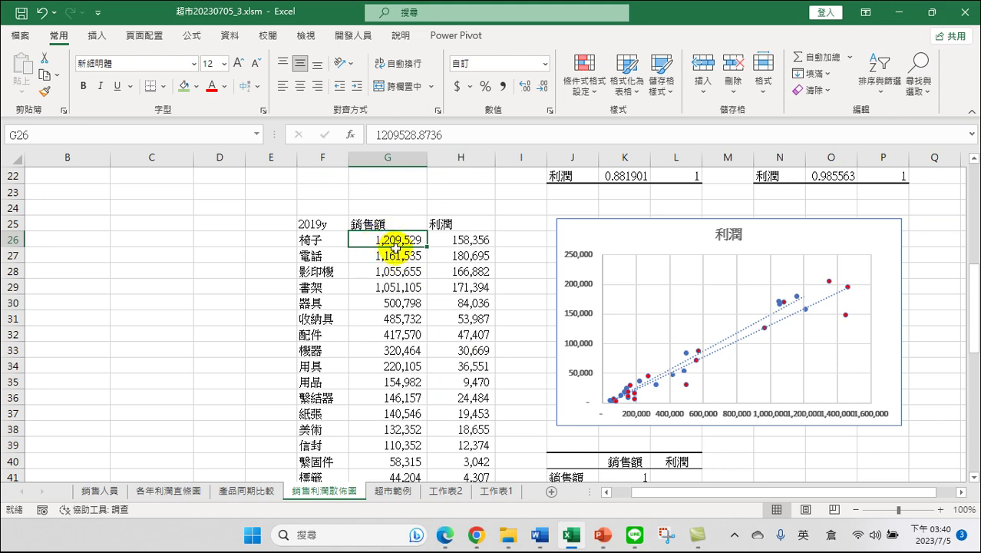
# - Highlight the top four products and sales, then paste a duplicate of the 利潤 scatter chart
pyautogui.moveTo(393, 241); pyautogui.dragTo(398, 282)
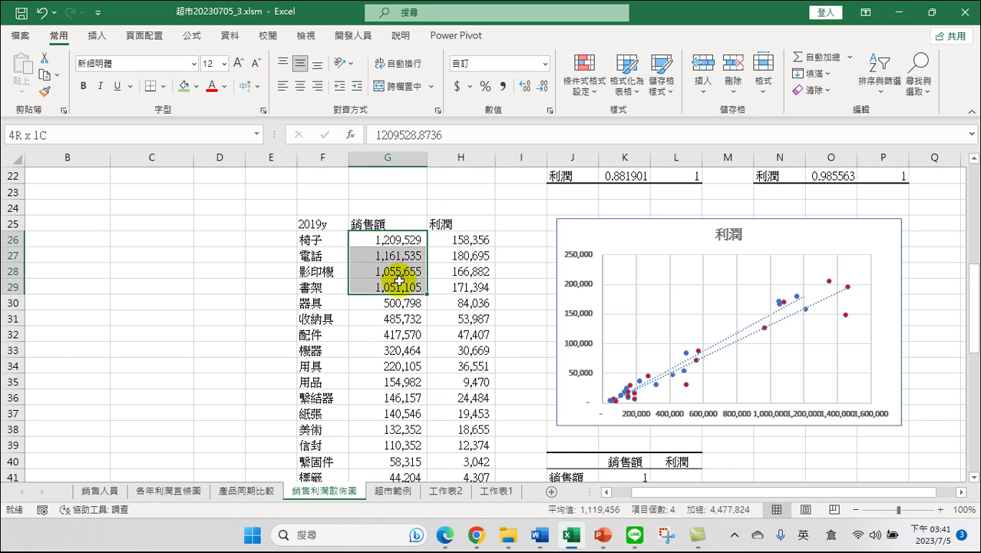
pyautogui.moveTo(315, 239); pyautogui.dragTo(316, 286)
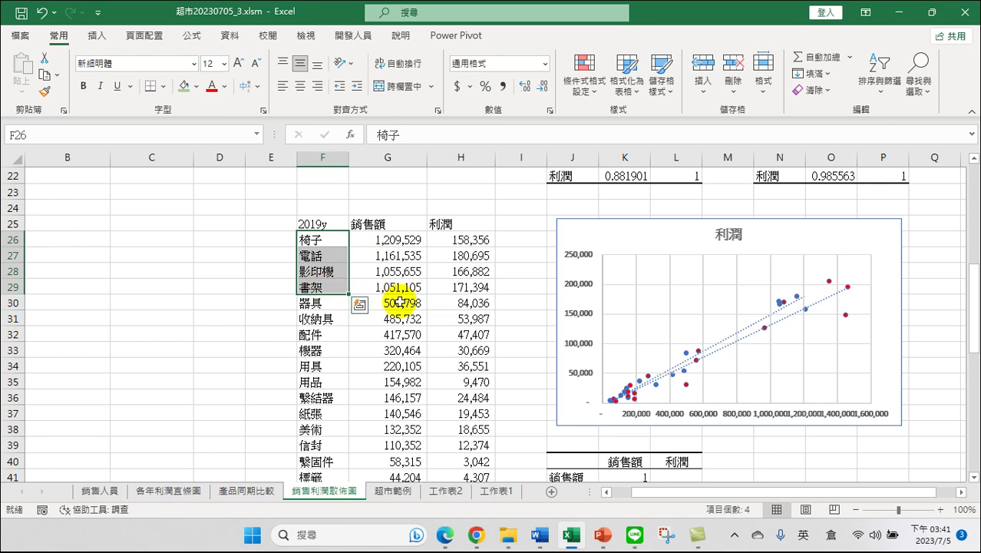
pyautogui.click(634, 233)
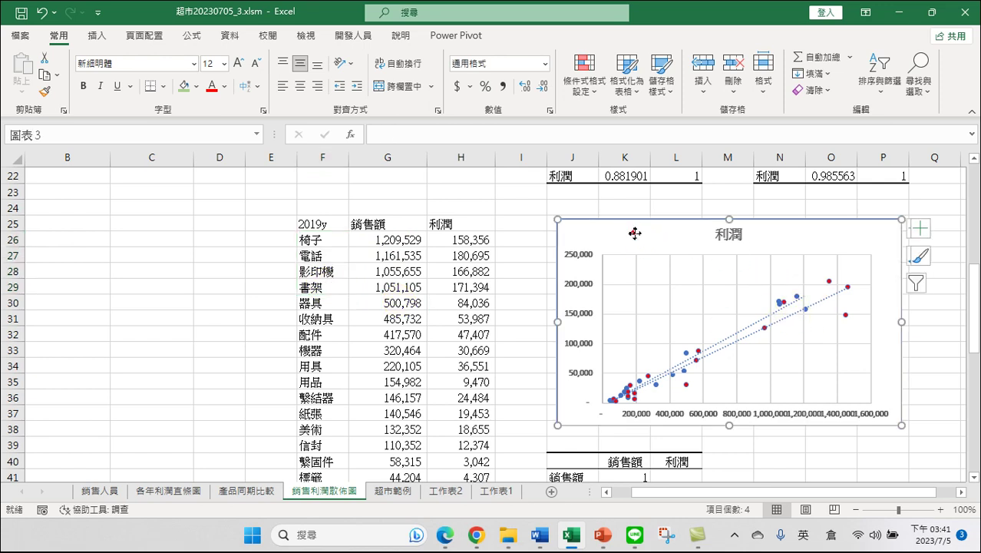
pyautogui.hotkey('ctrl', 'c')
pyautogui.hotkey('ctrl', 'v')
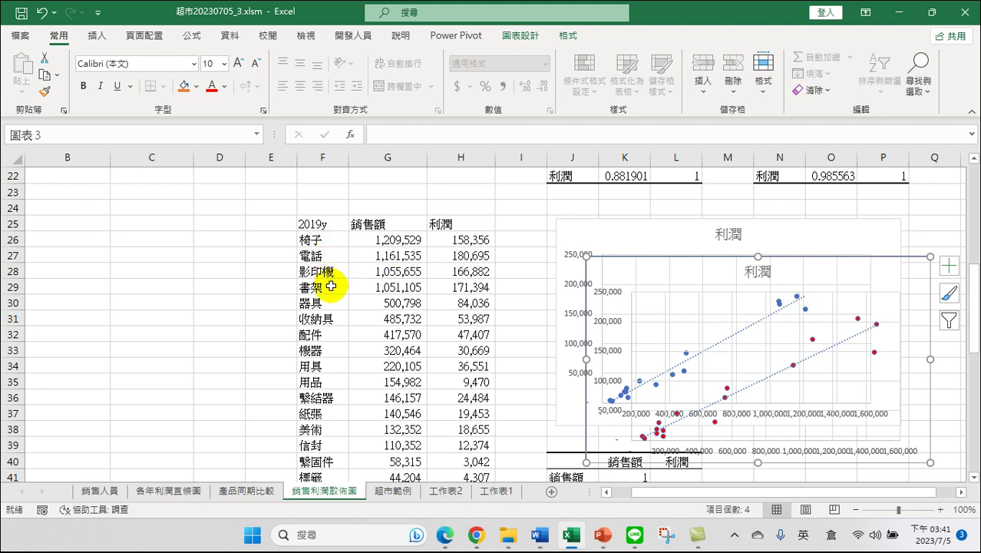
# - Sort the 2020y table by 銷售額 from largest to smallest, putting 書架 first
pyautogui.scroll(-1, 380, 307)
pyautogui.scroll(-3, 379, 338)
pyautogui.scroll(-2, 379, 352)
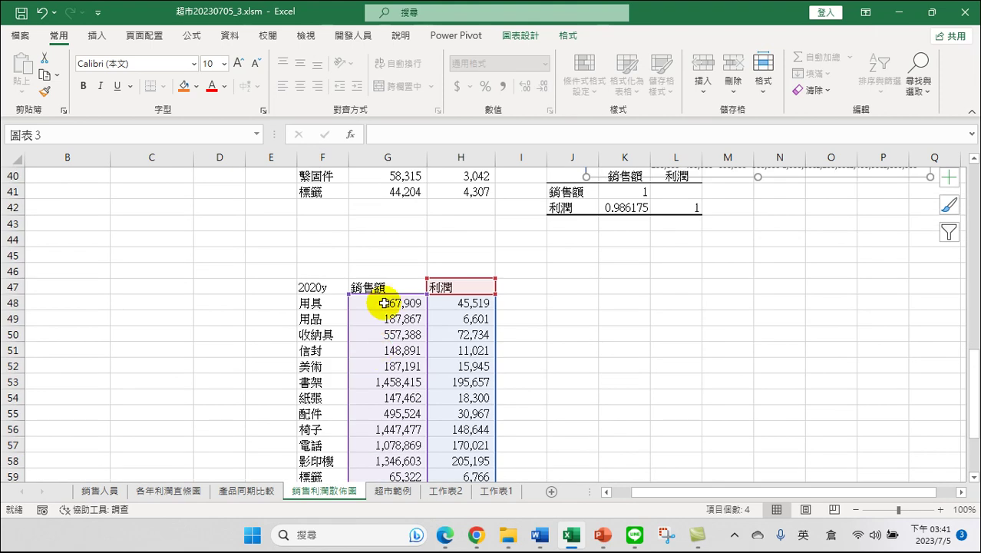
pyautogui.click(383, 301)
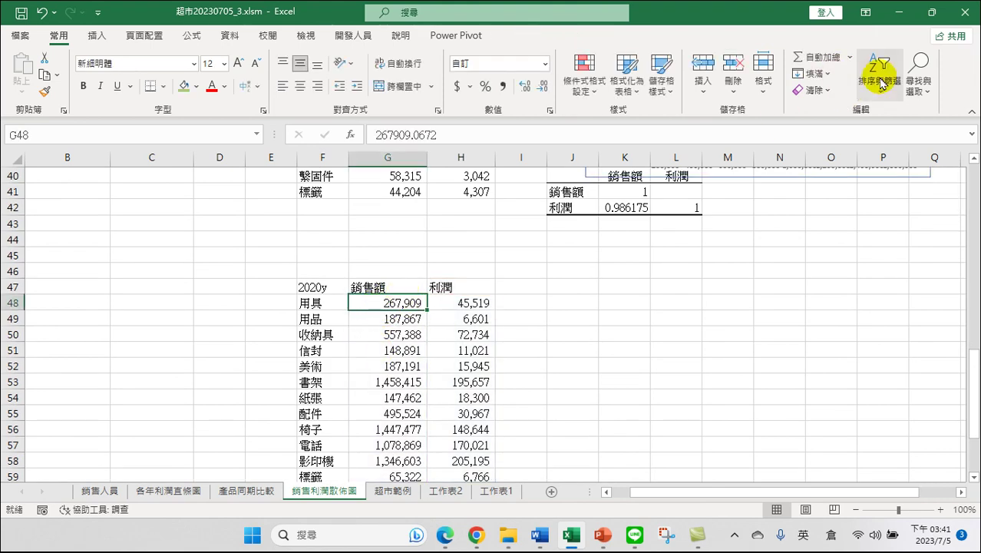
pyautogui.click(877, 68)
pyautogui.click(902, 135)
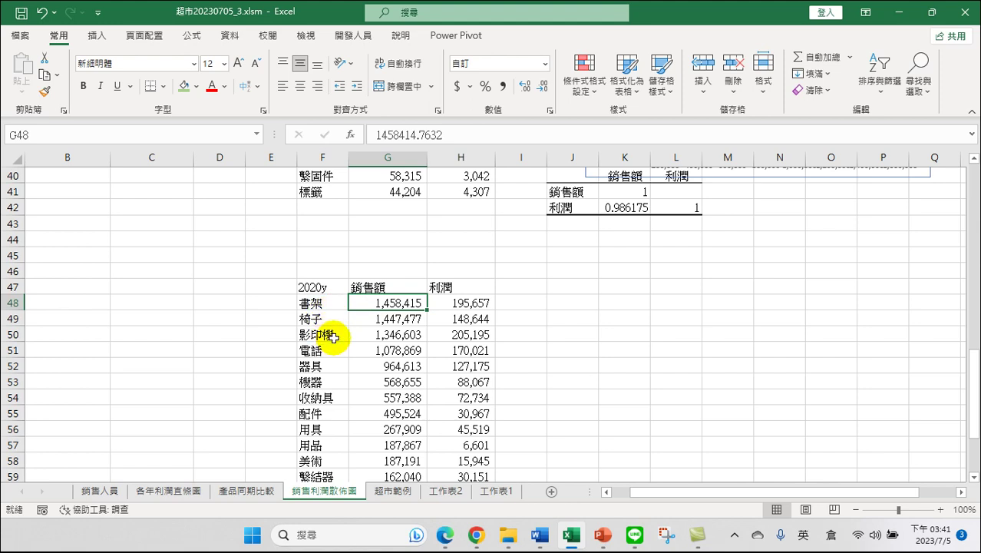
# - Highlight the 器具 row of the 2019y table and select the copied scatter chart
pyautogui.scroll(3, 388, 338)
pyautogui.scroll(3, 399, 330)
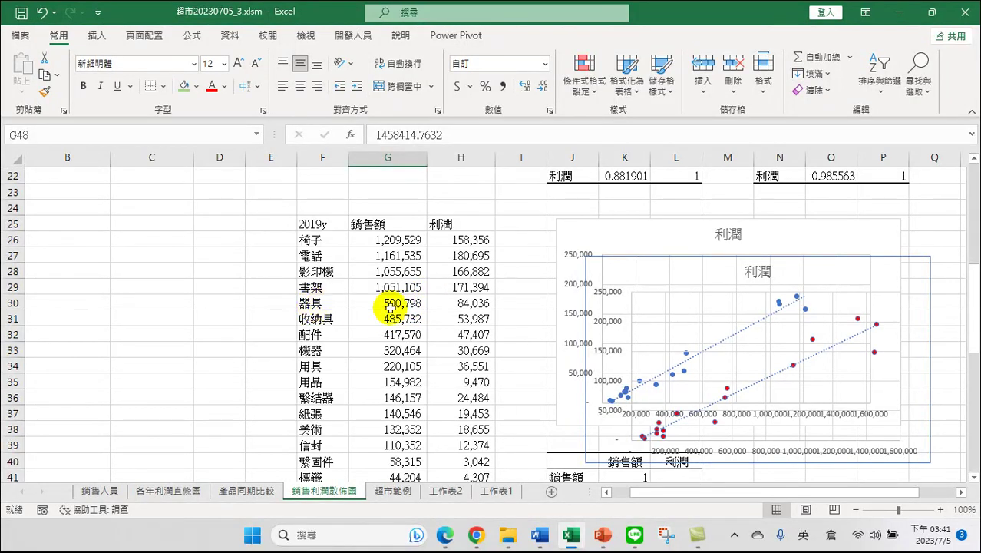
pyautogui.moveTo(310, 303); pyautogui.dragTo(446, 303)
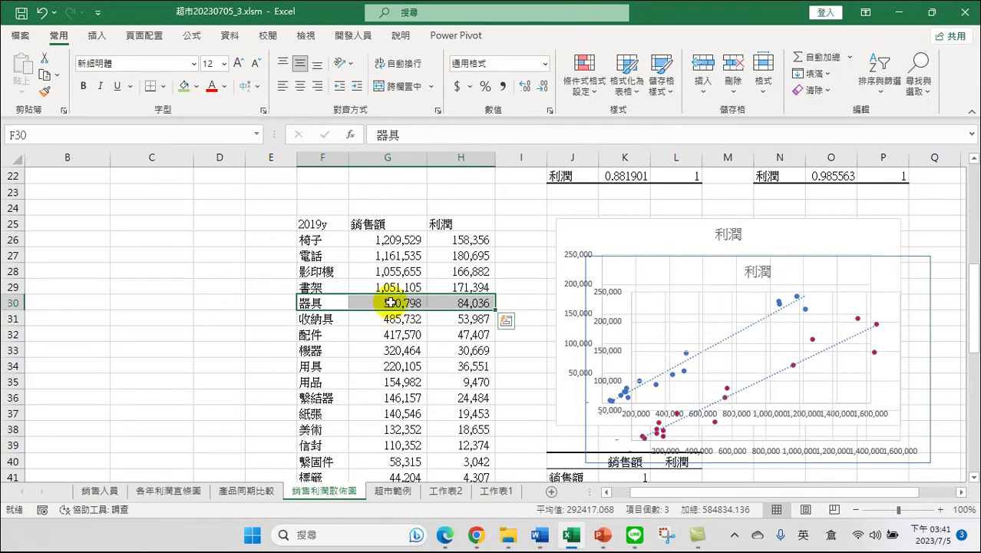
pyautogui.scroll(-2, 403, 349)
pyautogui.scroll(-4, 407, 367)
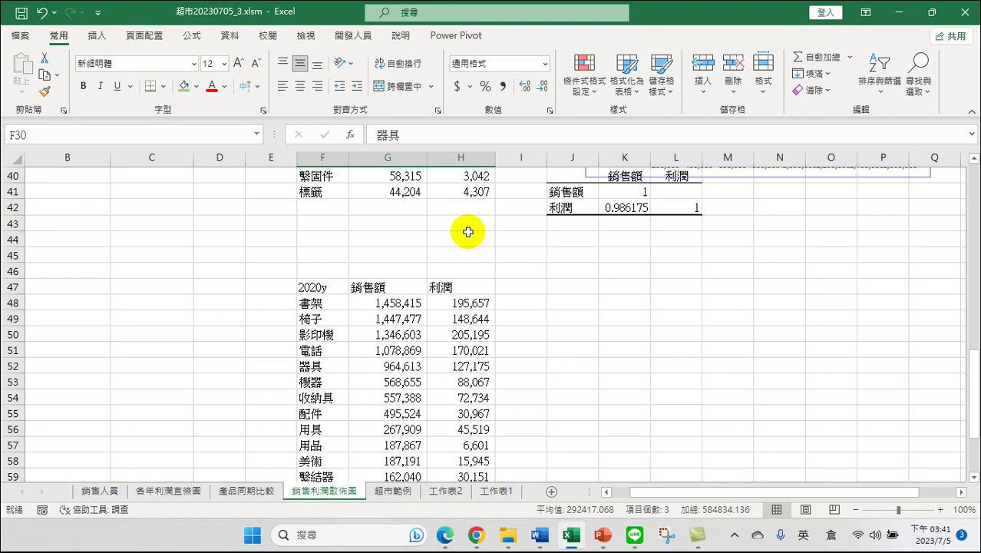
pyautogui.scroll(3, 702, 252)
pyautogui.scroll(2, 704, 253)
pyautogui.scroll(4, 696, 259)
pyautogui.scroll(-2, 696, 258)
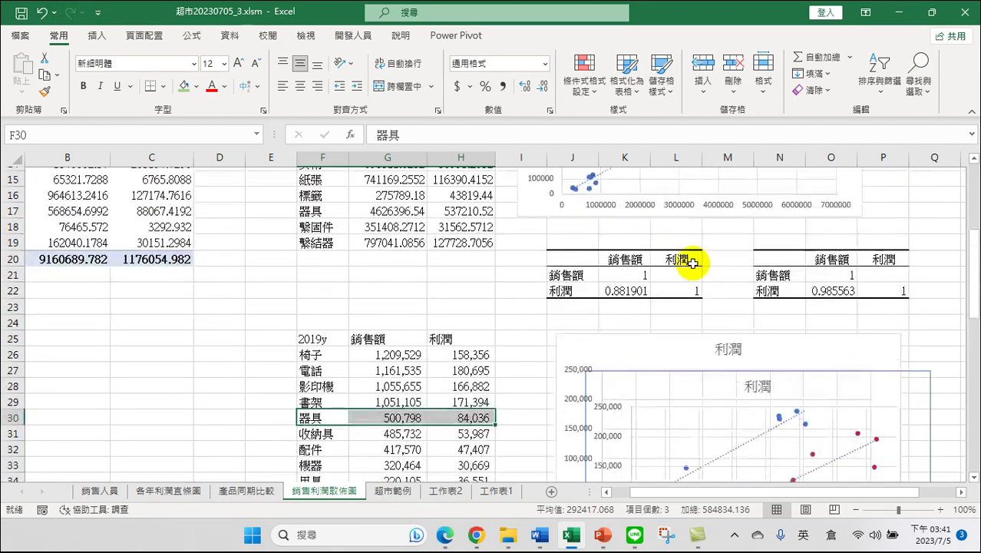
pyautogui.click(633, 311)
# - Align the copied scatter chart over the original 利潤 chart, then deselect it
pyautogui.moveTo(624, 297); pyautogui.dragTo(604, 276)
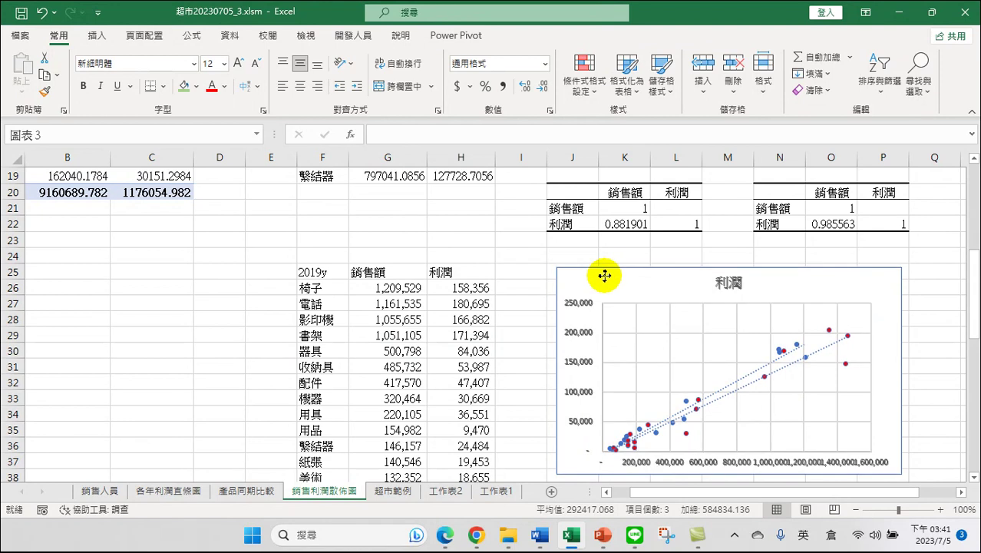
pyautogui.click(604, 276)
pyautogui.scroll(-1, 807, 384)
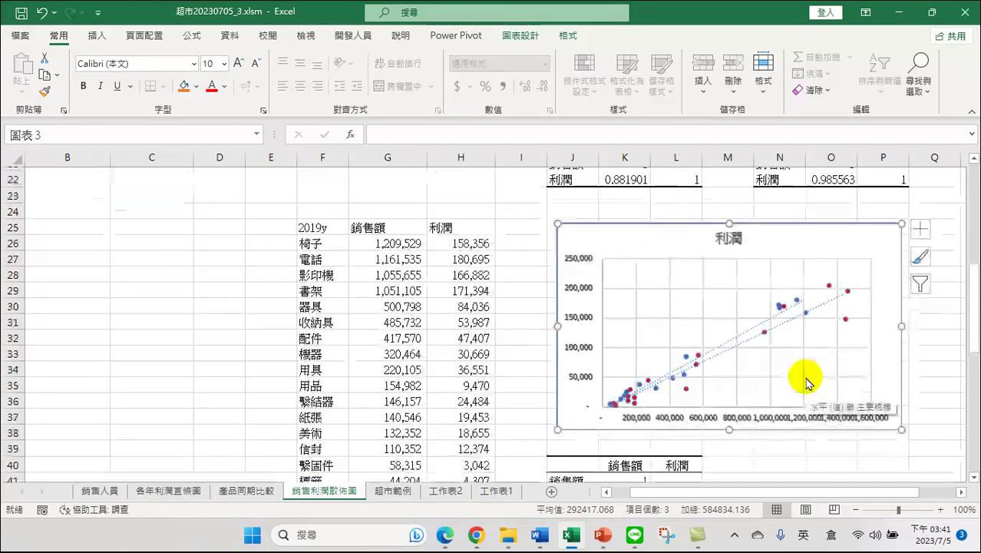
pyautogui.click(930, 367)
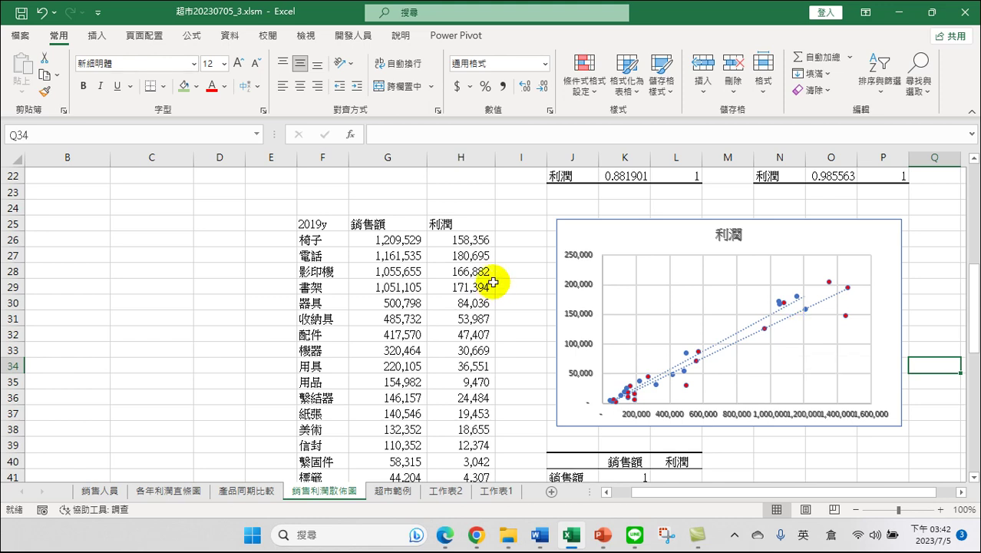
pyautogui.scroll(4, 521, 265)
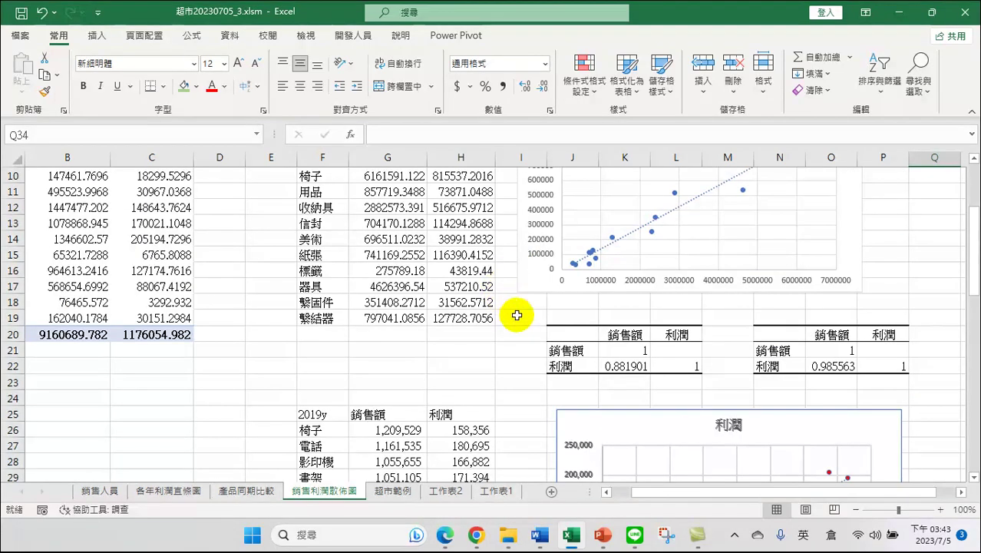
pyautogui.scroll(-1, 482, 323)
pyautogui.scroll(-3, 482, 325)
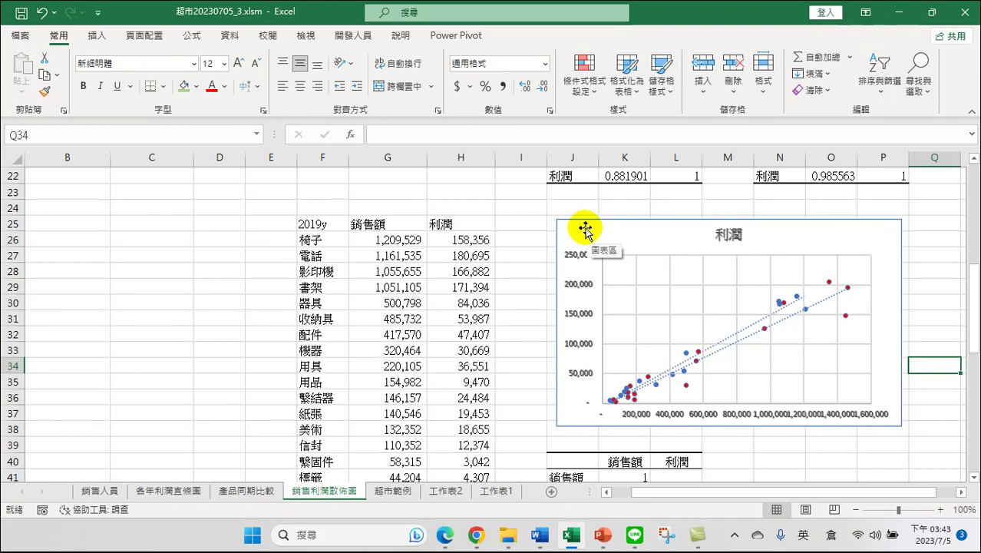
pyautogui.moveTo(596, 239); pyautogui.dragTo(640, 411)
pyautogui.scroll(-4, 640, 411)
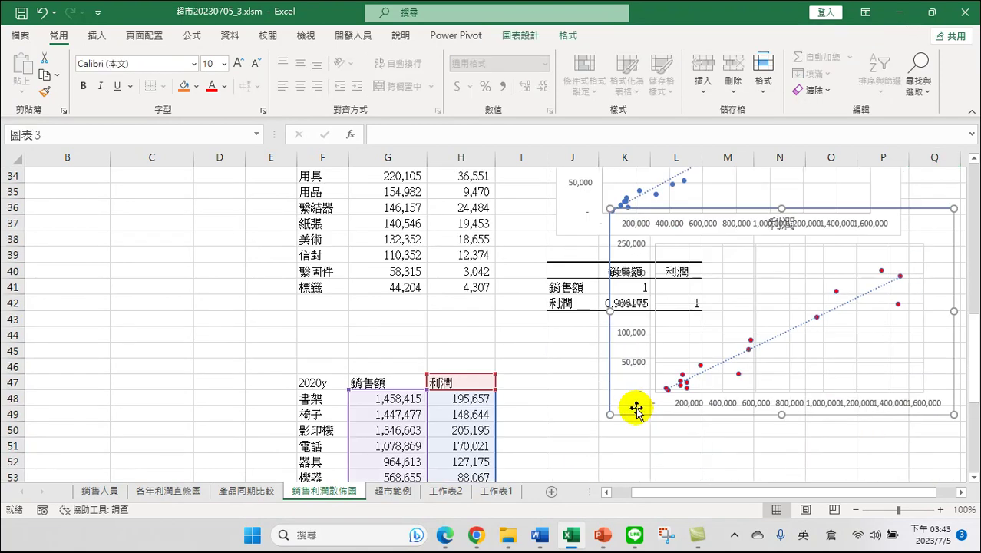
pyautogui.moveTo(627, 223)
pyautogui.mouseDown()
pyautogui.moveTo(559, 390)
pyautogui.moveTo(568, 389)
pyautogui.mouseUp()
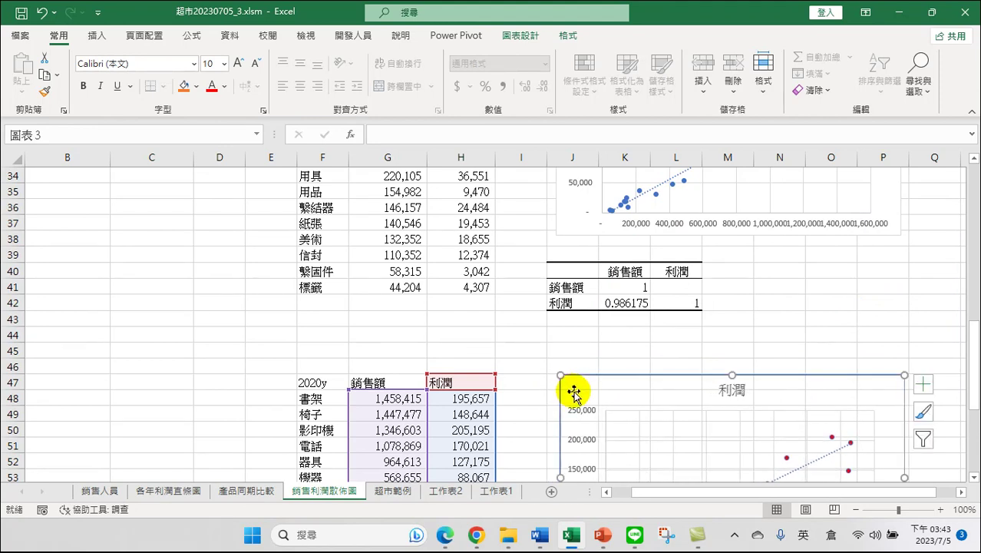
pyautogui.scroll(-3, 653, 389)
pyautogui.scroll(-1, 652, 387)
pyautogui.scroll(-3, 650, 386)
pyautogui.scroll(6, 651, 386)
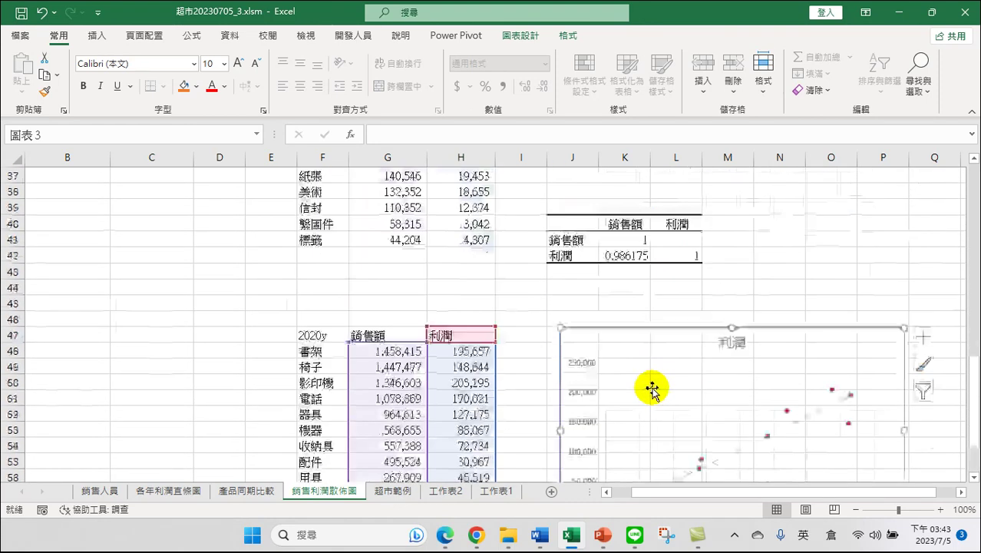
pyautogui.scroll(4, 654, 385)
pyautogui.scroll(3, 654, 385)
pyautogui.scroll(4, 652, 373)
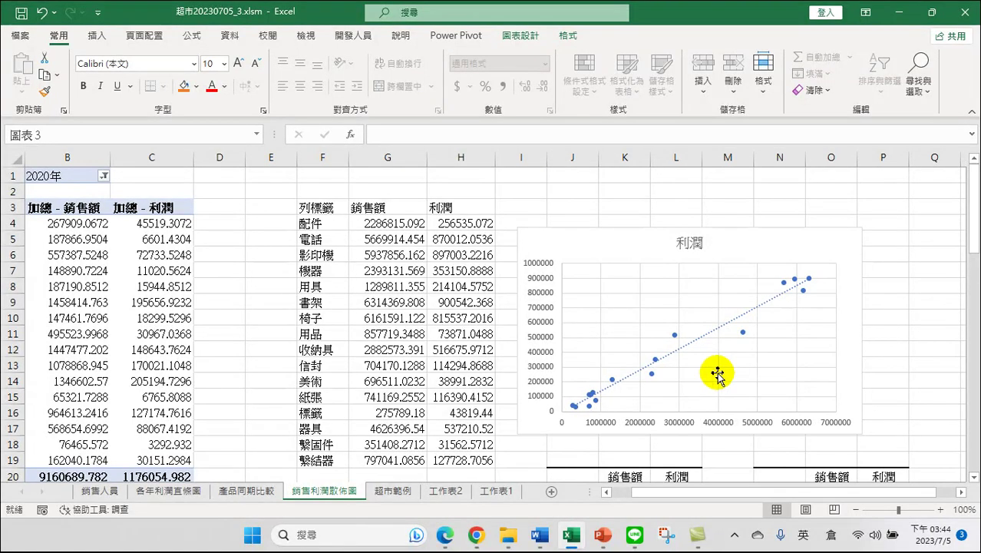
# - Review the charts, then begin entering 'y = a x' in cell L2
pyautogui.click(603, 242)
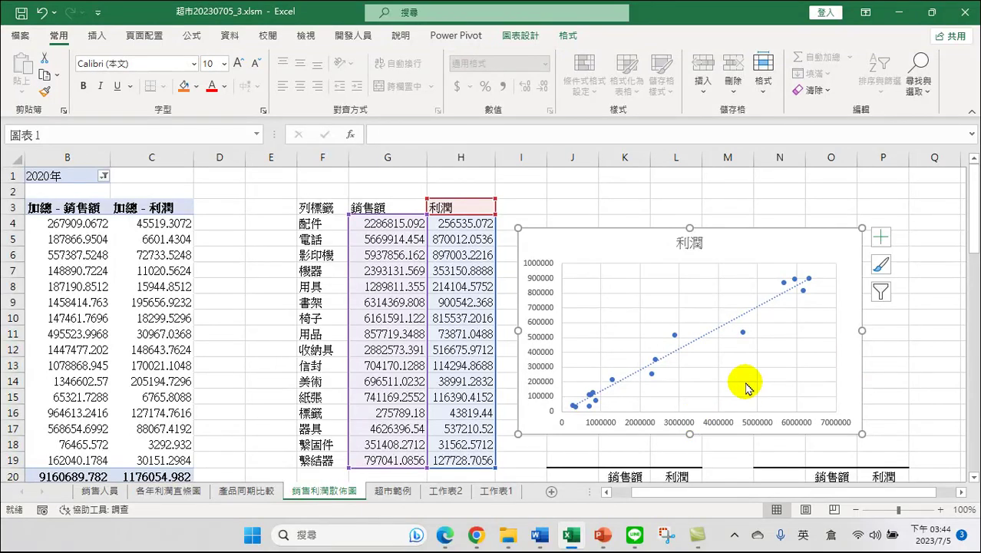
pyautogui.scroll(-4, 806, 385)
pyautogui.scroll(-2, 657, 431)
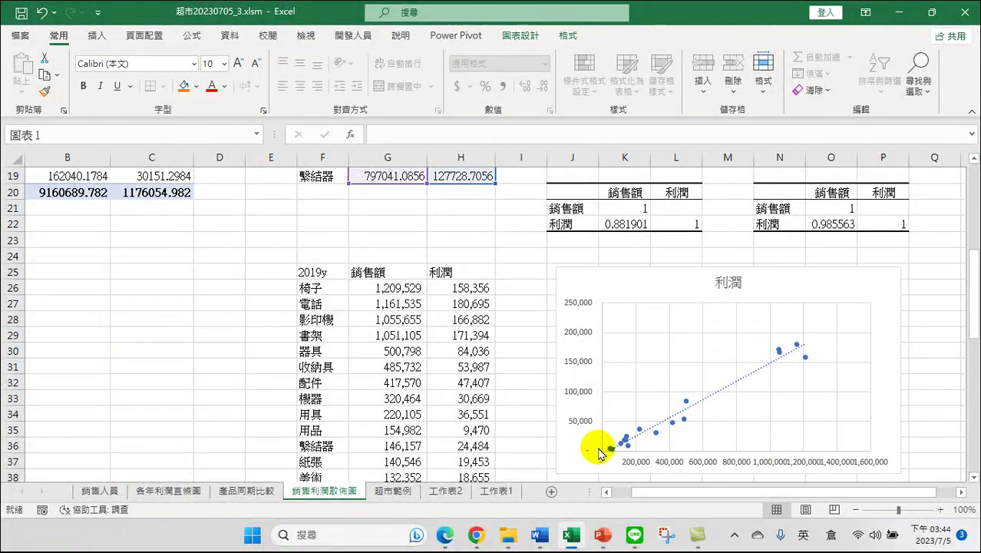
pyautogui.scroll(-1, 818, 351)
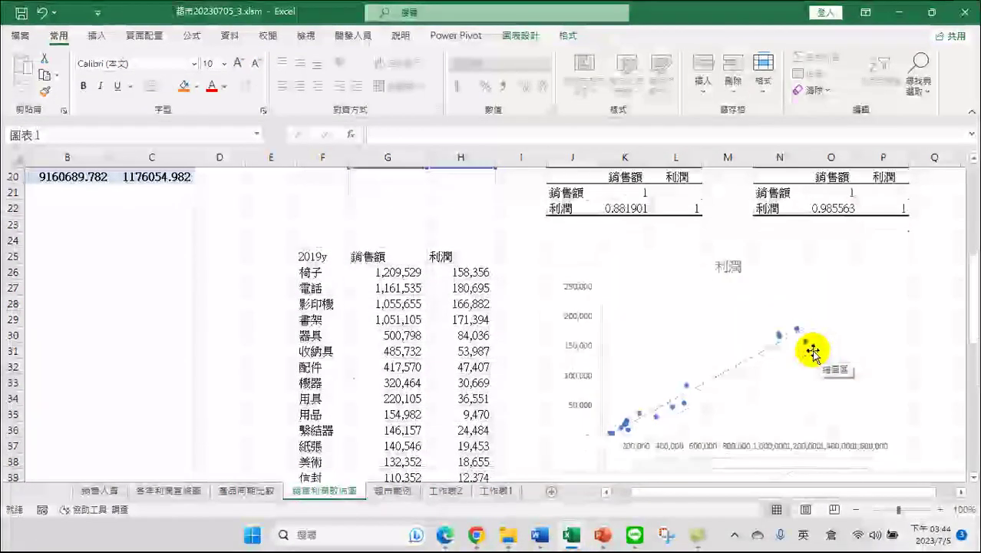
pyautogui.scroll(-5, 798, 353)
pyautogui.scroll(-2, 813, 322)
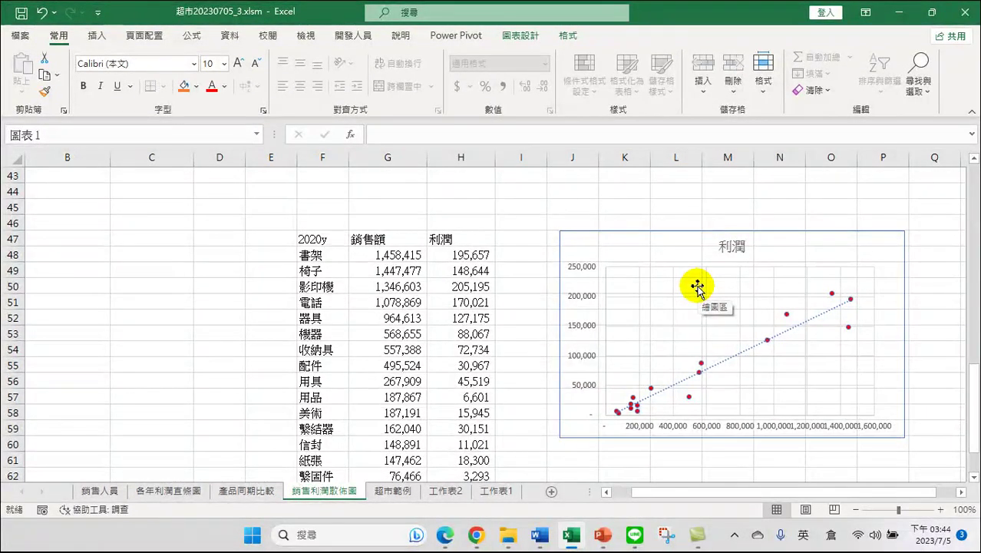
pyautogui.scroll(4, 698, 284)
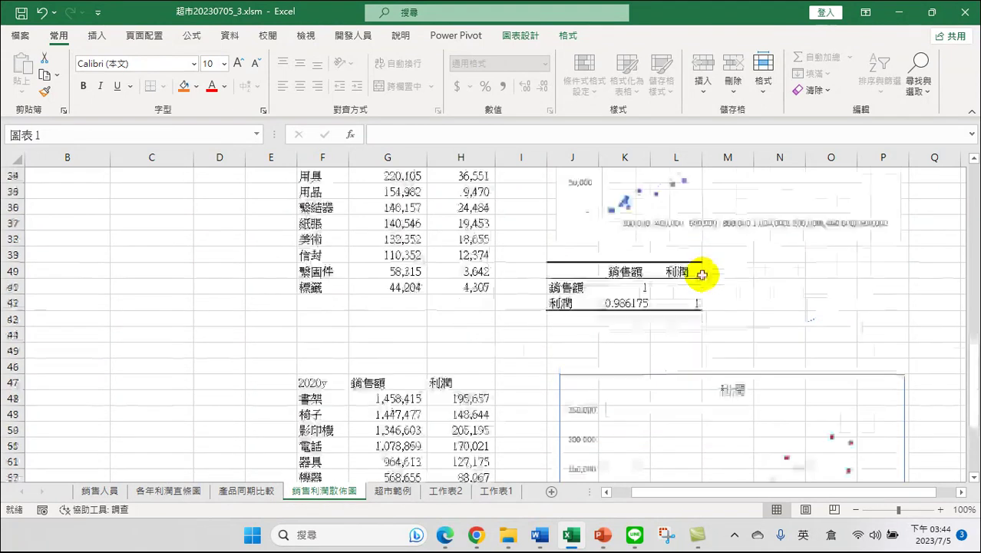
pyautogui.scroll(7, 687, 281)
pyautogui.scroll(3, 675, 282)
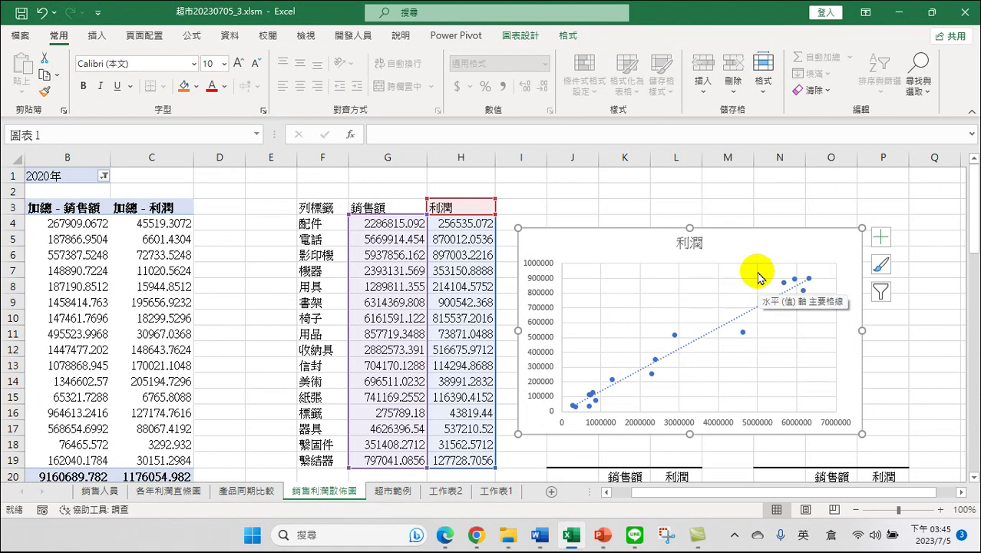
pyautogui.click(660, 188)
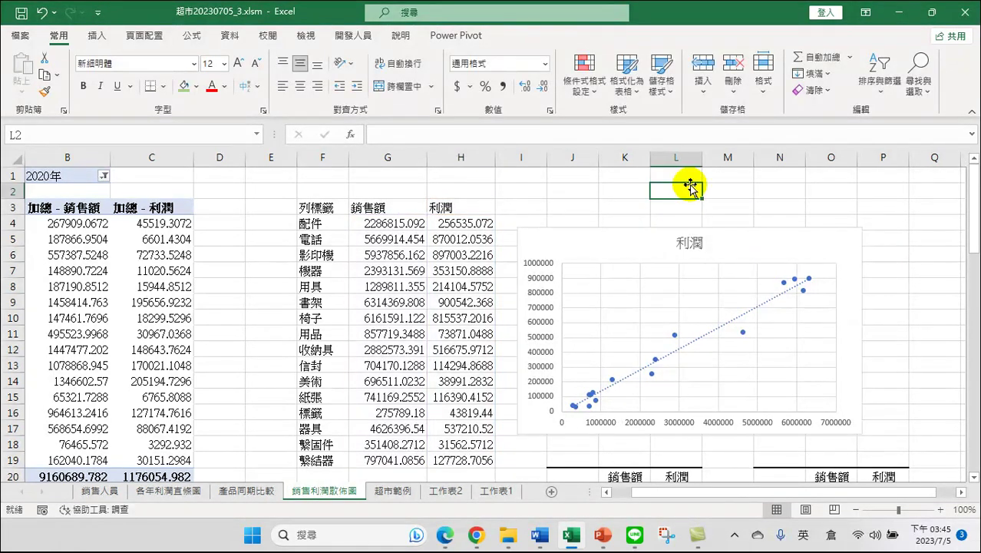
pyautogui.write('y')
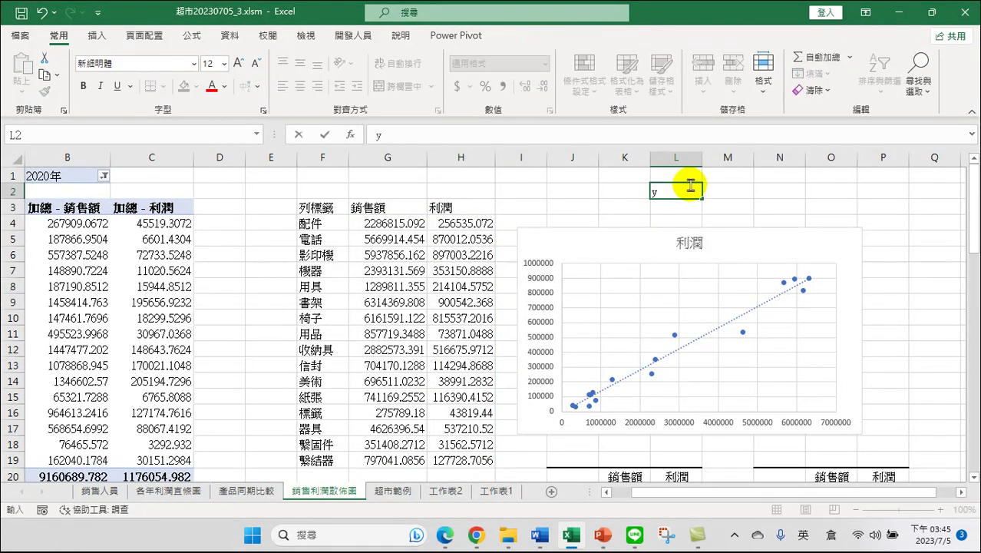
pyautogui.write(' = a ')
pyautogui.write('x')
# - Complete L2's label as 'y = a * x + b', correcting the stray 月 character
pyautogui.press('BackSpace')
pyautogui.press('BackSpace')
pyautogui.write('* ')
pyautogui.write('x')
pyautogui.press('shift')
pyautogui.write('b')
pyautogui.press('BackSpace')
pyautogui.press('shift')
pyautogui.write(' + b')
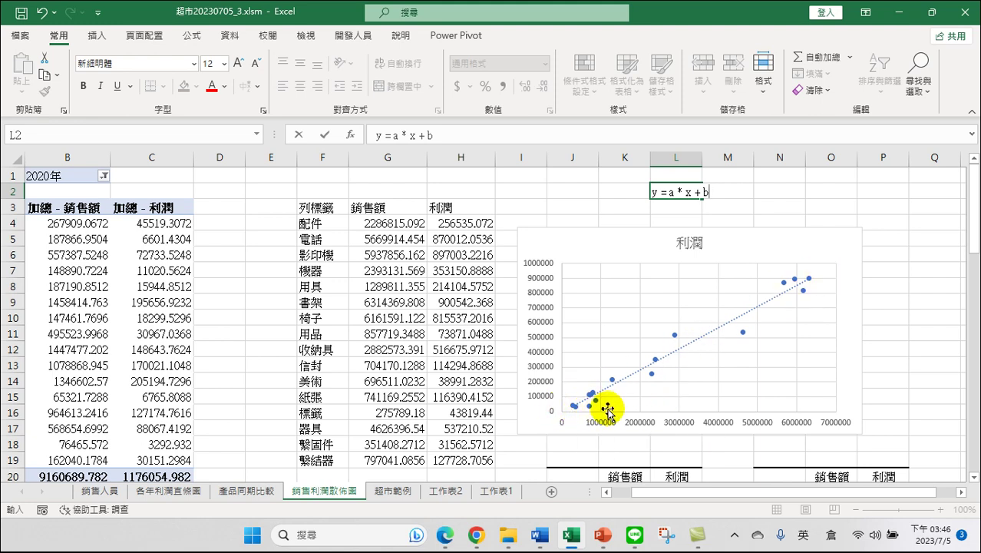
pyautogui.click(756, 205)
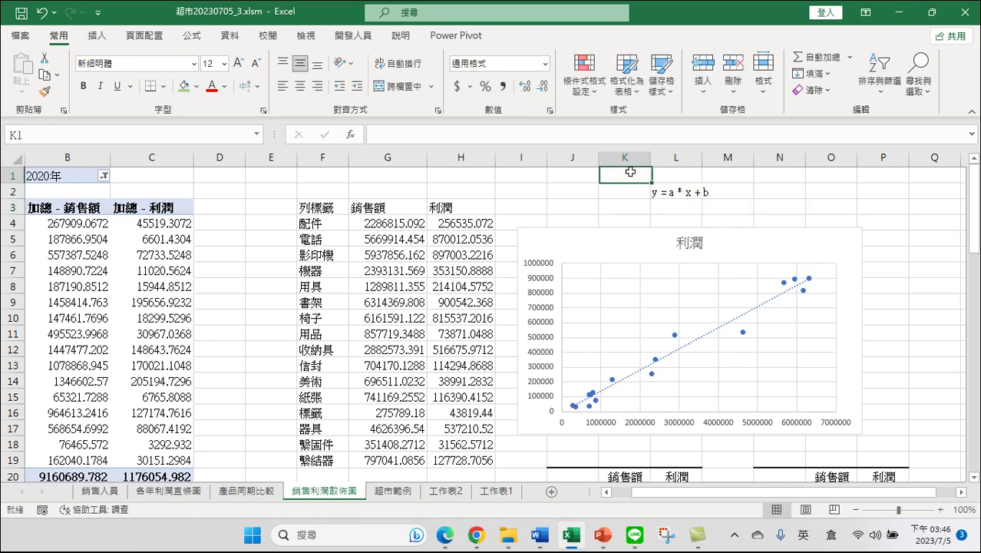
pyautogui.moveTo(629, 173); pyautogui.dragTo(779, 221)
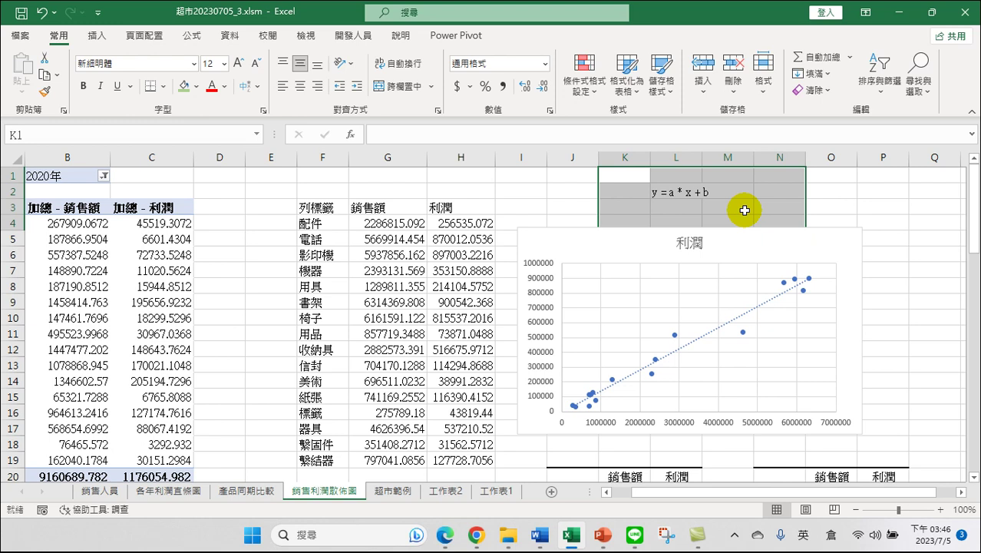
pyautogui.click(757, 205)
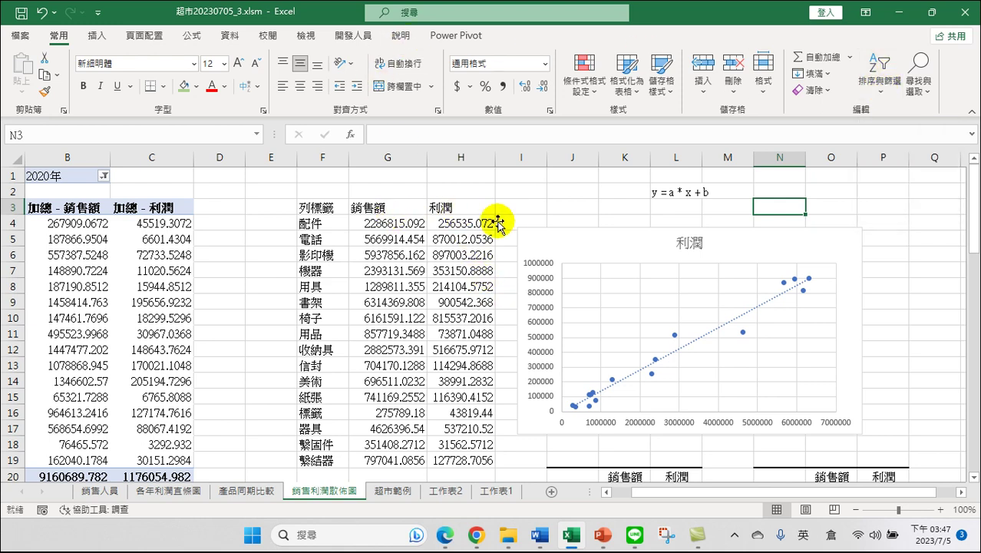
# - Rename the sales header in G3 to 銷售額(x)
pyautogui.moveTo(383, 209); pyautogui.dragTo(397, 456)
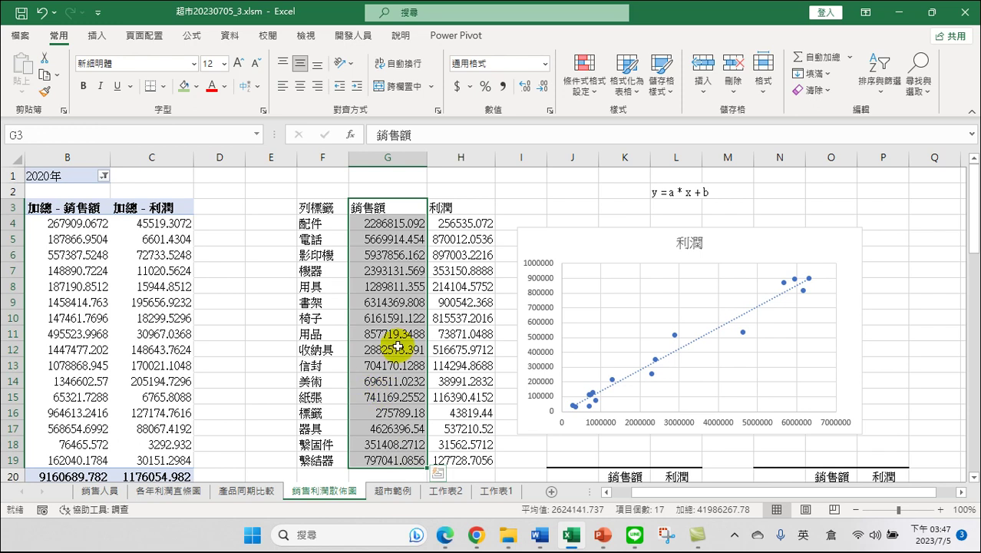
pyautogui.click(401, 206)
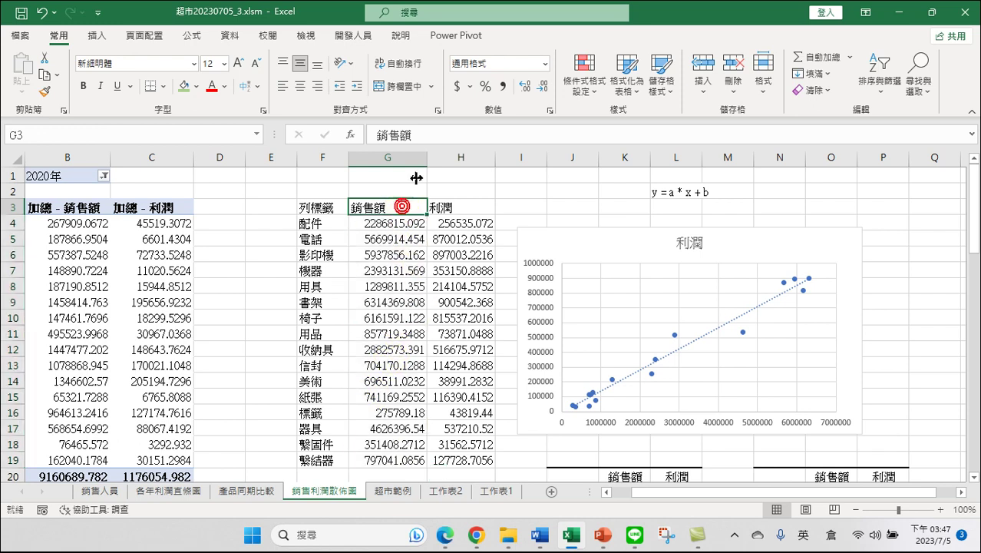
pyautogui.click(427, 132)
pyautogui.write('()')
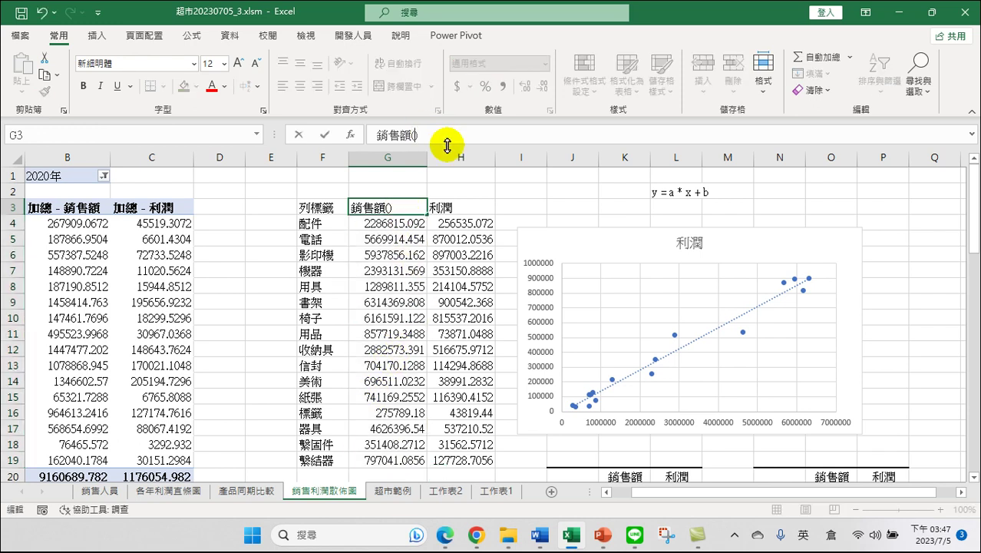
pyautogui.press('Left')
pyautogui.write('x')
pyautogui.press('Return')
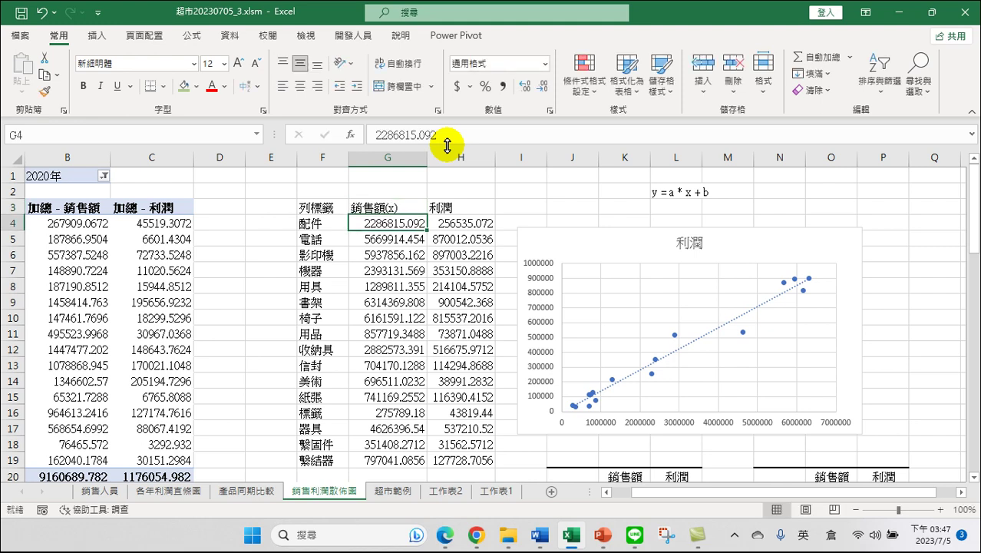
# - Rename the profit header in H3 to 利潤(y)
pyautogui.press('Up')
pyautogui.press('Right')
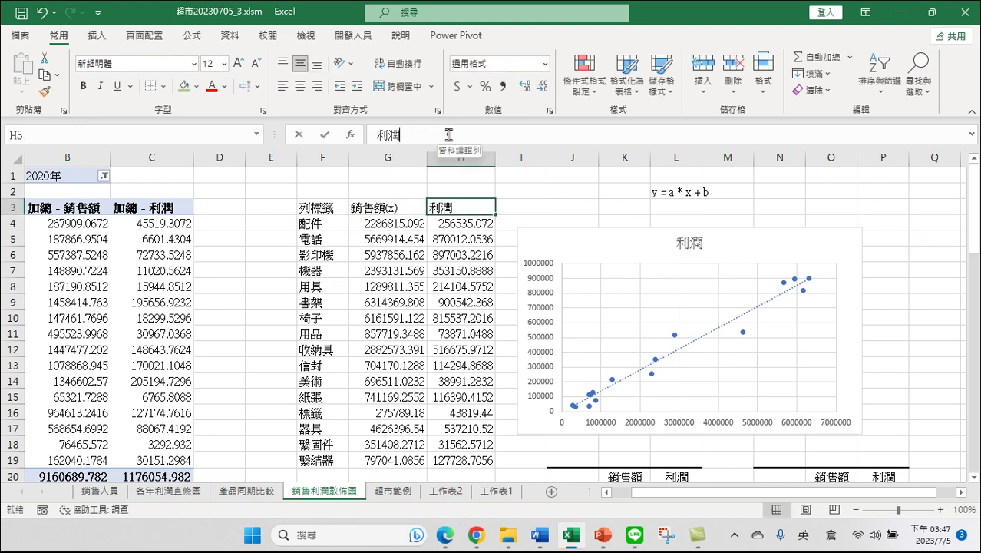
pyautogui.click(444, 138)
pyautogui.write('(y)')
pyautogui.press('Return')
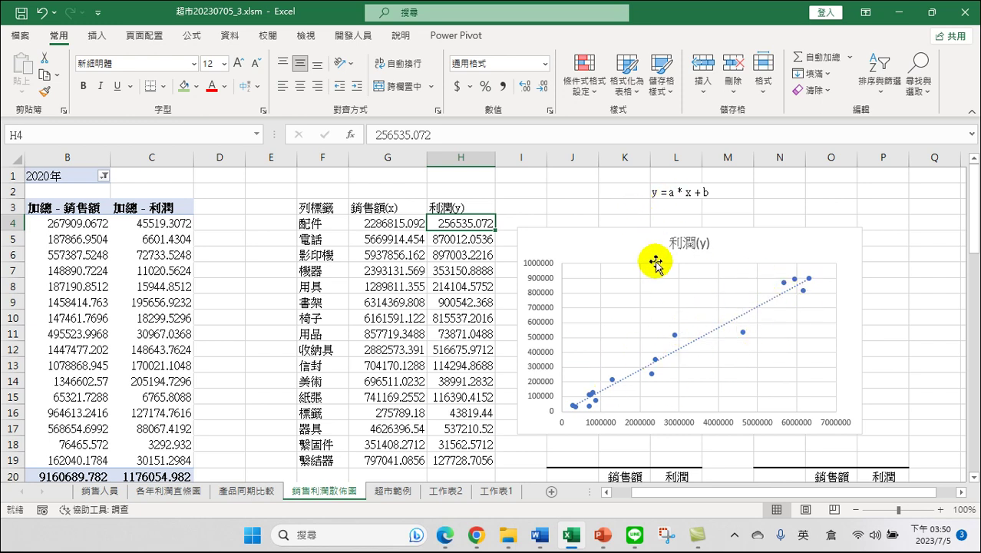
# - Select the 銷售額(x) values G3:G19 and the 利潤(y) values H3:H19
pyautogui.click(378, 212)
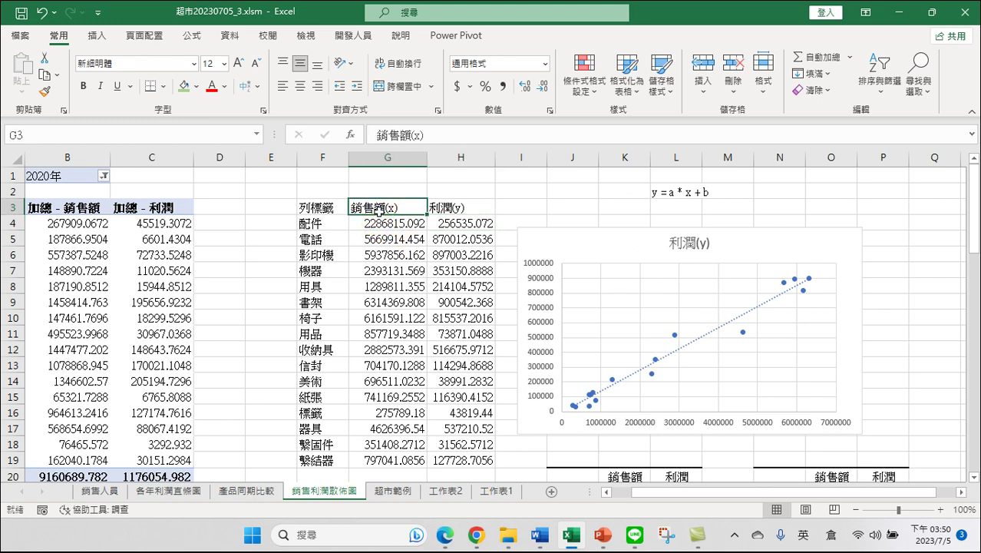
pyautogui.moveTo(379, 212); pyautogui.dragTo(383, 459)
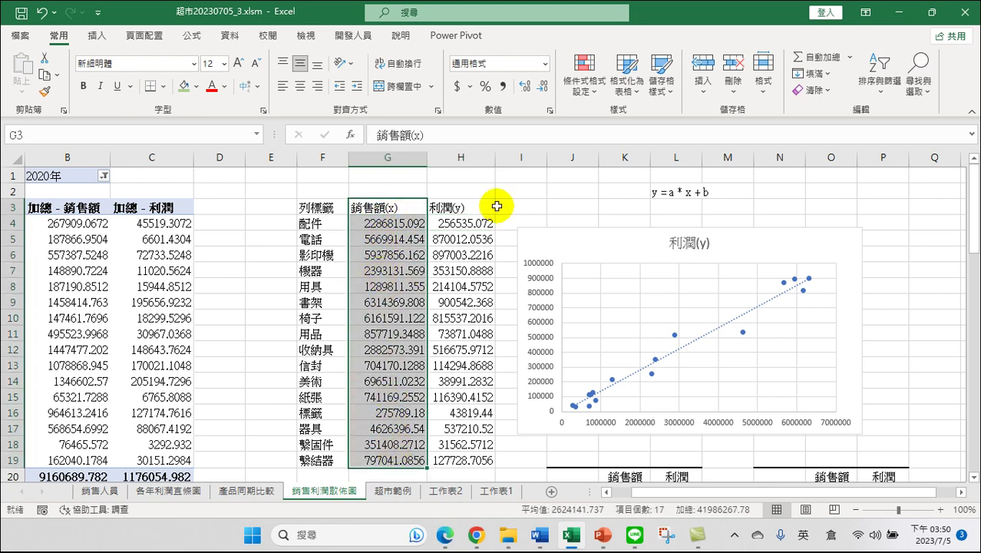
pyautogui.moveTo(457, 206); pyautogui.dragTo(464, 464)
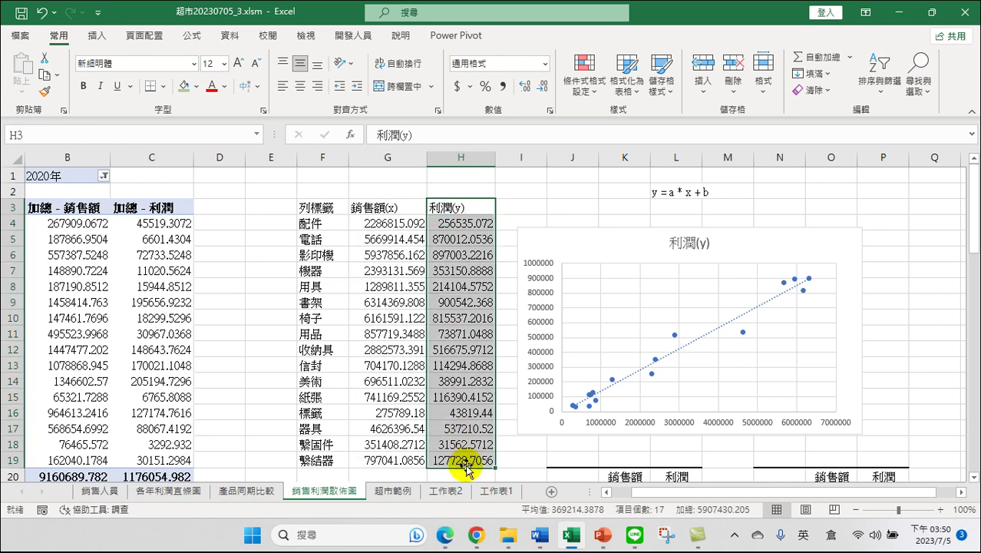
pyautogui.click(459, 428)
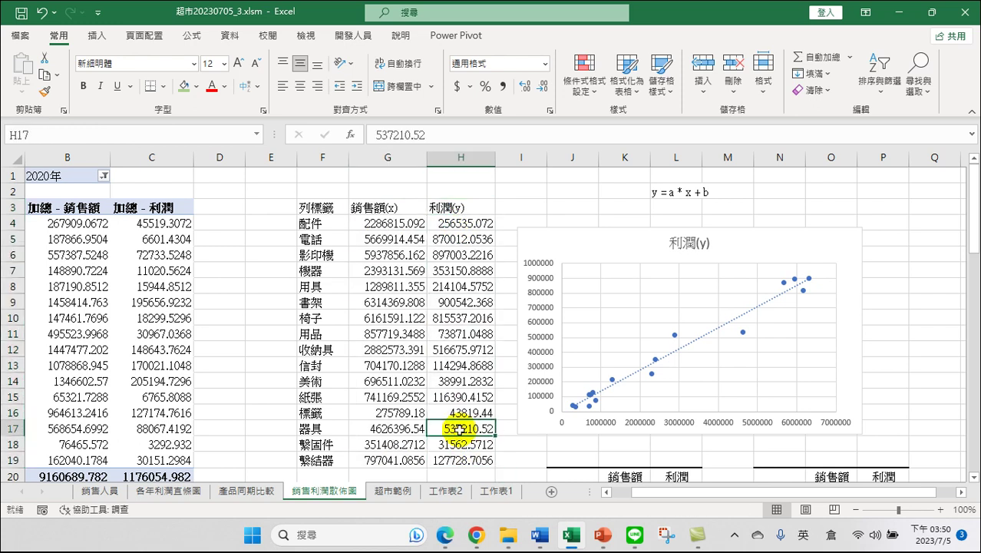
# - Choose 迴歸 (Regression) from the Data tab's Data Analysis tools
pyautogui.click(231, 38)
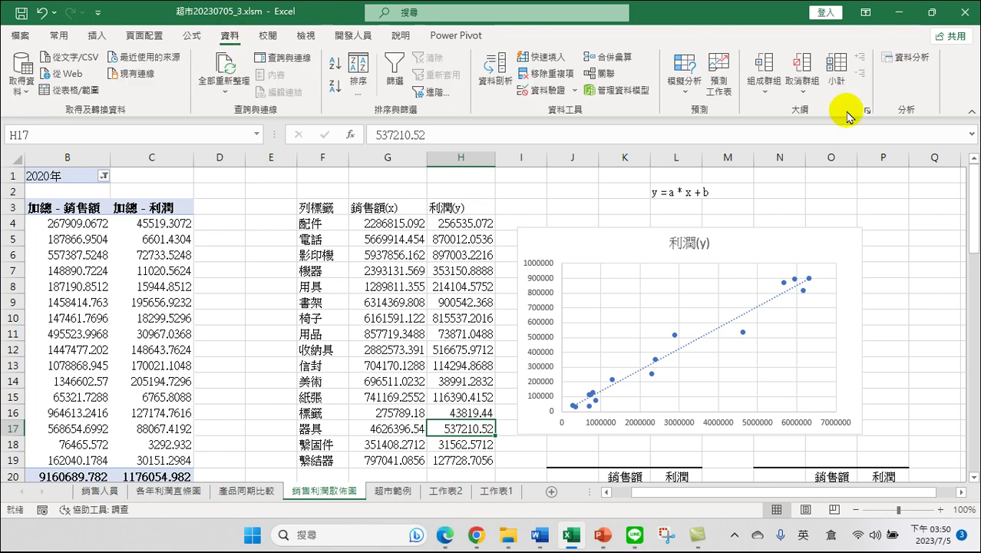
pyautogui.click(913, 58)
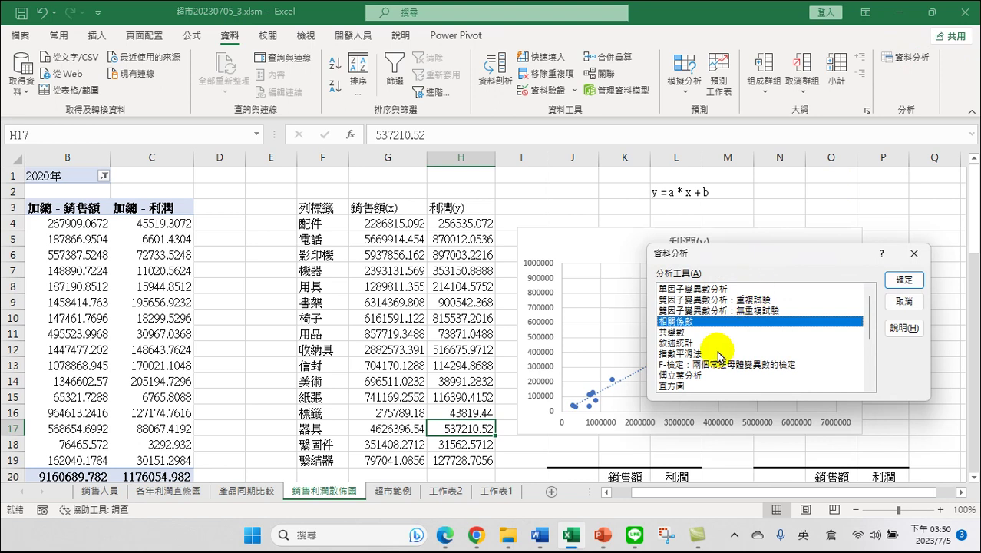
pyautogui.moveTo(870, 315); pyautogui.dragTo(873, 353)
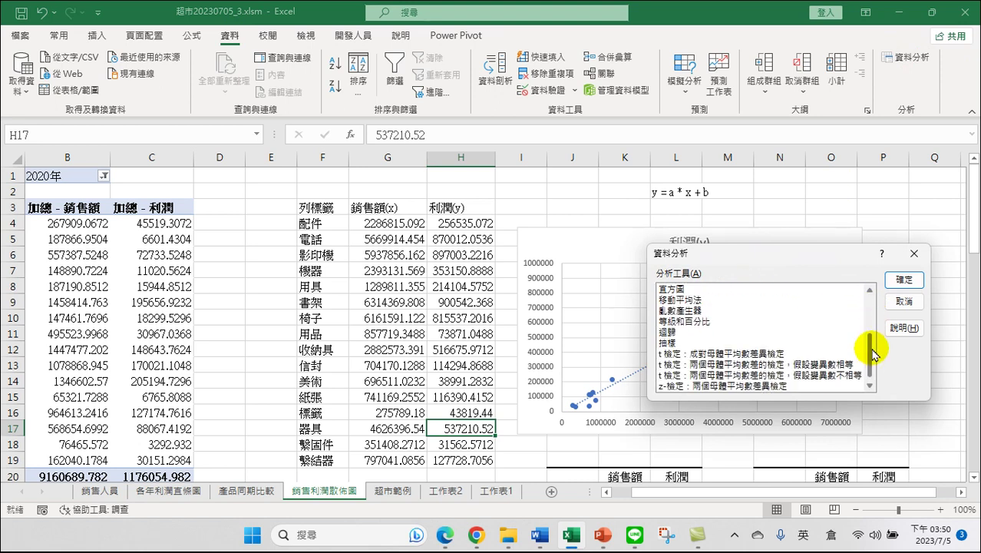
pyautogui.click(665, 332)
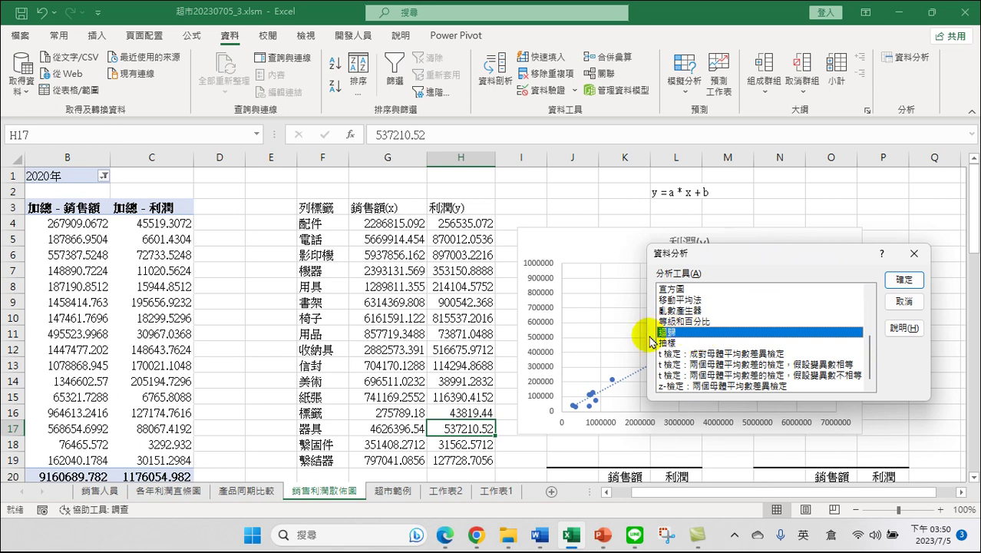
pyautogui.click(902, 281)
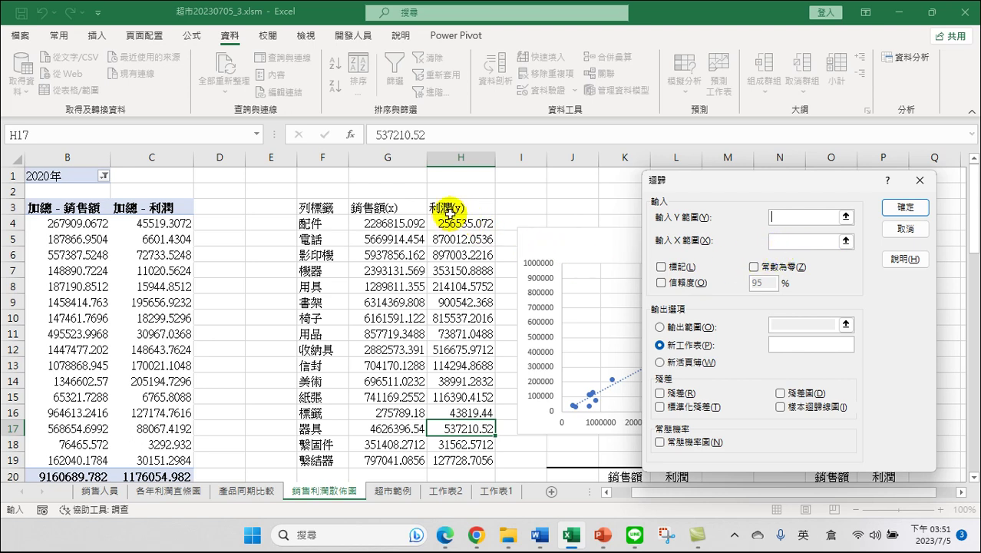
# - Set Y range H3:H19 and X range G3:G19, with labels and 95% confidence enabled
pyautogui.moveTo(447, 213)
pyautogui.mouseDown()
pyautogui.moveTo(457, 217)
pyautogui.moveTo(461, 452)
pyautogui.mouseUp()
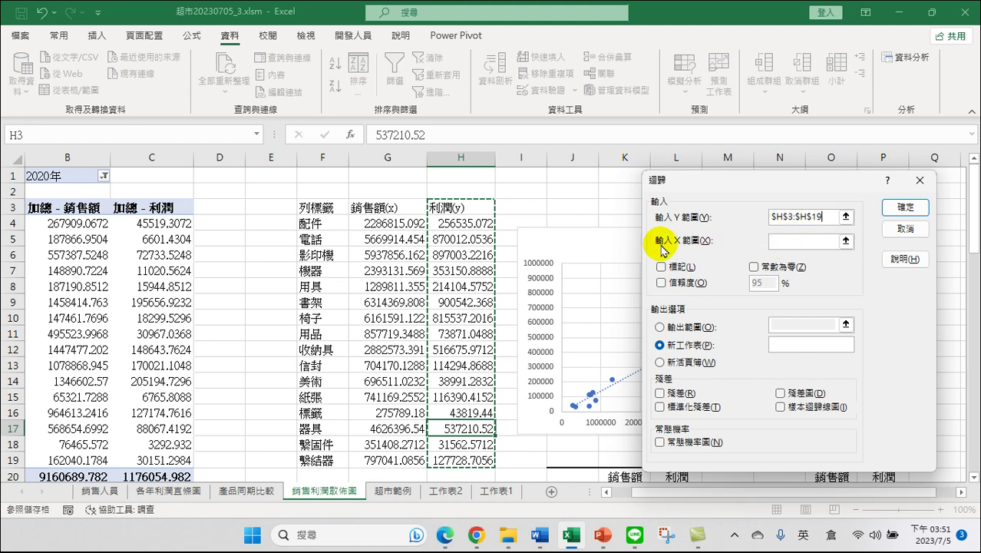
pyautogui.click(779, 242)
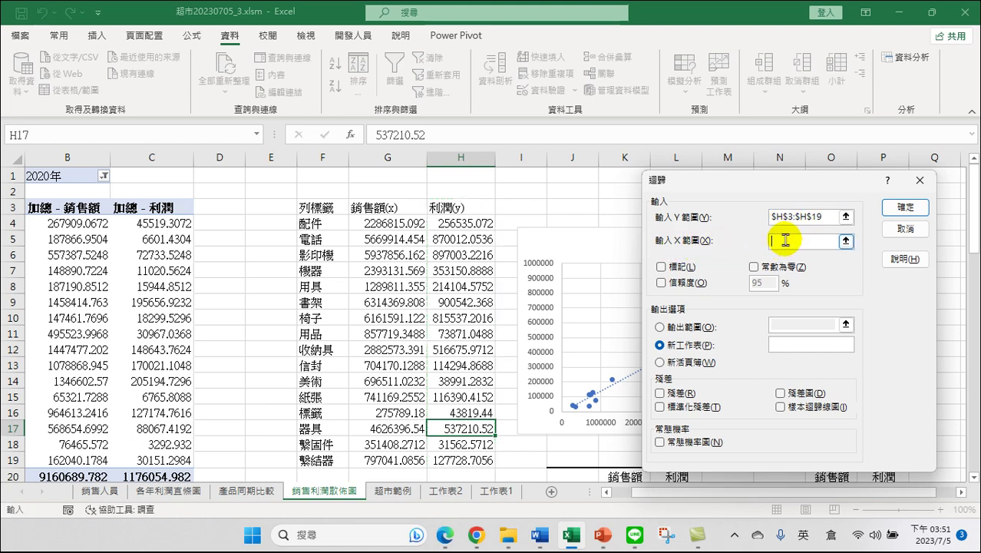
pyautogui.moveTo(376, 207); pyautogui.dragTo(399, 464)
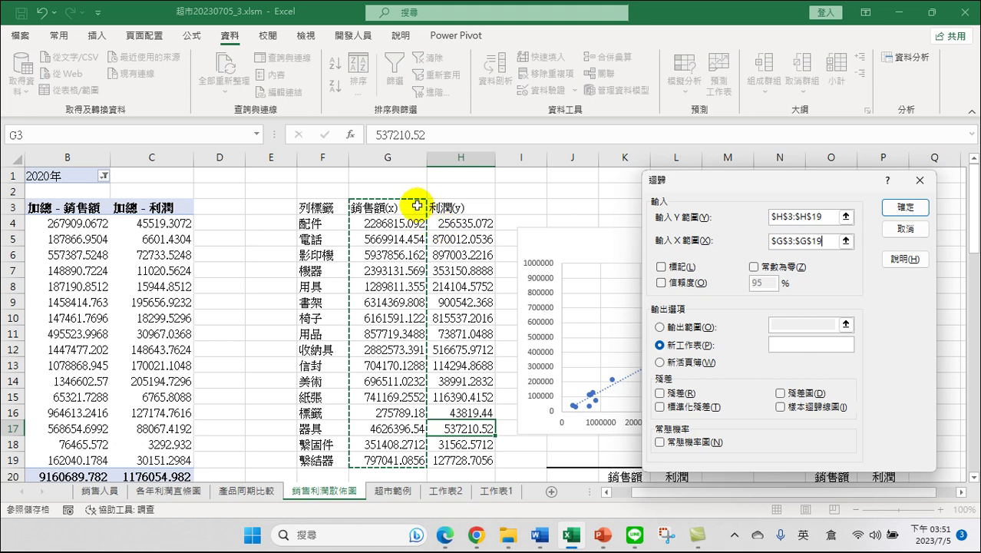
pyautogui.click(660, 267)
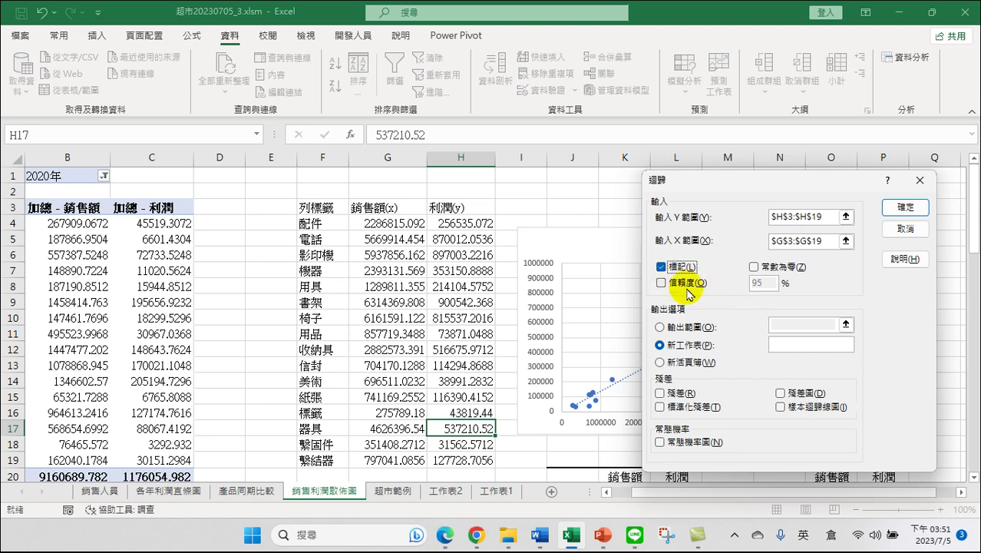
pyautogui.click(662, 283)
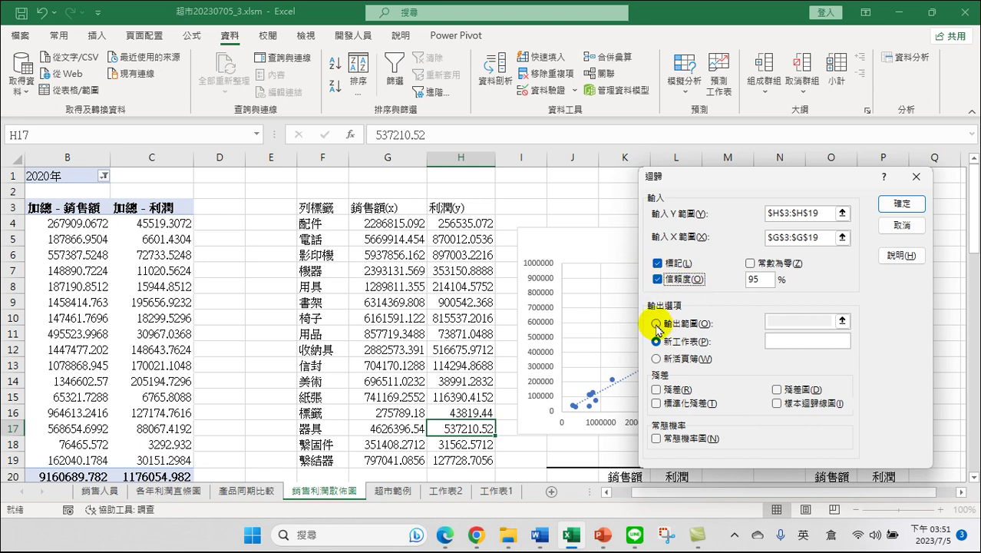
# - Direct the regression output to this sheet starting at cell Q2
pyautogui.click(656, 323)
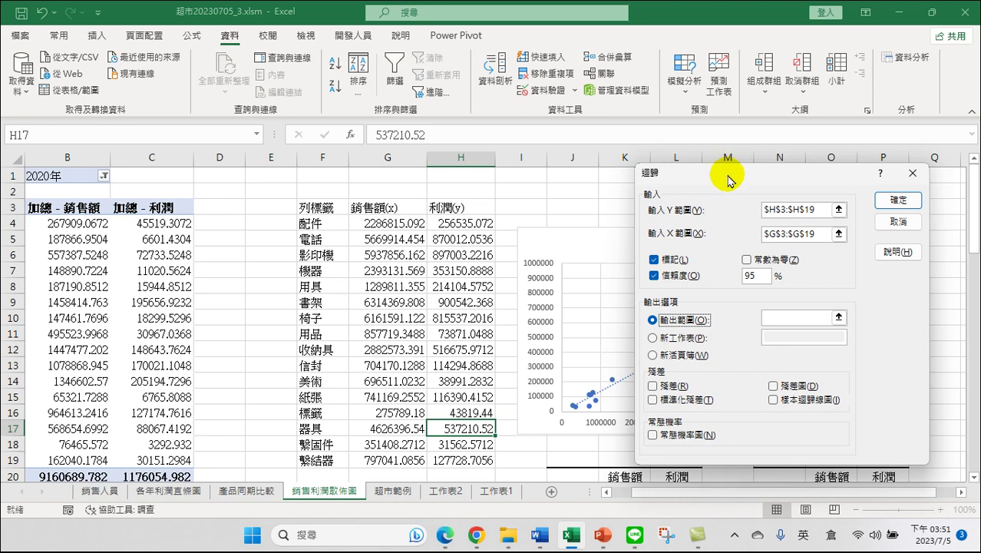
pyautogui.moveTo(734, 171); pyautogui.dragTo(390, 189)
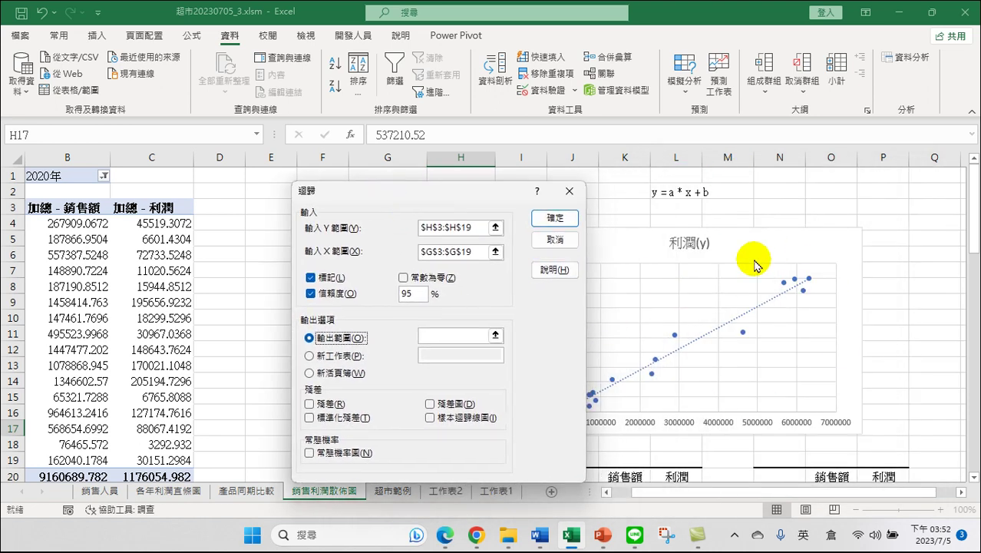
pyautogui.click(437, 335)
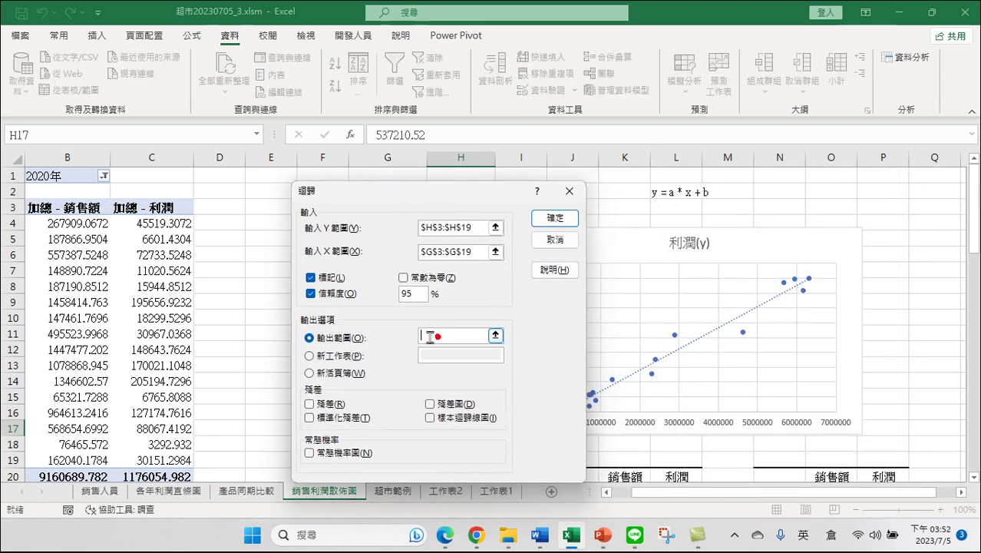
pyautogui.click(935, 191)
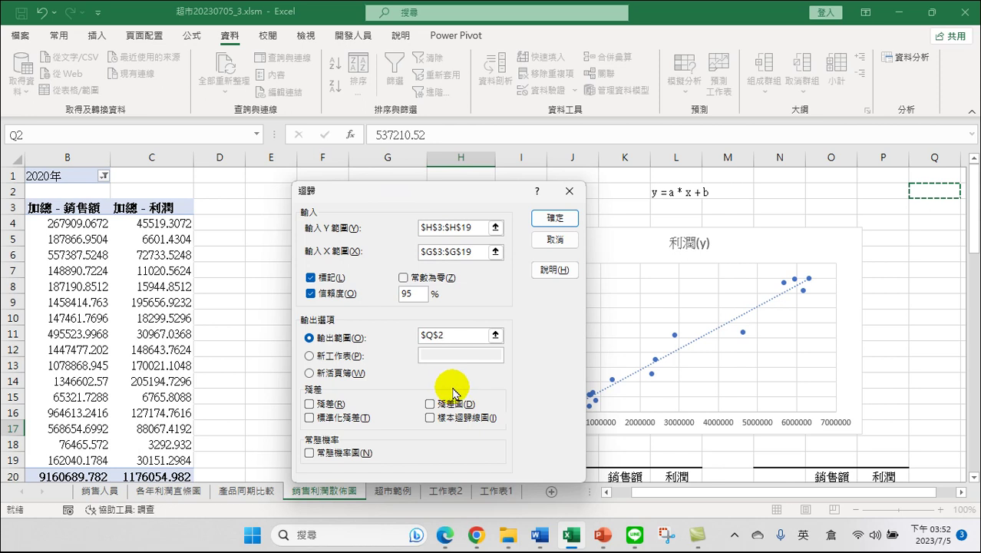
pyautogui.click(559, 221)
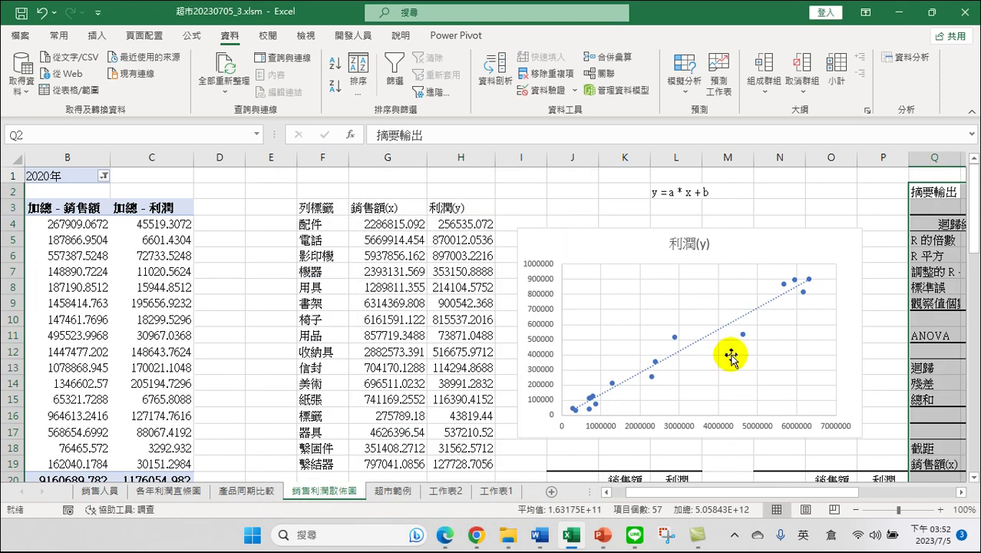
pyautogui.moveTo(735, 492); pyautogui.dragTo(829, 492)
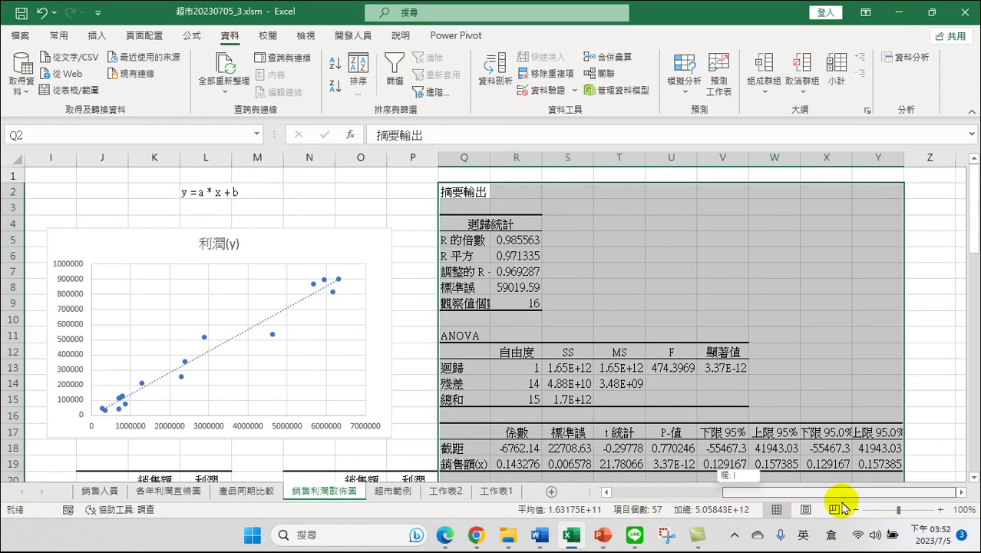
pyautogui.scroll(-3, 665, 333)
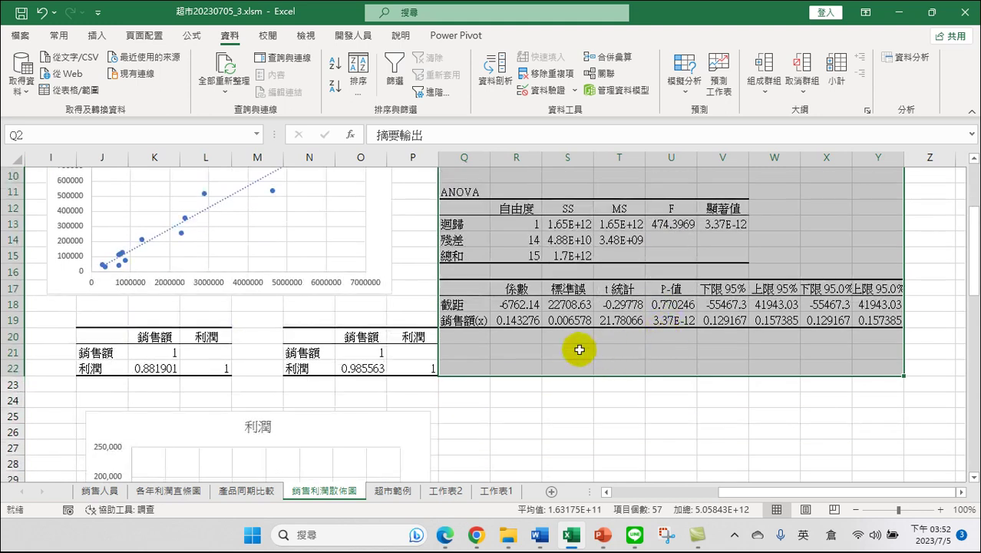
pyautogui.scroll(3, 540, 265)
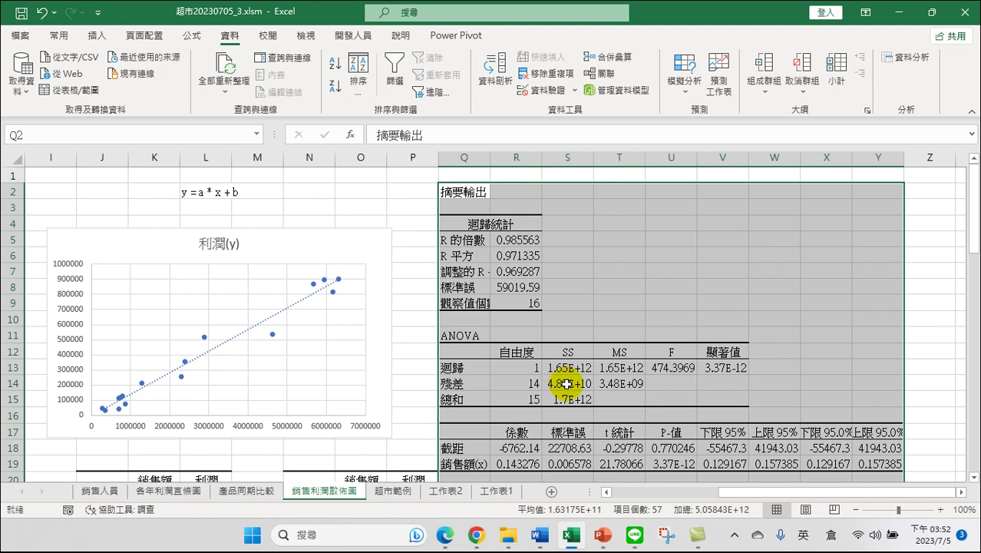
pyautogui.scroll(-1, 566, 383)
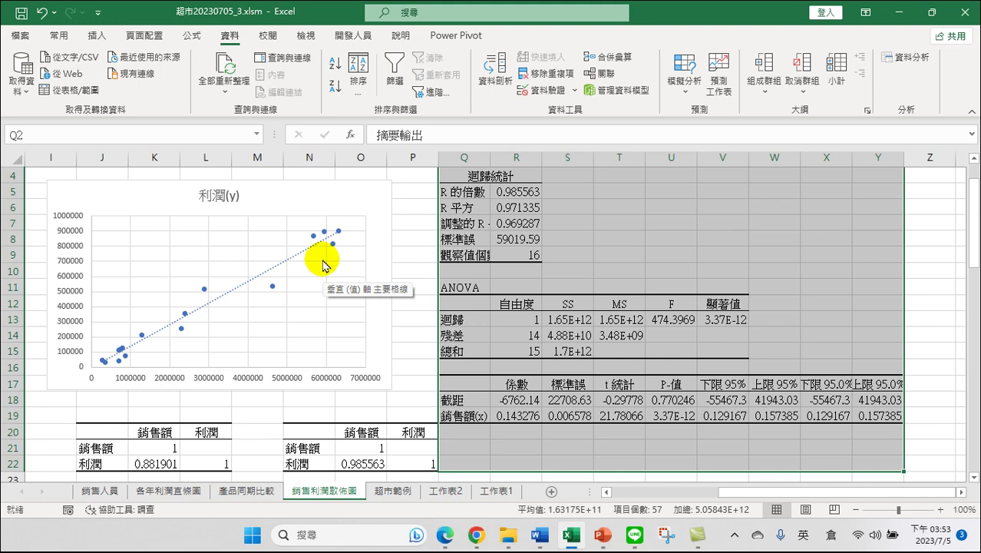
pyautogui.click(713, 319)
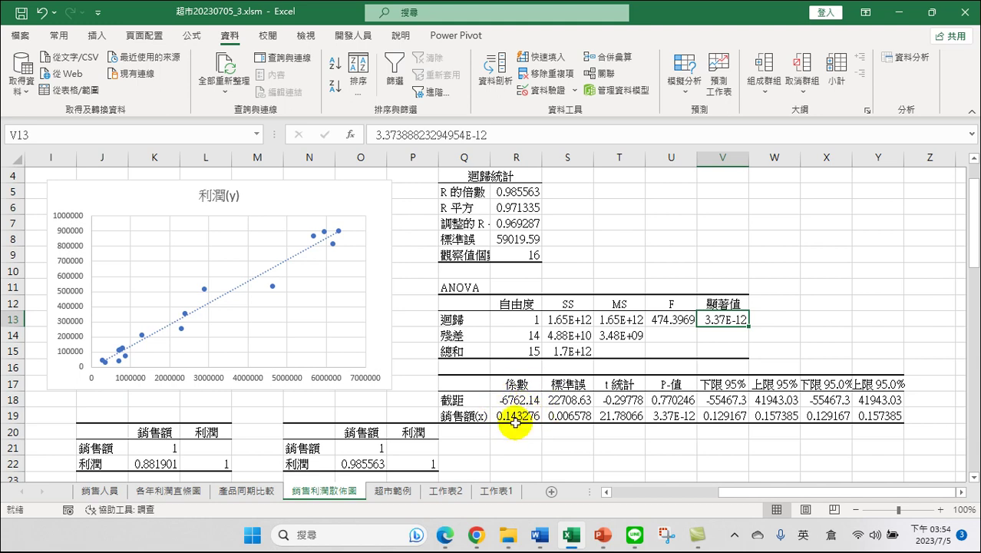
pyautogui.click(510, 446)
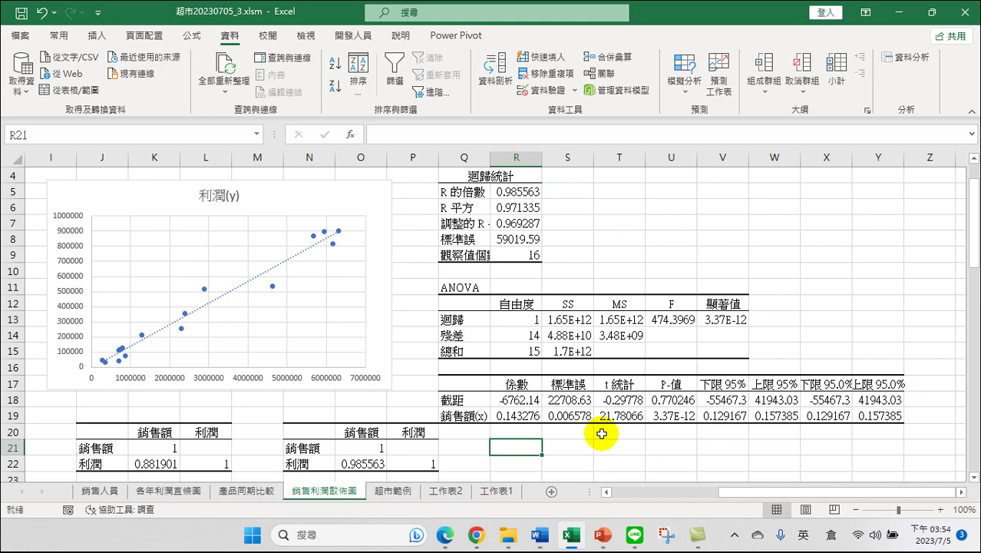
# - Enter the equation 'y=0.14 * x - 6762.1' in cell R21
pyautogui.write('y=')
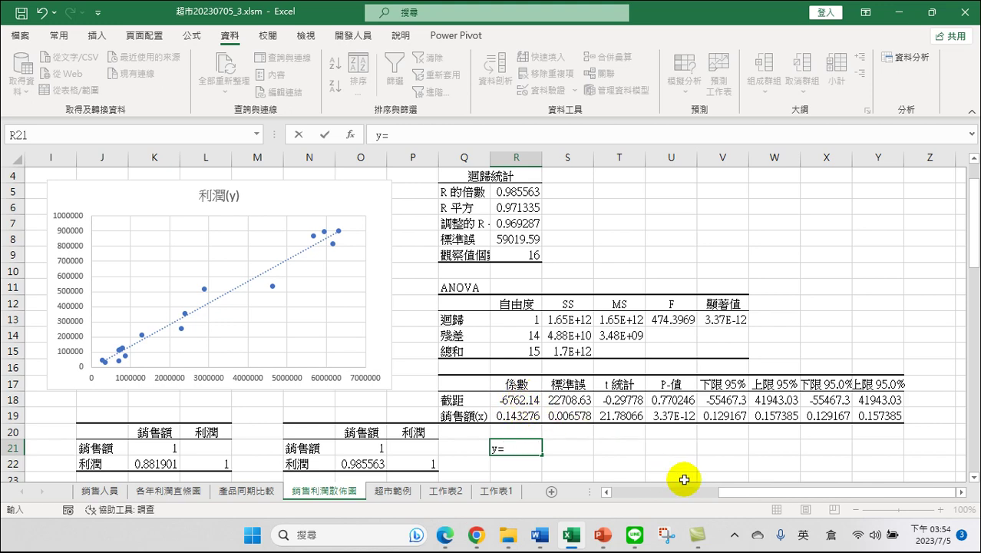
pyautogui.scroll(1, 346, 293)
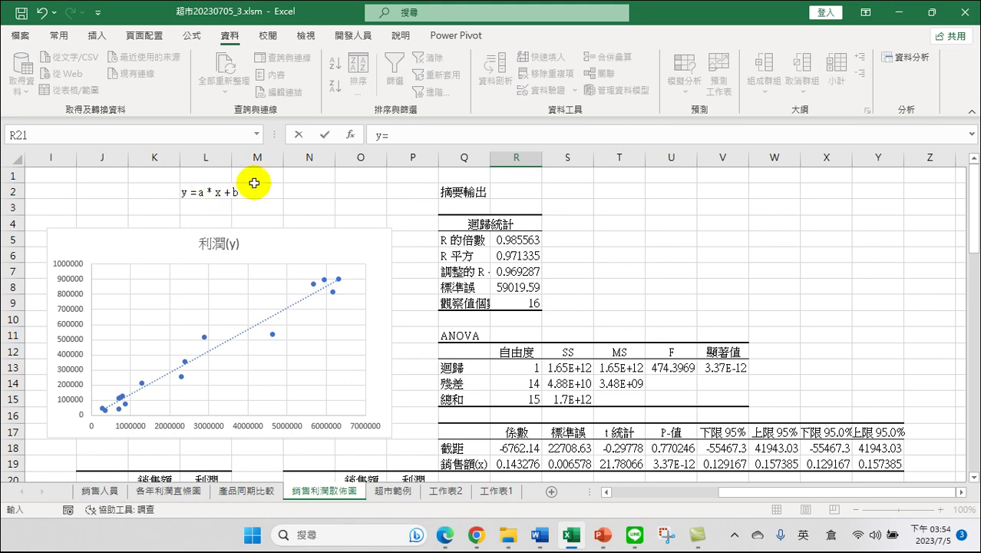
pyautogui.scroll(-2, 506, 318)
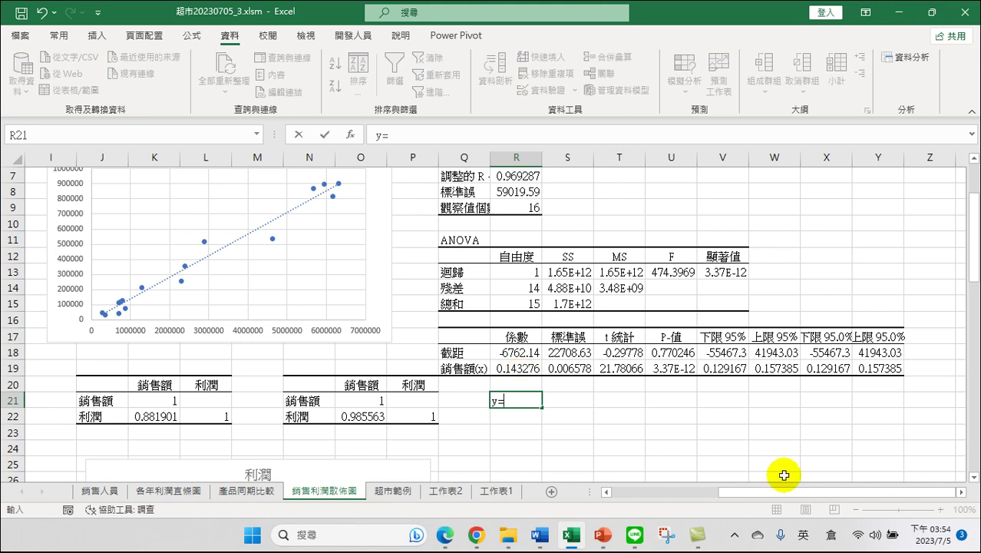
pyautogui.moveTo(781, 492); pyautogui.dragTo(709, 499)
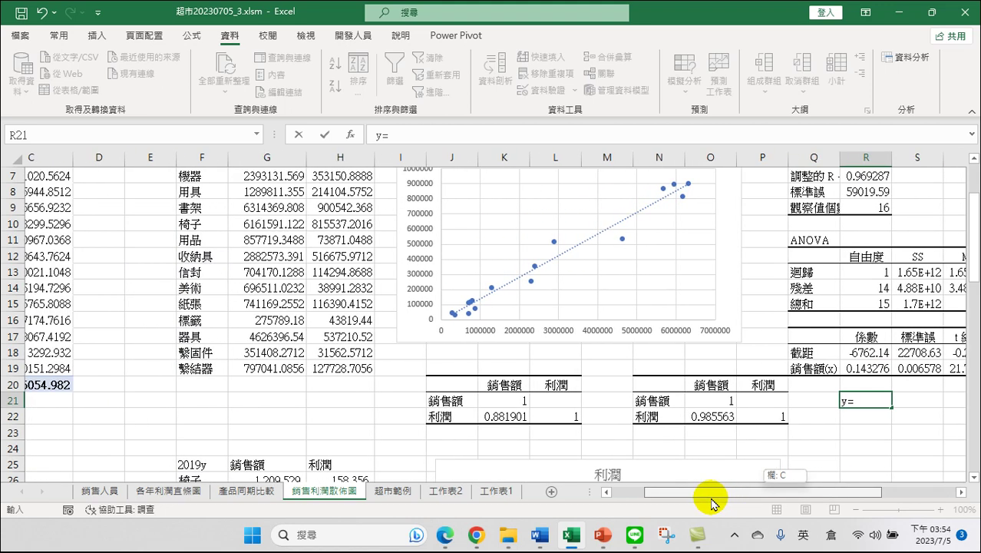
pyautogui.scroll(2, 449, 296)
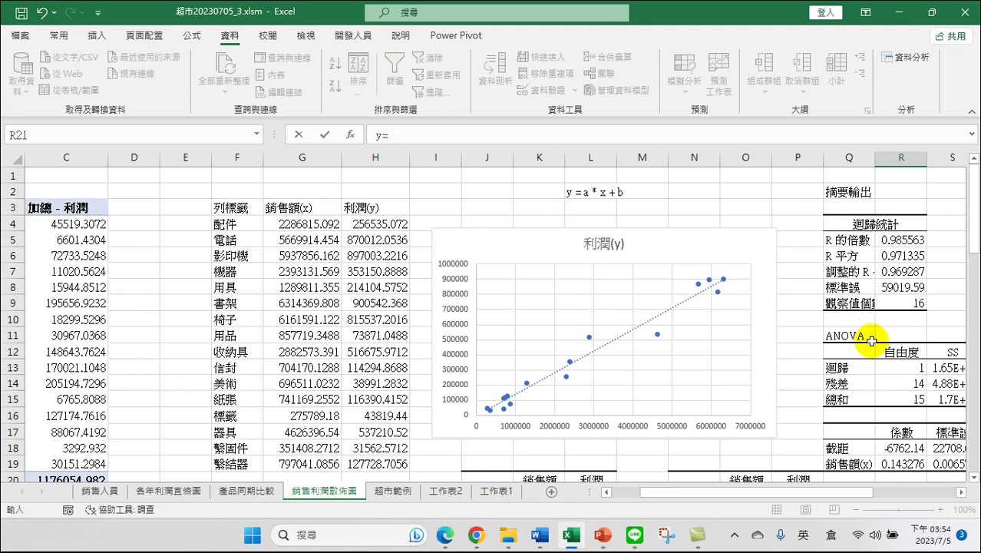
pyautogui.scroll(-2, 870, 338)
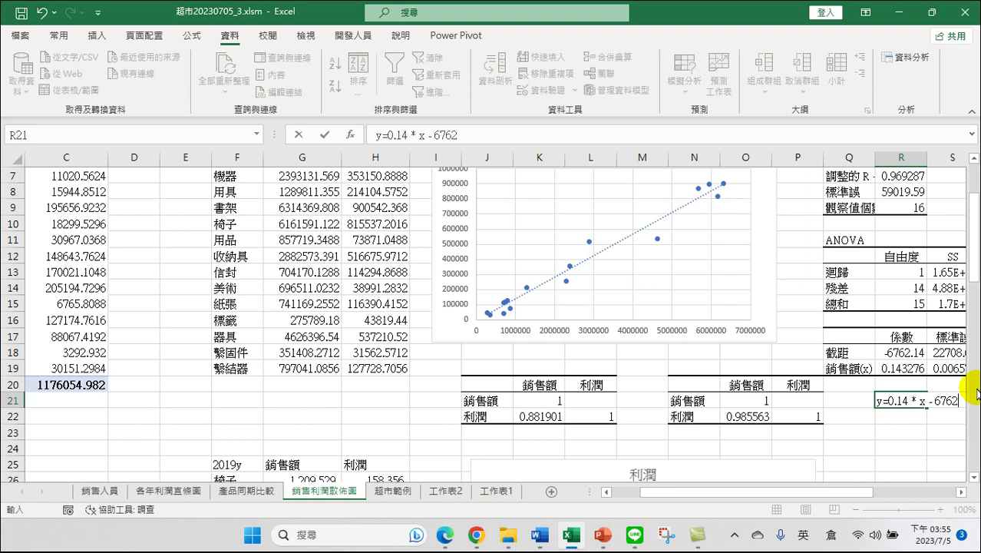
pyautogui.write('.1')
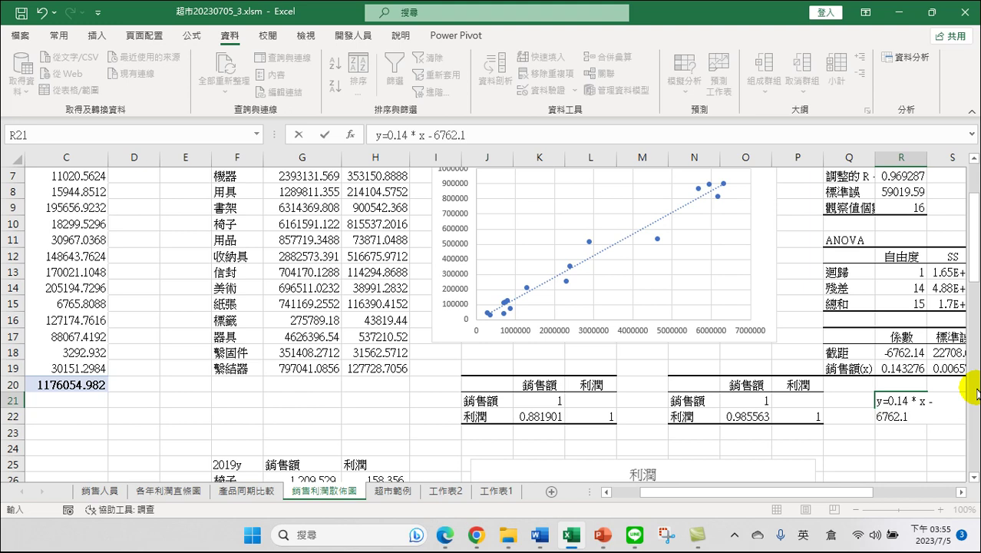
pyautogui.press('Return')
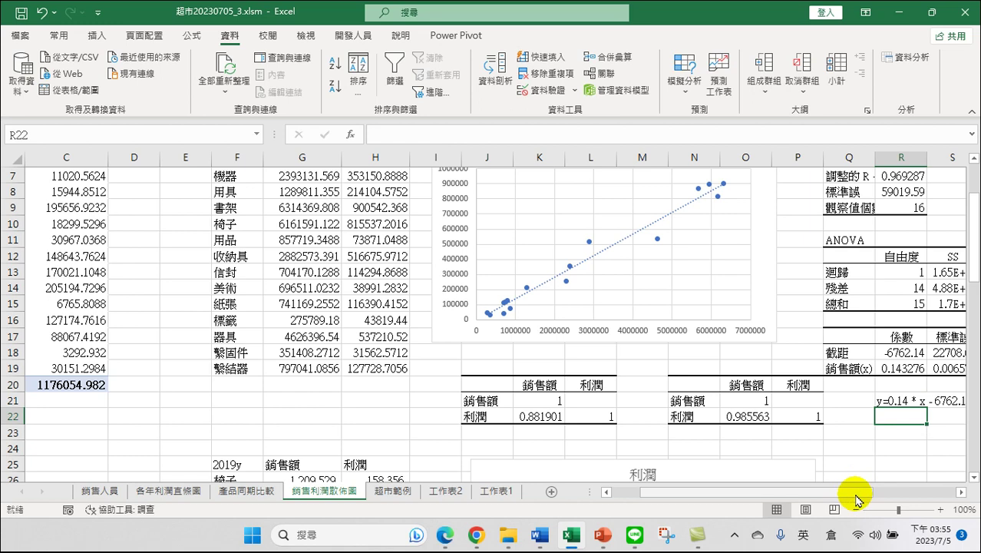
pyautogui.hscroll(3, 857, 499)
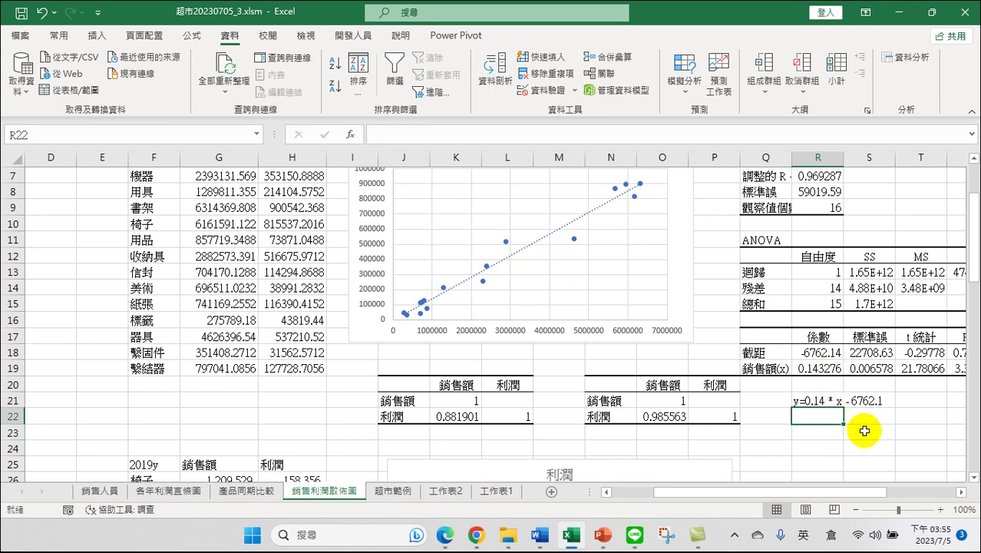
# - Inspect the regression equation text in R21, leaving it unchanged
pyautogui.click(830, 461)
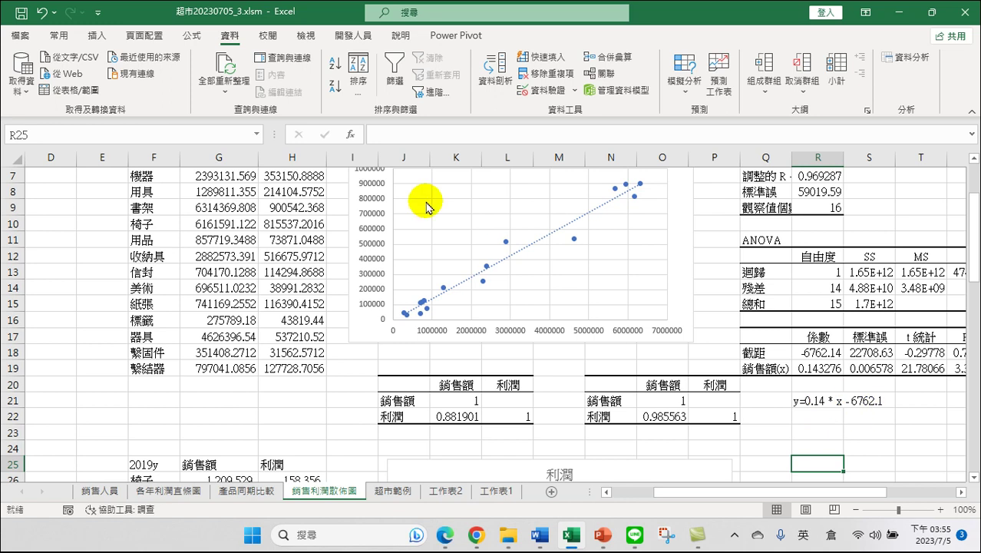
pyautogui.scroll(2, 343, 240)
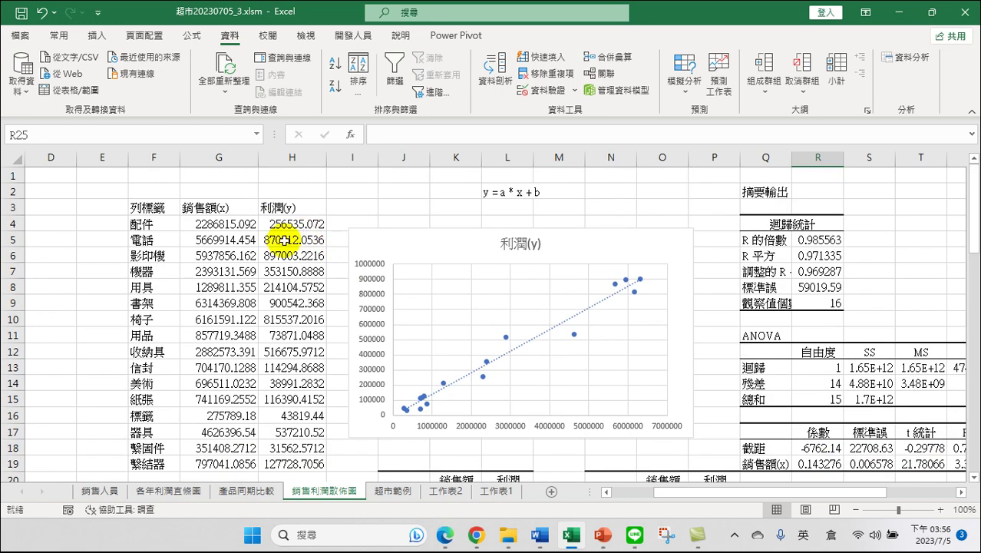
pyautogui.scroll(-2, 683, 345)
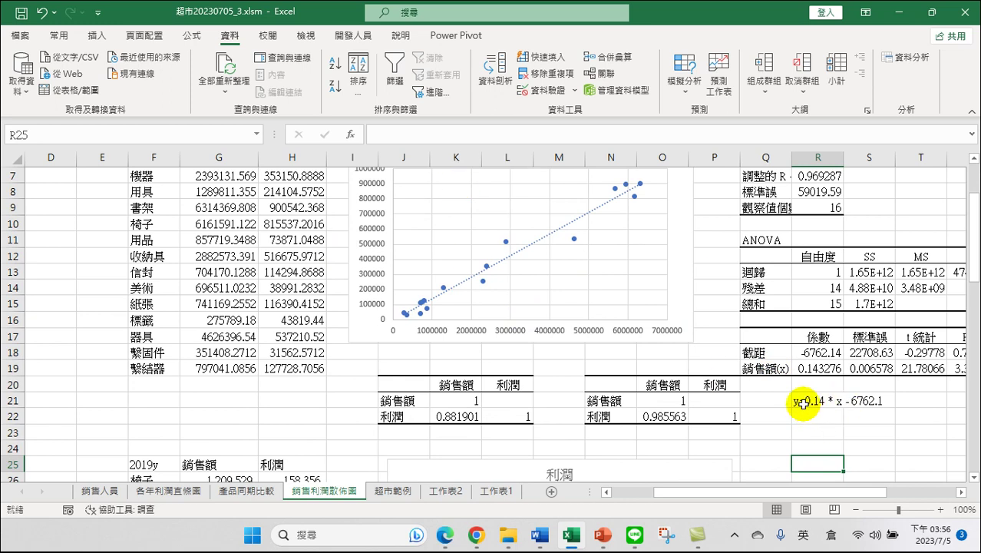
pyautogui.click(802, 403)
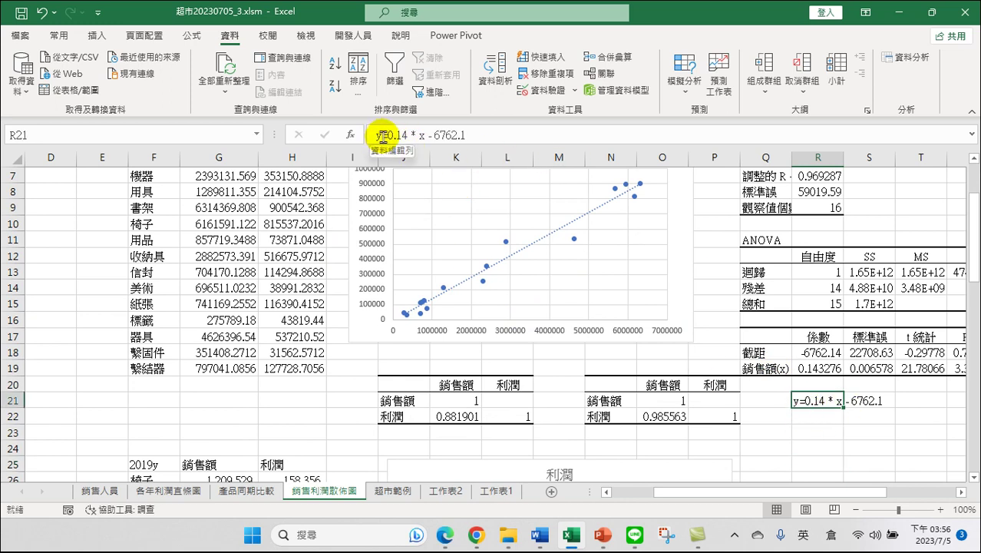
pyautogui.moveTo(381, 137); pyautogui.dragTo(503, 142)
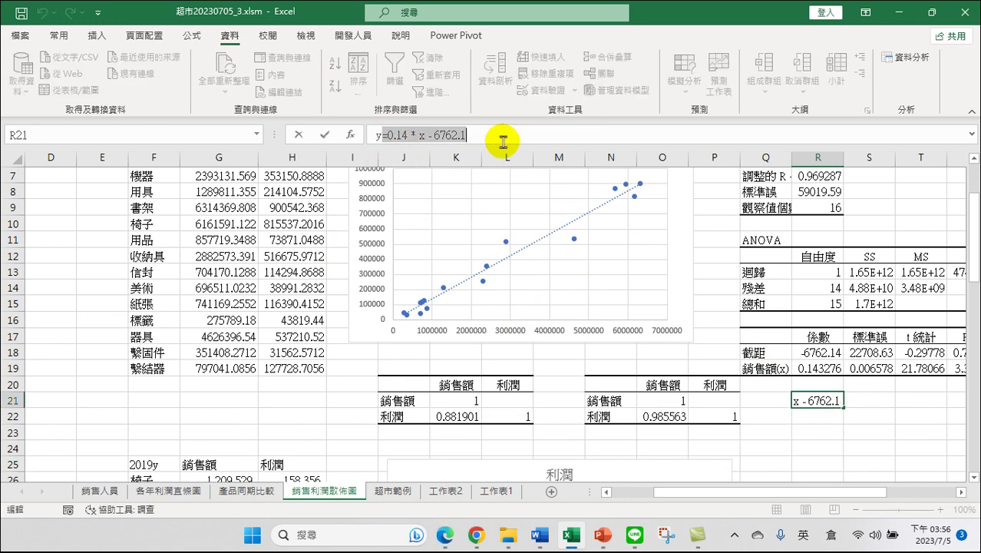
pyautogui.press('Return')
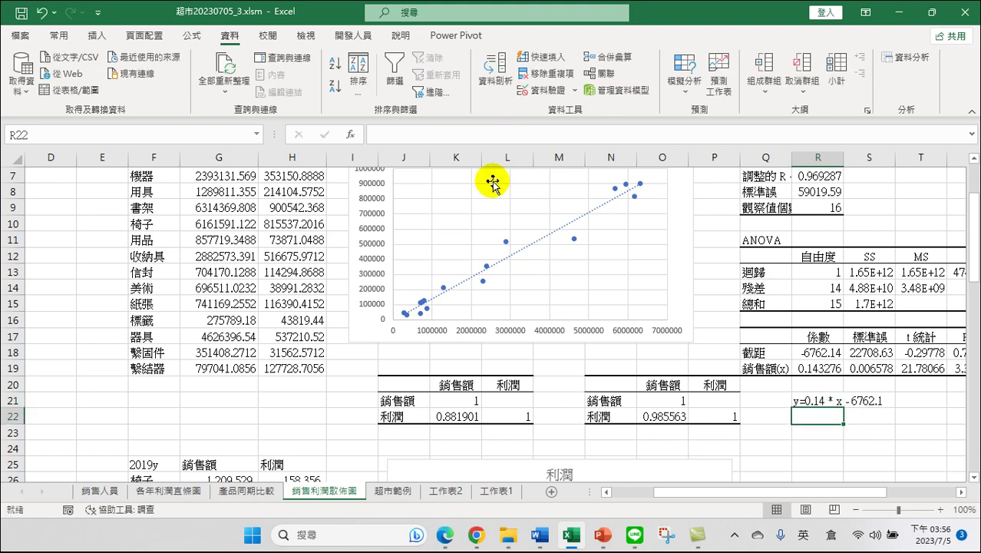
# - Move the profit scatter chart slightly right off column I, then select I4
pyautogui.scroll(2, 317, 228)
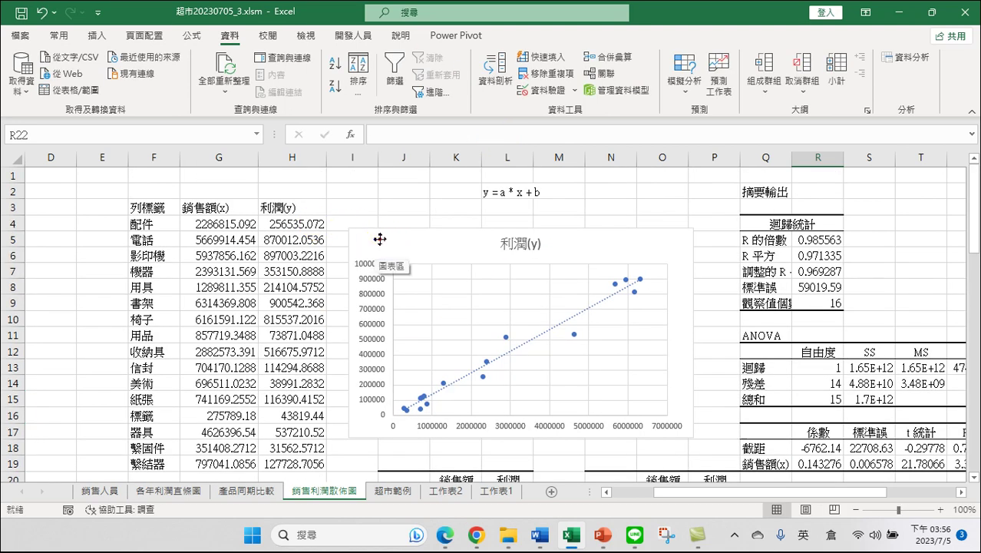
pyautogui.click(376, 239)
pyautogui.moveTo(375, 239); pyautogui.dragTo(411, 239)
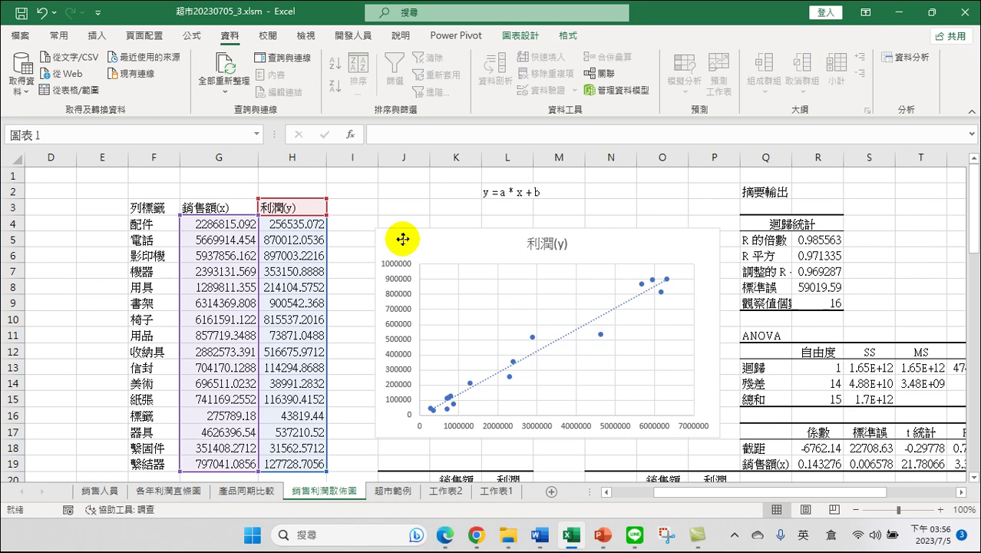
pyautogui.click(347, 225)
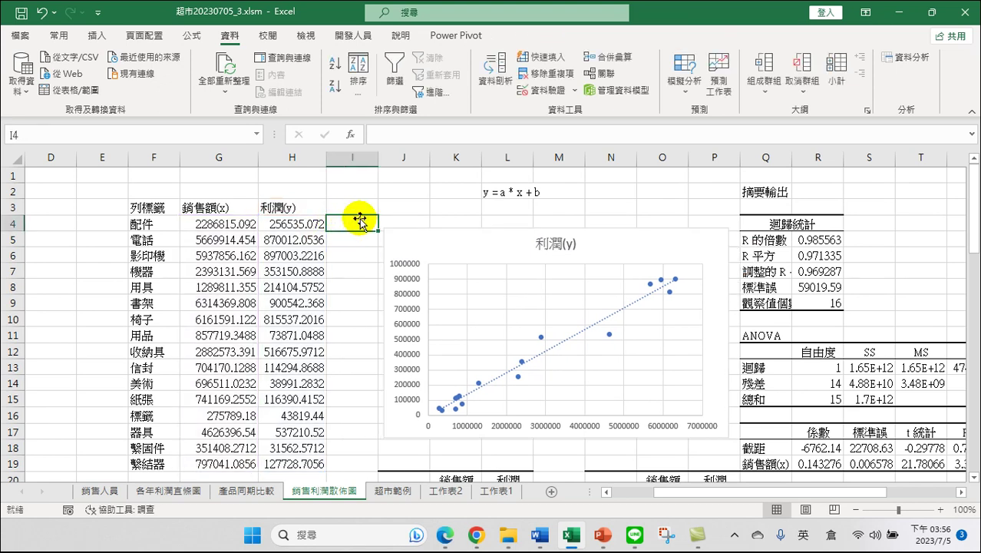
# - Enter the prediction formula =0.14 * G4 - 6762.1 in I4
pyautogui.click(403, 132)
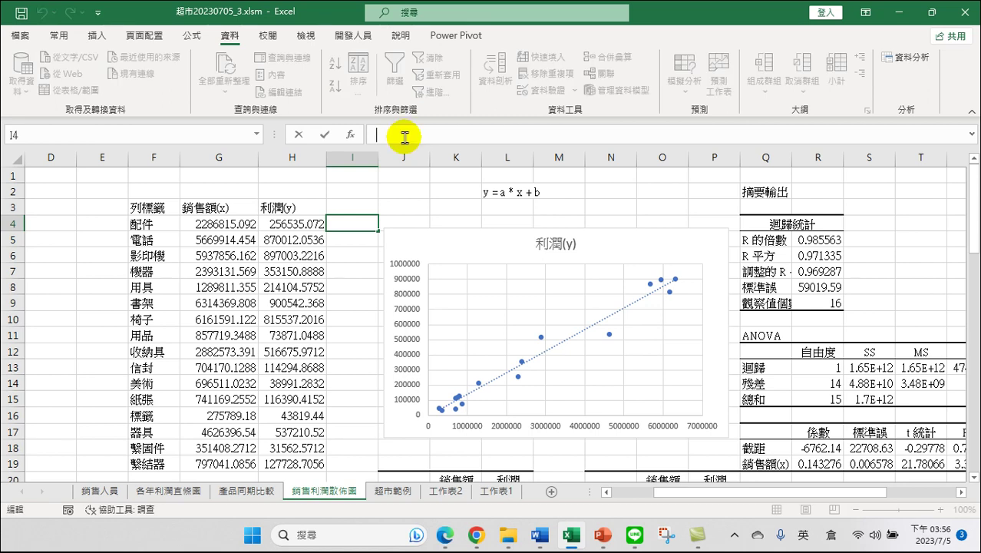
pyautogui.write('=0.14 * x - 6762.1')
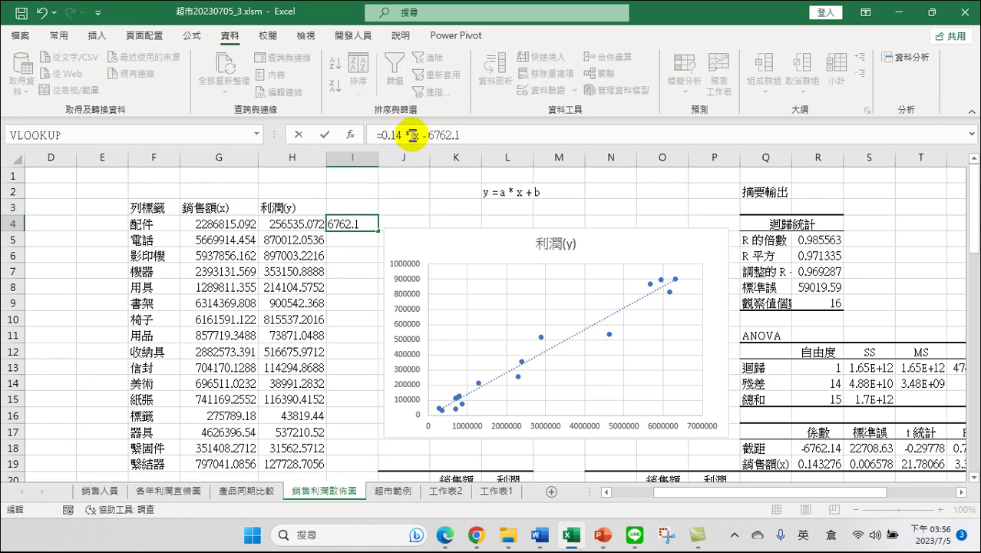
pyautogui.doubleClick(413, 135)
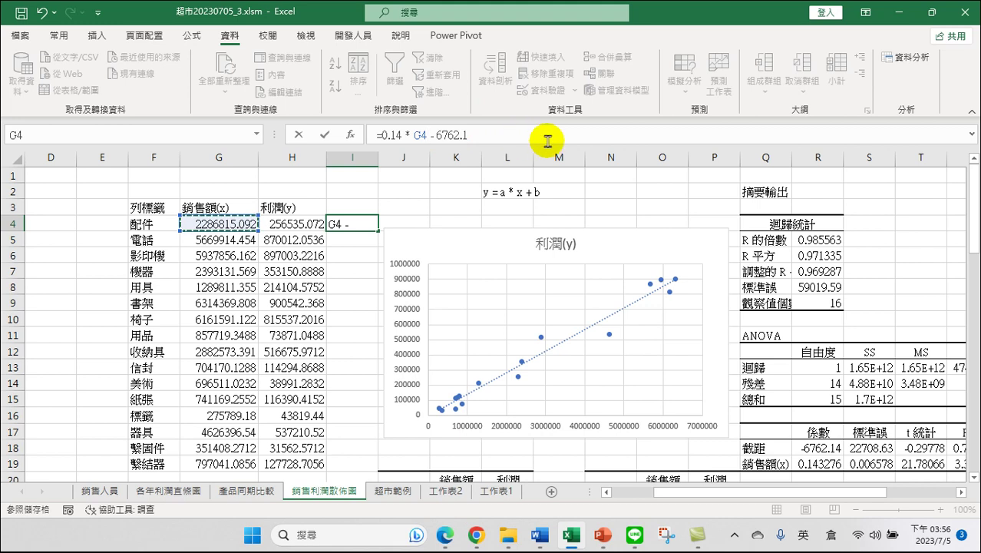
pyautogui.press('Return')
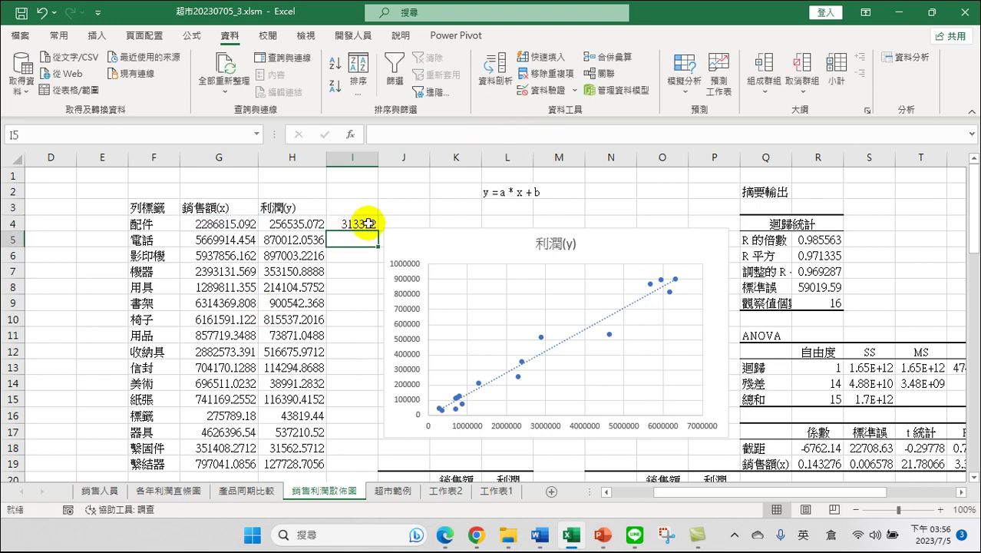
# - Fill the prediction formula down from I4 to I19 and review the results
pyautogui.click(364, 224)
pyautogui.doubleClick(377, 231)
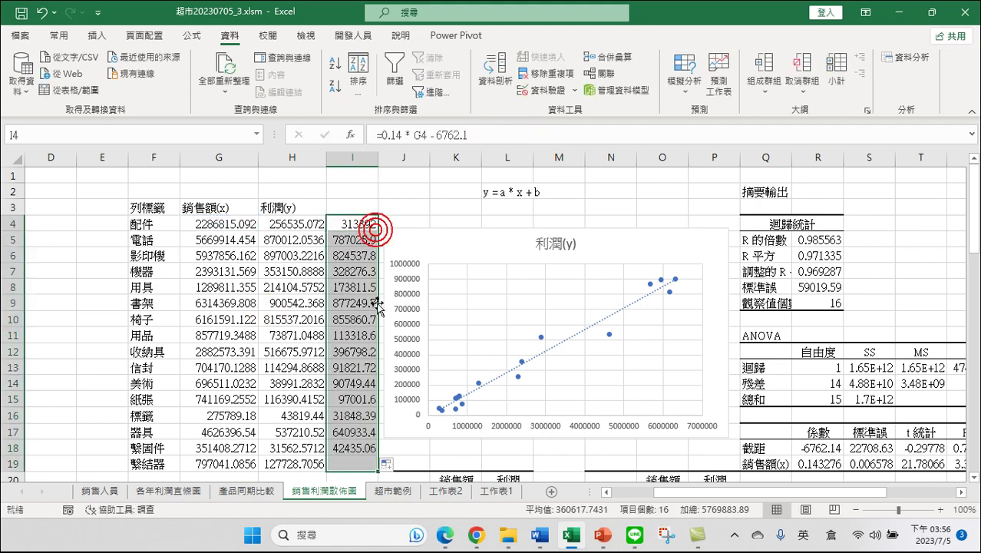
pyautogui.scroll(-1, 360, 388)
pyautogui.scroll(-1, 360, 388)
pyautogui.scroll(1, 375, 372)
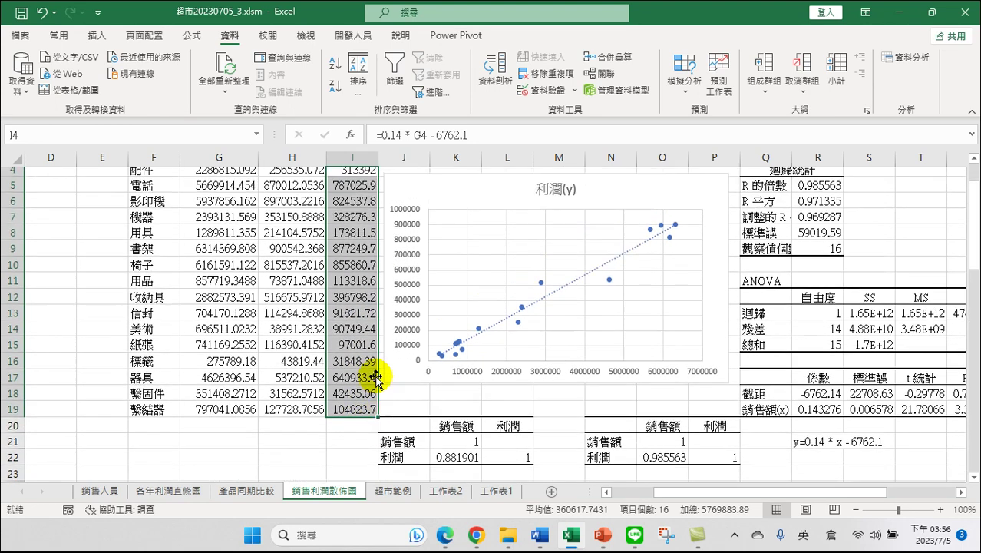
pyautogui.scroll(1, 361, 307)
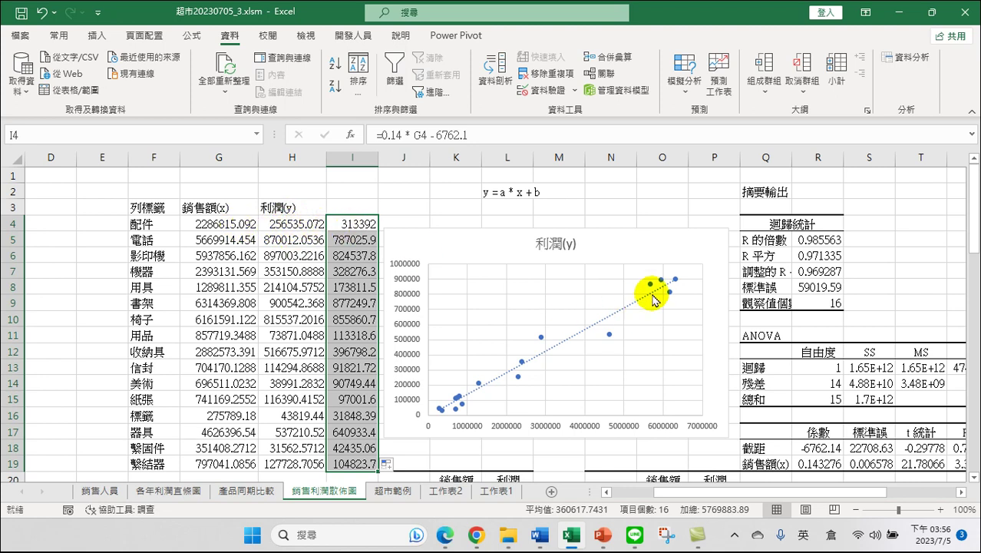
pyautogui.click(230, 224)
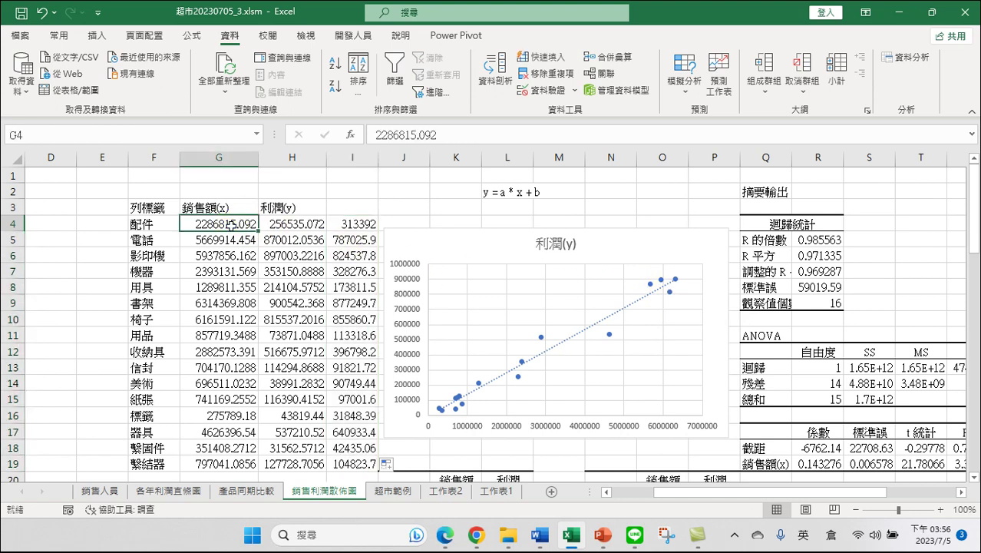
pyautogui.click(359, 227)
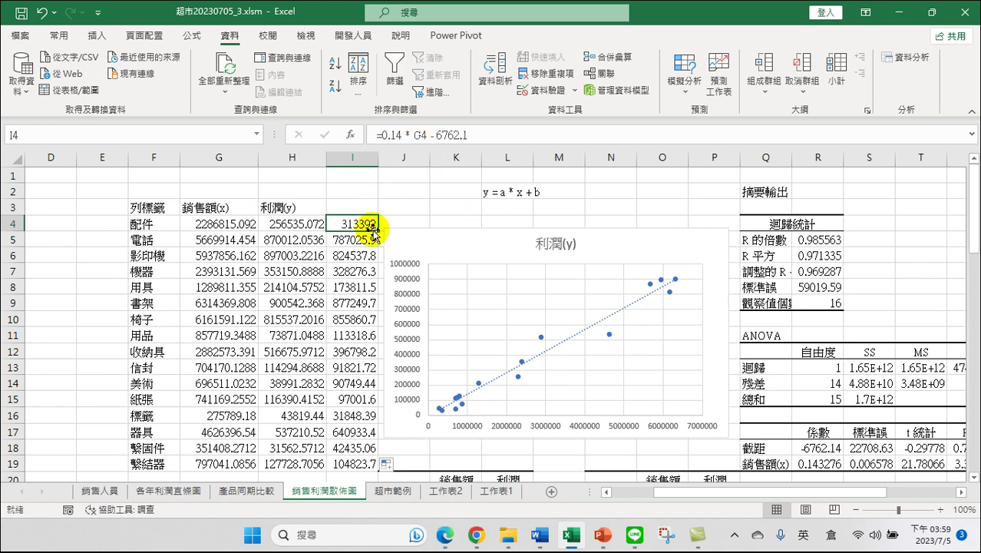
# - Extend the formula up to I3 and replace G3 with 8000000, giving 1113238
pyautogui.moveTo(376, 230); pyautogui.dragTo(350, 208)
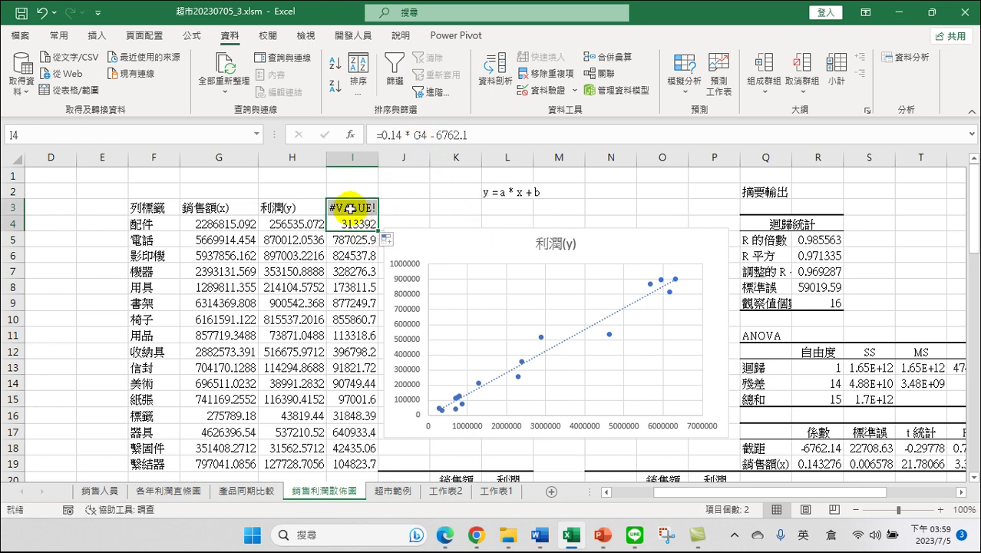
pyautogui.click(350, 208)
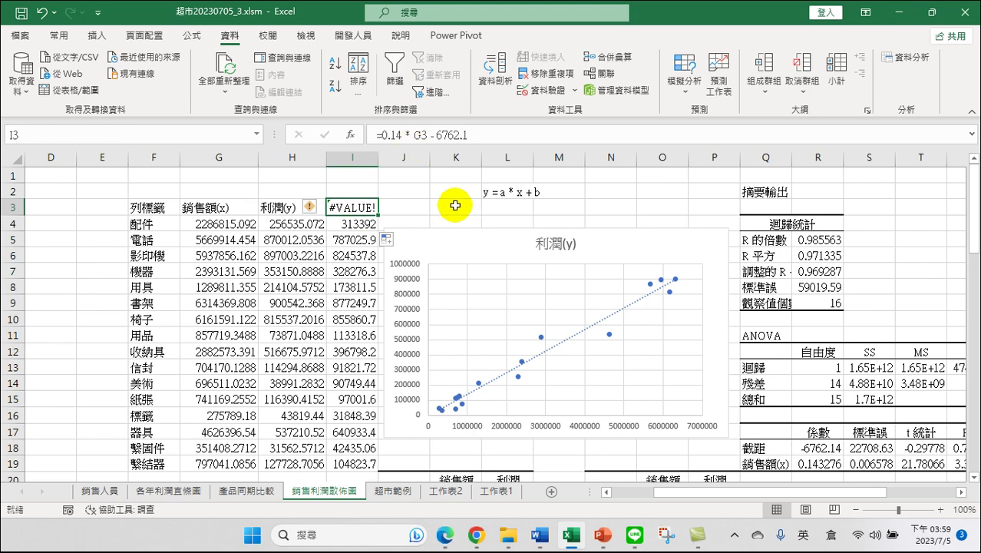
pyautogui.doubleClick(421, 135)
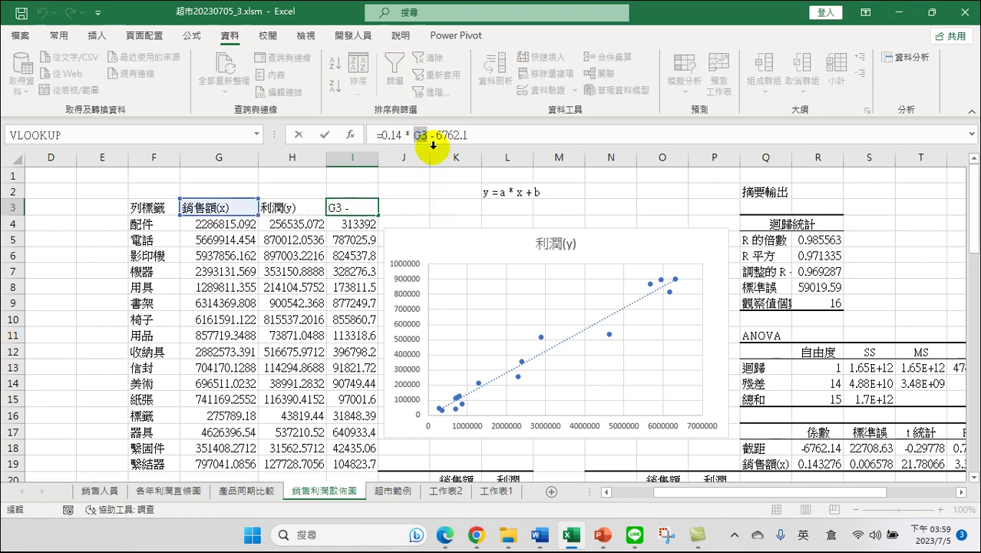
pyautogui.write('8000000')
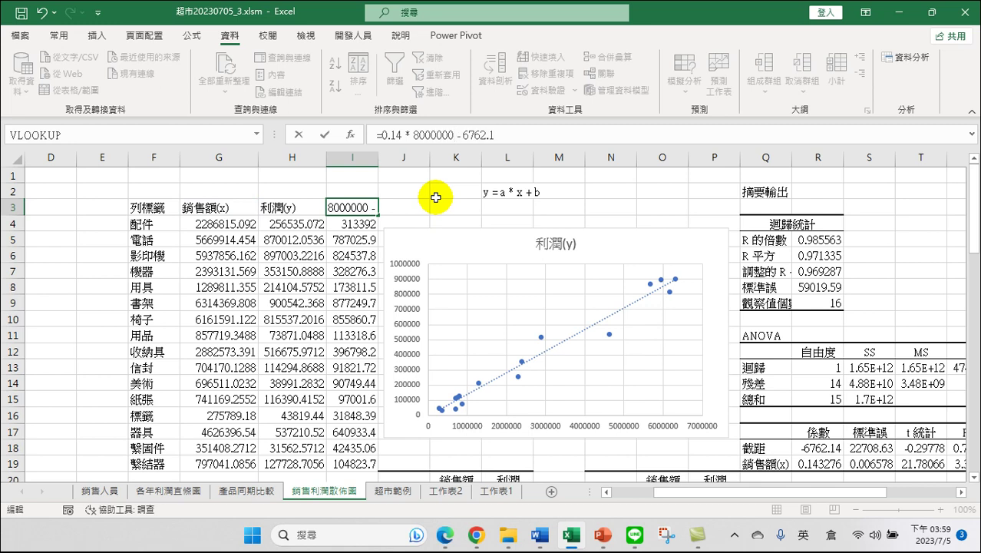
pyautogui.press('Return')
pyautogui.click(361, 208)
pyautogui.click(361, 207)
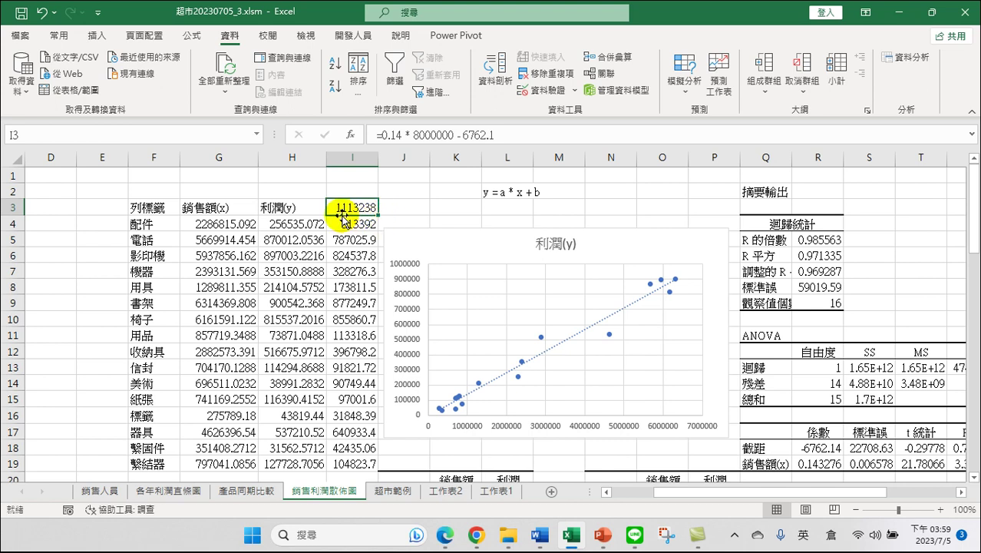
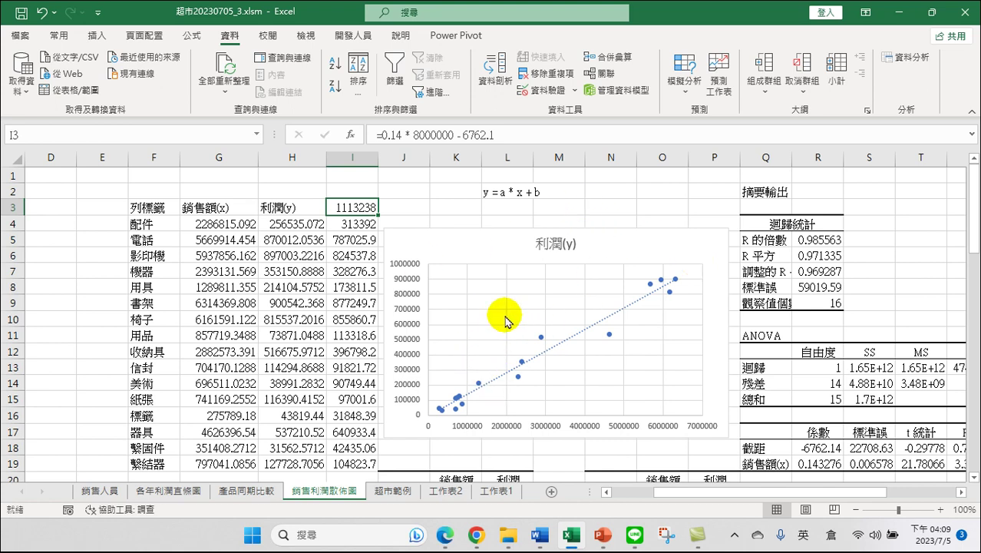
# - Look over the 產品同期比較 sheet and the 銷售利潤散佈圖 pivot table in column A
pyautogui.scroll(-2, 313, 282)
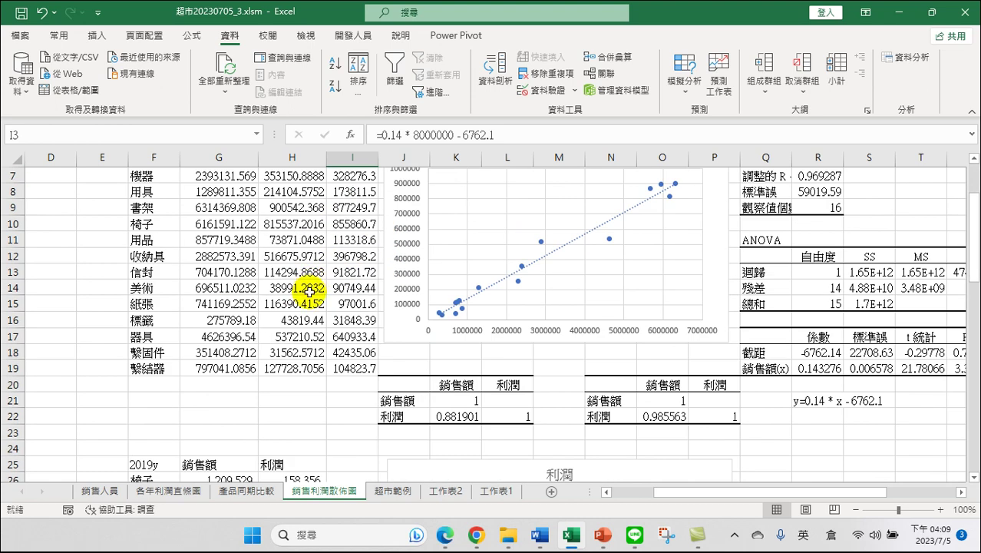
pyautogui.scroll(2, 309, 290)
pyautogui.click(244, 491)
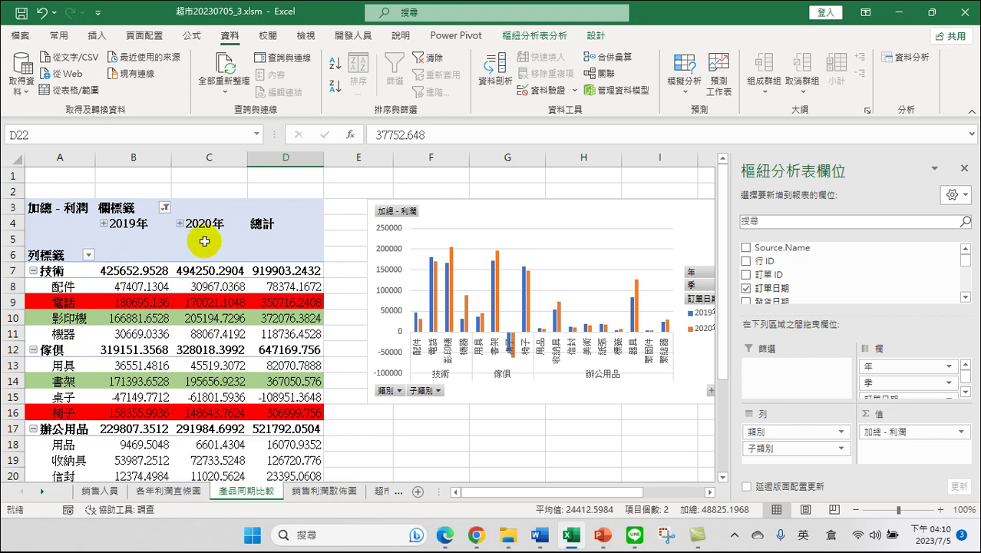
pyautogui.click(326, 491)
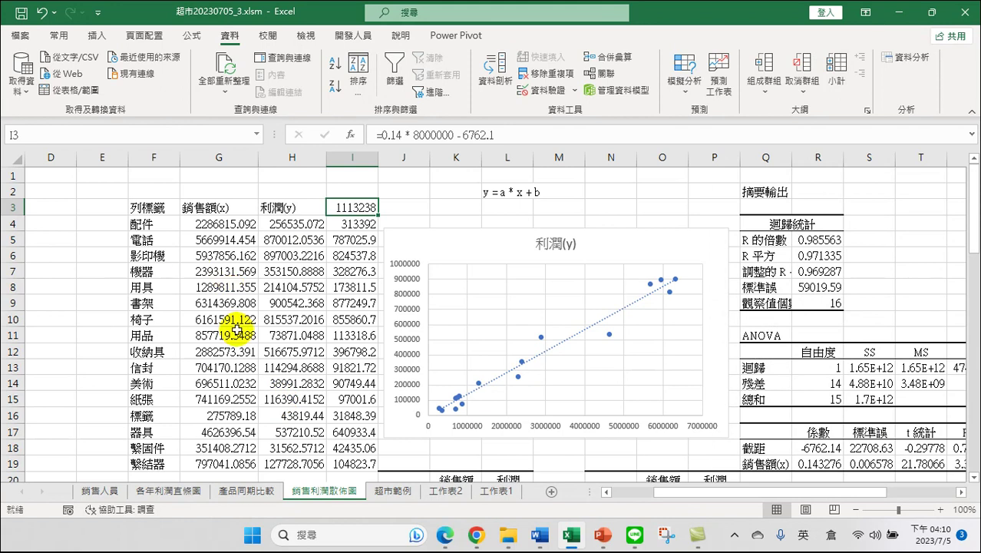
pyautogui.click(640, 489)
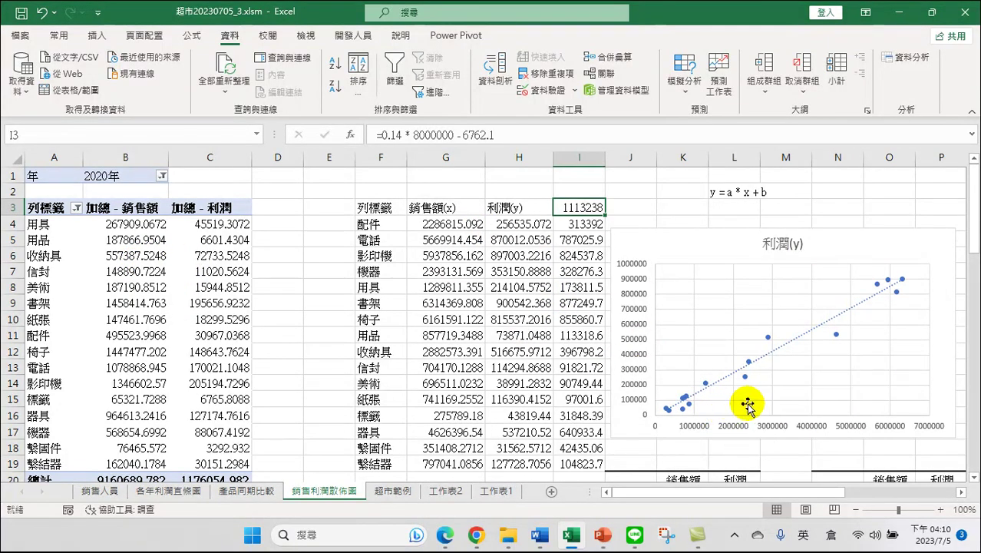
pyautogui.scroll(-2, 745, 399)
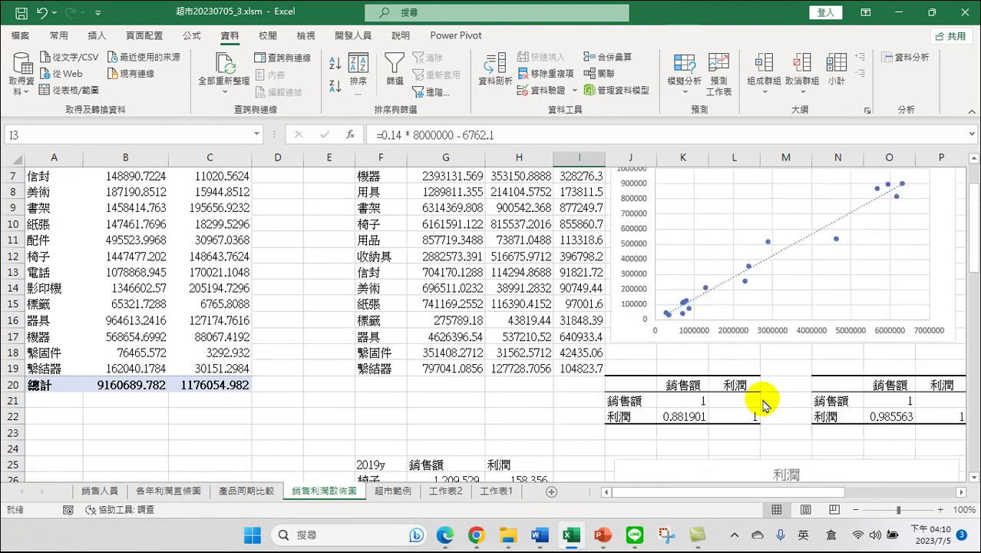
pyautogui.scroll(-2, 698, 397)
pyautogui.scroll(-2, 737, 399)
pyautogui.scroll(-4, 795, 414)
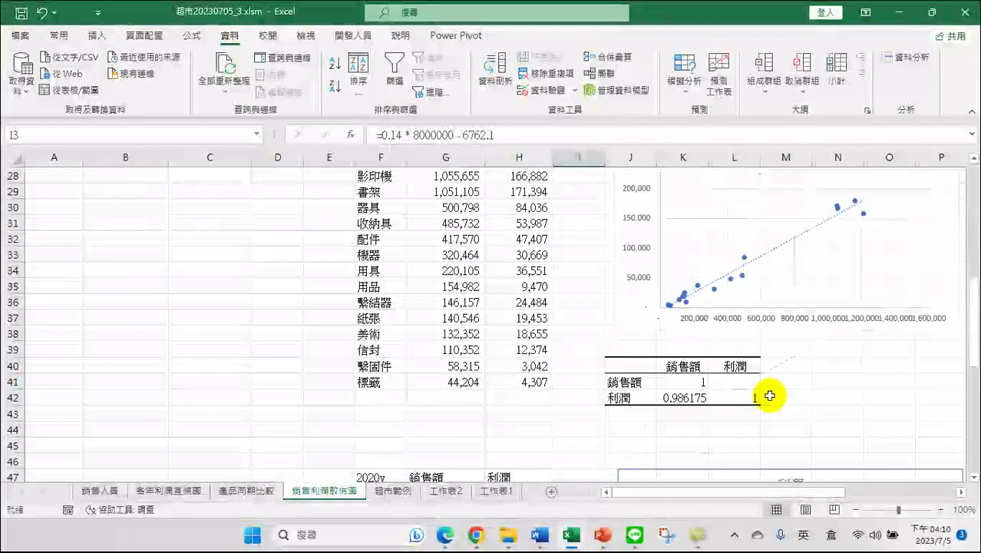
pyautogui.scroll(-3, 799, 395)
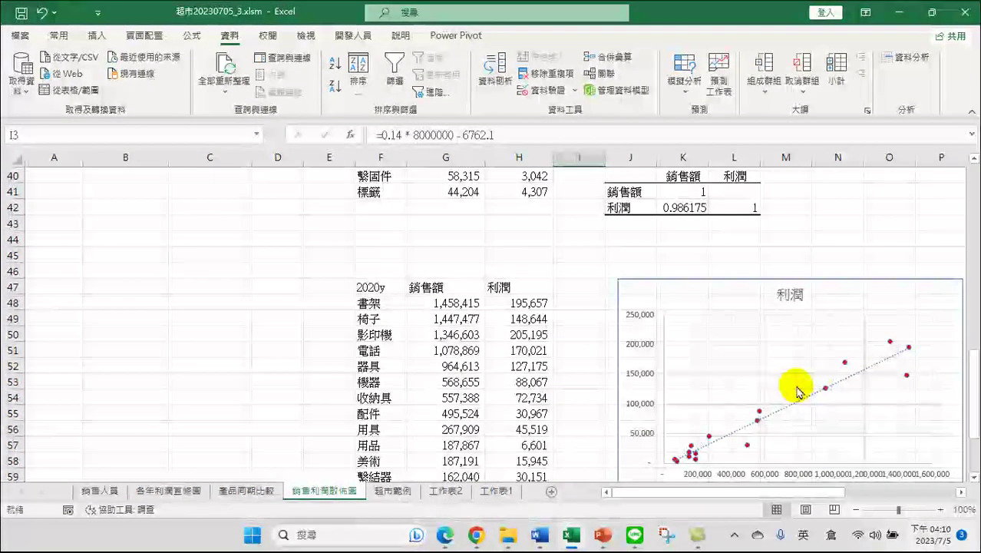
pyautogui.scroll(2, 800, 368)
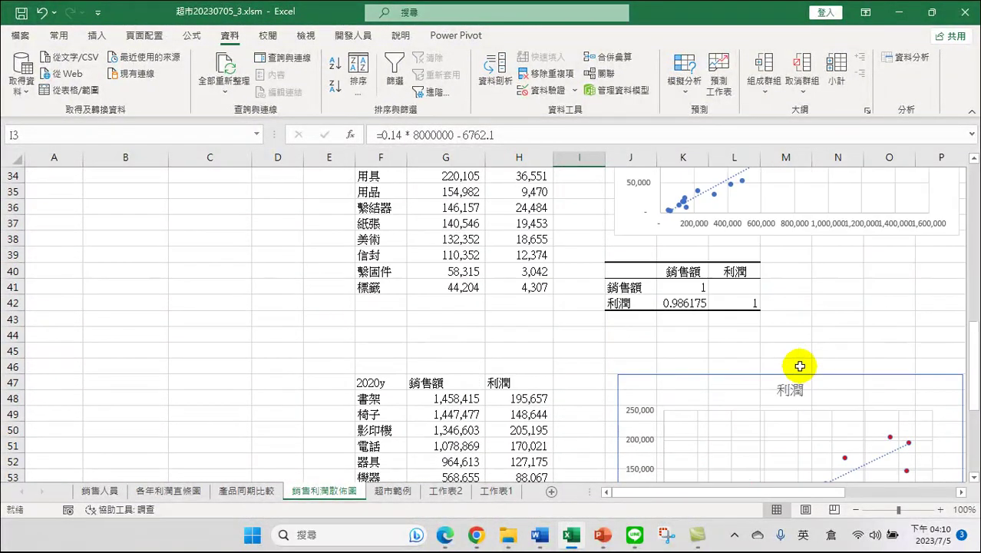
pyautogui.scroll(2, 821, 349)
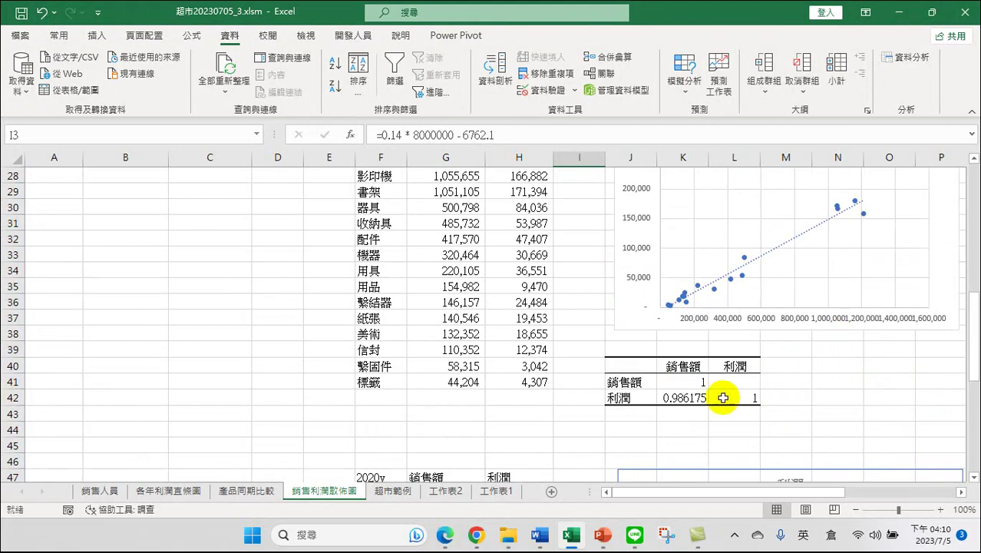
pyautogui.scroll(-3, 687, 399)
pyautogui.scroll(-3, 687, 397)
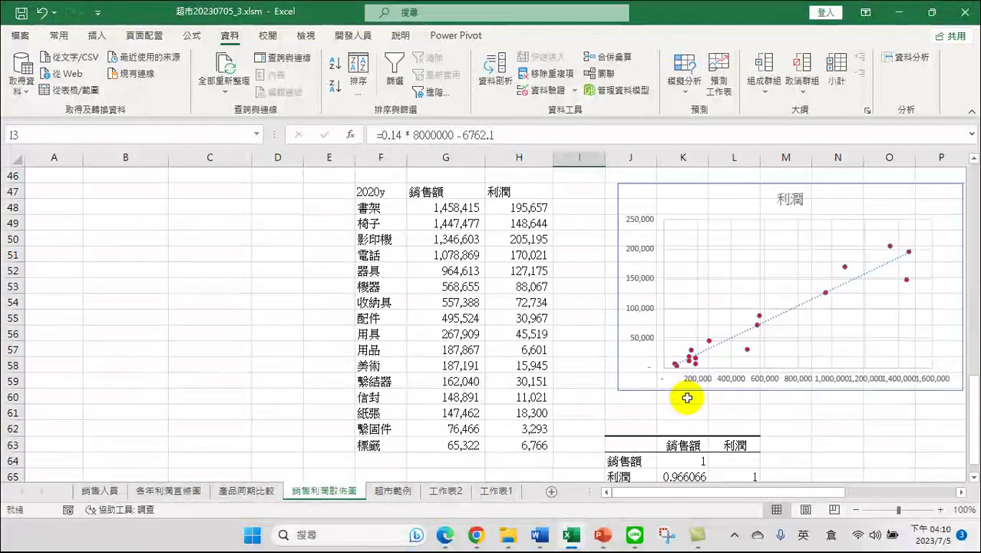
pyautogui.scroll(-2, 694, 414)
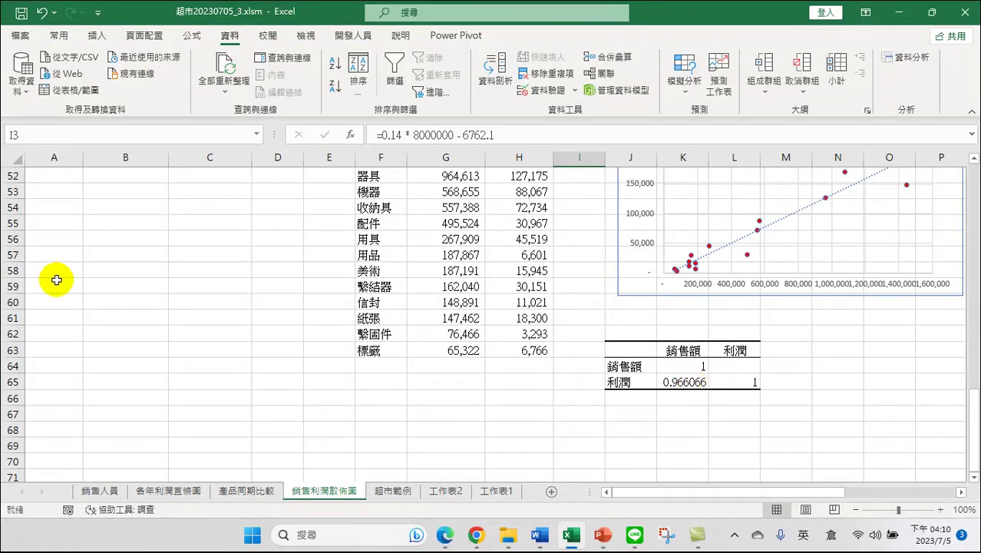
pyautogui.scroll(6, 96, 265)
pyautogui.scroll(11, 98, 256)
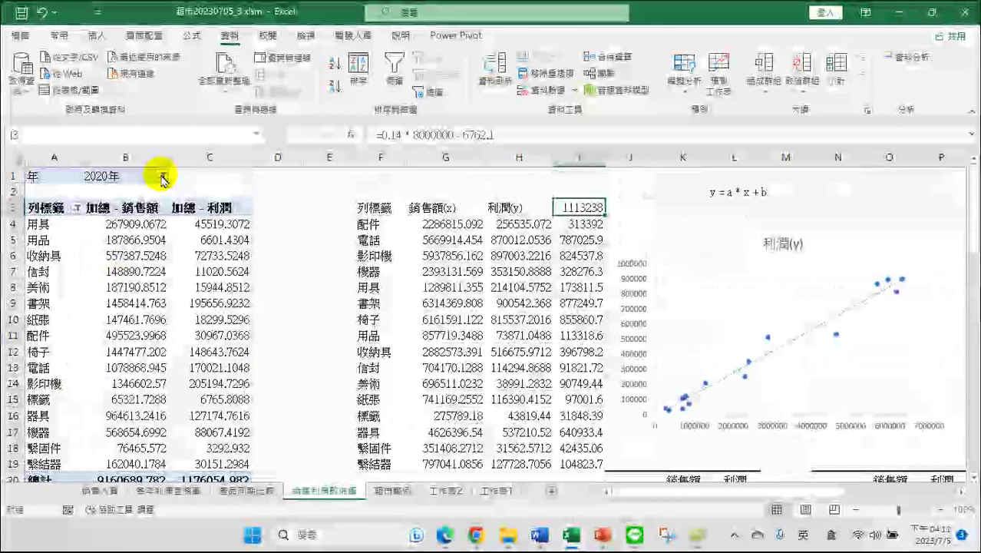
# - Filter the pivot's 年 field in B1 to 2016年 only, removing 2020年
pyautogui.click(162, 176)
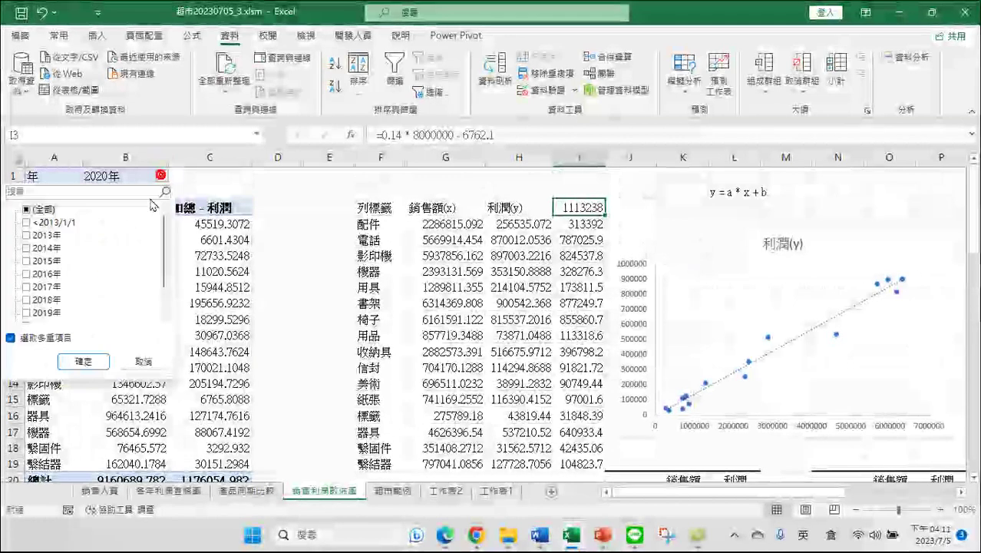
pyautogui.click(27, 274)
pyautogui.scroll(-1, 31, 299)
pyautogui.click(26, 287)
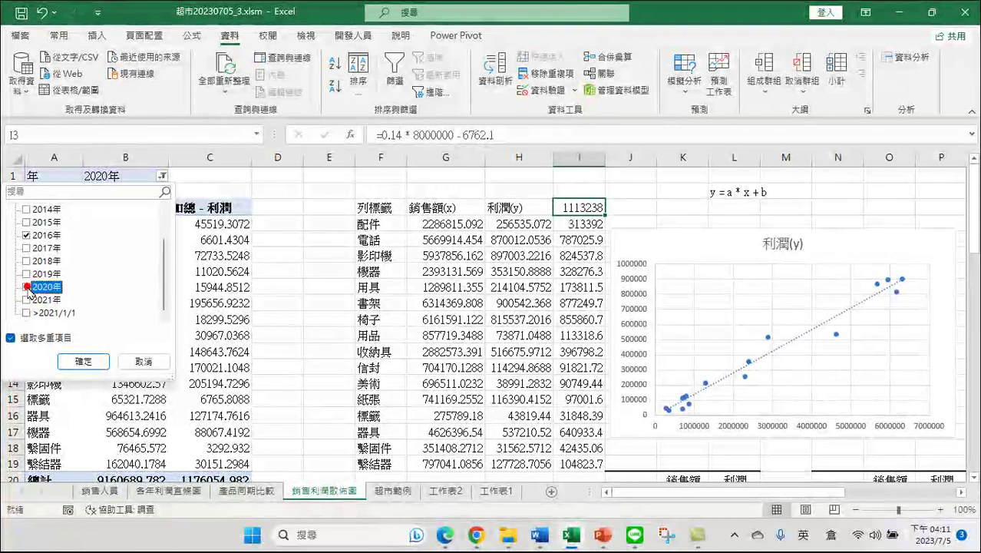
pyautogui.click(83, 361)
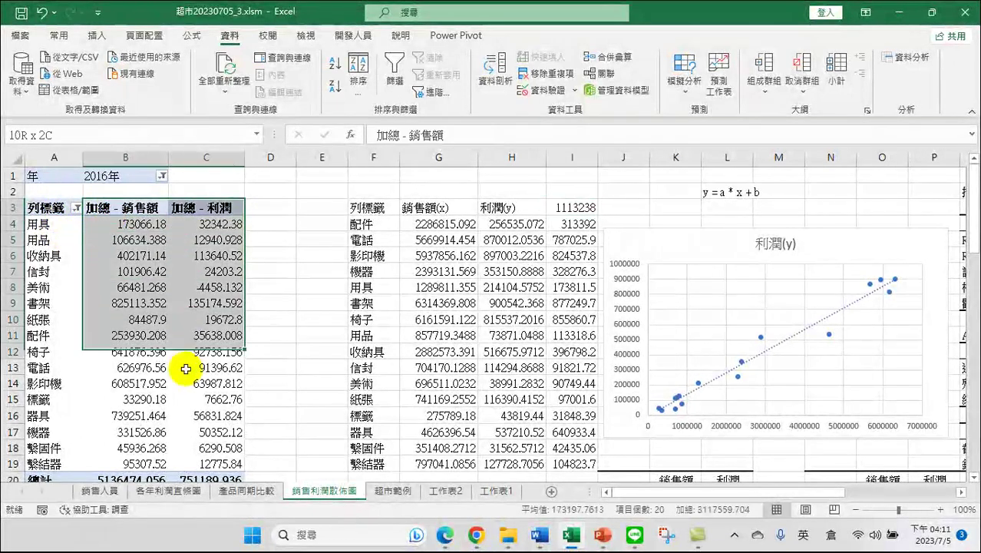
pyautogui.moveTo(109, 216); pyautogui.dragTo(194, 429)
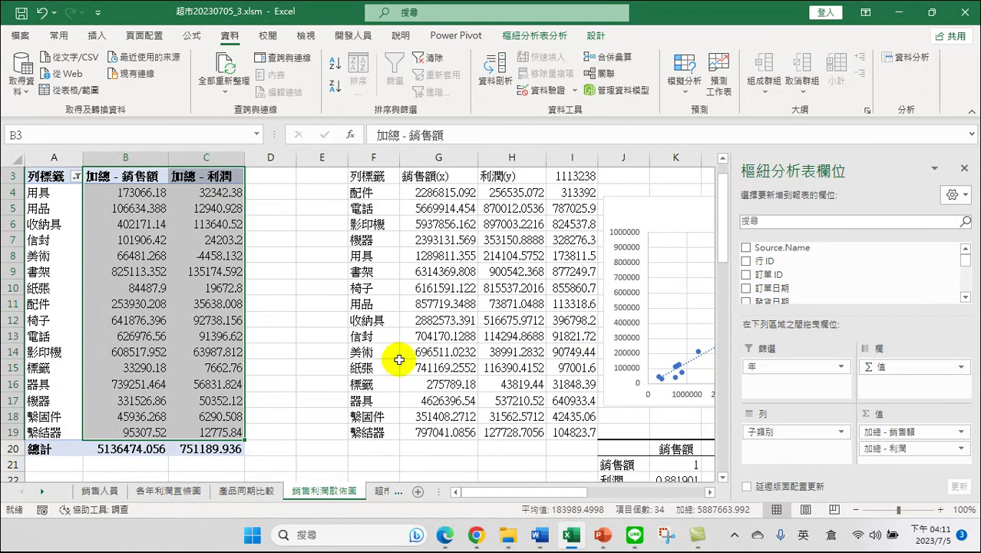
pyautogui.click(422, 335)
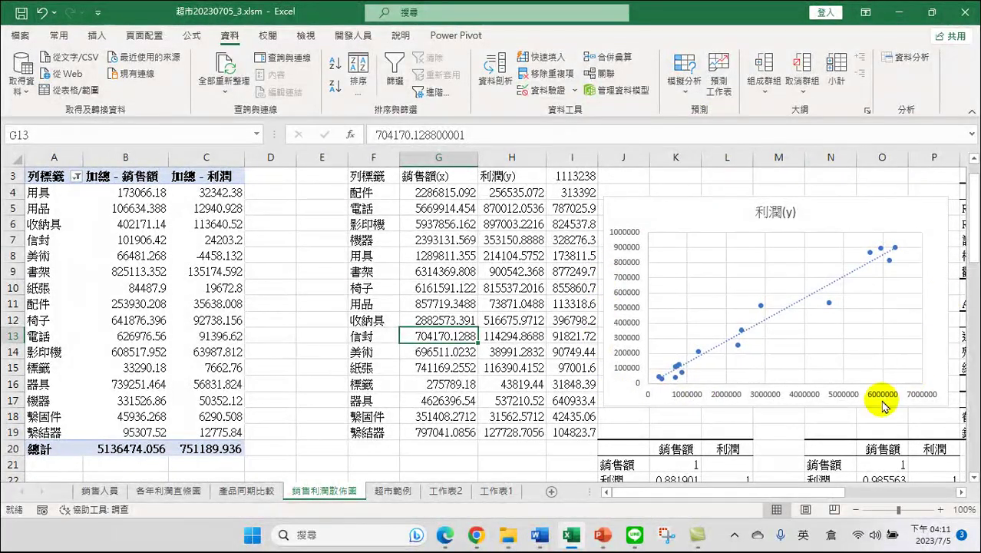
pyautogui.scroll(-3, 749, 415)
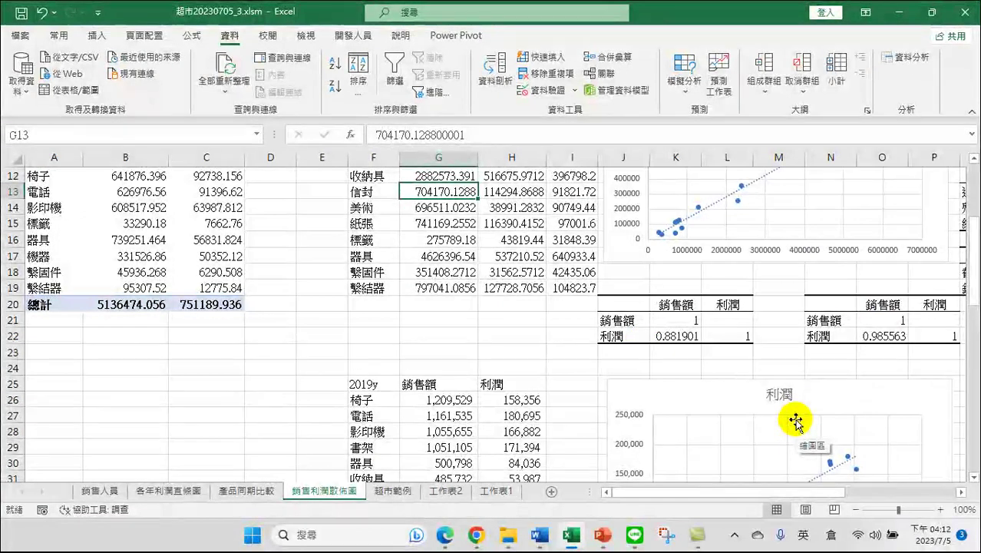
pyautogui.scroll(-3, 798, 420)
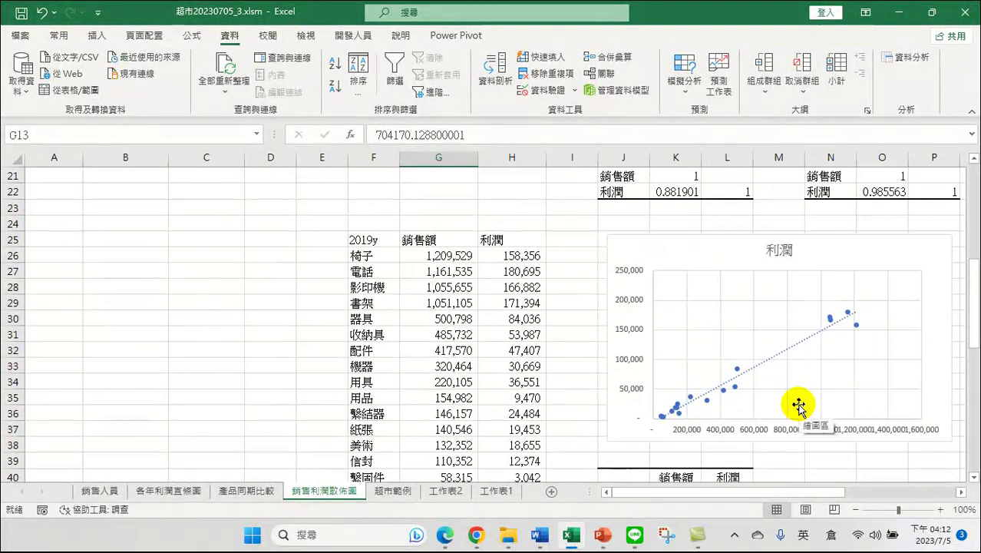
pyautogui.scroll(-2, 799, 405)
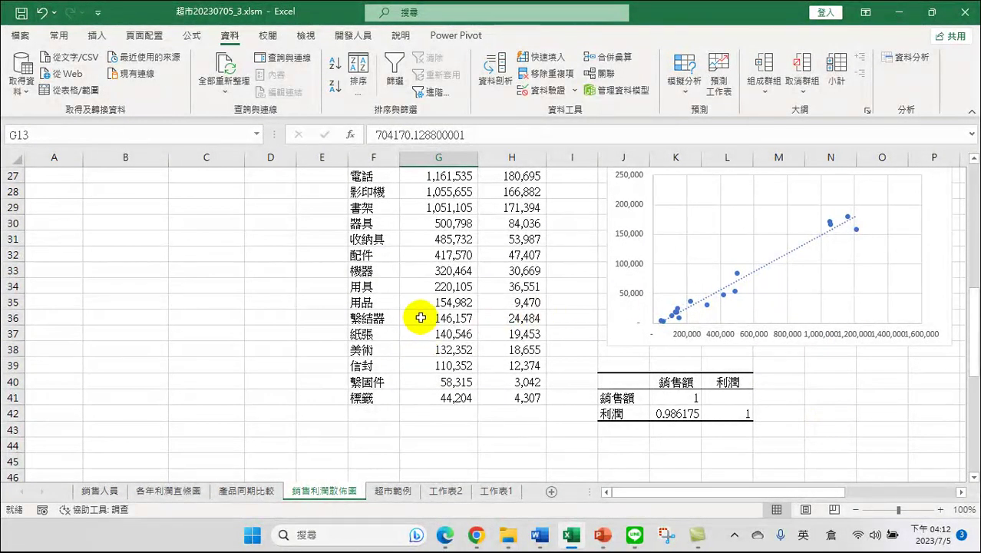
pyautogui.scroll(4, 458, 286)
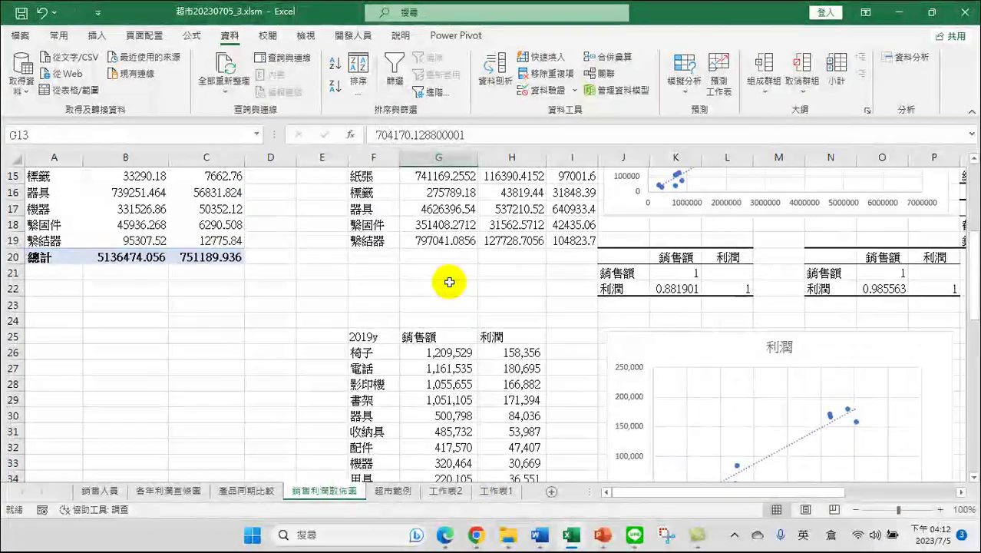
pyautogui.scroll(5, 452, 284)
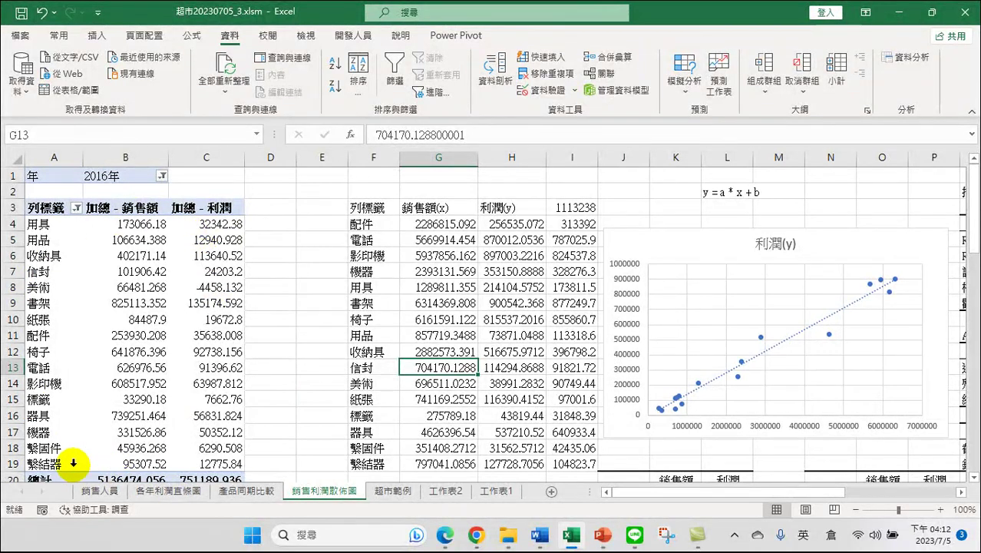
# - Switch the pivot's 年 filter from 2016年 back to 2020年, then go to File > 另存新檔
pyautogui.click(151, 309)
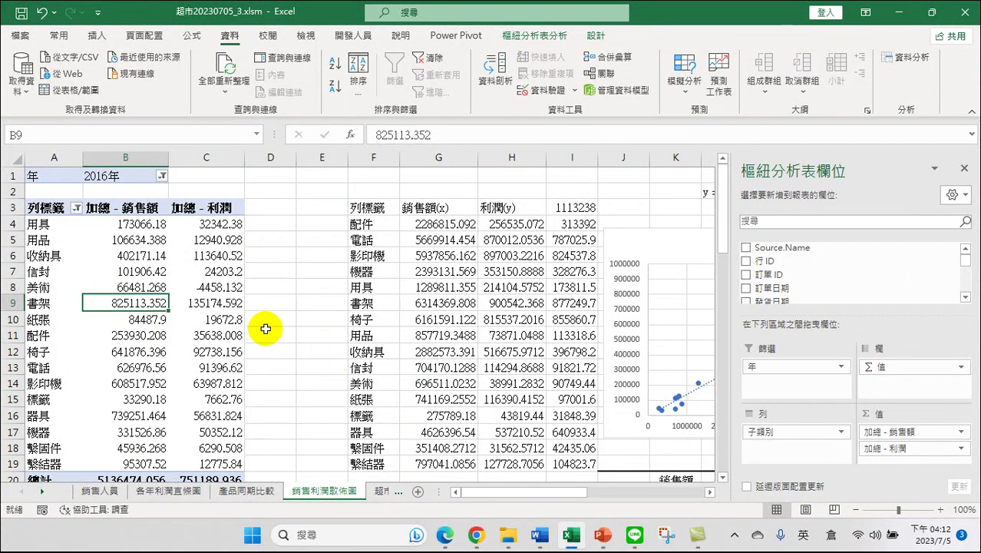
pyautogui.scroll(-3, 449, 292)
pyautogui.scroll(3, 459, 335)
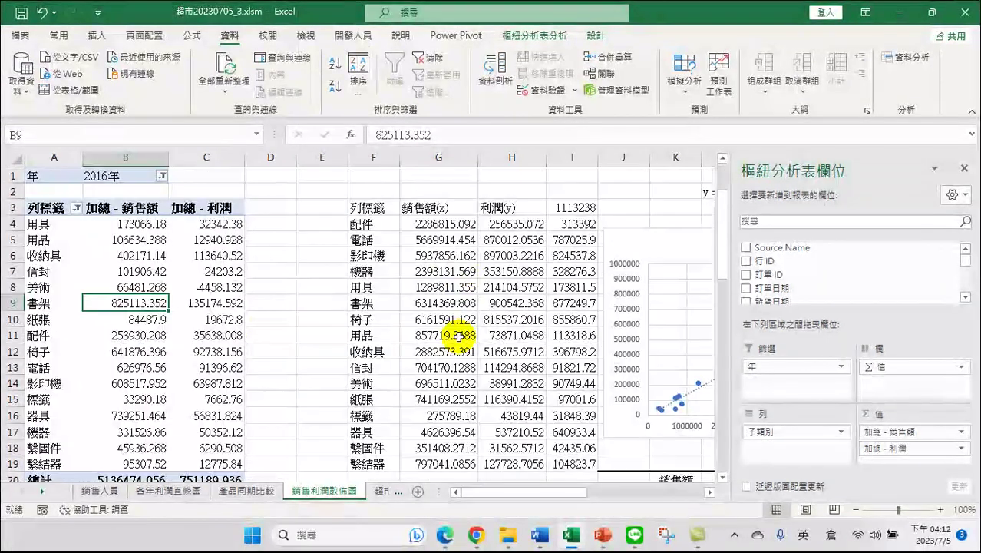
pyautogui.click(162, 177)
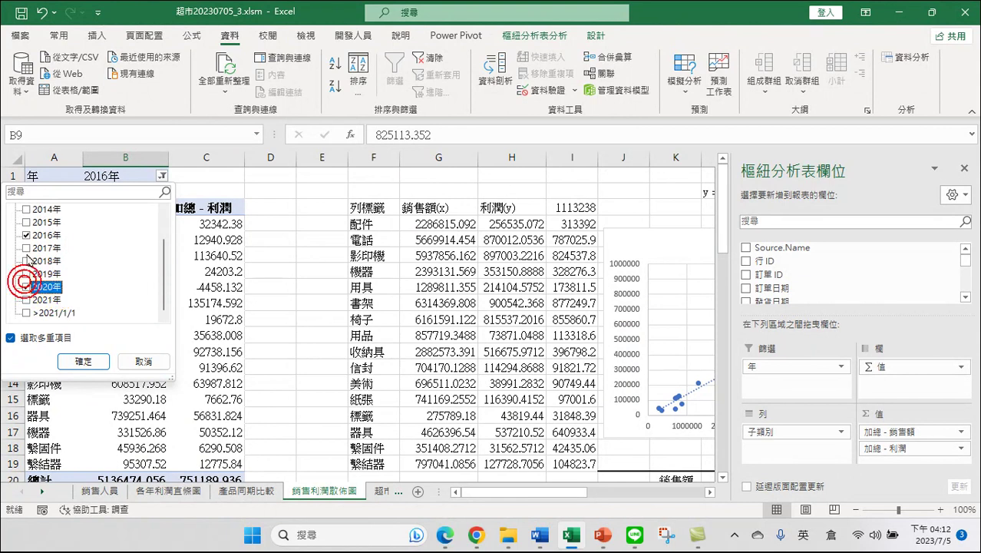
pyautogui.click(26, 236)
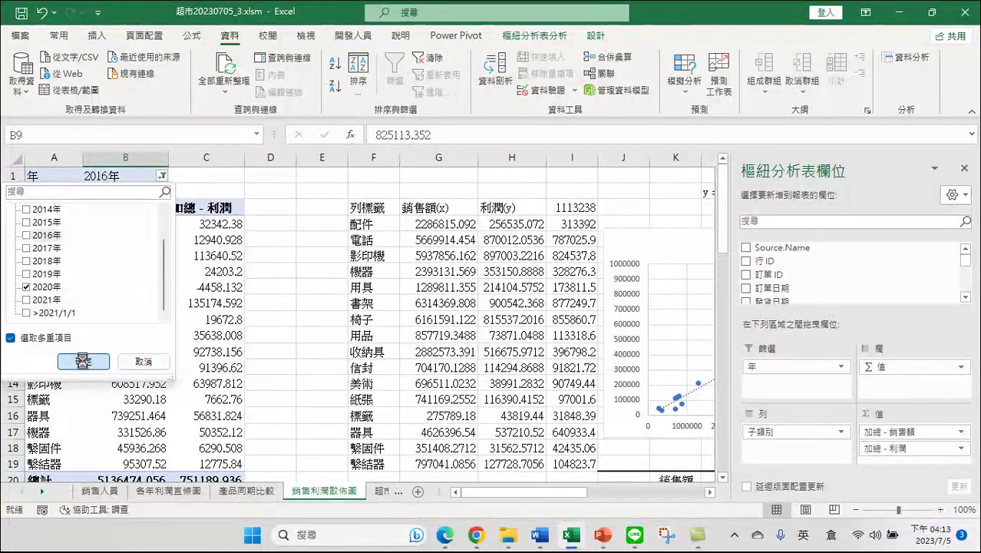
pyautogui.click(82, 361)
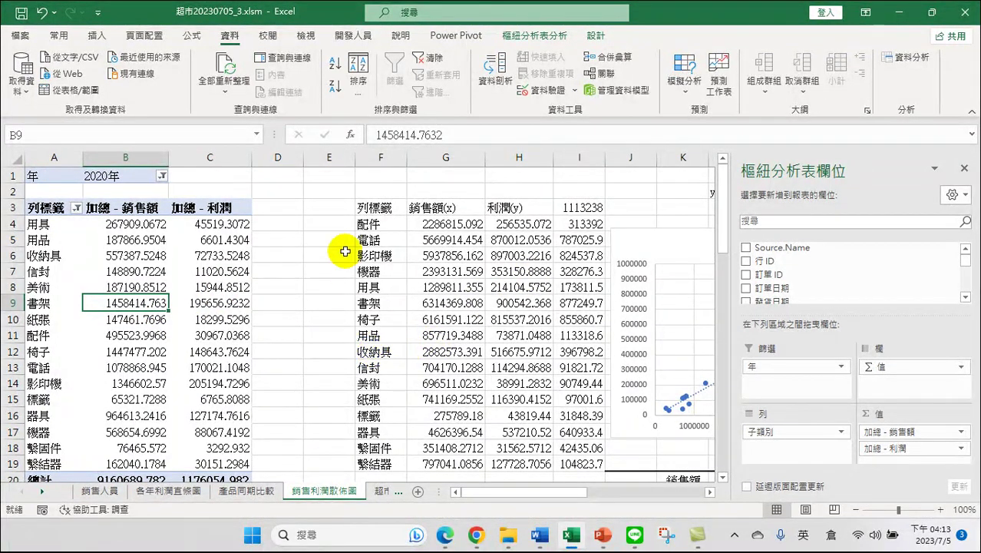
pyautogui.click(22, 36)
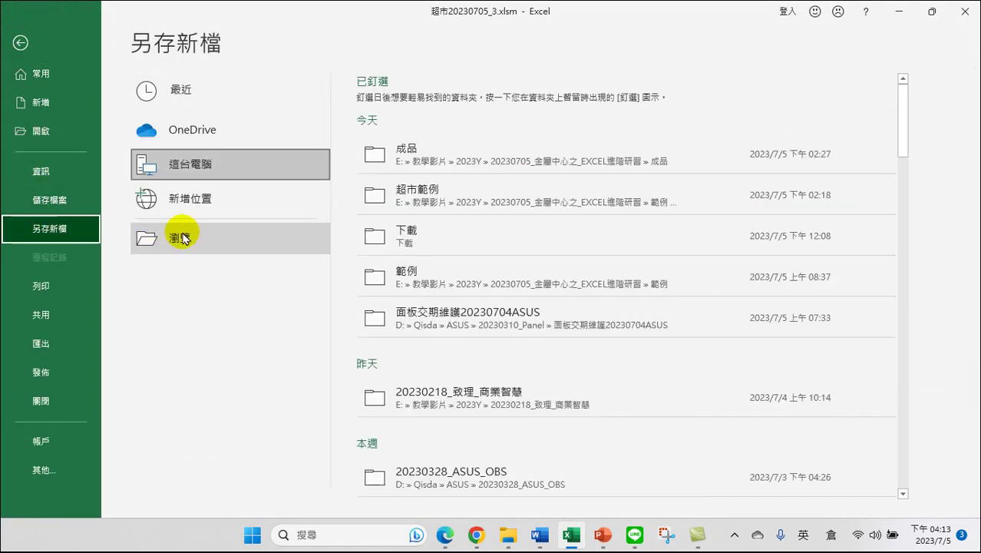
# - Save a copy in the 成品 folder, changing the version number to make 超市20230705_4.xlsm
pyautogui.click(180, 234)
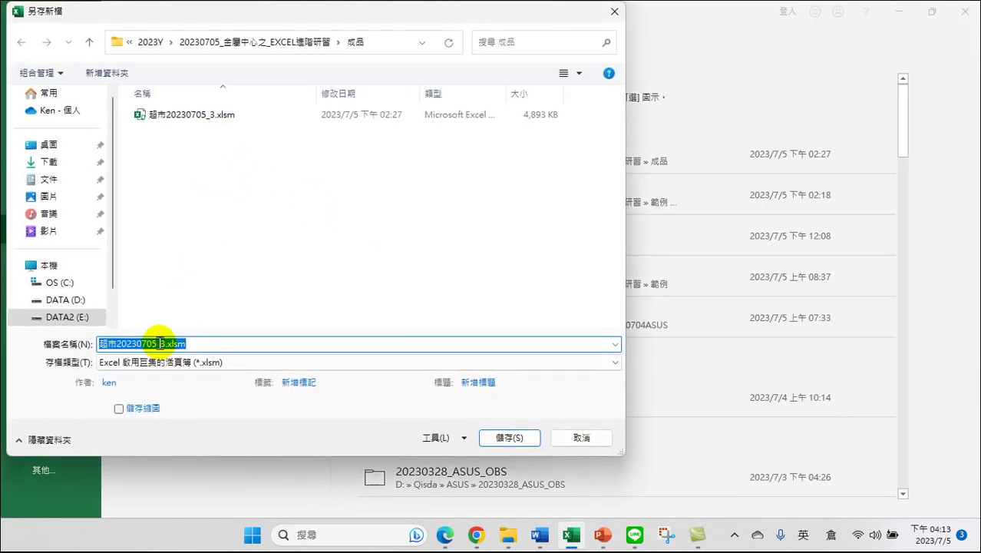
pyautogui.click(159, 343)
pyautogui.moveTo(159, 343); pyautogui.dragTo(166, 343)
pyautogui.write('4')
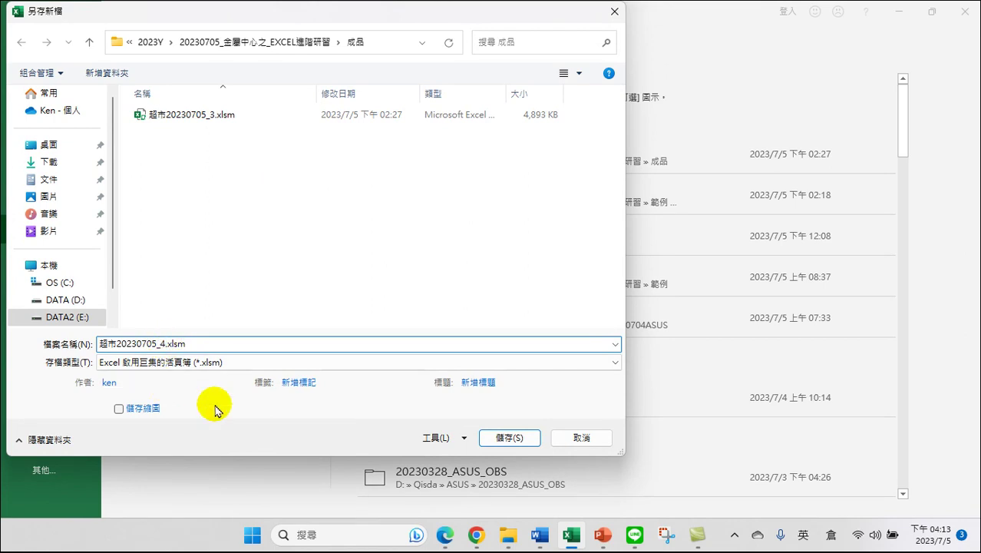
pyautogui.click(509, 436)
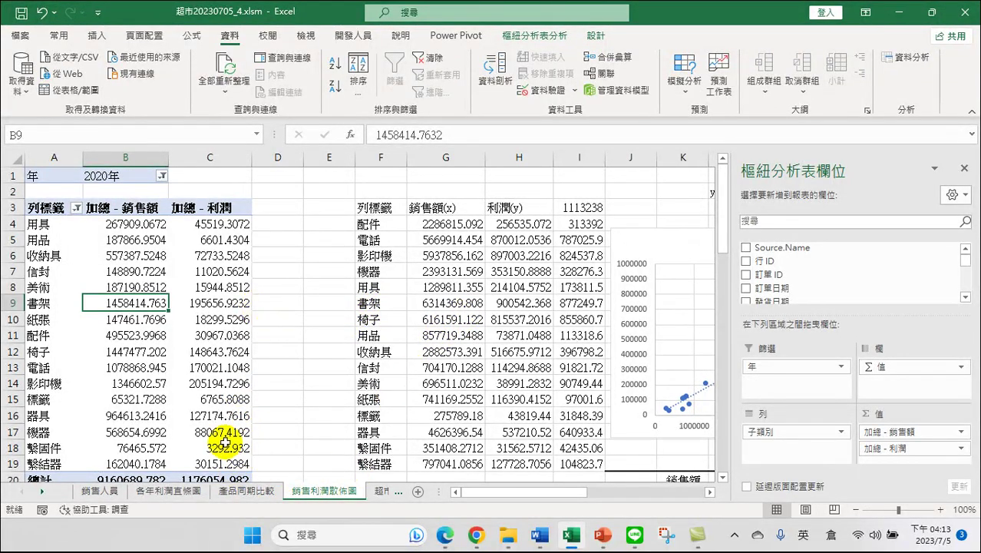
# - Check the 2020 figures on the 銷售人員, 各年利潤直條圖, 產品同期比較 and 銷售利潤散佈圖 sheets
pyautogui.click(115, 497)
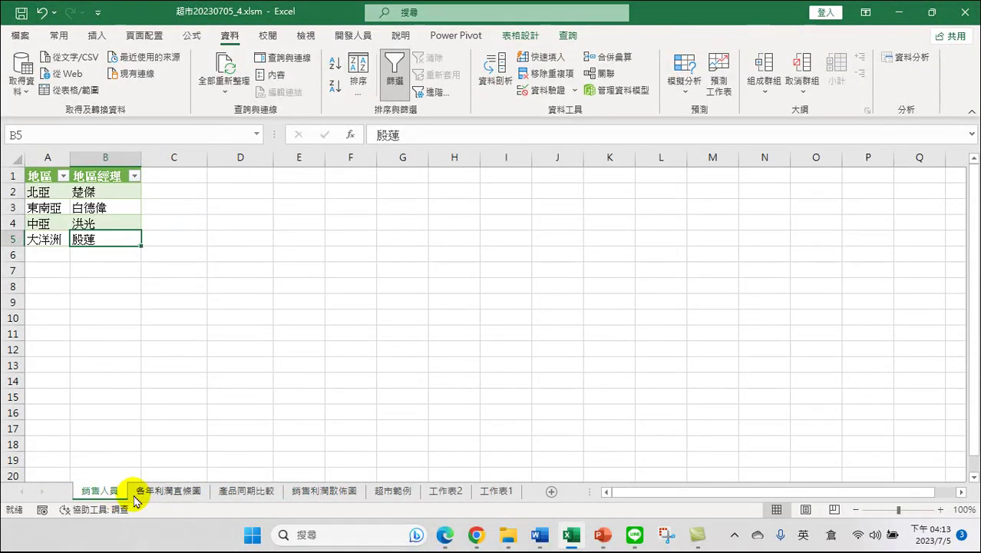
pyautogui.click(175, 497)
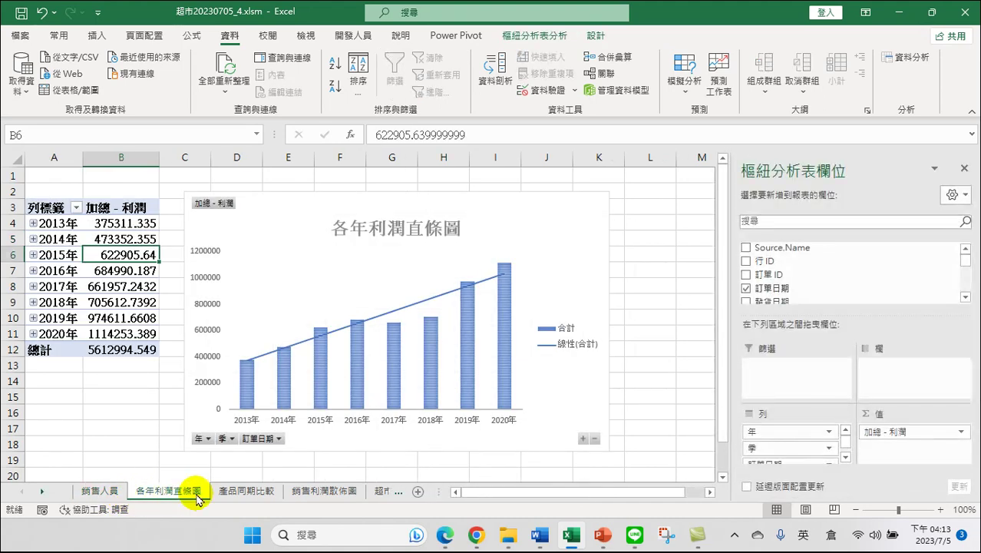
pyautogui.click(237, 491)
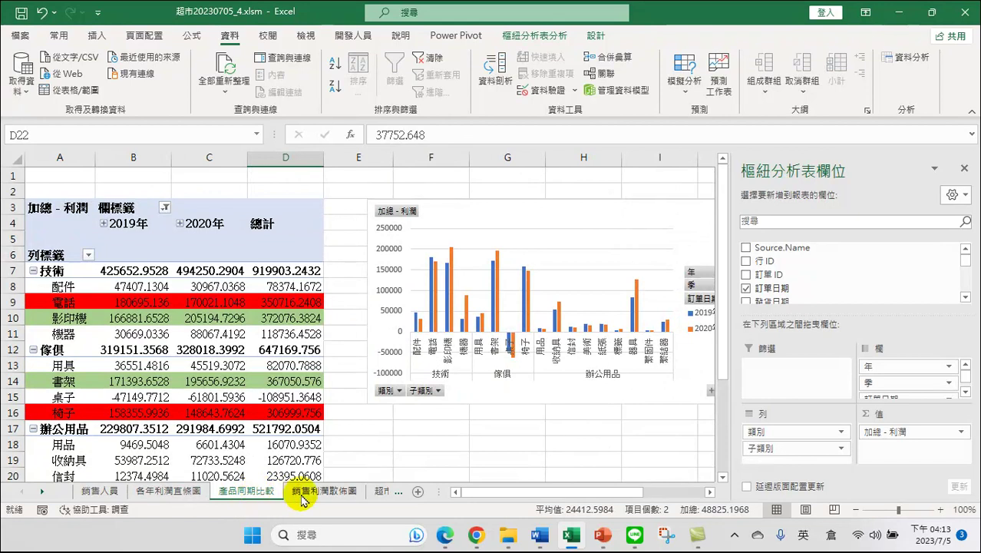
pyautogui.click(306, 495)
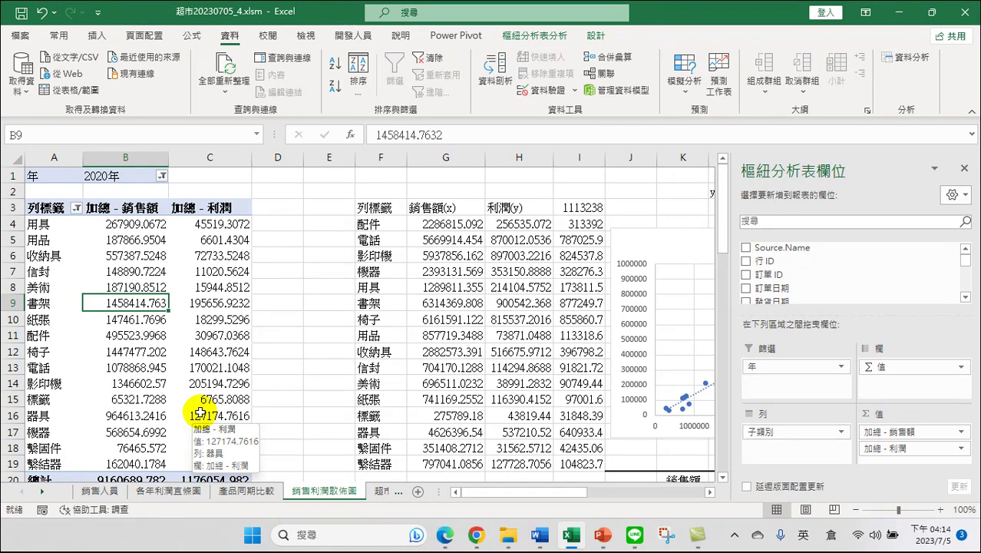
pyautogui.click(123, 269)
# - Save 超市20230705_4.xlsm and close Excel, confirming 儲存 in the prompt
pyautogui.click(22, 14)
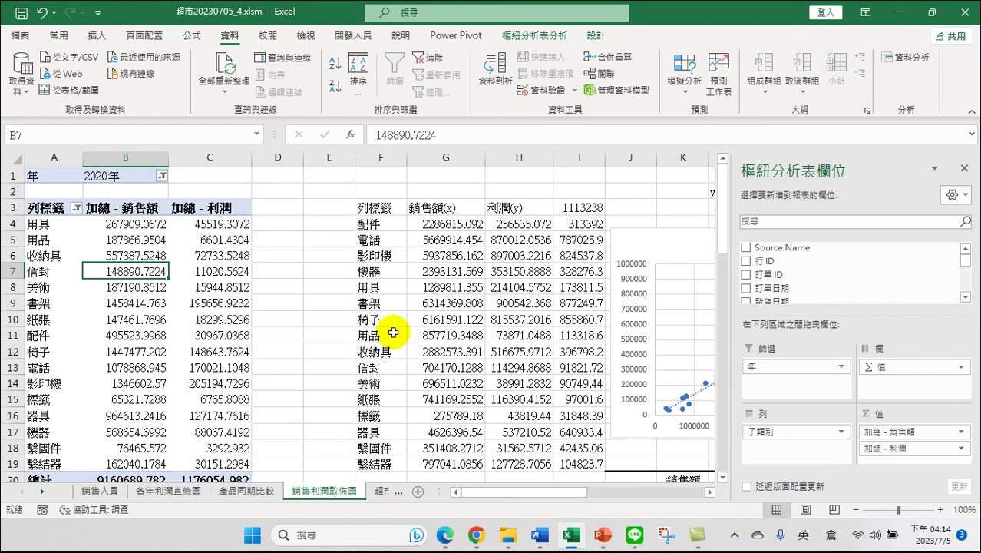
pyautogui.click(292, 203)
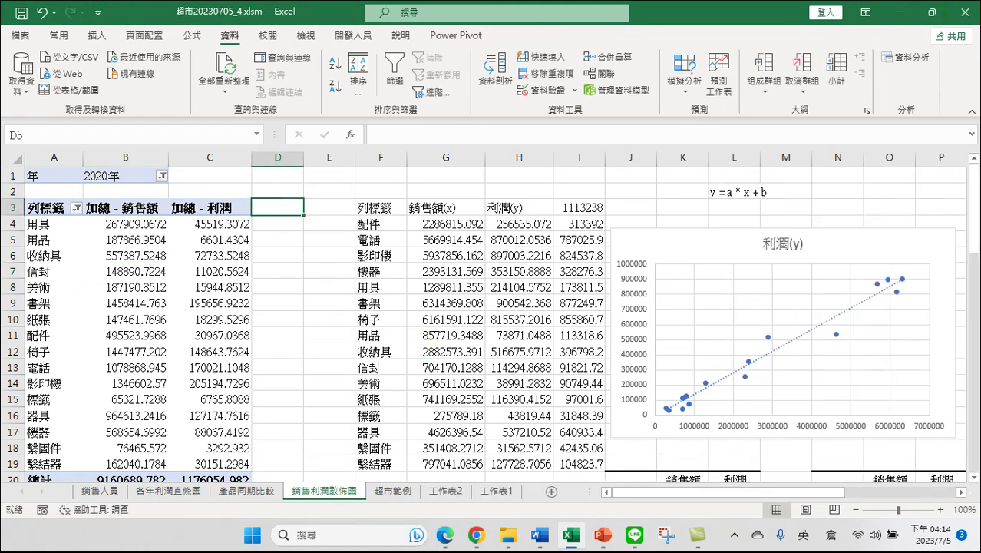
pyautogui.click(962, 14)
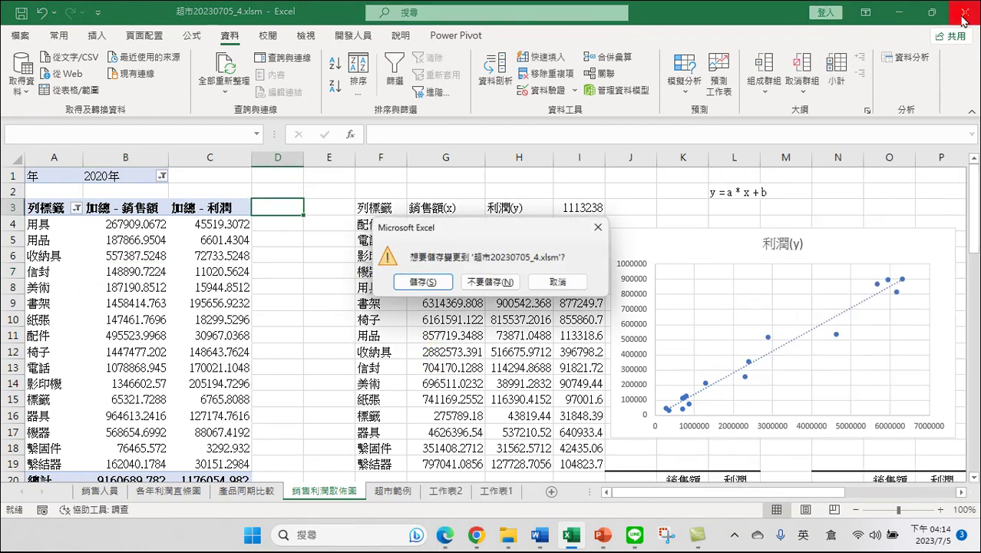
pyautogui.click(418, 283)
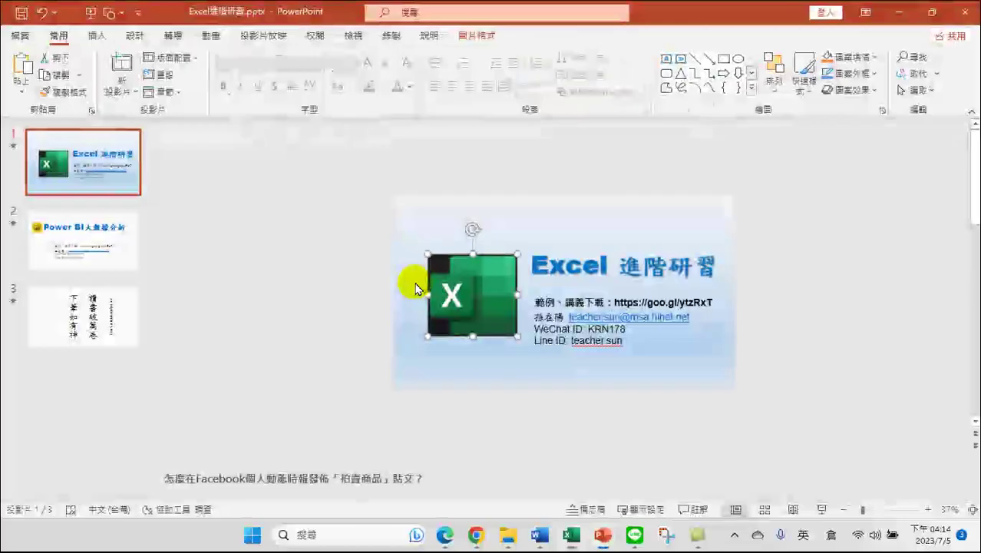
# - In File Explorer, leave the folder holding 超市範例2020.csv and go to 下載
pyautogui.click(509, 537)
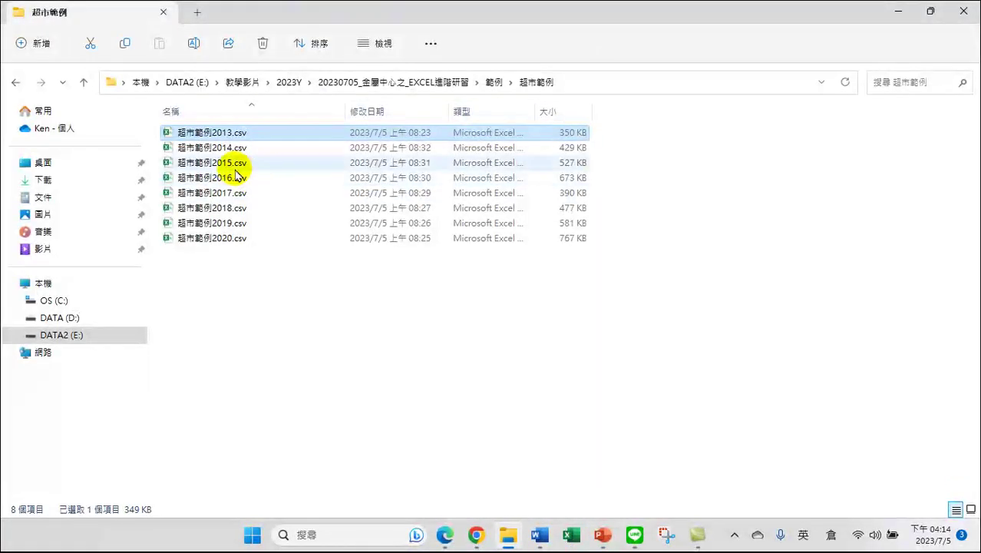
pyautogui.moveTo(197, 245)
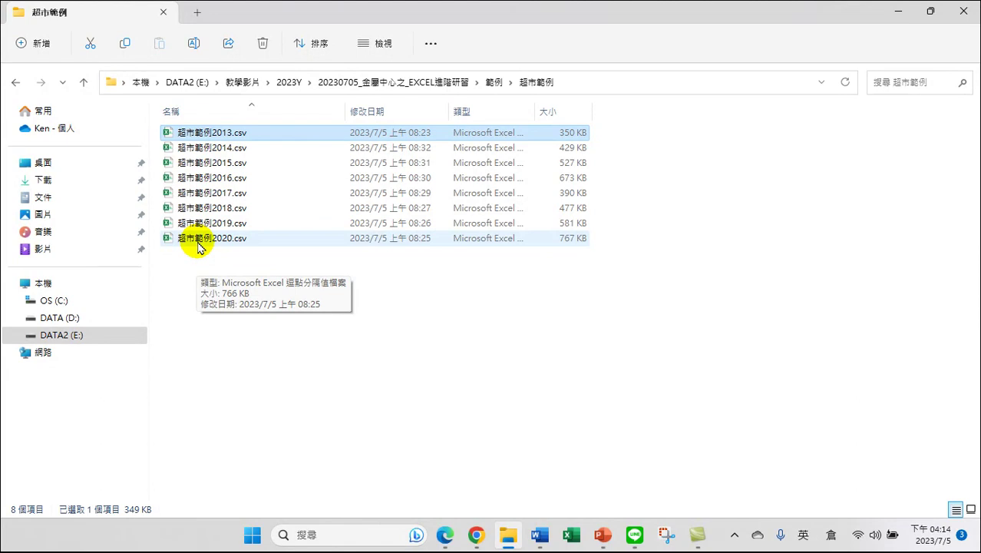
pyautogui.rightClick(196, 241)
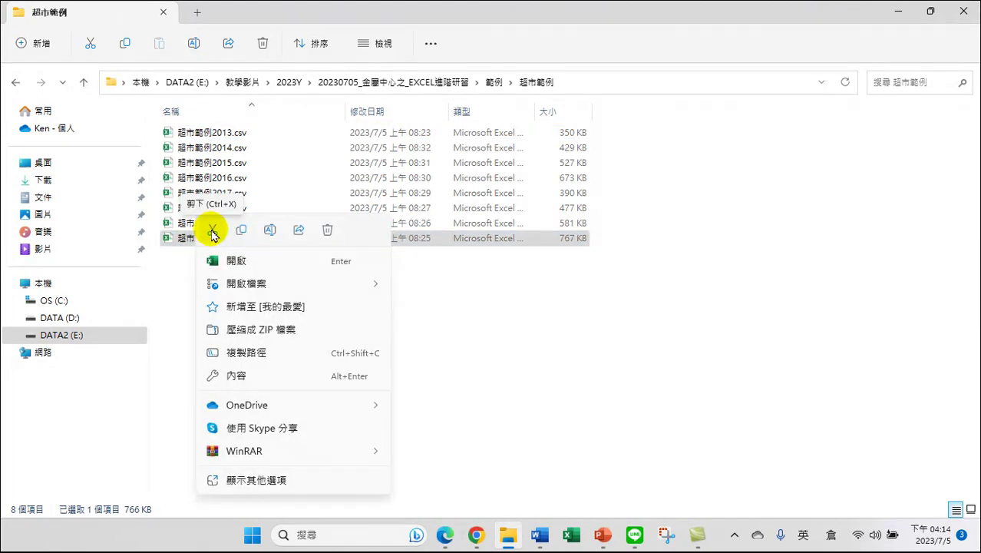
pyautogui.click(213, 232)
pyautogui.click(404, 82)
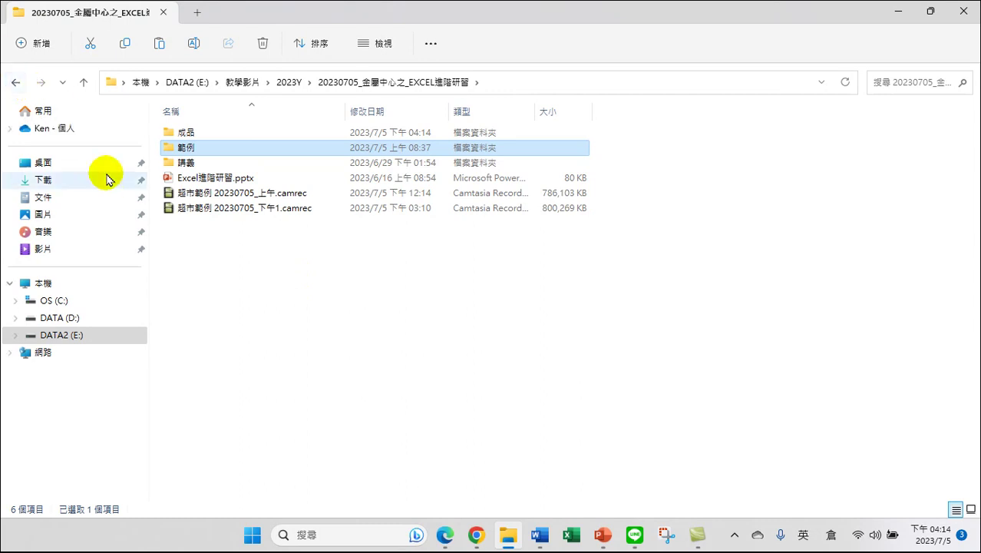
pyautogui.click(60, 181)
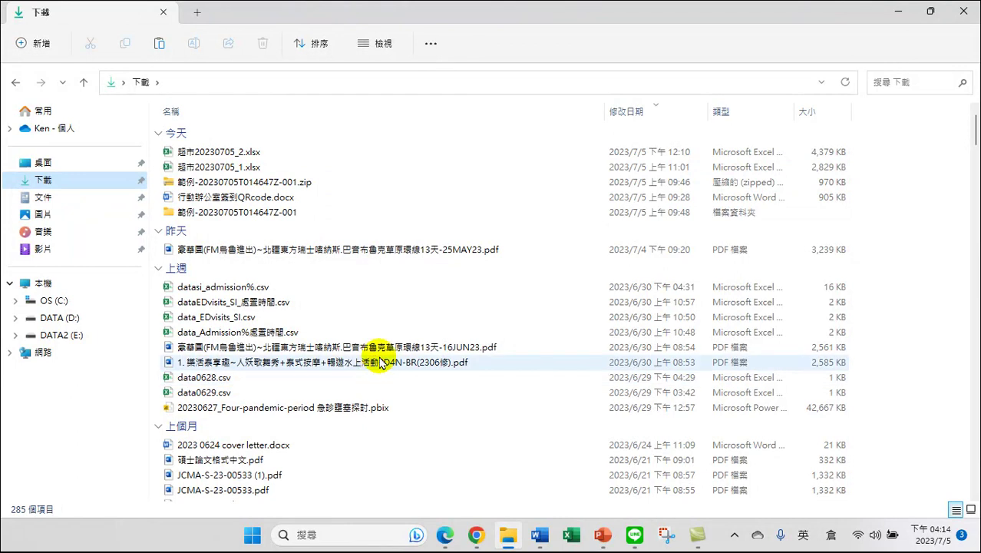
pyautogui.moveTo(322, 362)
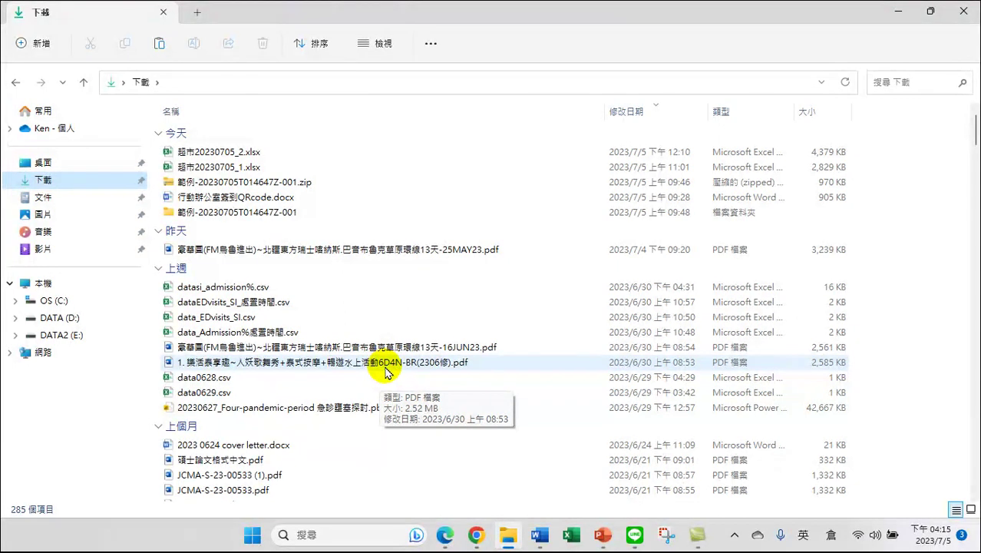
# - Open the downloaded folders down to the inner 超市範例 folder and cut 超市範例2020.csv
pyautogui.doubleClick(230, 212)
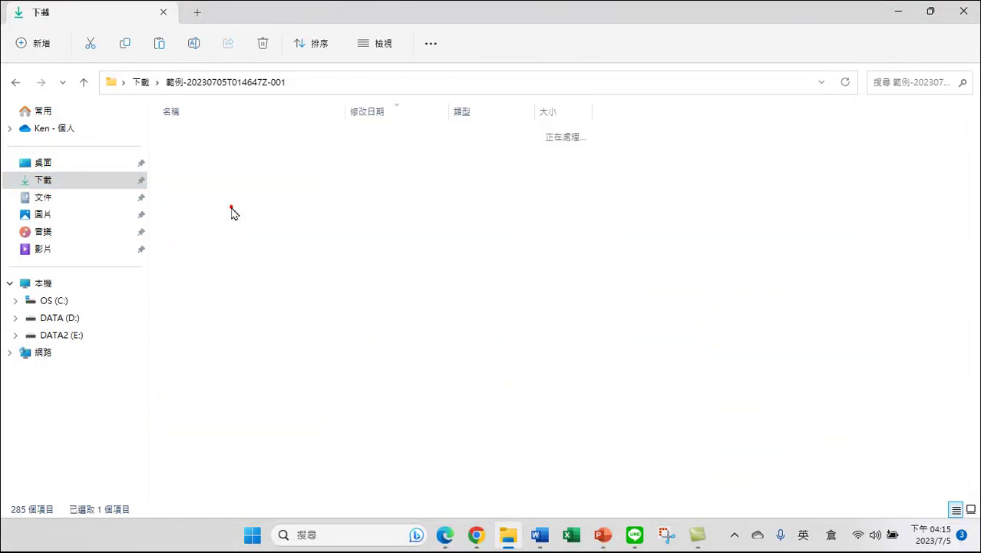
pyautogui.doubleClick(184, 154)
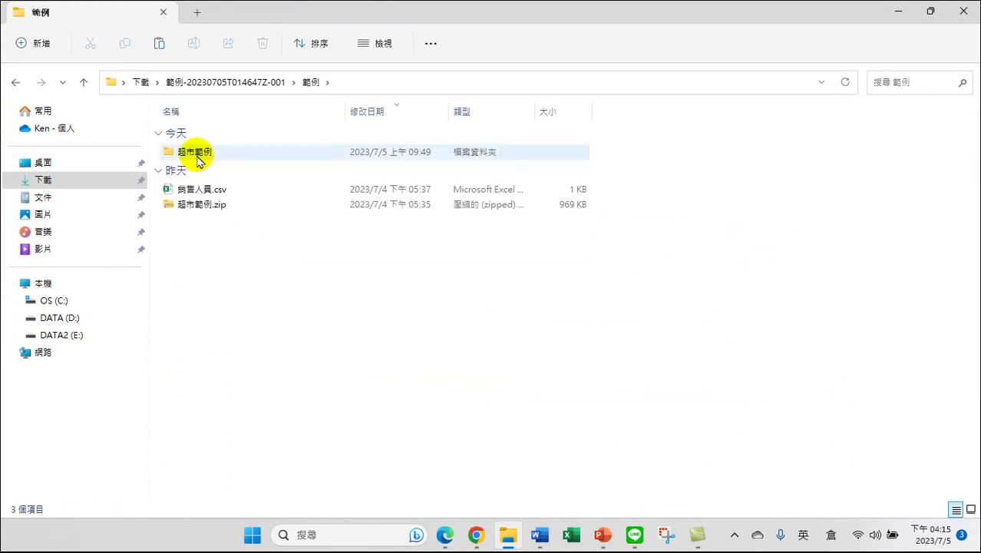
pyautogui.doubleClick(193, 154)
pyautogui.doubleClick(194, 152)
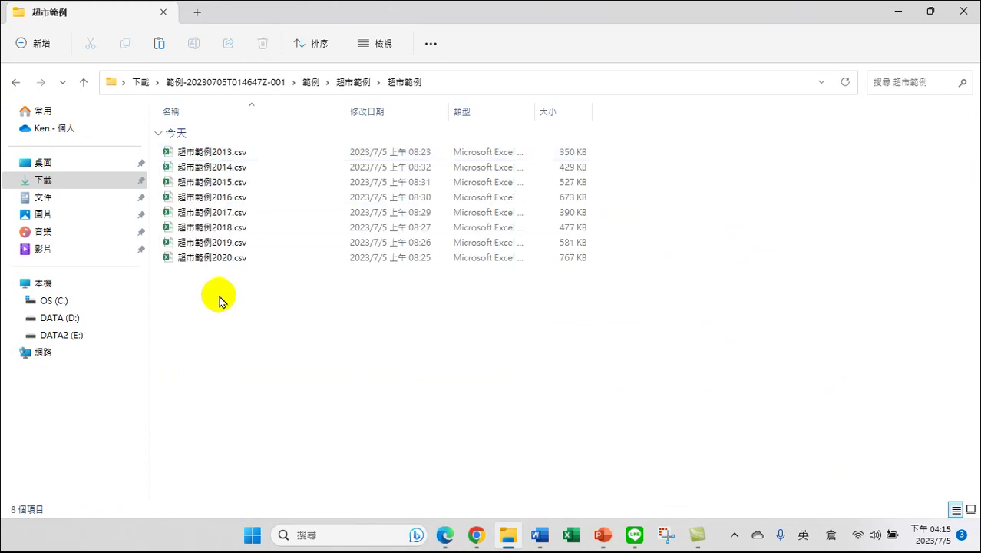
pyautogui.rightClick(217, 261)
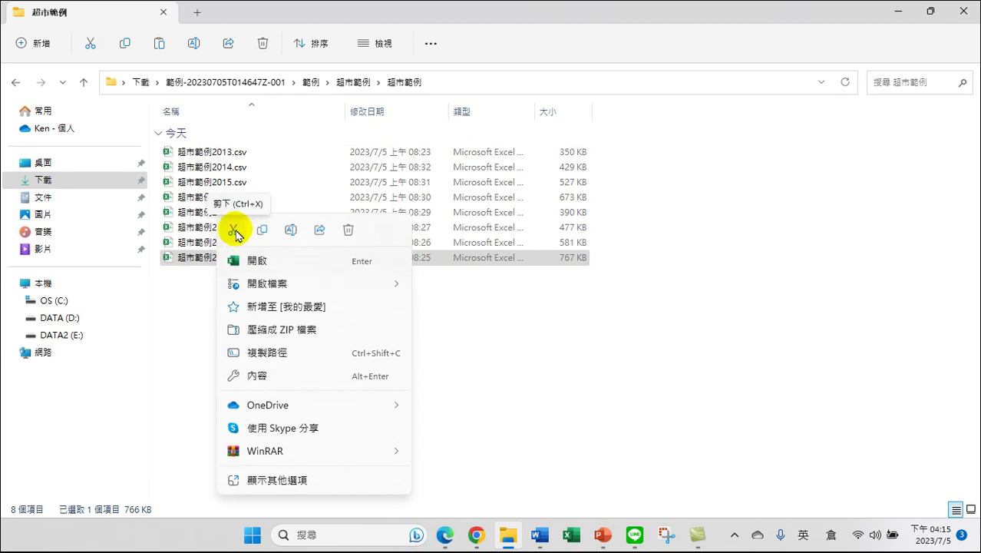
pyautogui.click(234, 230)
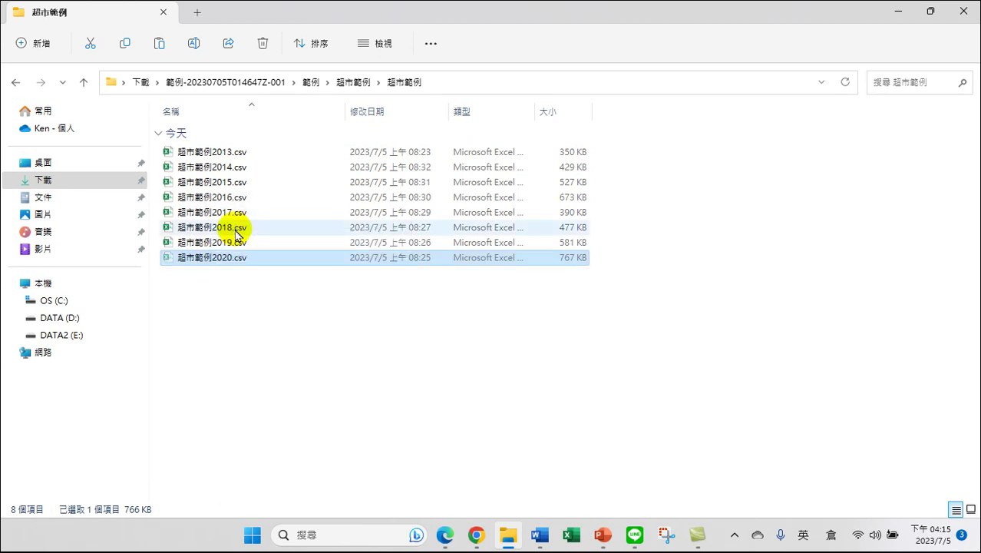
# - Paste 超市範例2020.csv into the 範例 folder, then return to 下載
pyautogui.click(355, 82)
pyautogui.click(309, 82)
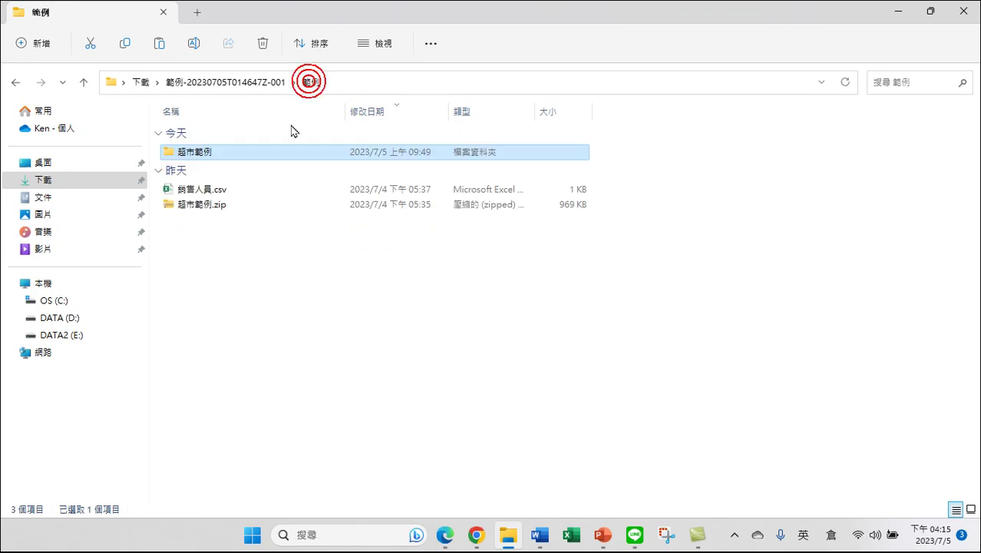
pyautogui.rightClick(188, 286)
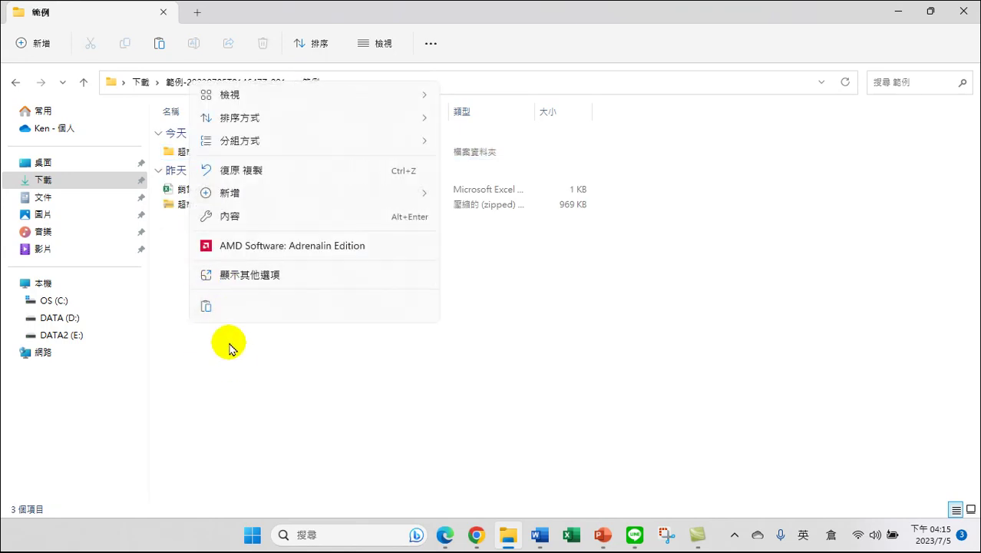
pyautogui.click(205, 306)
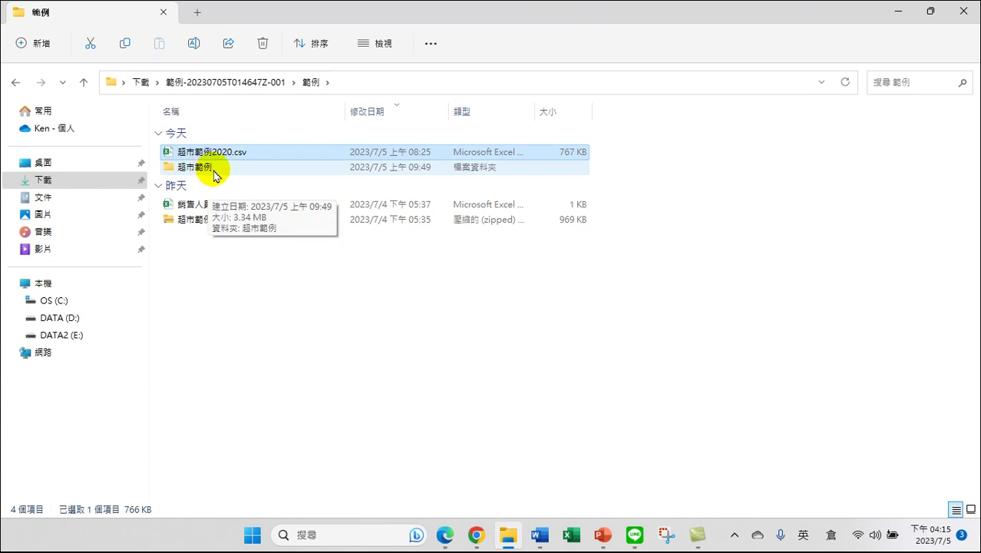
pyautogui.click(224, 83)
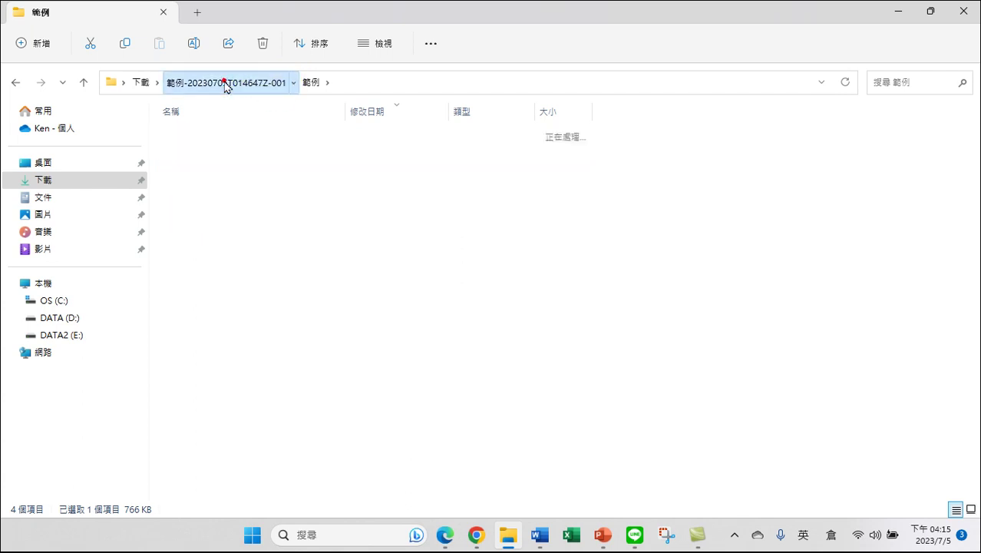
pyautogui.click(140, 81)
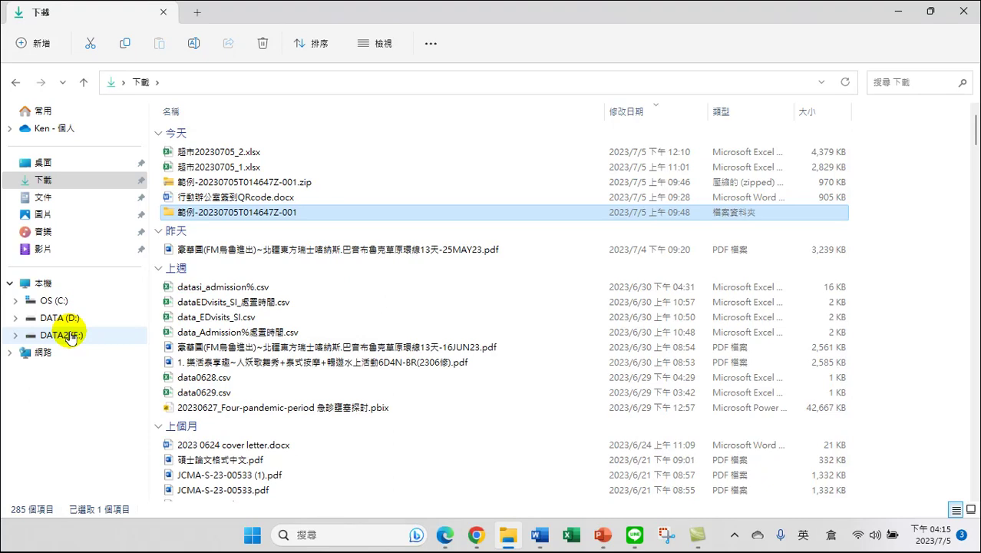
# - Browse E: > 教學影片 > 2023Y > course folder > 成品 and open 超市20230705_4.xlsm
pyautogui.click(68, 336)
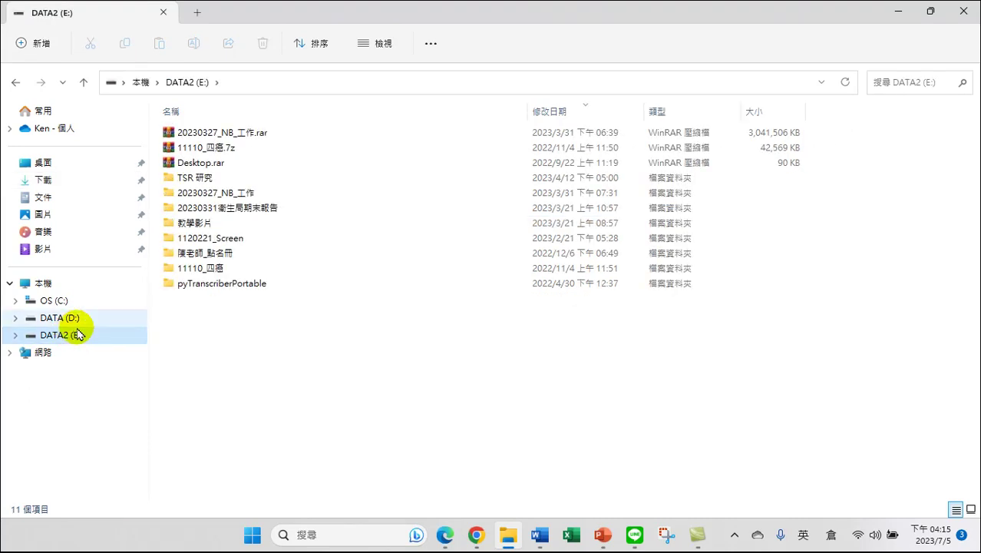
pyautogui.doubleClick(197, 224)
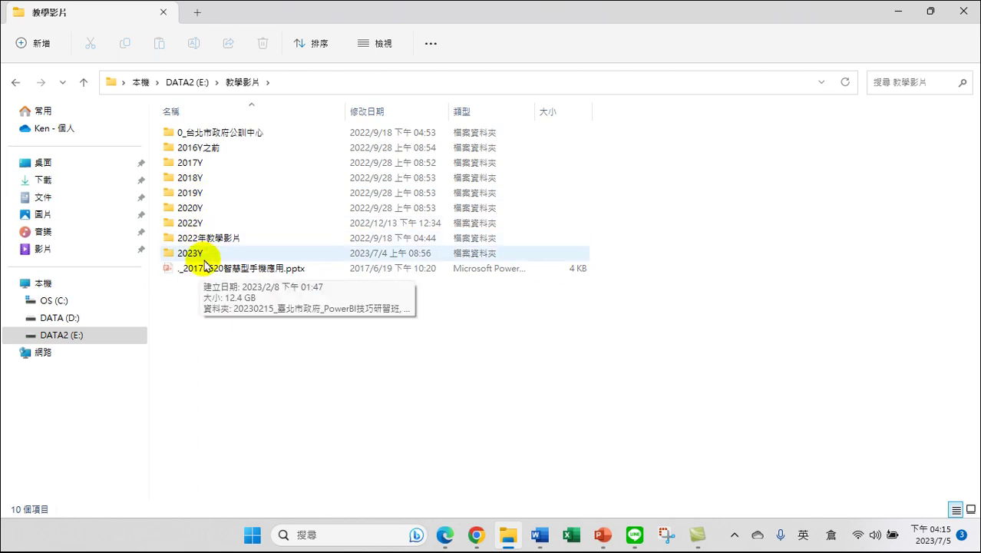
pyautogui.doubleClick(191, 255)
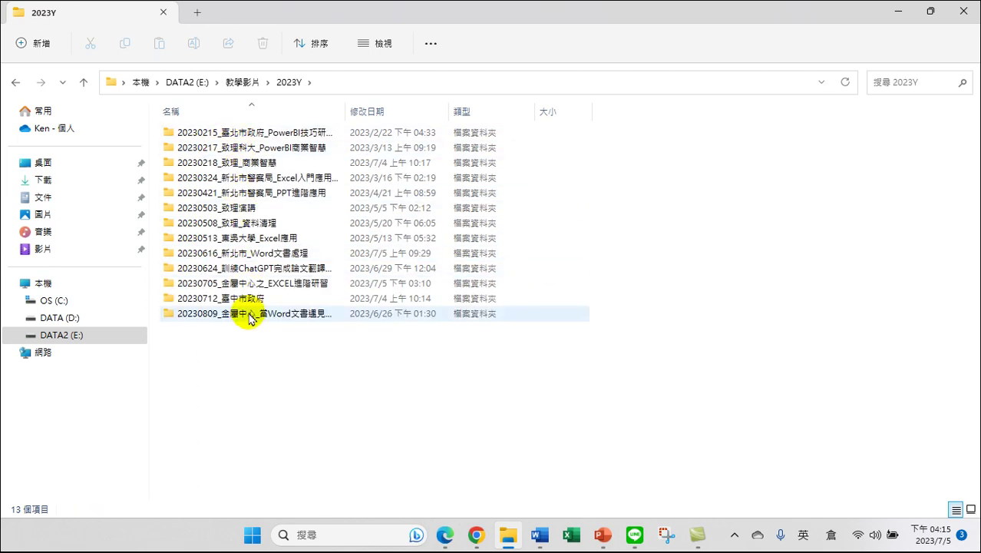
pyautogui.doubleClick(245, 282)
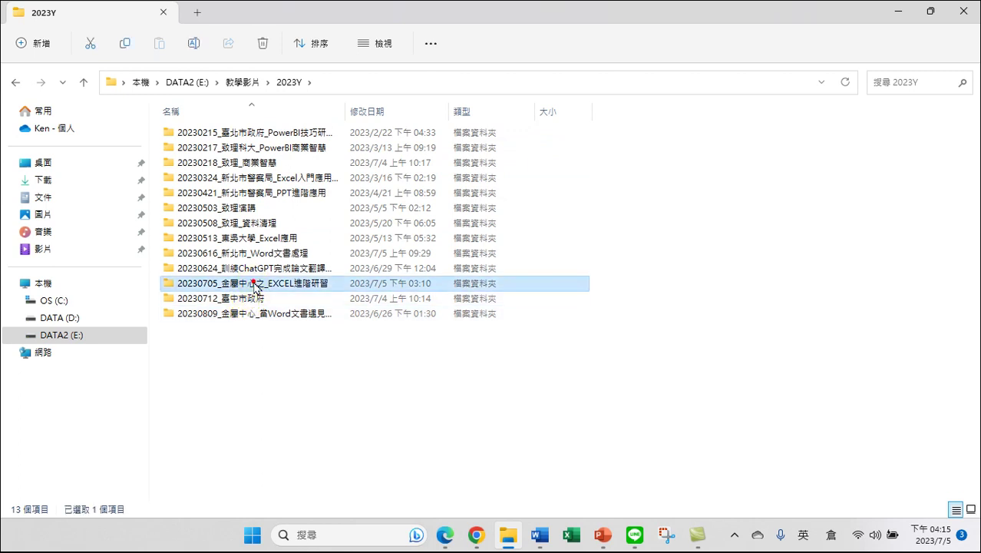
pyautogui.doubleClick(193, 137)
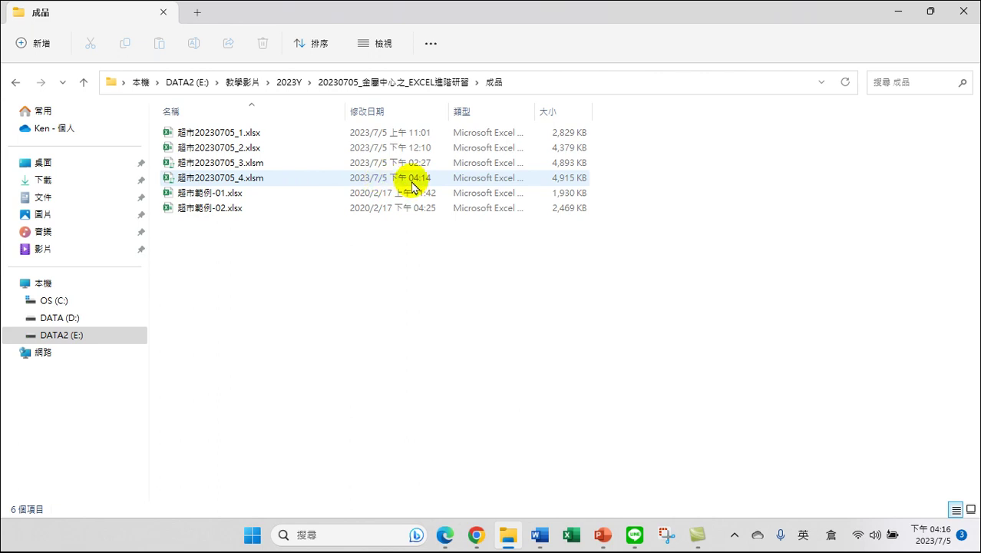
pyautogui.doubleClick(244, 177)
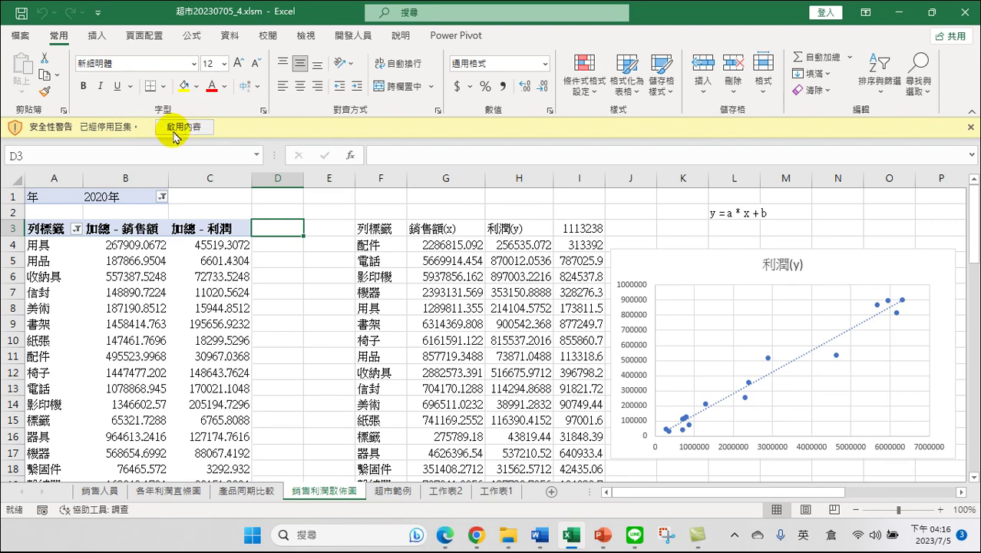
# - Enable the workbook's macro content with 啟用內容 and switch to the 資料 ribbon tab
pyautogui.click(179, 128)
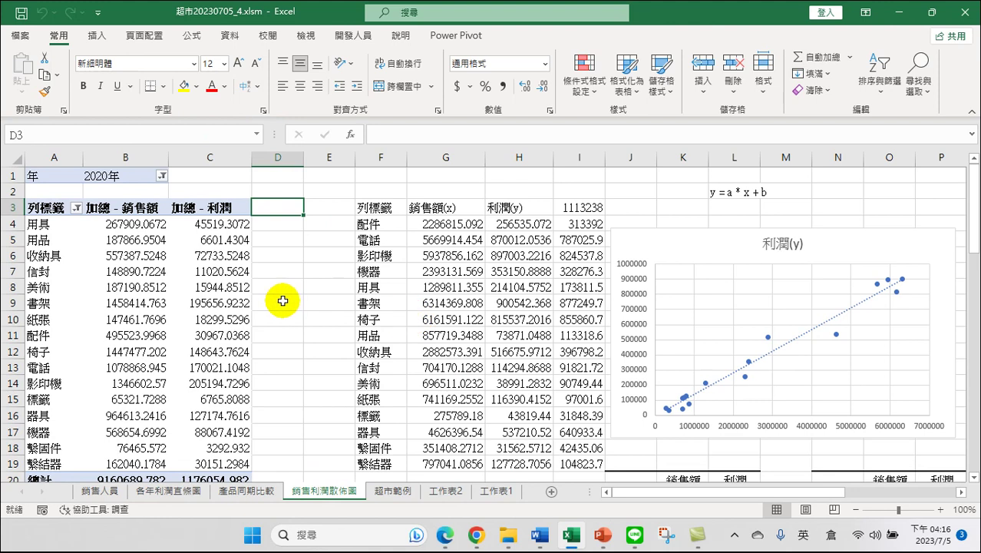
pyautogui.click(228, 35)
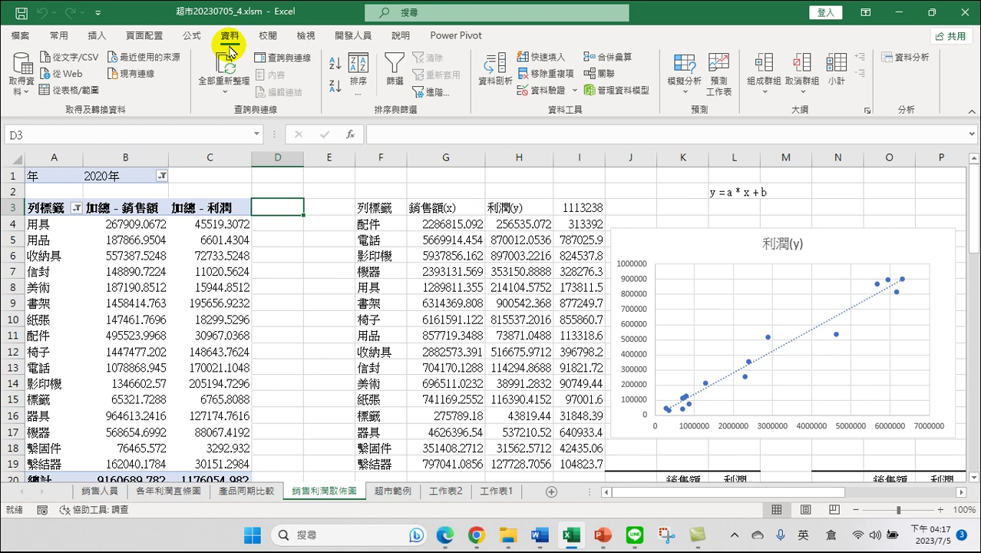
pyautogui.click(231, 38)
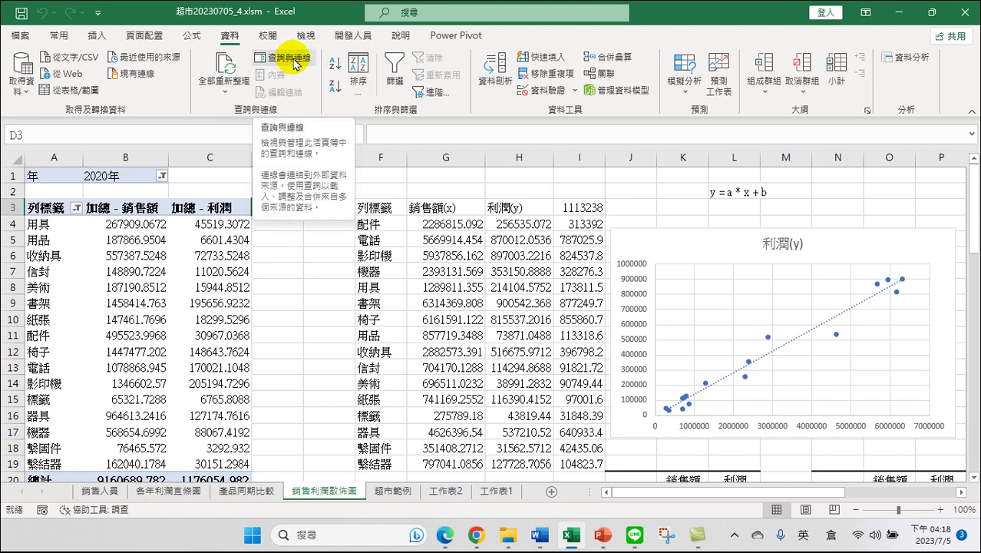
# - Open the 超市範例 query in Power Query, review its folder Data Source Settings, then close the editor
pyautogui.click(297, 64)
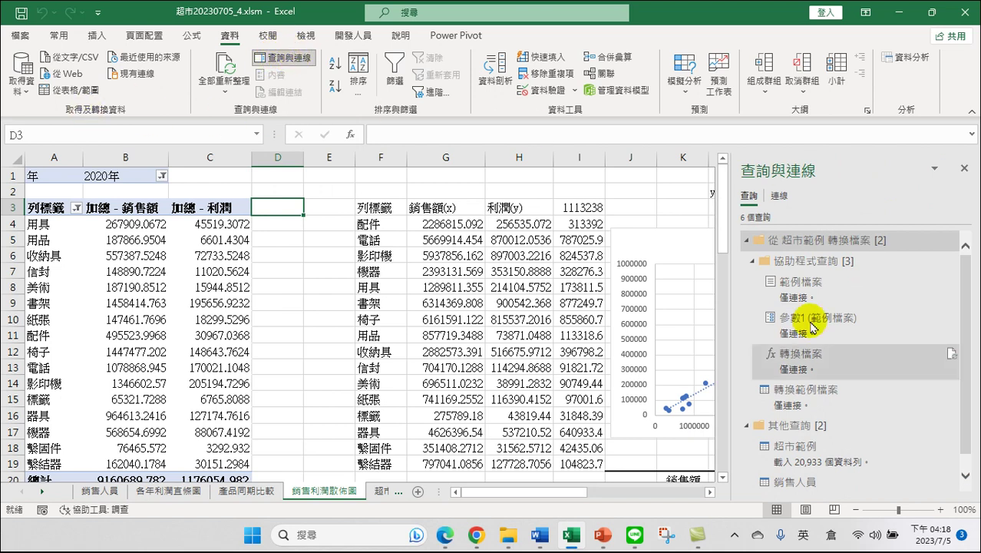
pyautogui.scroll(-1, 805, 391)
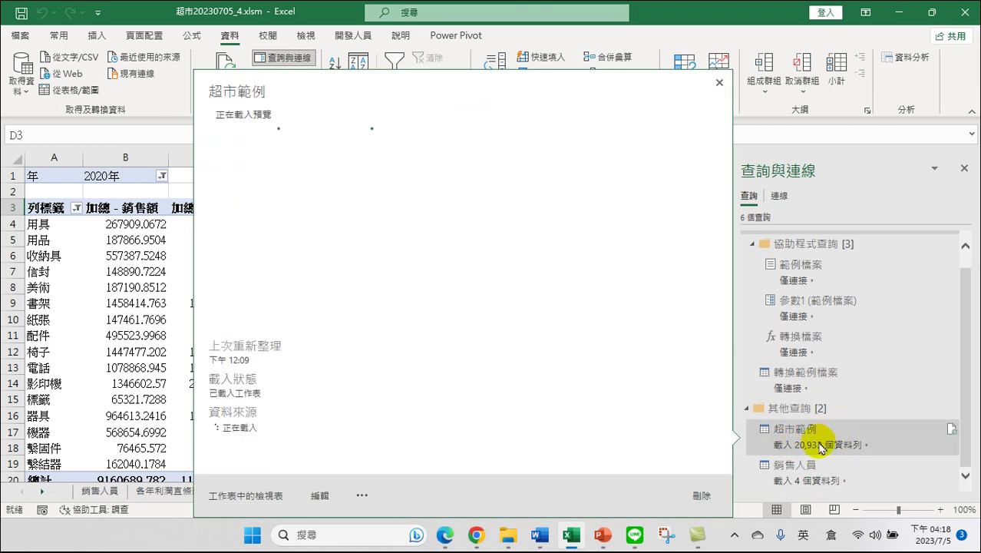
pyautogui.moveTo(795, 446)
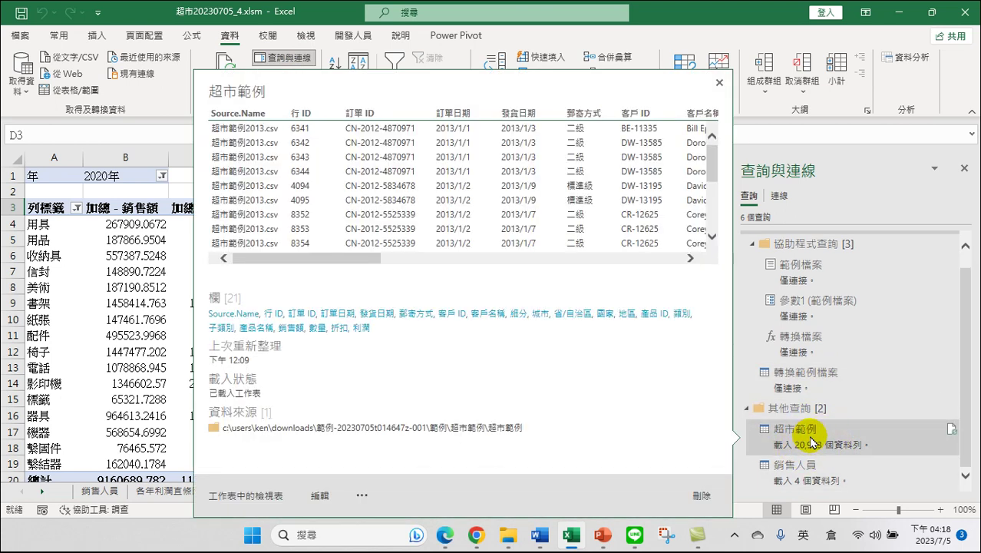
pyautogui.click(804, 436)
pyautogui.doubleClick(804, 436)
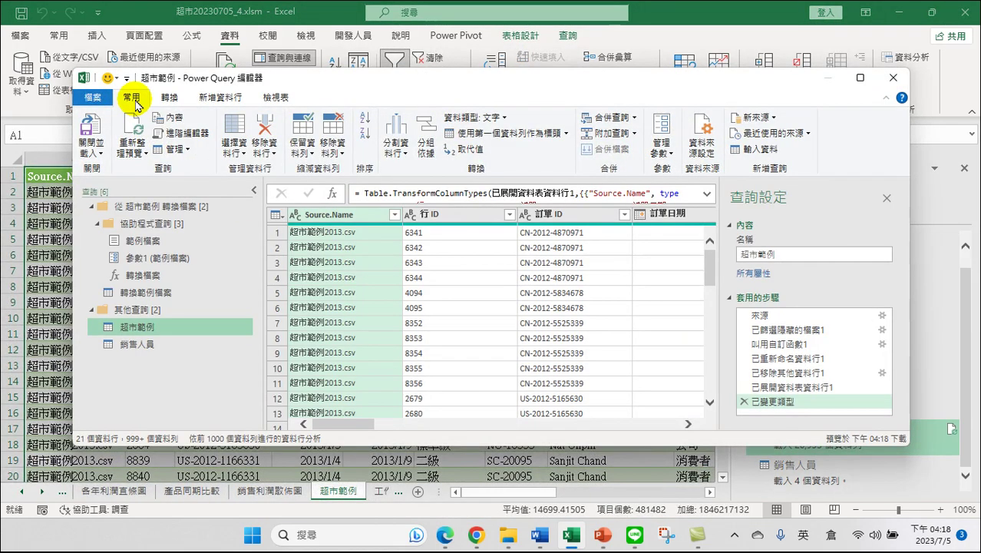
pyautogui.click(703, 151)
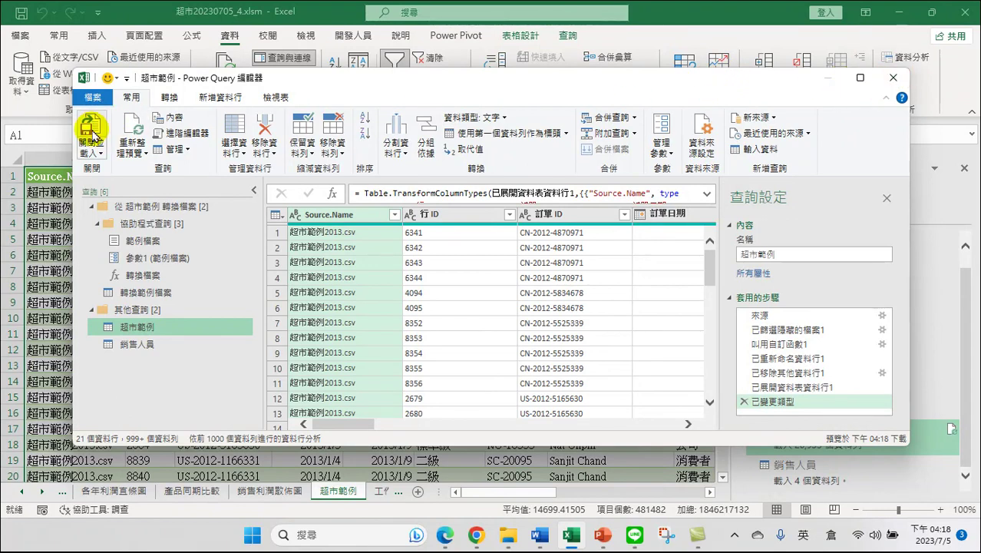
pyautogui.click(702, 142)
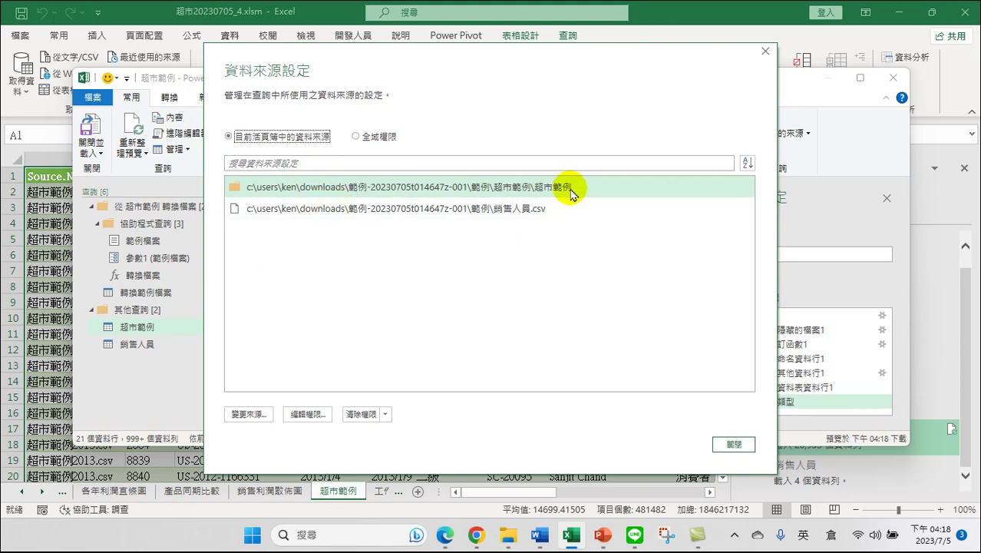
pyautogui.click(733, 444)
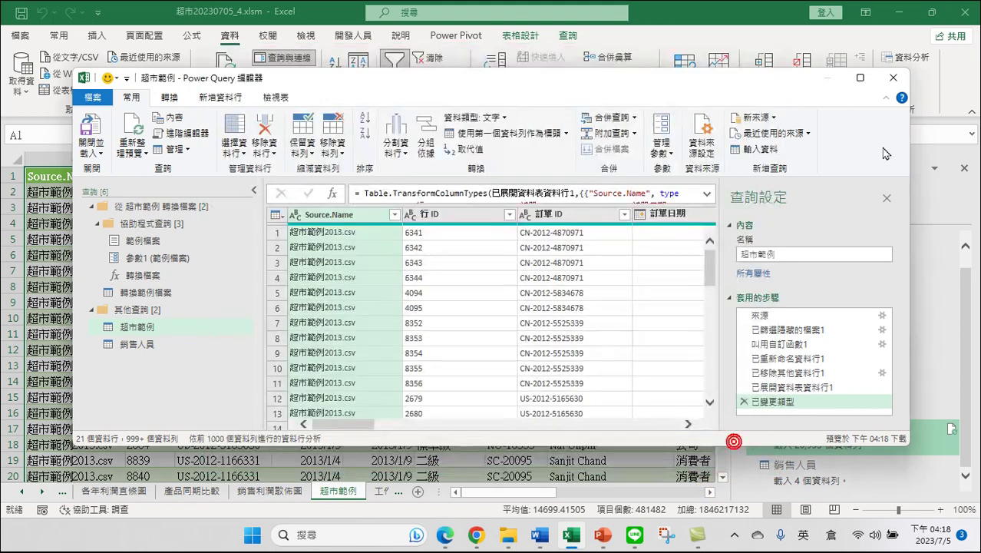
pyautogui.click(894, 80)
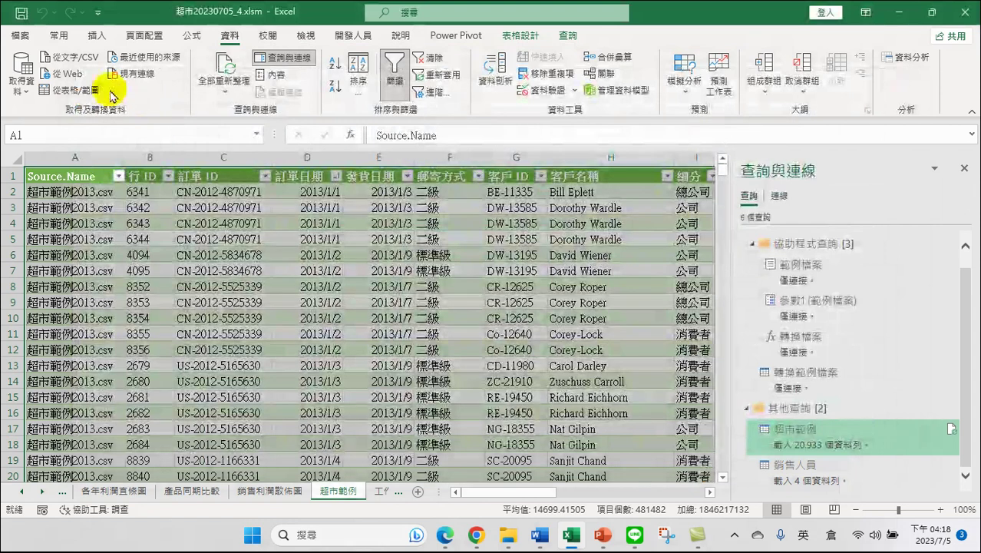
# - Close the get-data menu and the queries pane, then Refresh All workbook data
pyautogui.click(23, 89)
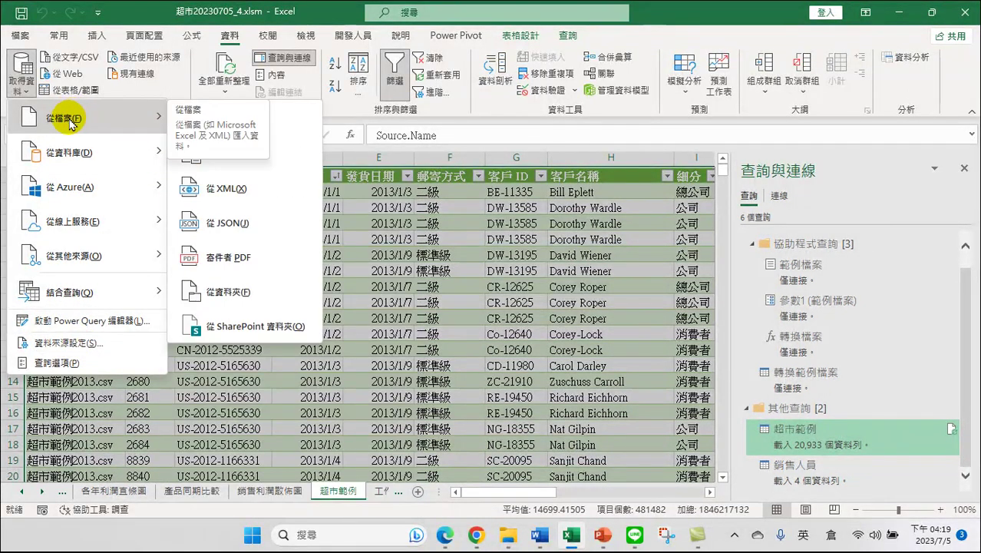
pyautogui.moveTo(84, 116)
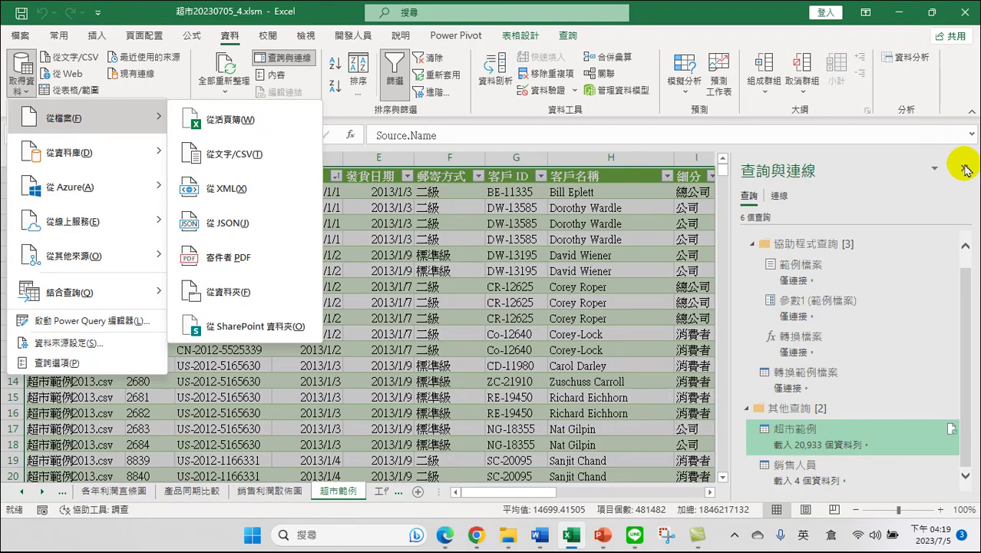
pyautogui.click(963, 171)
pyautogui.click(964, 171)
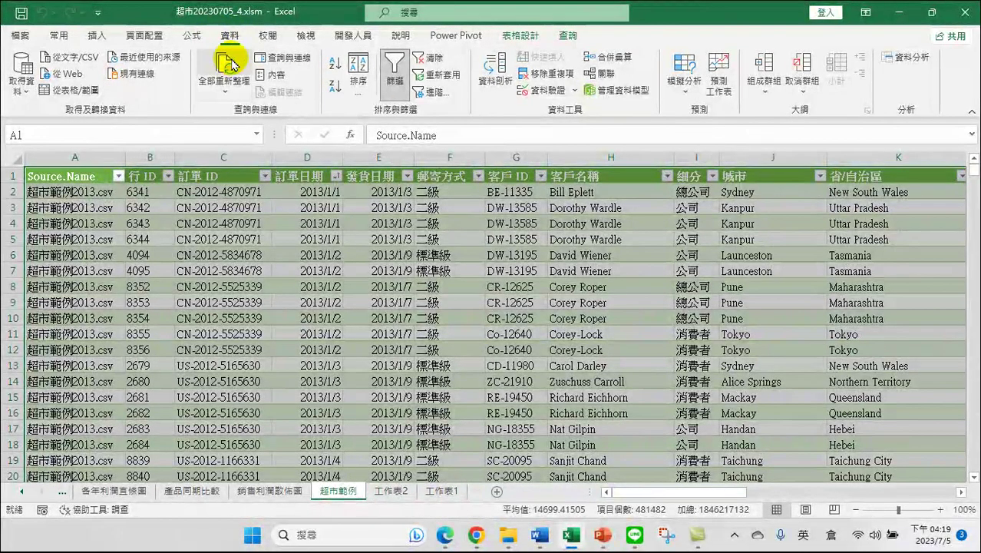
pyautogui.click(225, 61)
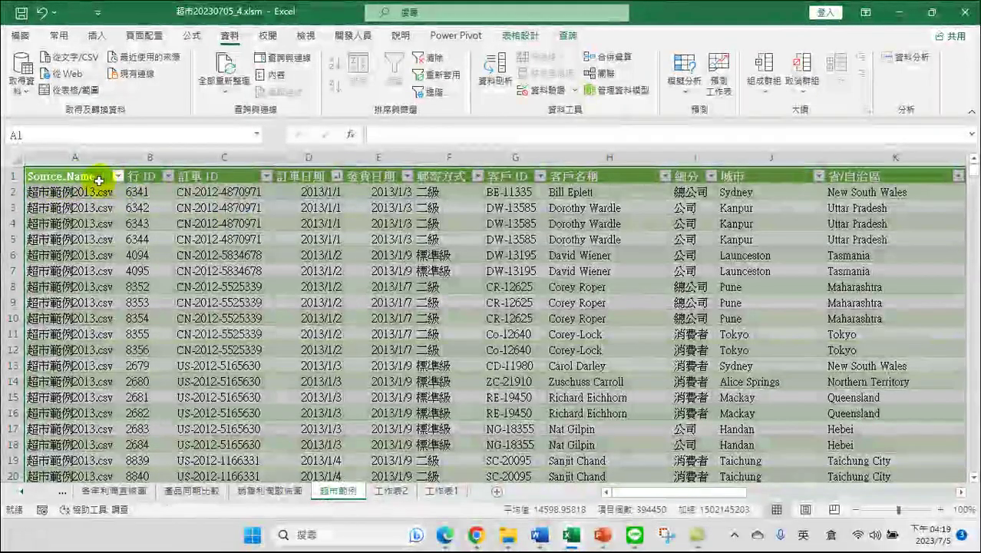
# - Confirm Source.Name lists only the 2013–2019 CSV files, then view the 產品同期比較 sheet
pyautogui.click(117, 176)
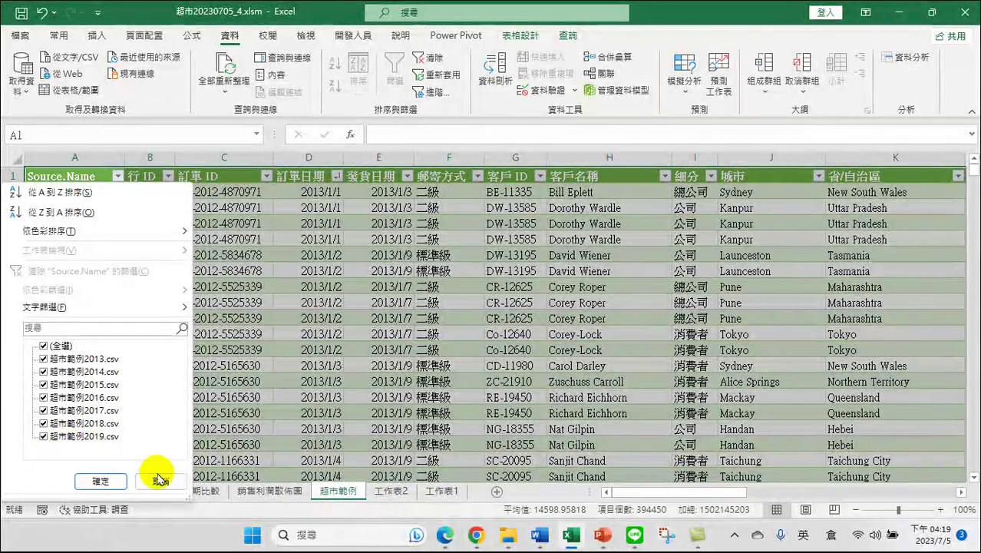
pyautogui.click(160, 480)
pyautogui.click(263, 490)
pyautogui.click(195, 495)
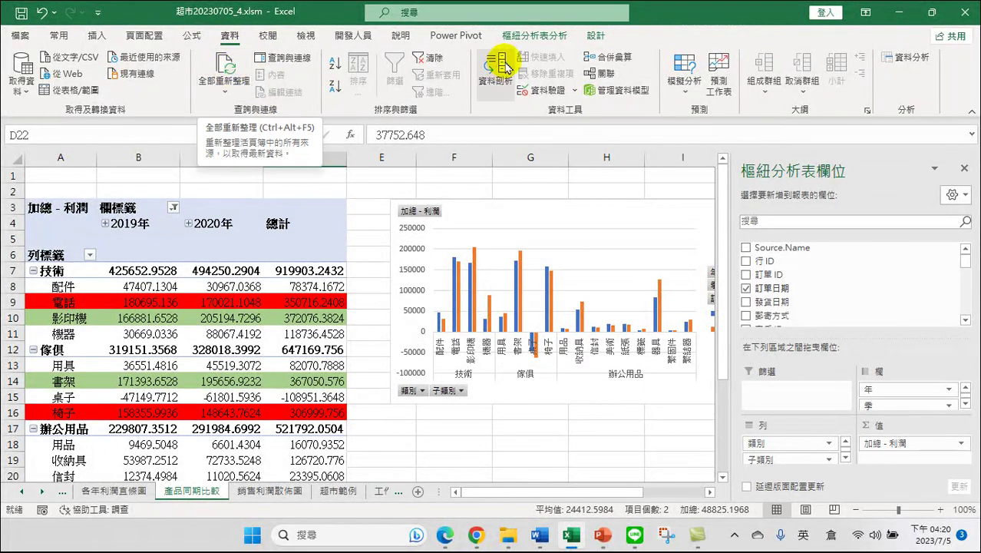
# - Refresh the 產品同期比較 pivot to compare 2018 and 2019, then view the 銷售利潤散佈圖 sheet
pyautogui.click(540, 38)
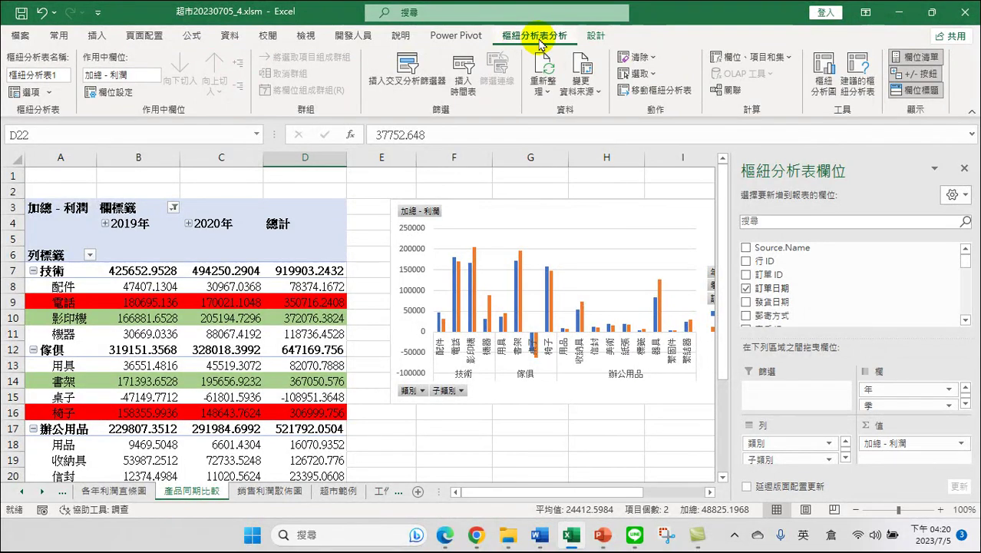
pyautogui.click(542, 66)
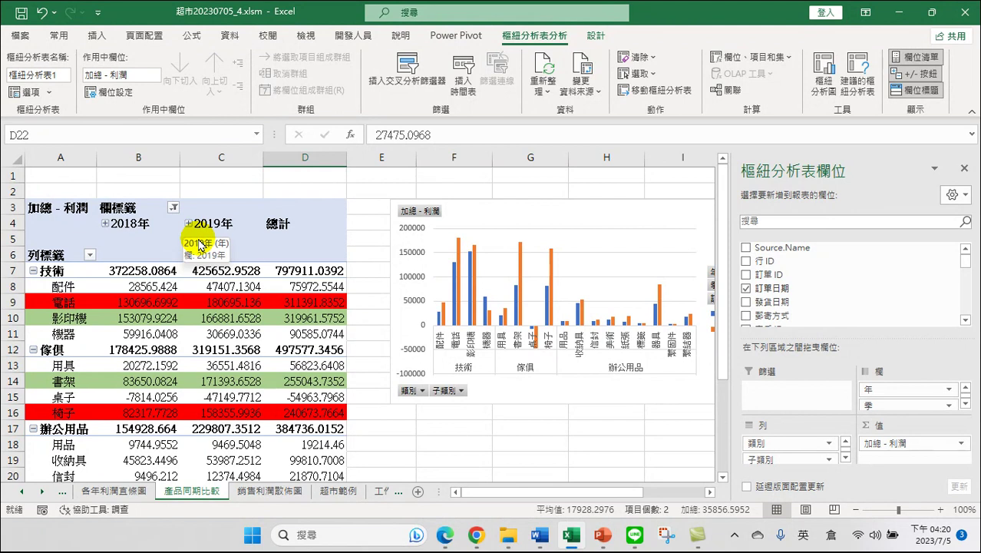
pyautogui.click(292, 498)
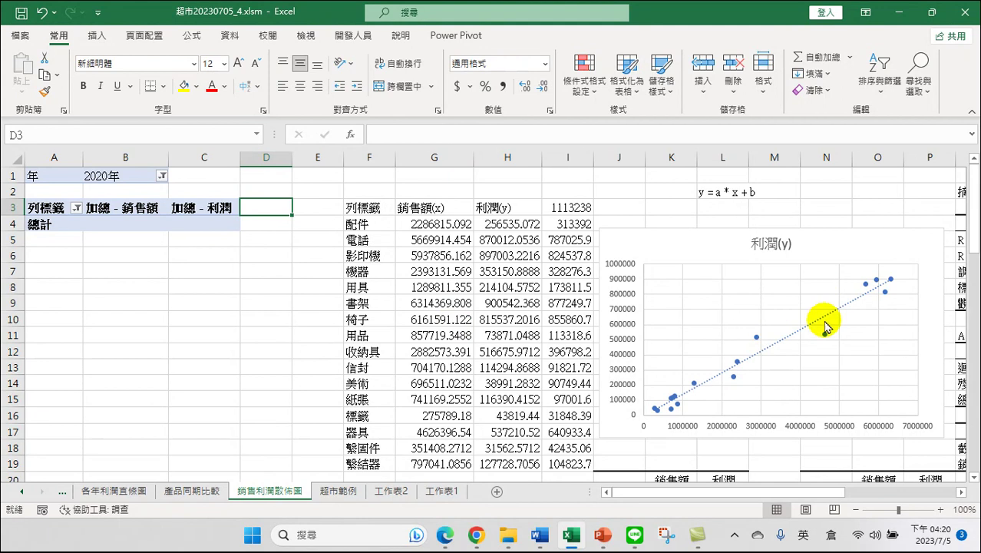
# - Scroll through the 銷售利潤散佈圖 sheet to inspect the 0.881901 and 0.985563 correlation tables and back up
pyautogui.scroll(-3, 823, 326)
pyautogui.scroll(-4, 768, 361)
pyautogui.scroll(-2, 744, 342)
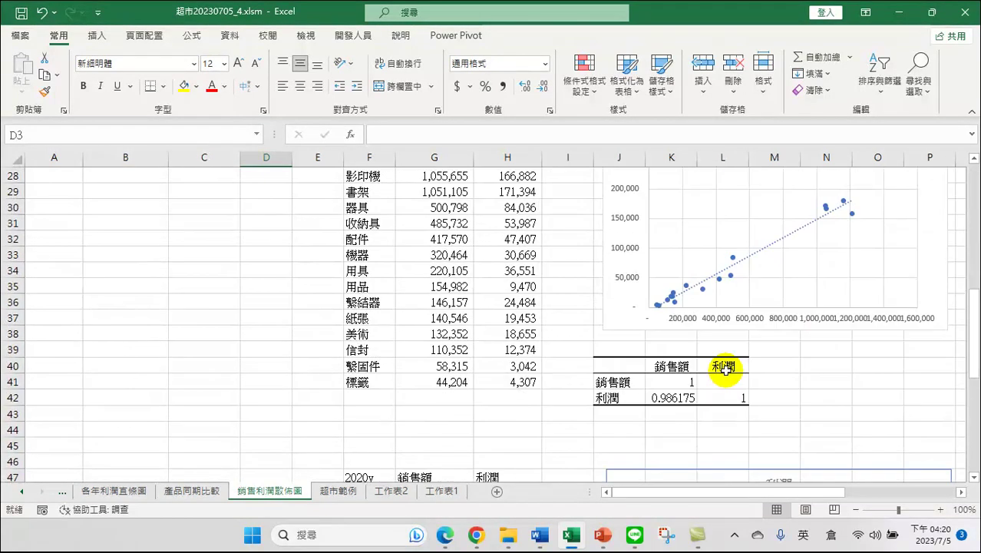
pyautogui.scroll(-1, 725, 368)
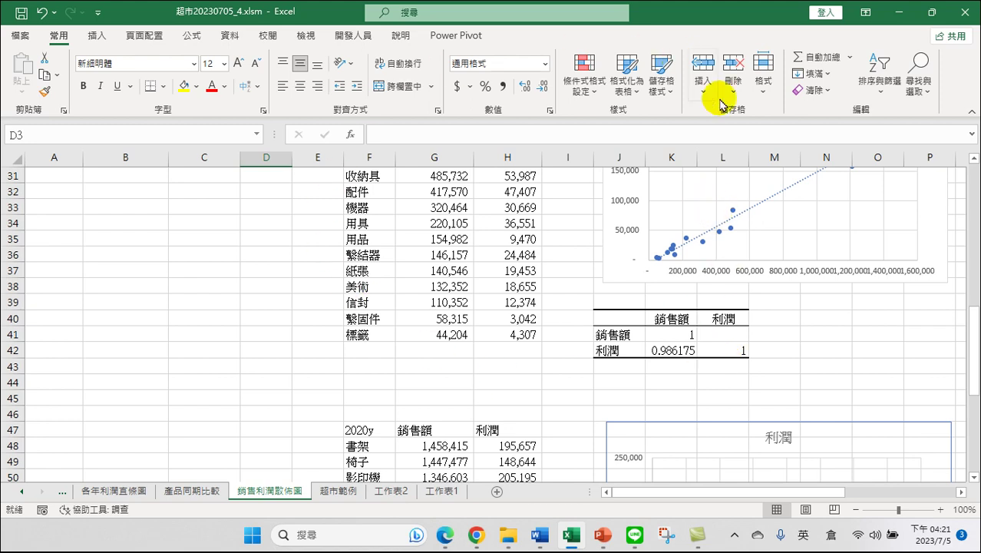
pyautogui.scroll(6, 676, 332)
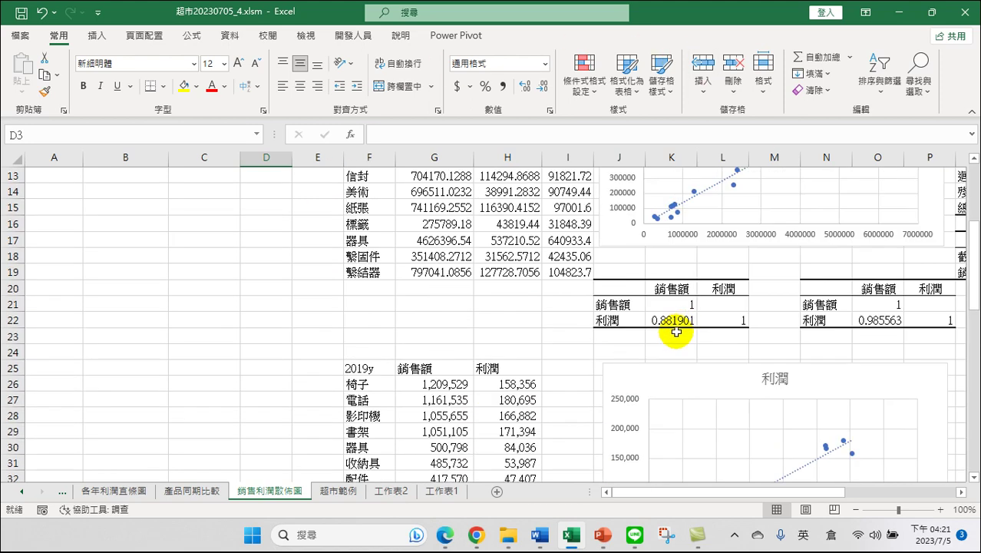
pyautogui.scroll(4, 675, 331)
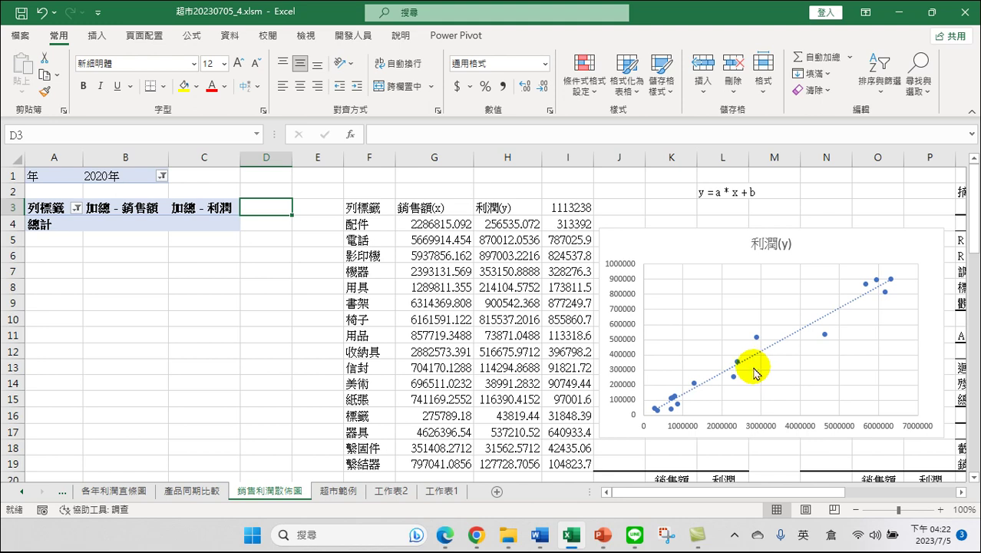
# - Select the 機器 sales value in G7 and check the 成品 folder's workbook files
pyautogui.click(463, 268)
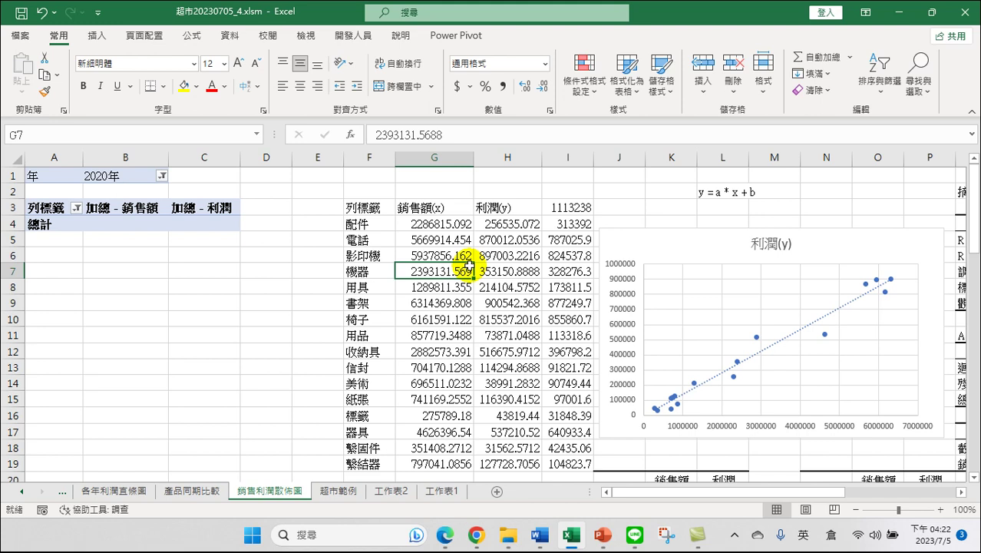
pyautogui.moveTo(507, 535)
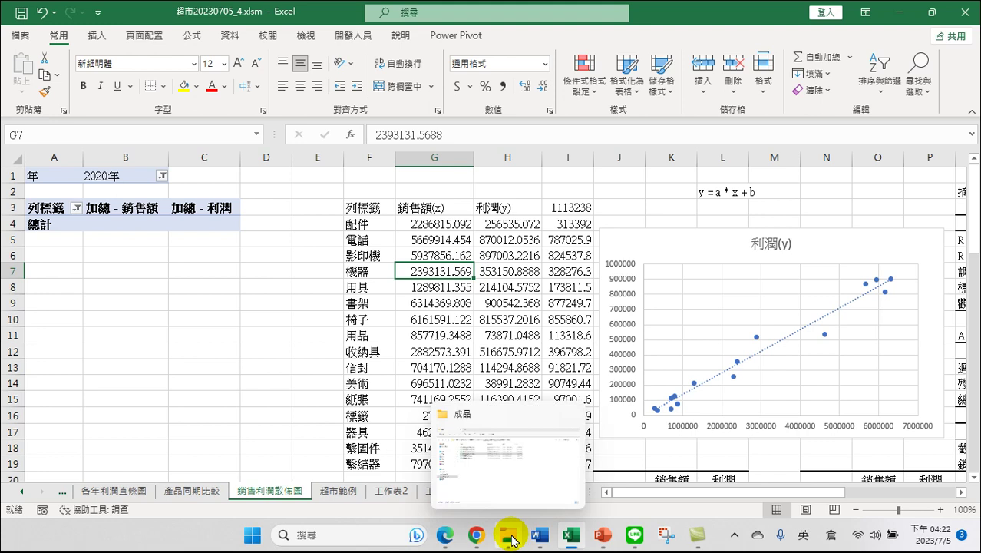
pyautogui.click(511, 539)
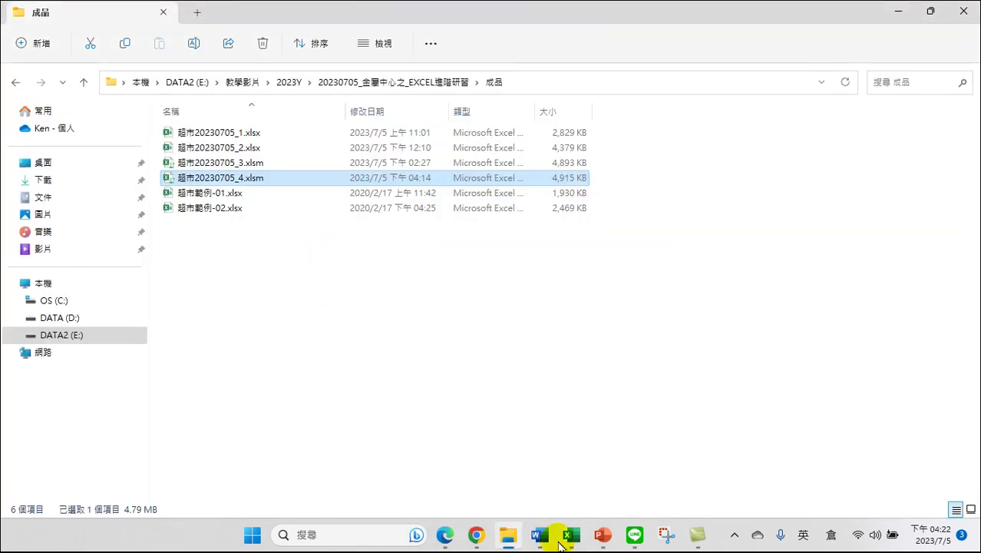
pyautogui.click(572, 533)
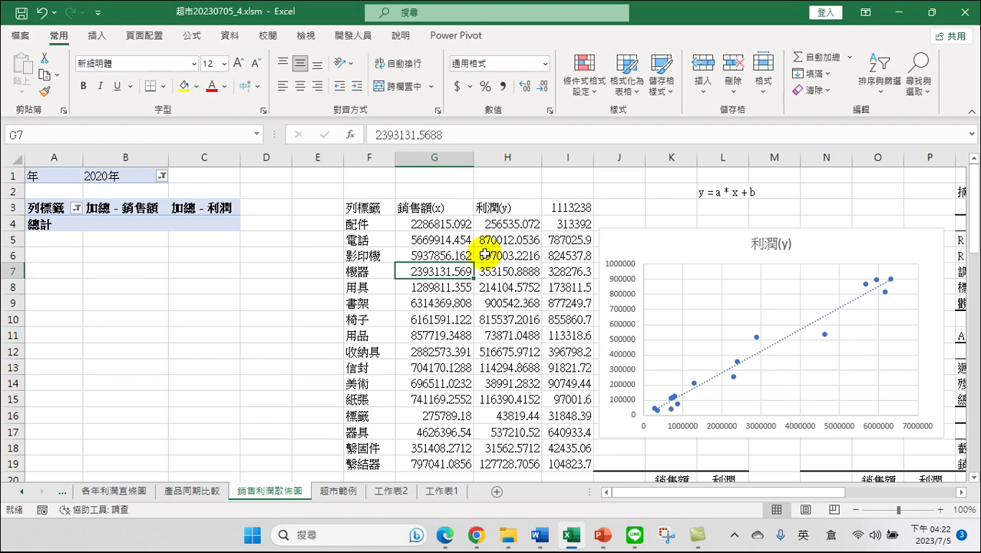
# - Save 超市20230705_4.xlsm and close Excel, choosing 儲存 to keep the changes
pyautogui.click(21, 13)
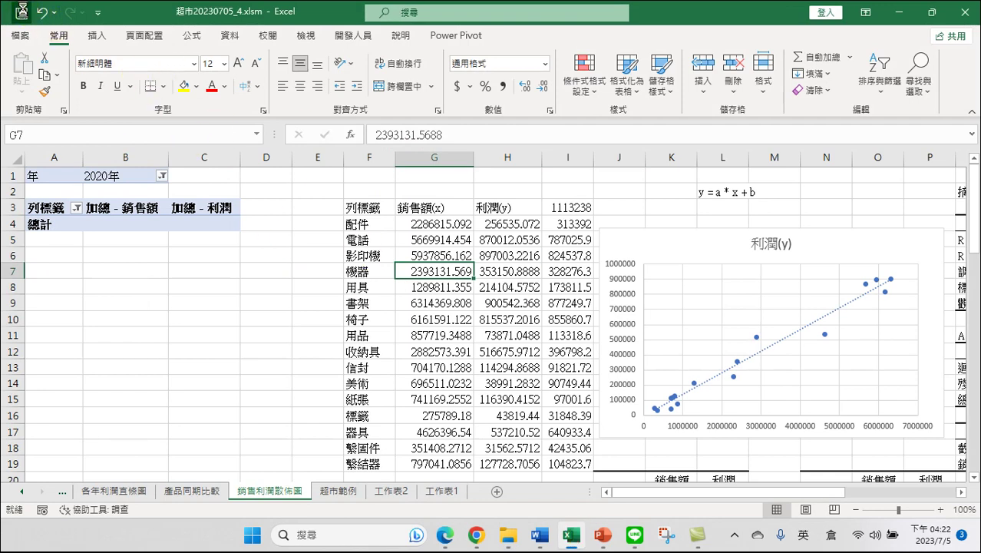
pyautogui.click(967, 14)
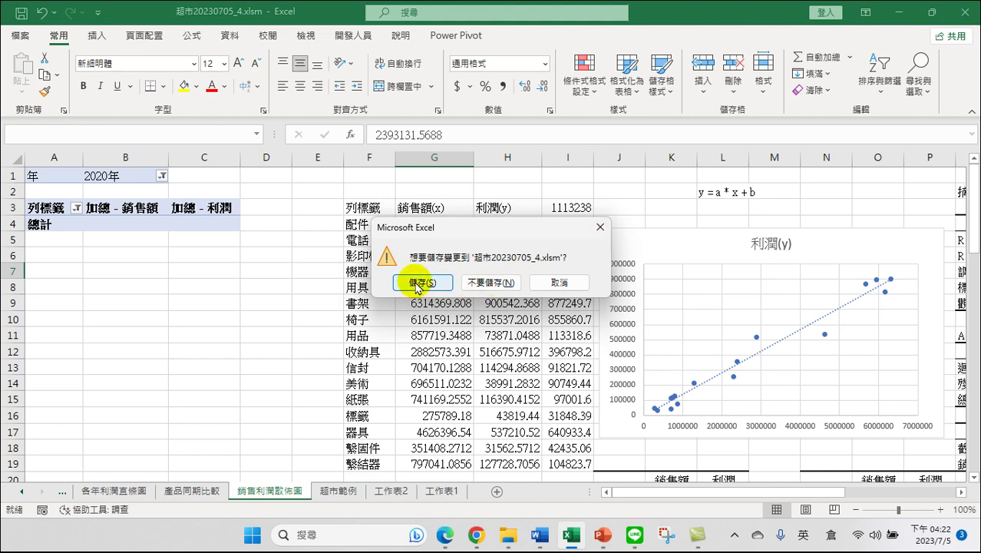
pyautogui.click(420, 283)
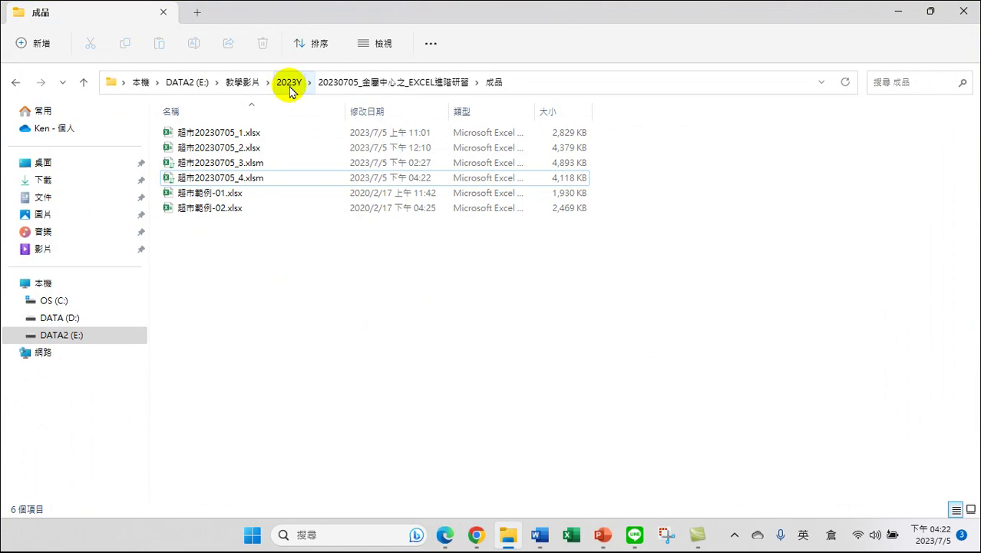
# - Move 超市範例2020.csv from Downloads into the inner 超市範例 folder with the other CSVs
pyautogui.click(58, 179)
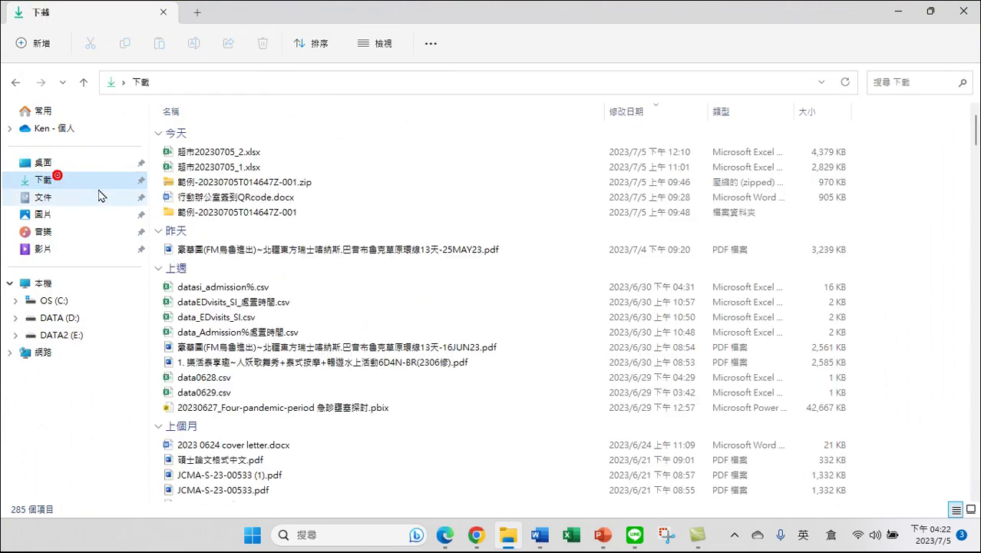
pyautogui.doubleClick(211, 211)
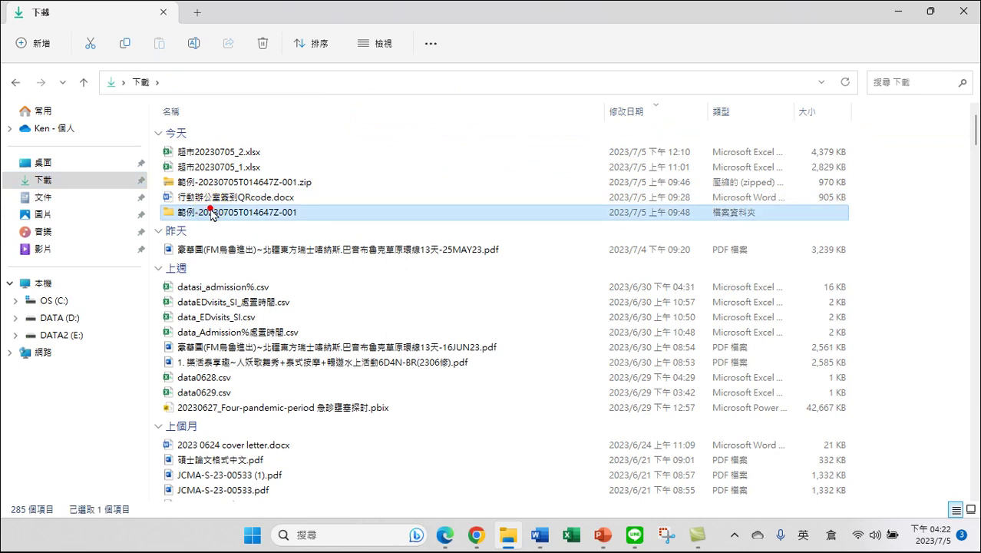
pyautogui.doubleClick(190, 153)
pyautogui.rightClick(201, 151)
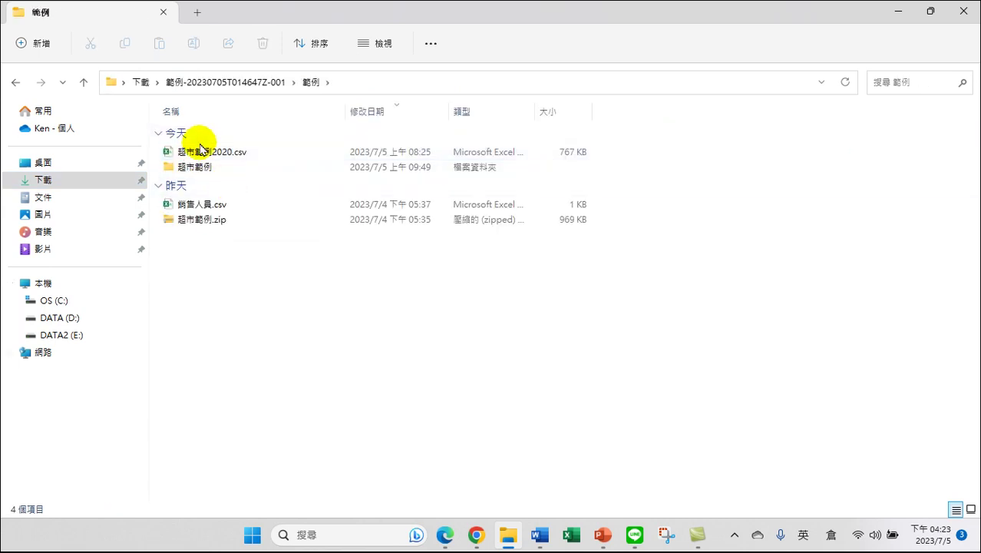
pyautogui.click(228, 166)
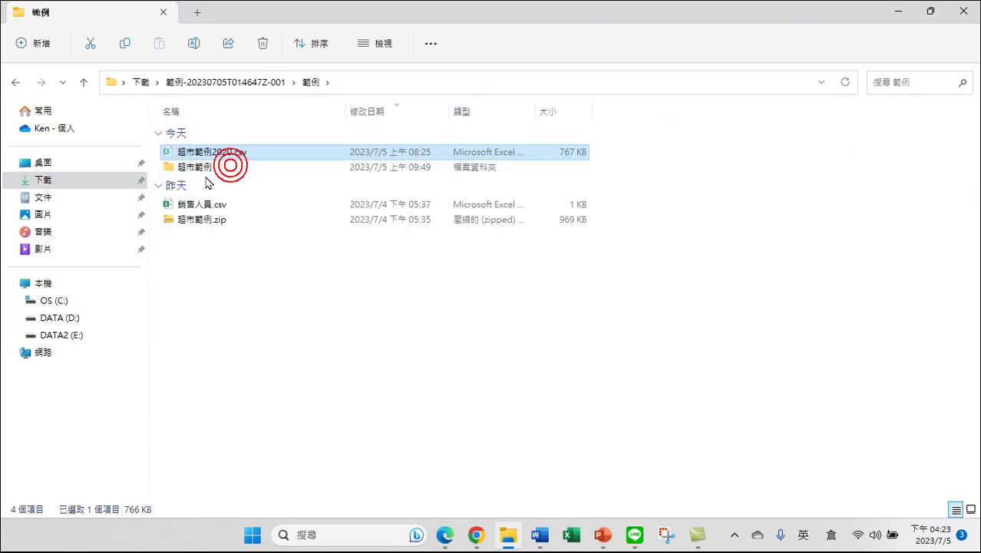
pyautogui.doubleClick(201, 167)
pyautogui.doubleClick(197, 153)
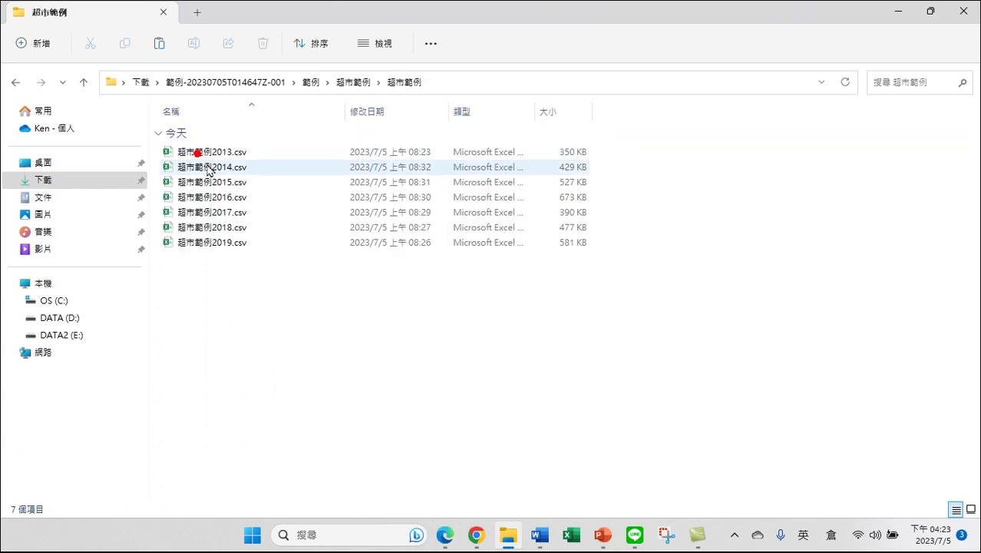
pyautogui.rightClick(232, 313)
pyautogui.click(251, 328)
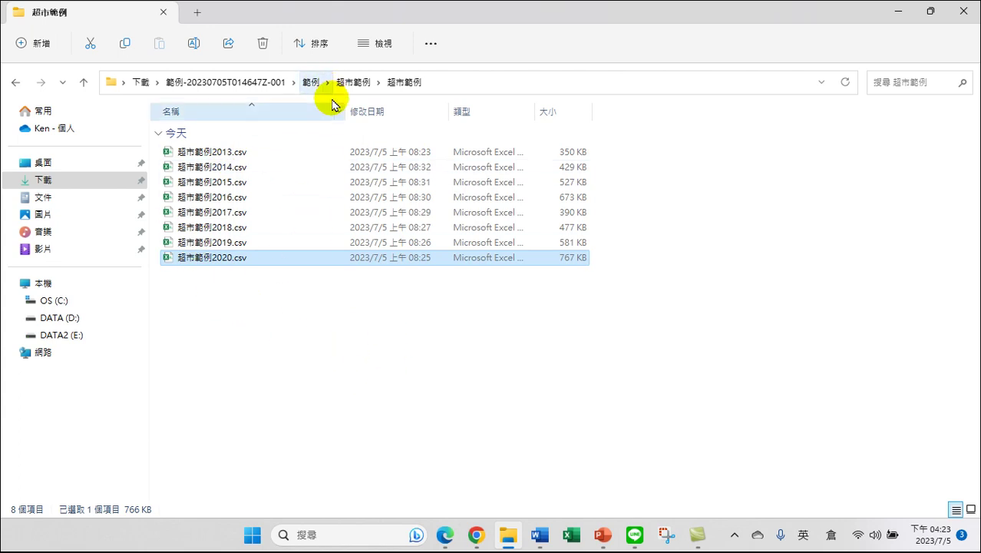
# - Browse to E:\教學影片\2023Y\…\成品 and open 超市20230705_4.xlsm
pyautogui.click(76, 335)
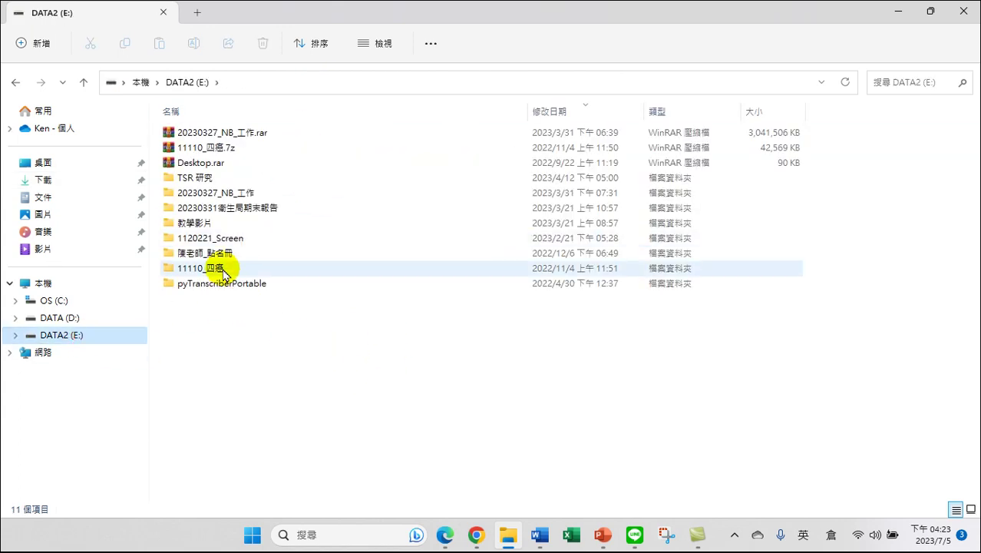
pyautogui.click(200, 224)
pyautogui.doubleClick(201, 224)
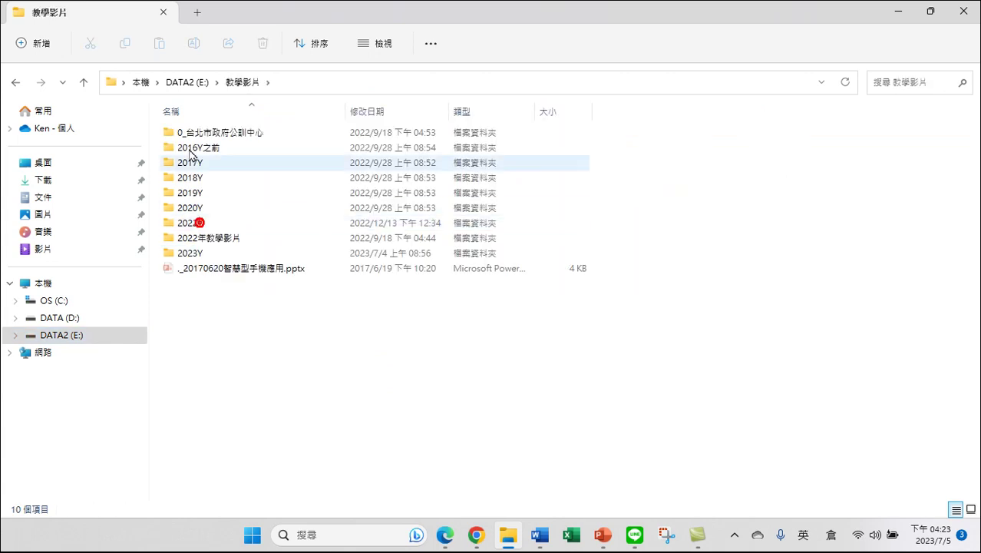
pyautogui.doubleClick(196, 238)
pyautogui.scroll(-1, 253, 399)
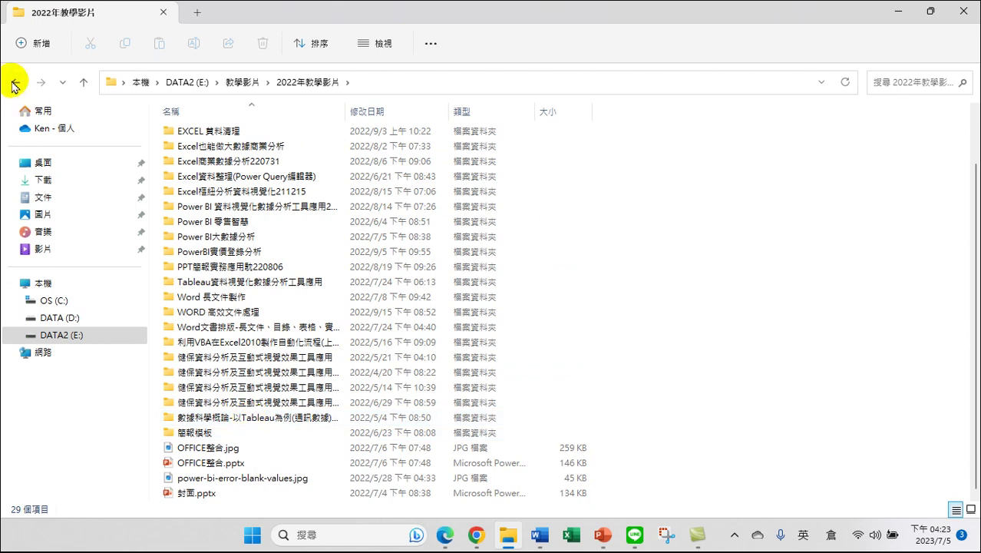
pyautogui.click(14, 82)
pyautogui.doubleClick(182, 253)
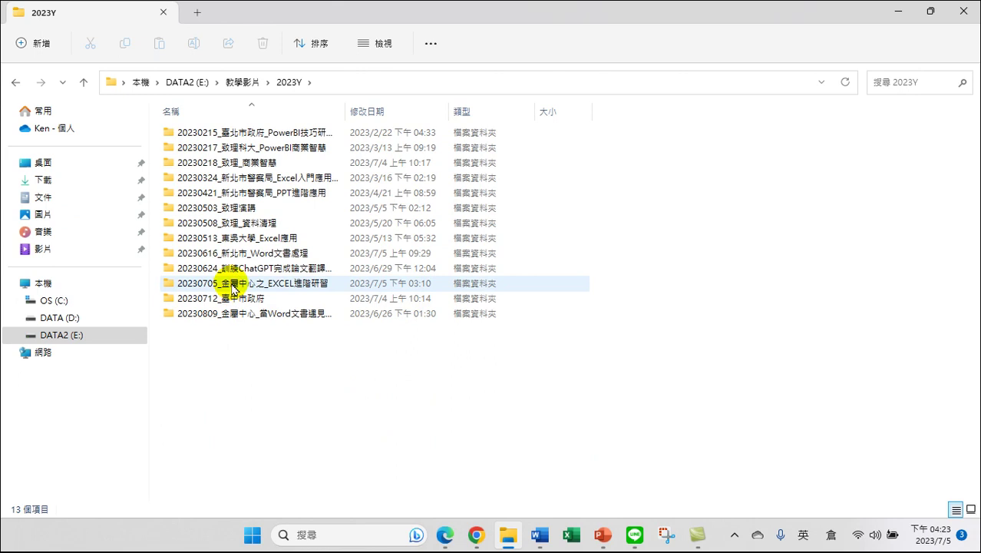
pyautogui.click(224, 286)
pyautogui.doubleClick(224, 286)
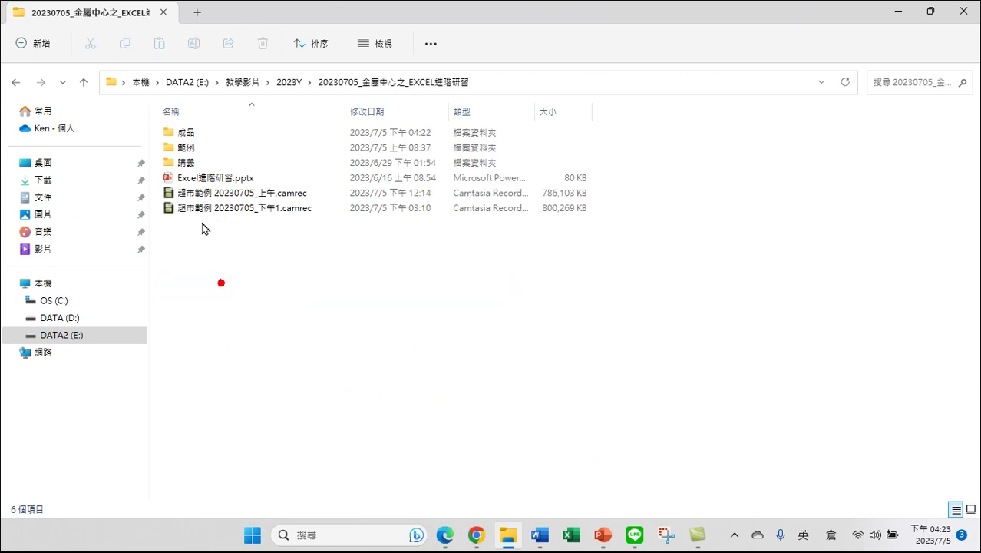
pyautogui.doubleClick(188, 136)
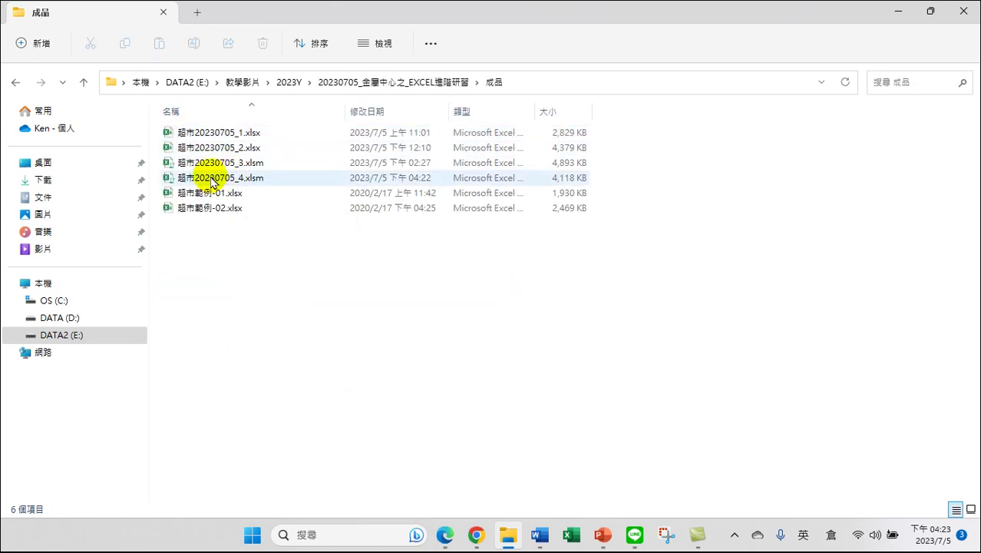
pyautogui.click(212, 180)
pyautogui.doubleClick(212, 179)
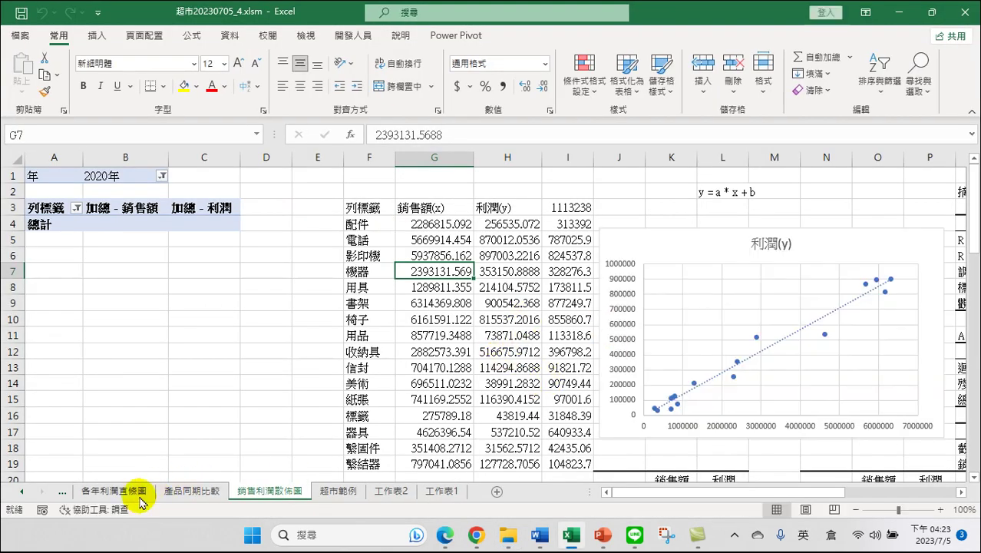
# - On the 超市範例 sheet, run Refresh All to load the 2020 CSV into the query
pyautogui.click(340, 491)
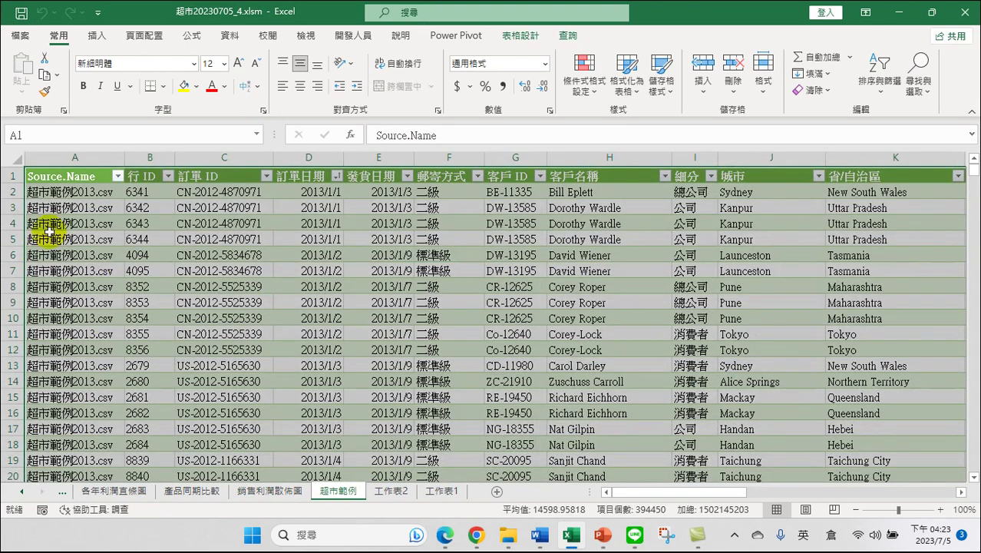
pyautogui.click(229, 35)
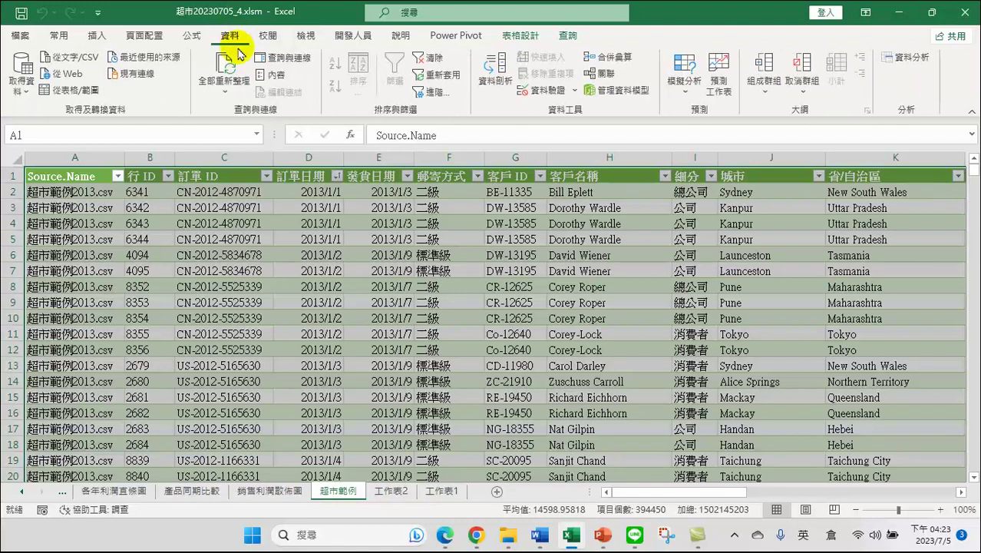
pyautogui.click(224, 65)
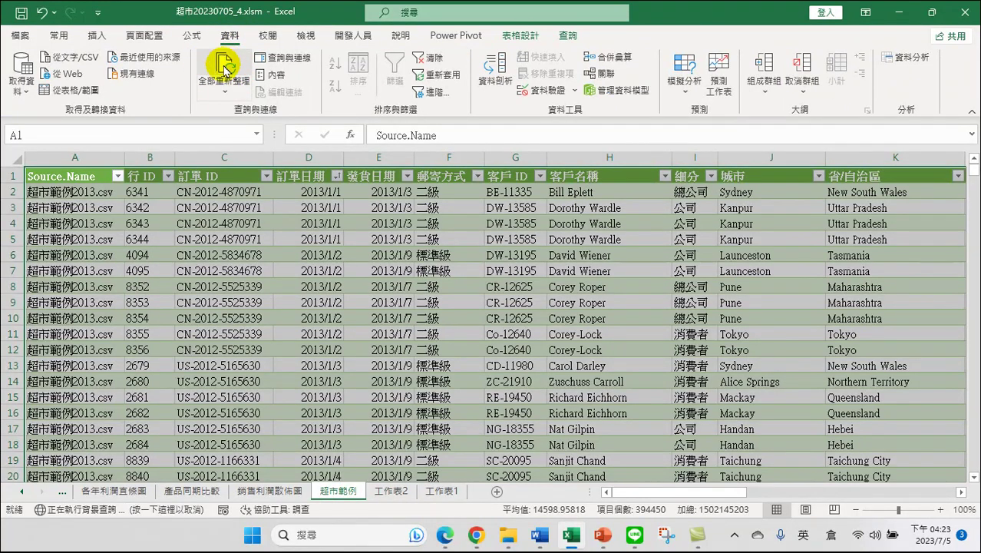
# - Check the Source.Name filter list for the 2020 file without filtering, then return to 銷售利潤散佈圖
pyautogui.click(118, 176)
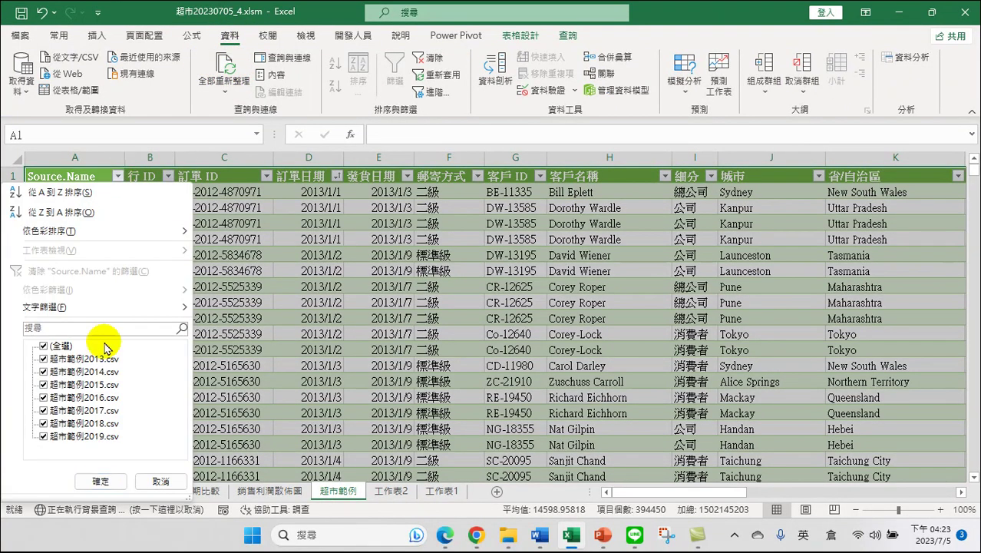
pyautogui.click(161, 483)
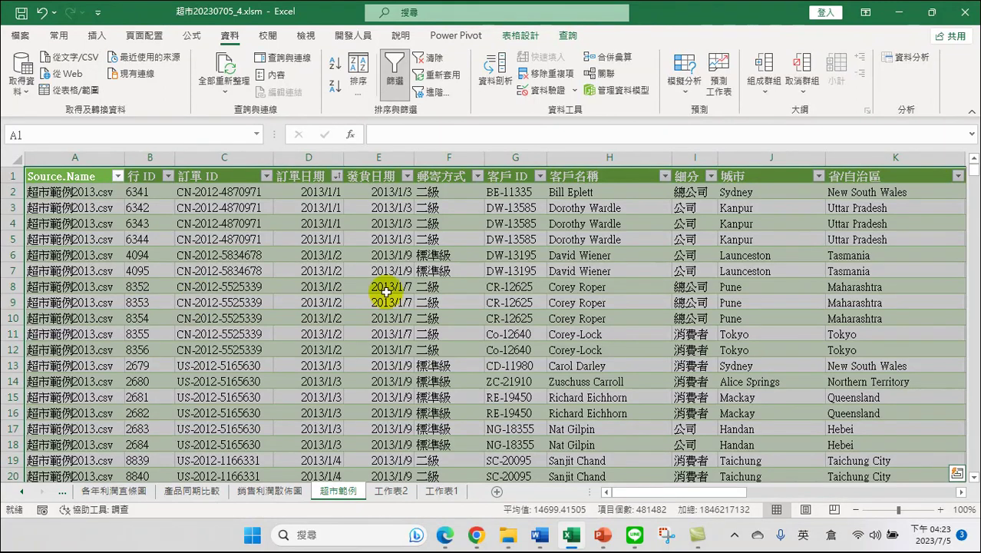
pyautogui.click(118, 176)
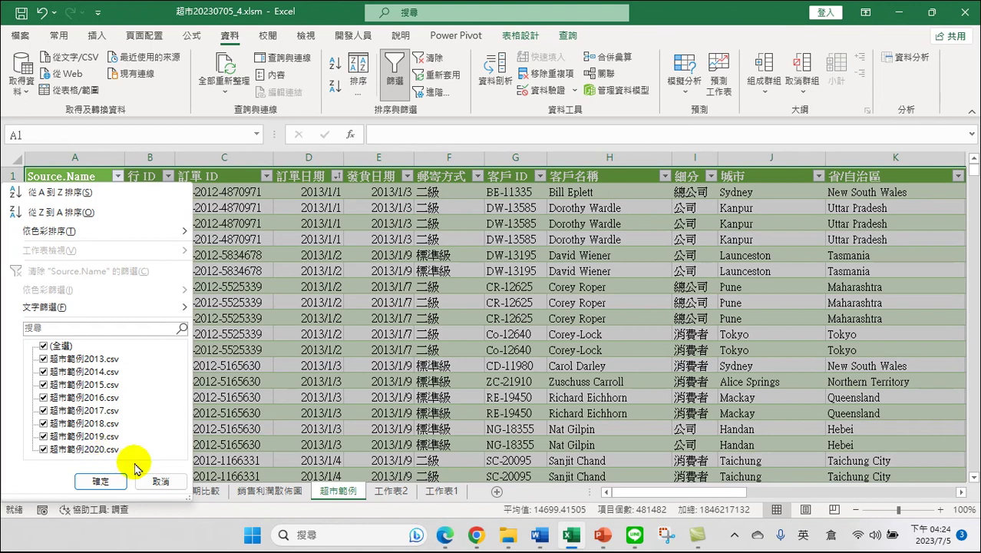
pyautogui.click(163, 482)
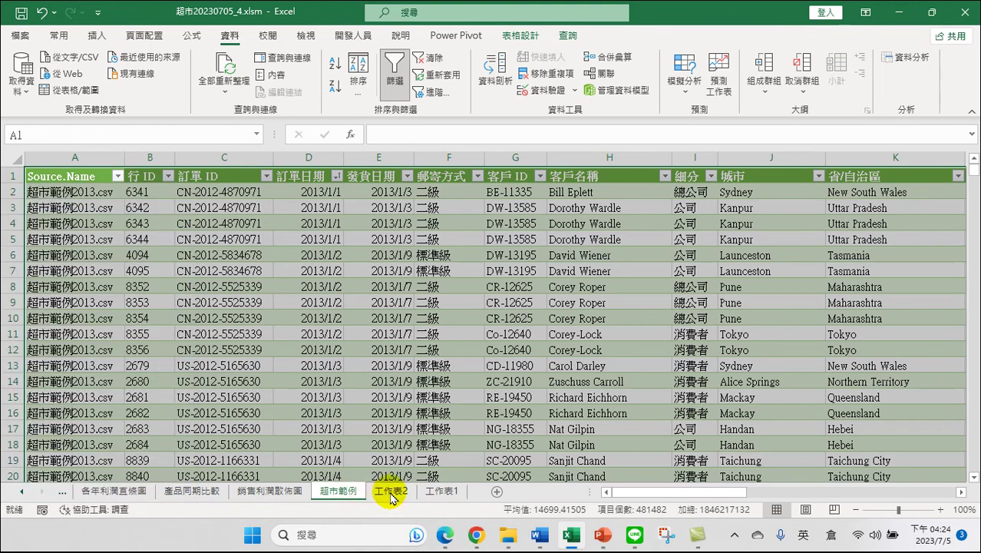
pyautogui.click(257, 490)
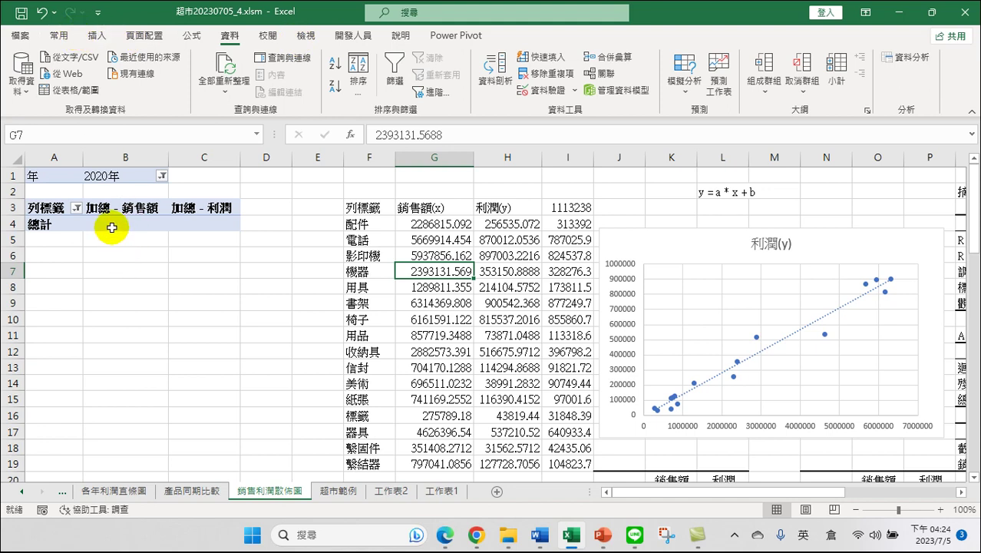
# - Refresh the 2020年 pivot so it totals 9160689.782 sales and 1176054.982 profit
pyautogui.click(65, 227)
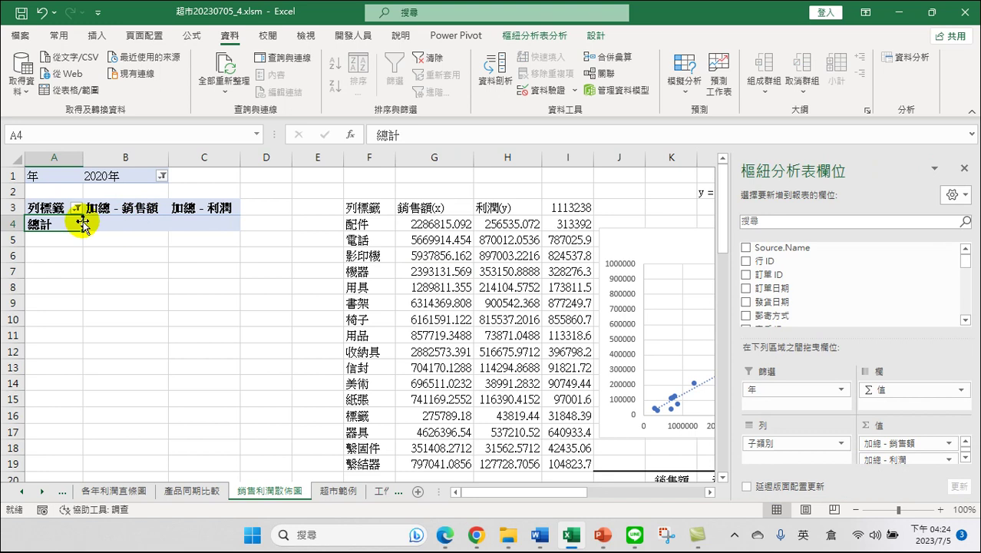
pyautogui.click(535, 37)
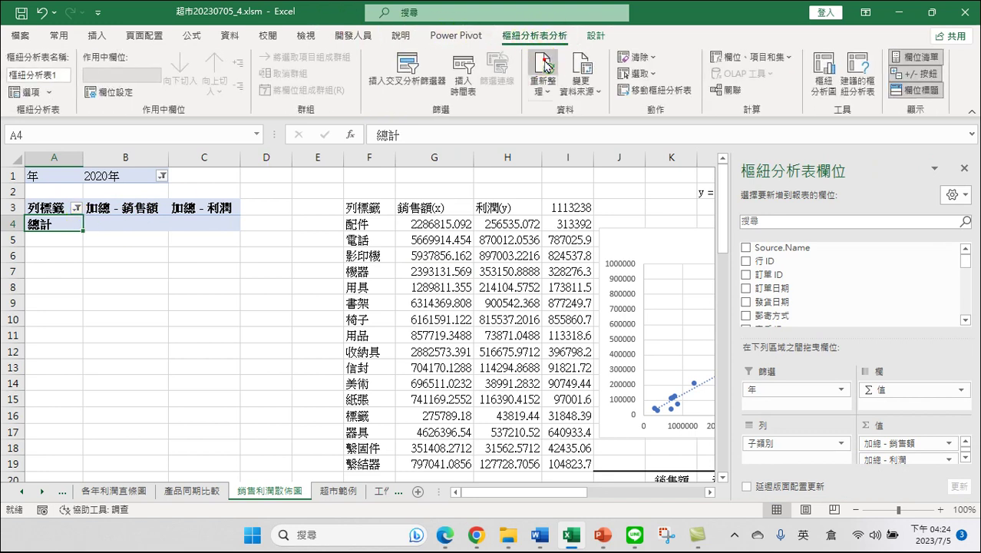
pyautogui.click(545, 65)
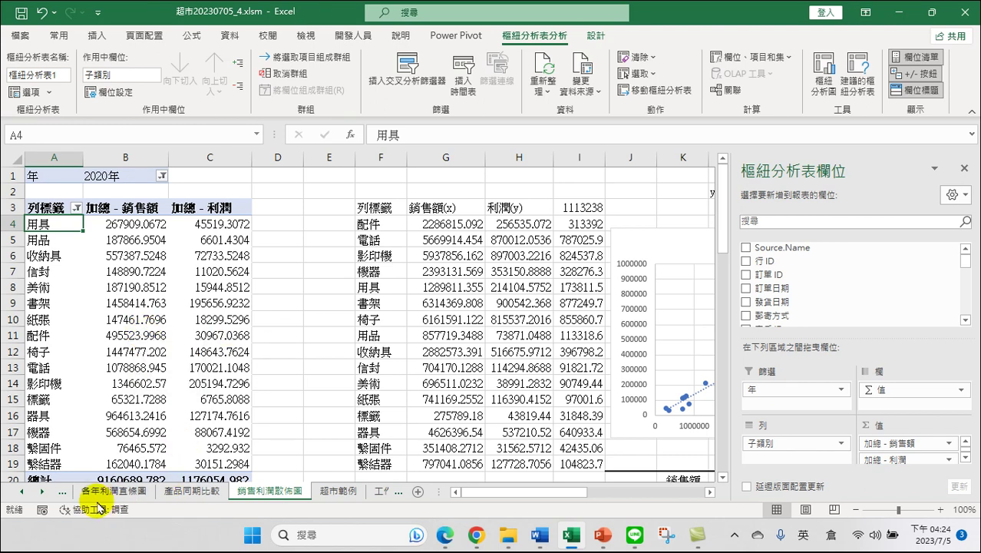
pyautogui.click(336, 491)
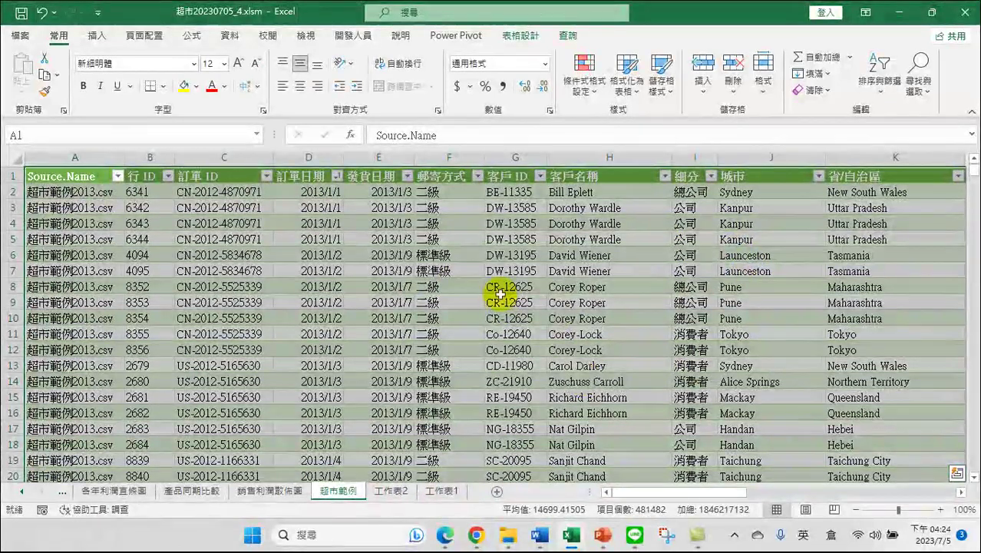
# - Deselect the whole 超市範例 table by selecting a single cell
pyautogui.click(557, 322)
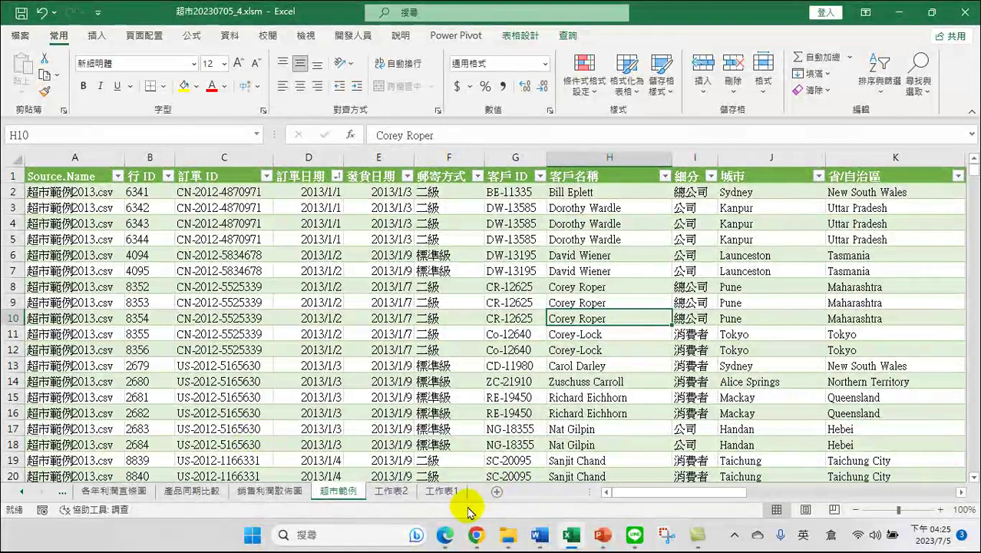
# - In PowerPoint, start the slide show at slide 3, the 讀書破萬卷 下筆如有神 quote
pyautogui.click(605, 535)
pyautogui.click(111, 310)
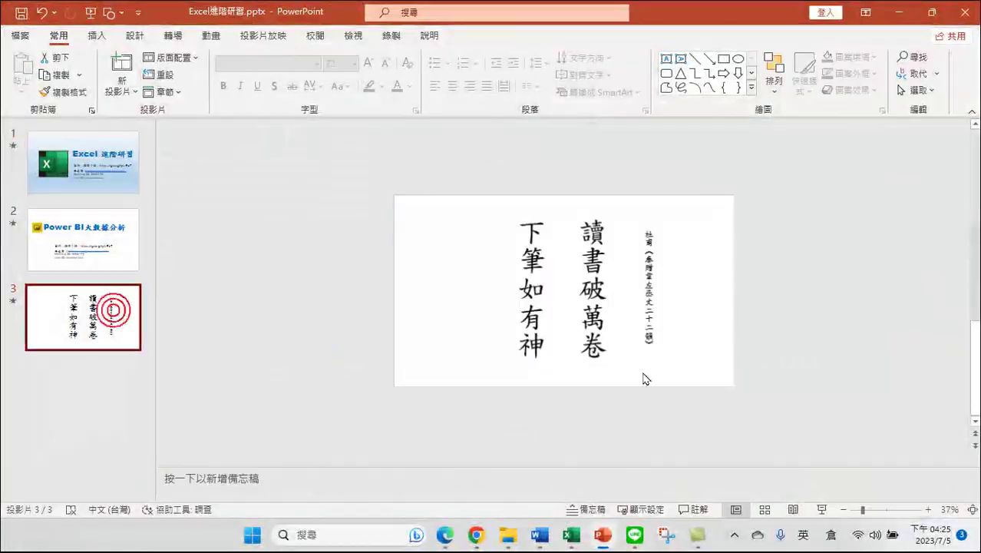
pyautogui.click(823, 510)
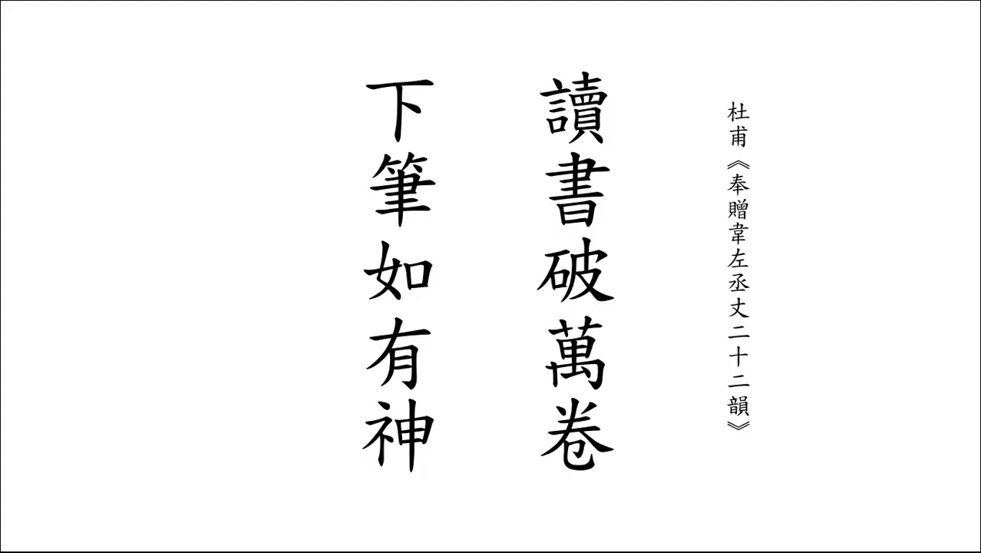